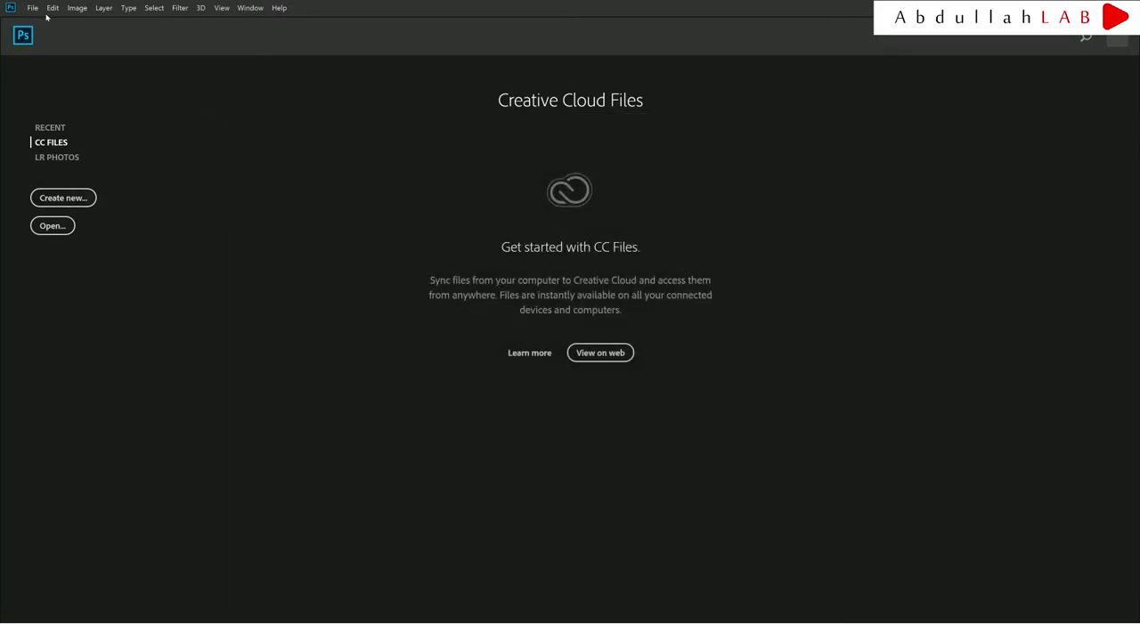
- Start a new document from a recent preset with its units in centimetres
click(32, 8)
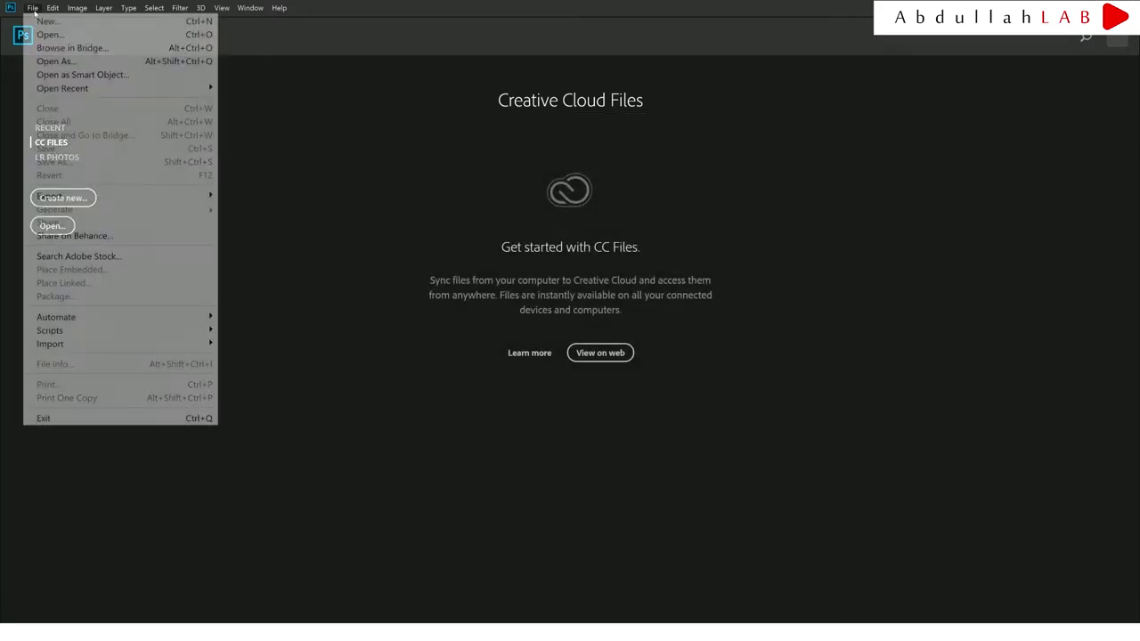
click(385, 161)
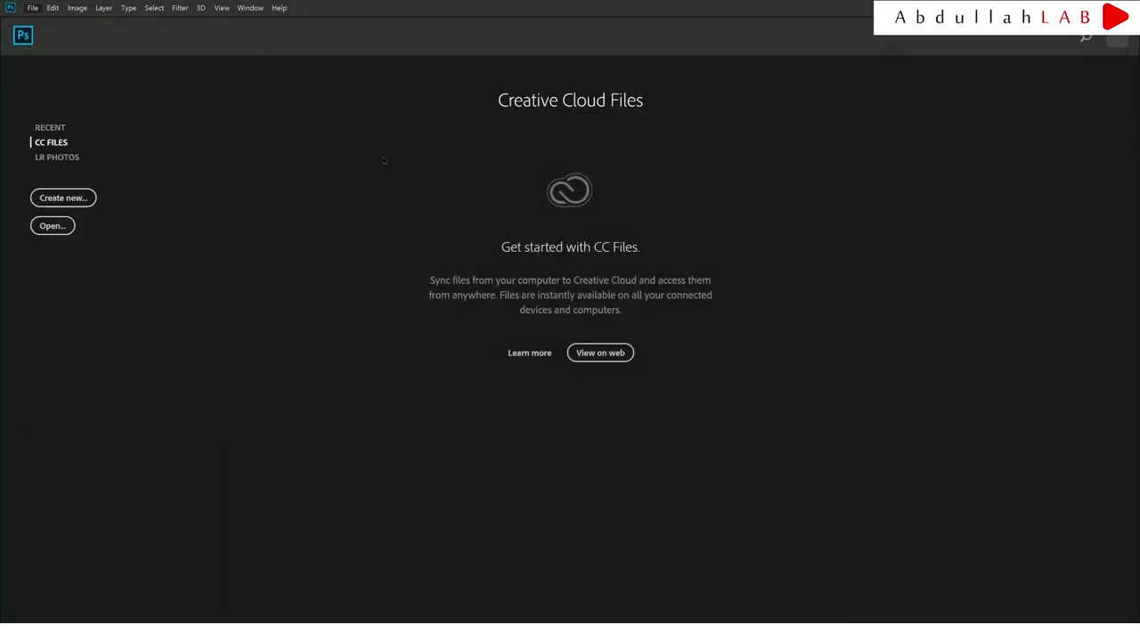
click(75, 199)
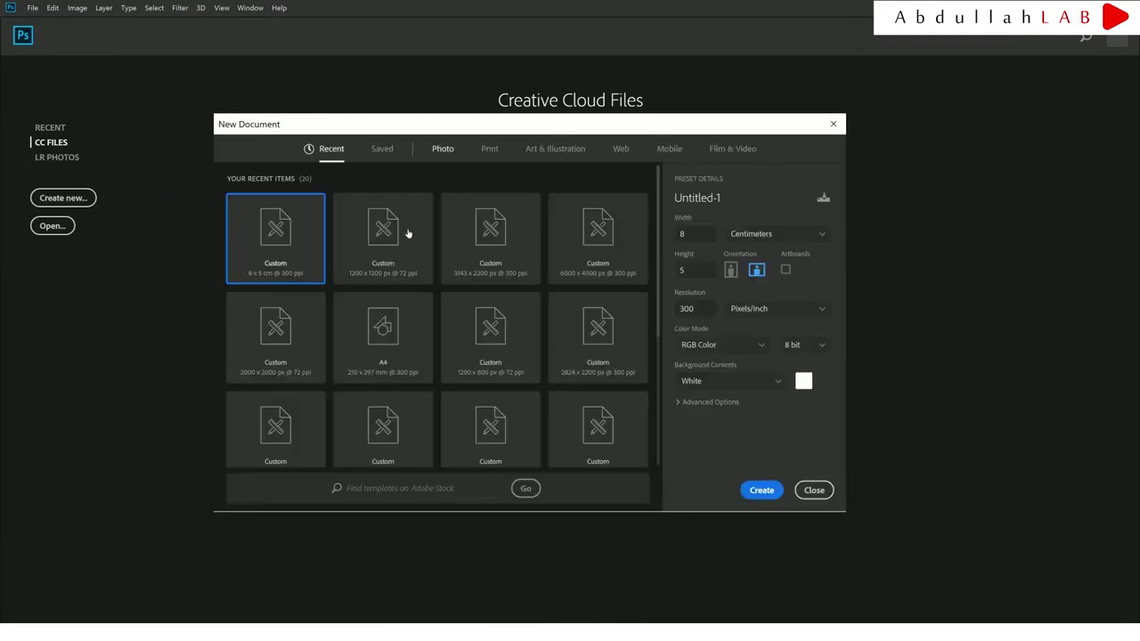
click(387, 236)
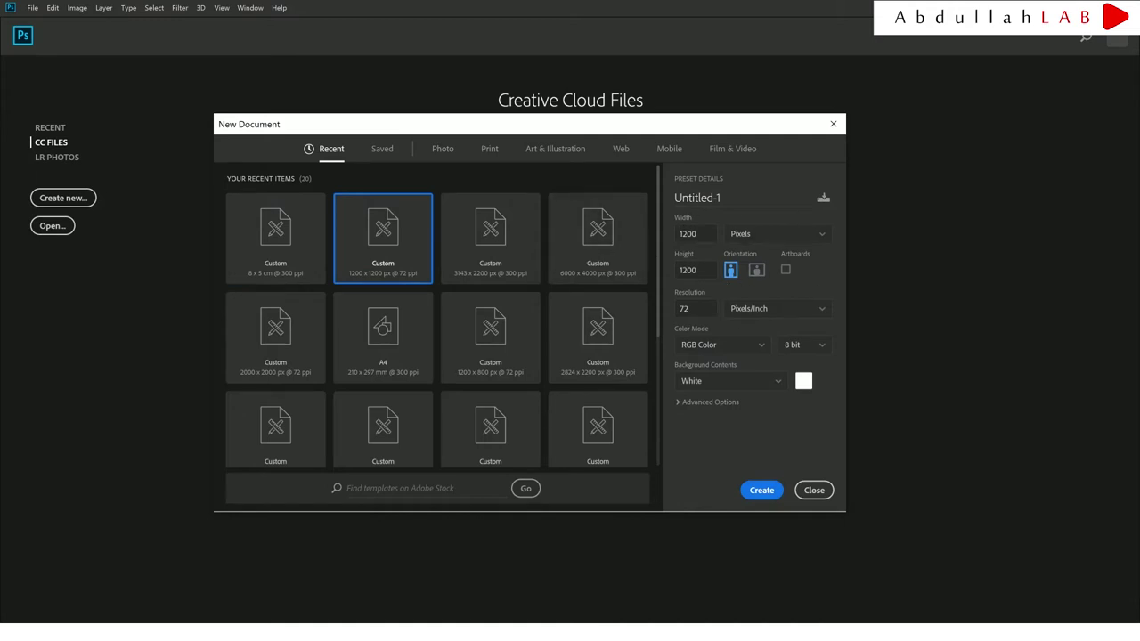
drag(697, 235, 675, 237)
text(8)
click(771, 235)
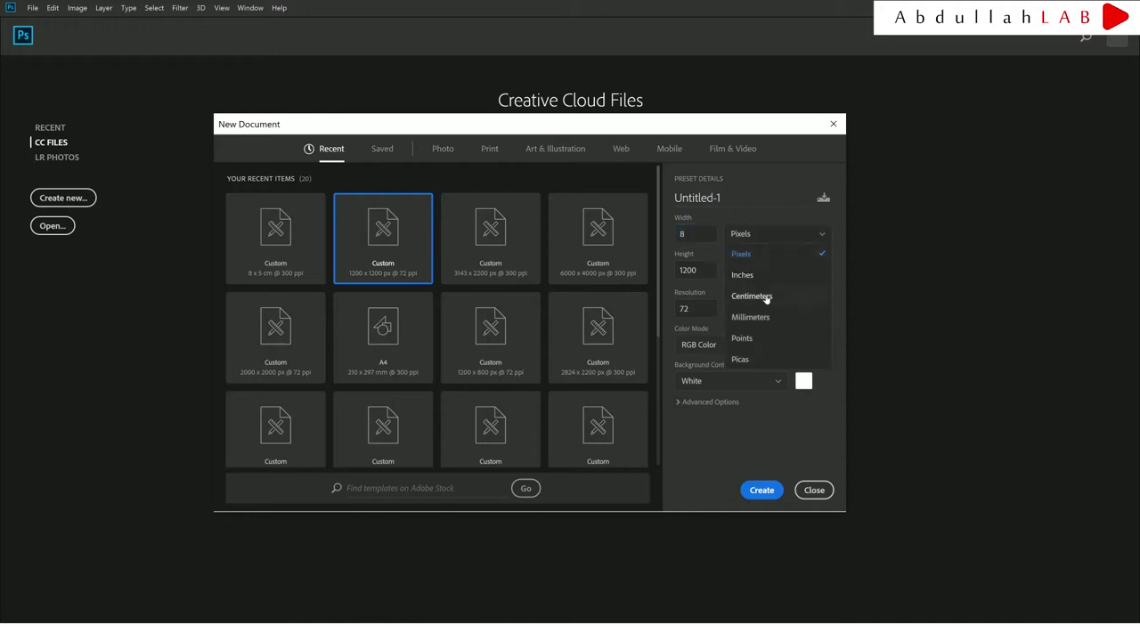
click(769, 297)
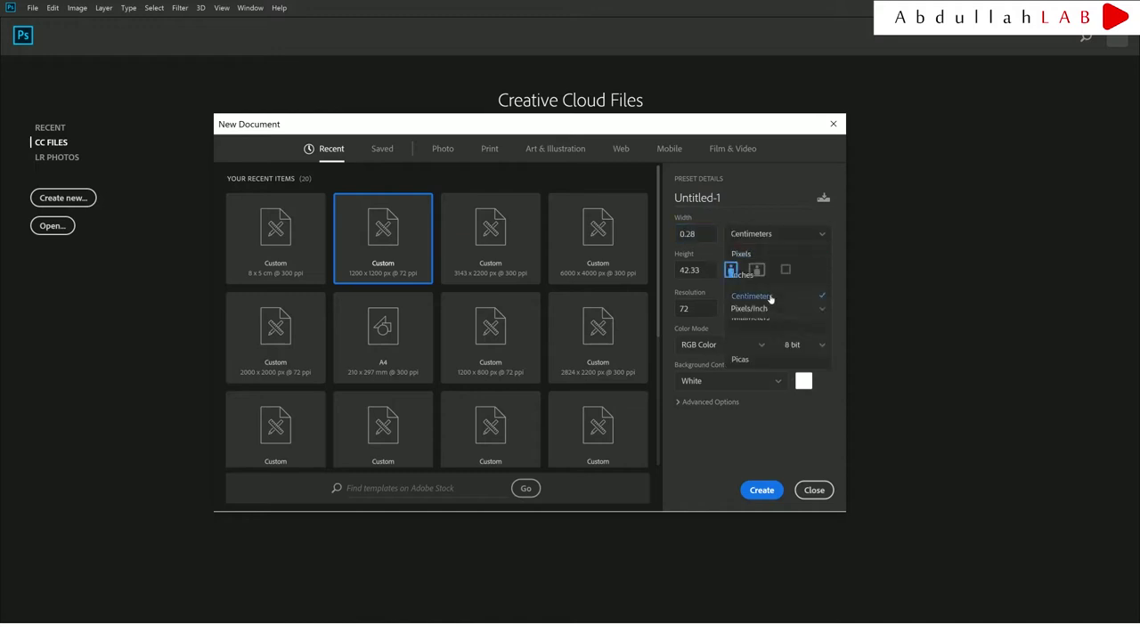
- Set the document size to 8 cm wide by 5 cm high
double_click(695, 234)
text(8)
double_click(677, 270)
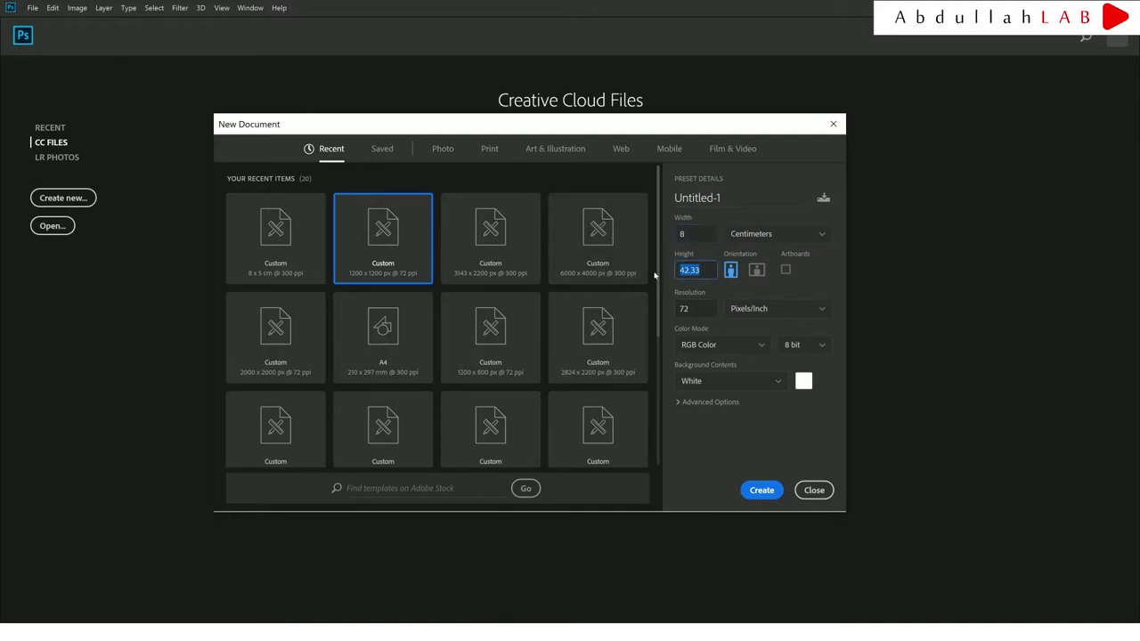
text(5)
key(shift+Tab)
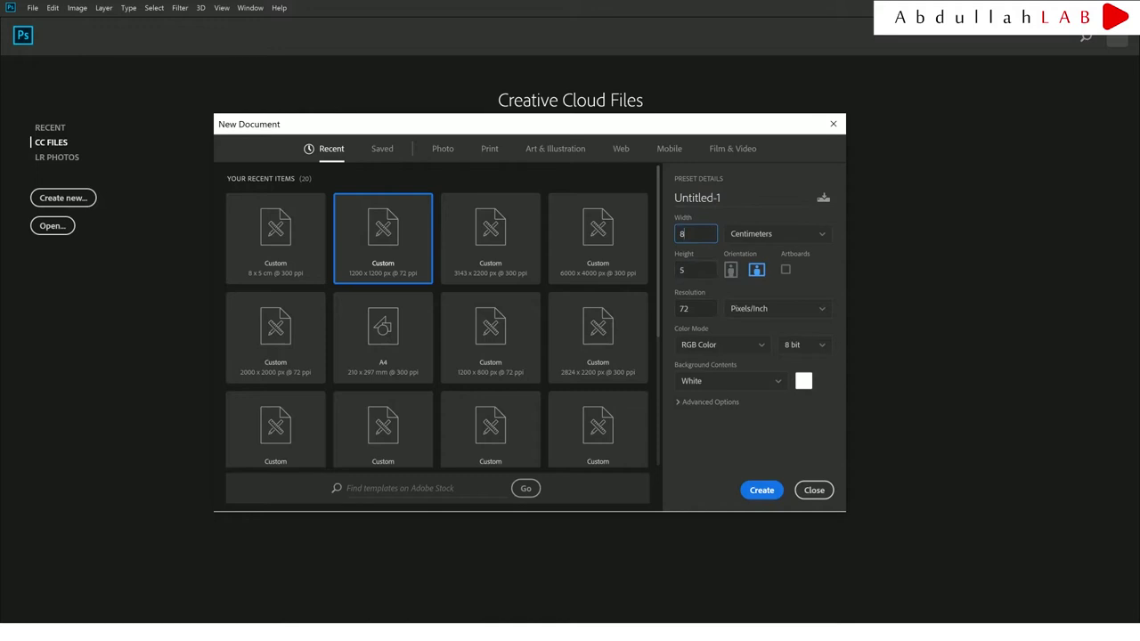
key(Tab)
key(shift+Tab)
key(Tab)
key(shift+Tab)
key(Tab)
key(shift+Tab)
key(Tab)
text(5)
- Set the resolution to 300 pixels/inch and create the document
key(shift+Tab)
key(Tab)
key(Tab)
text(300)
click(762, 490)
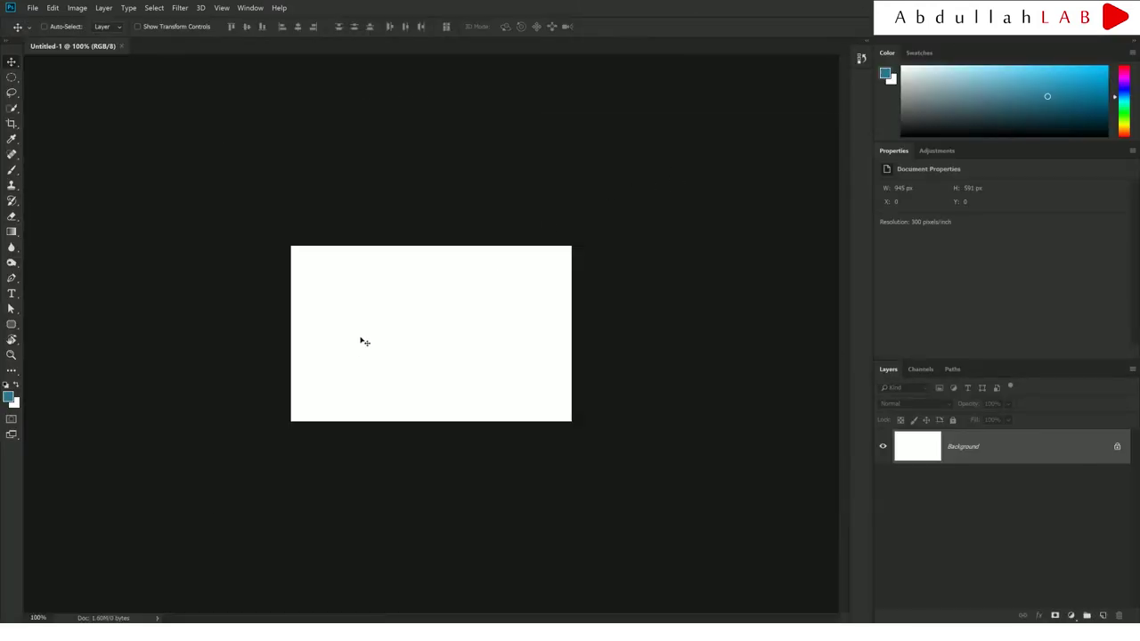
- Zoom in on the blank white canvas and bring up the shape tools flyout
scroll(418, 303, up, 2)
scroll(418, 303, up, 2)
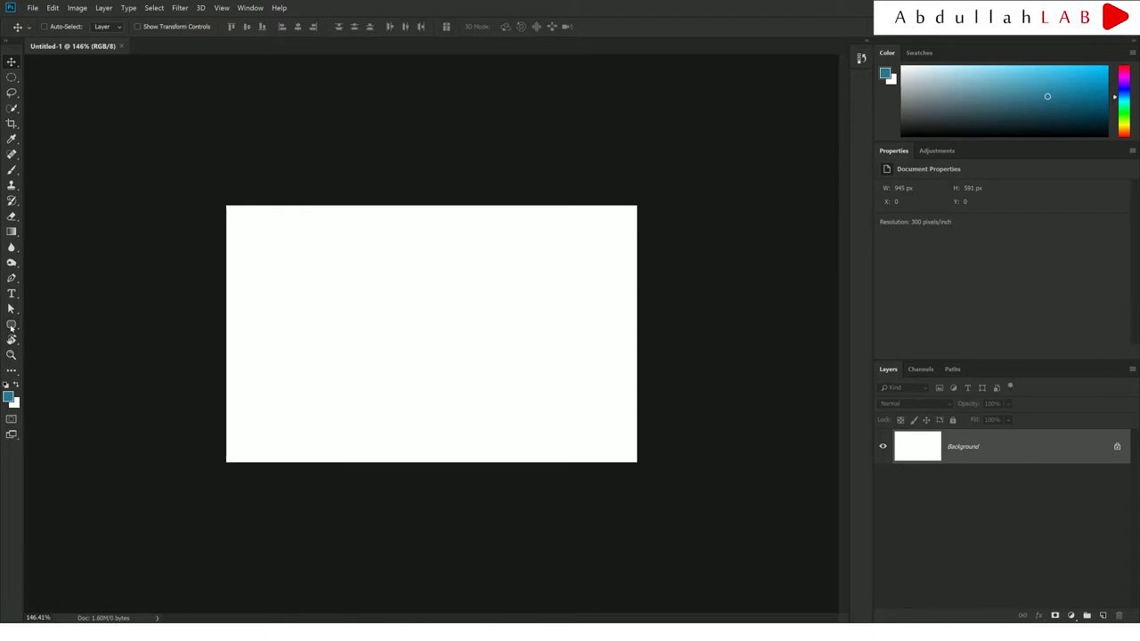
click(12, 326)
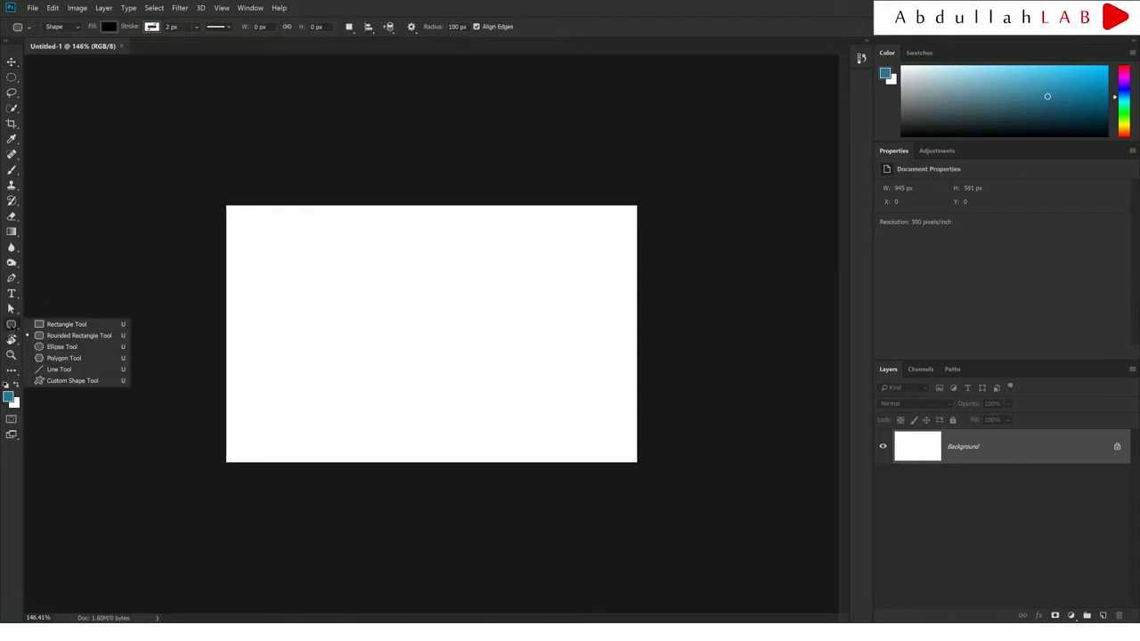
- Draw a rectangle covering the left part of the card
click(66, 325)
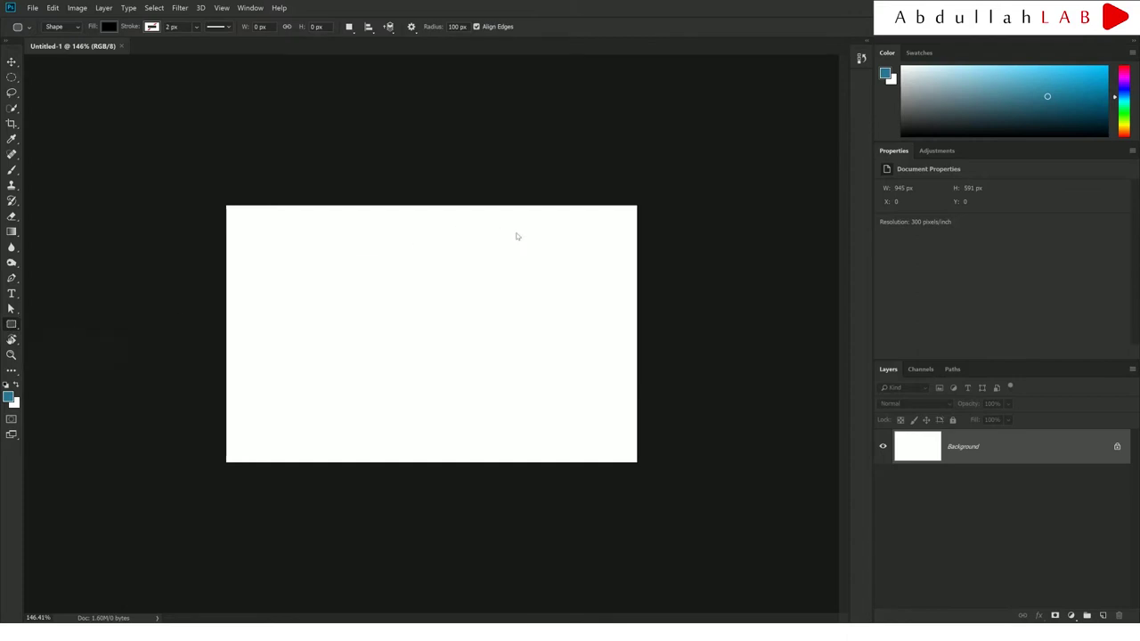
drag(494, 185, 171, 474)
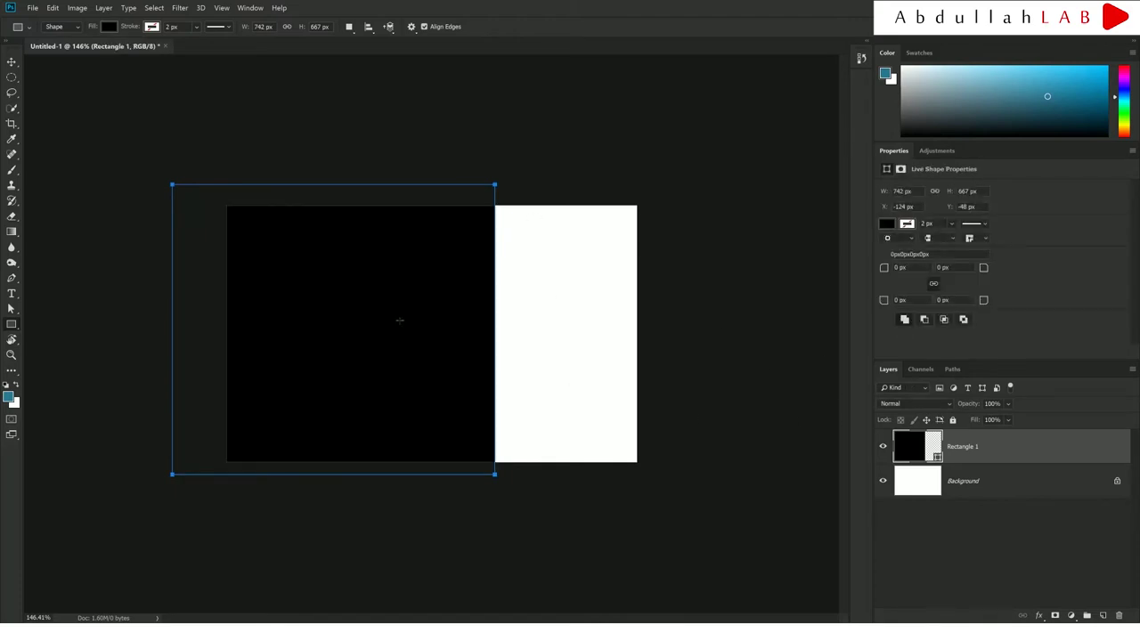
key(i)
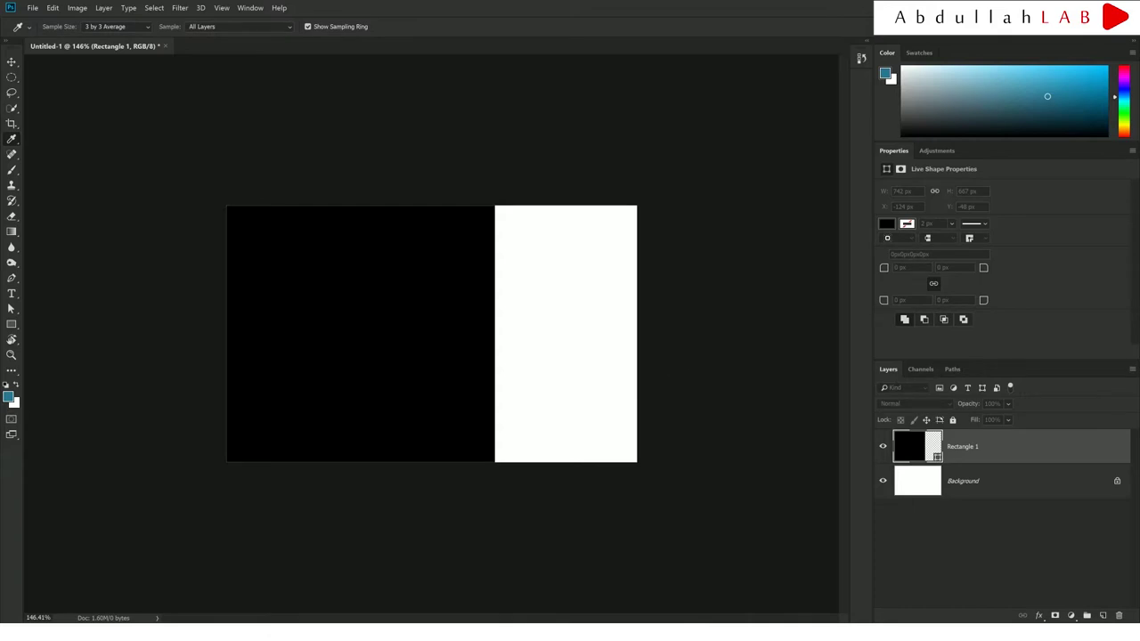
- Fill the rectangle with dark navy #162f42
double_click(908, 445)
drag(661, 270, 734, 110)
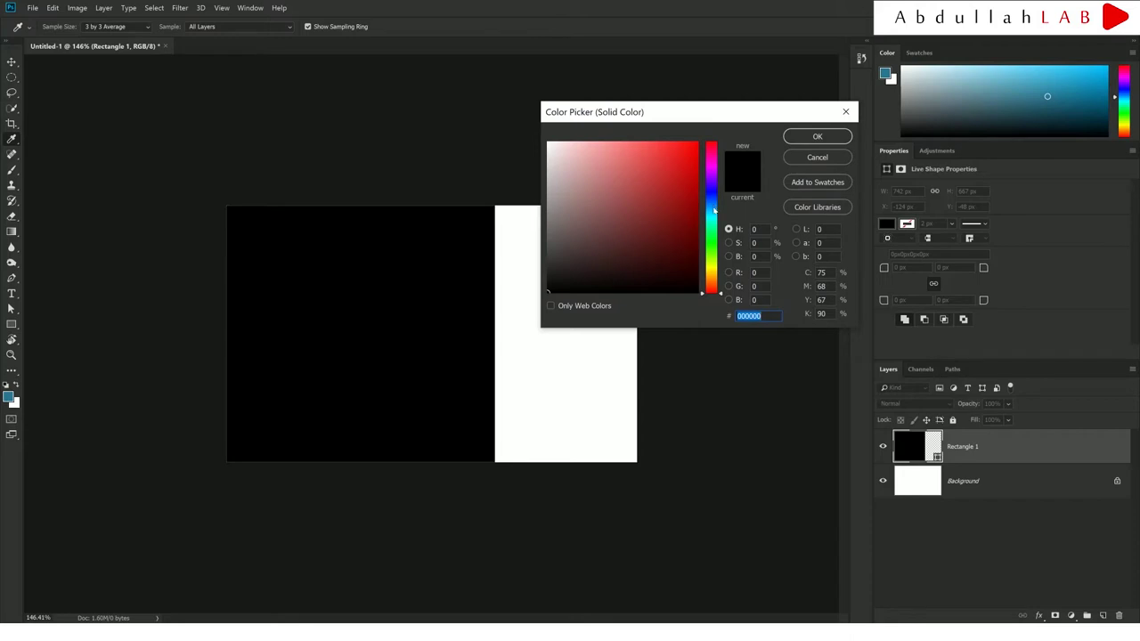
click(712, 206)
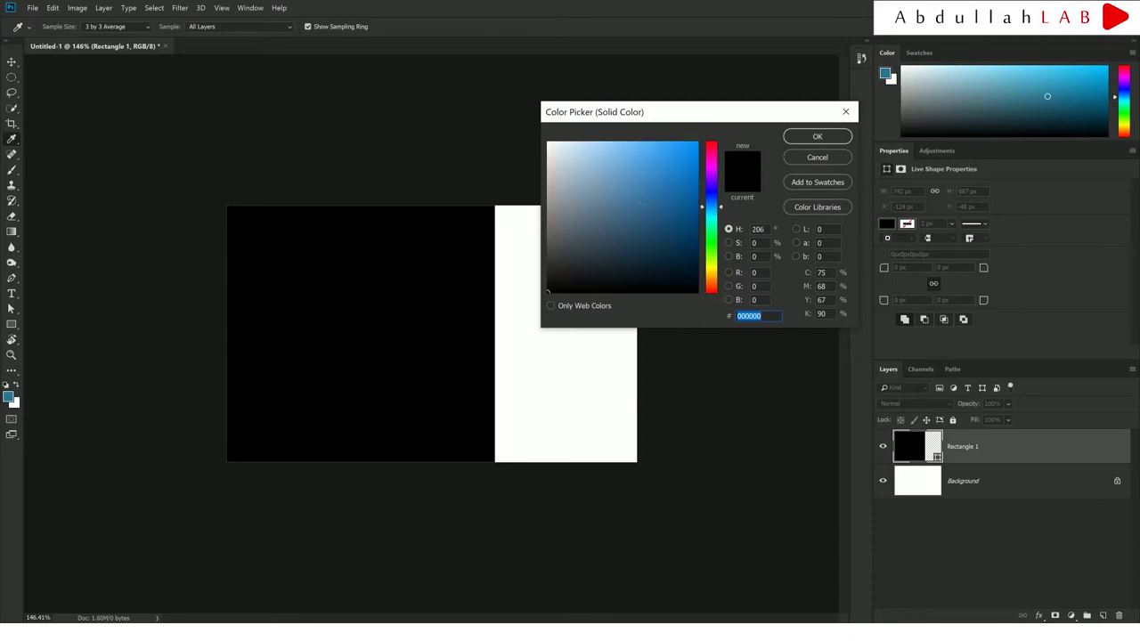
click(636, 204)
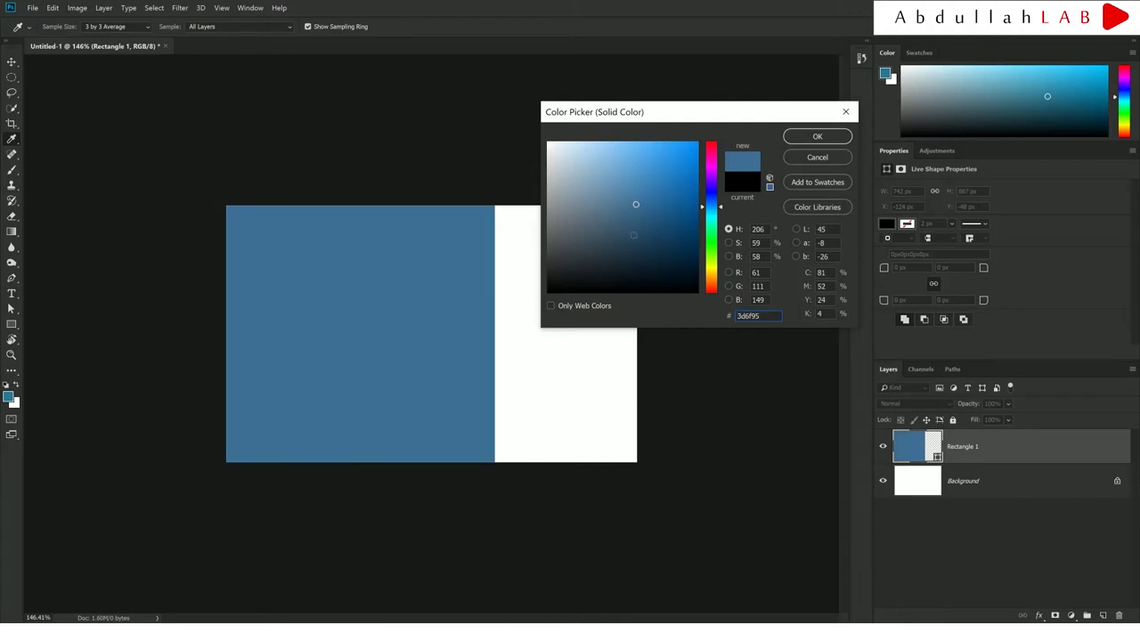
mouse_move(633, 235)
mouse_down()
mouse_move(659, 247)
mouse_move(648, 253)
mouse_up()
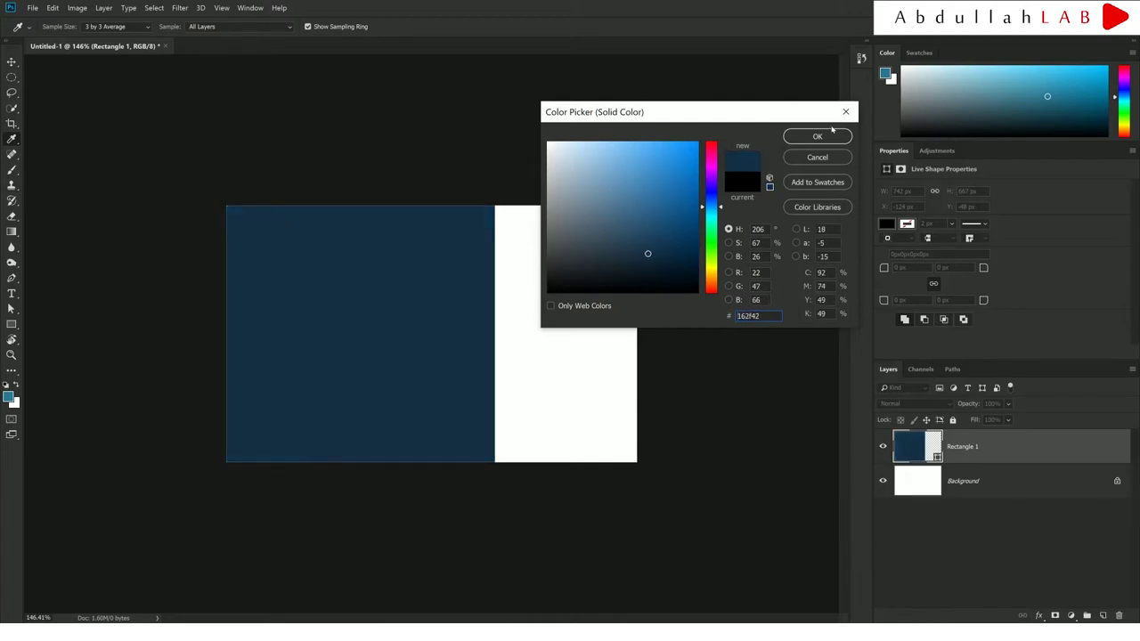
click(827, 135)
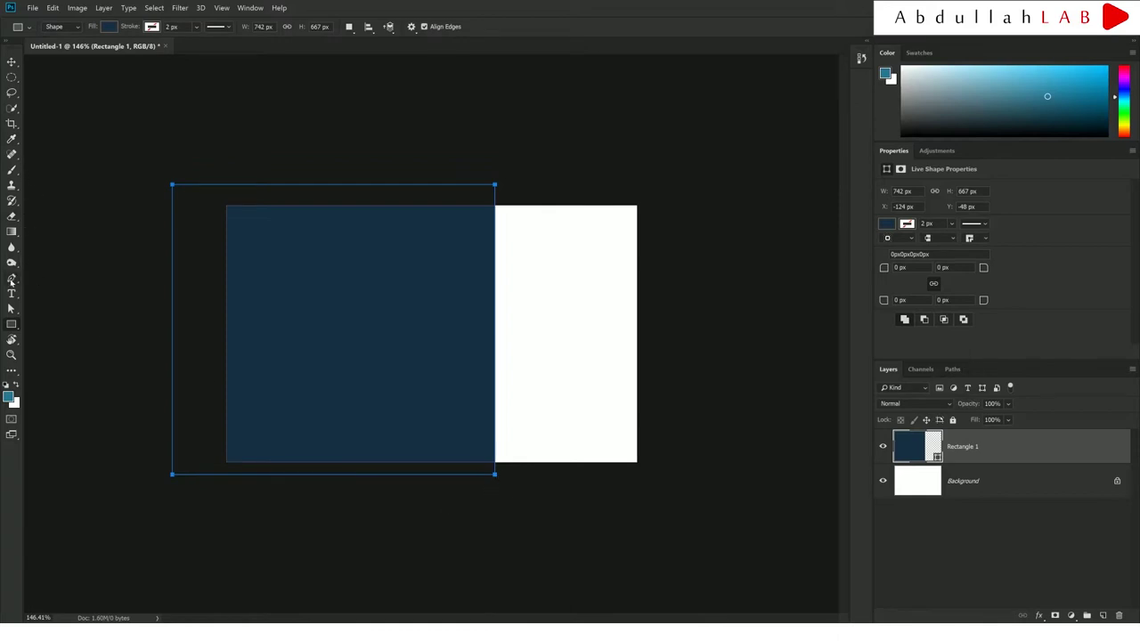
- Switch to the Direct Selection Tool for editing anchor points
click(11, 277)
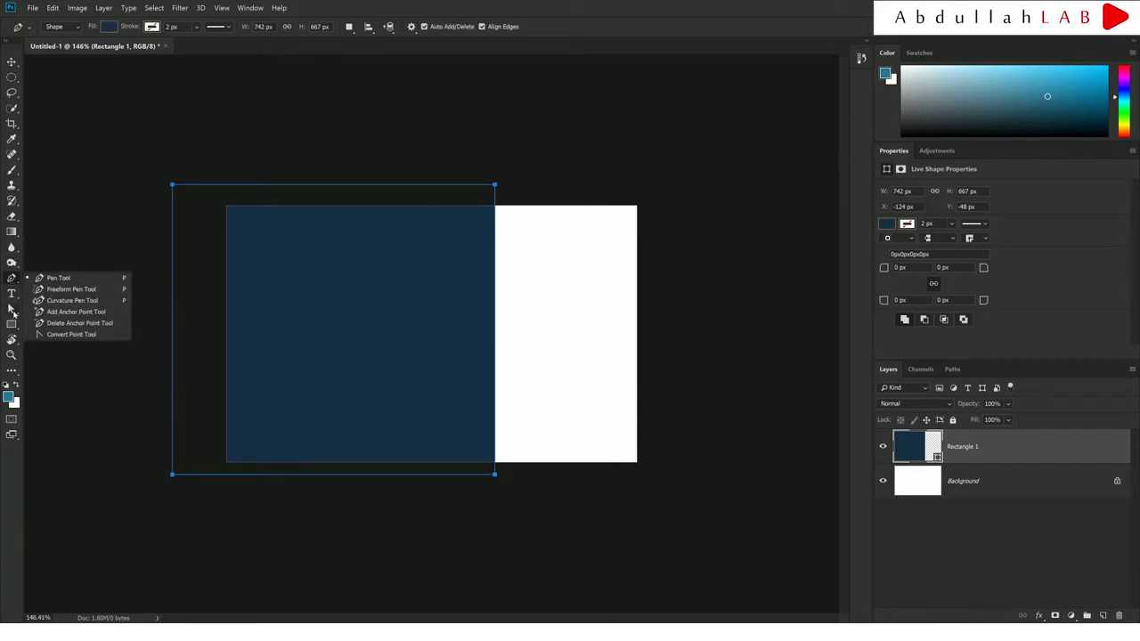
key(Escape)
click(12, 309)
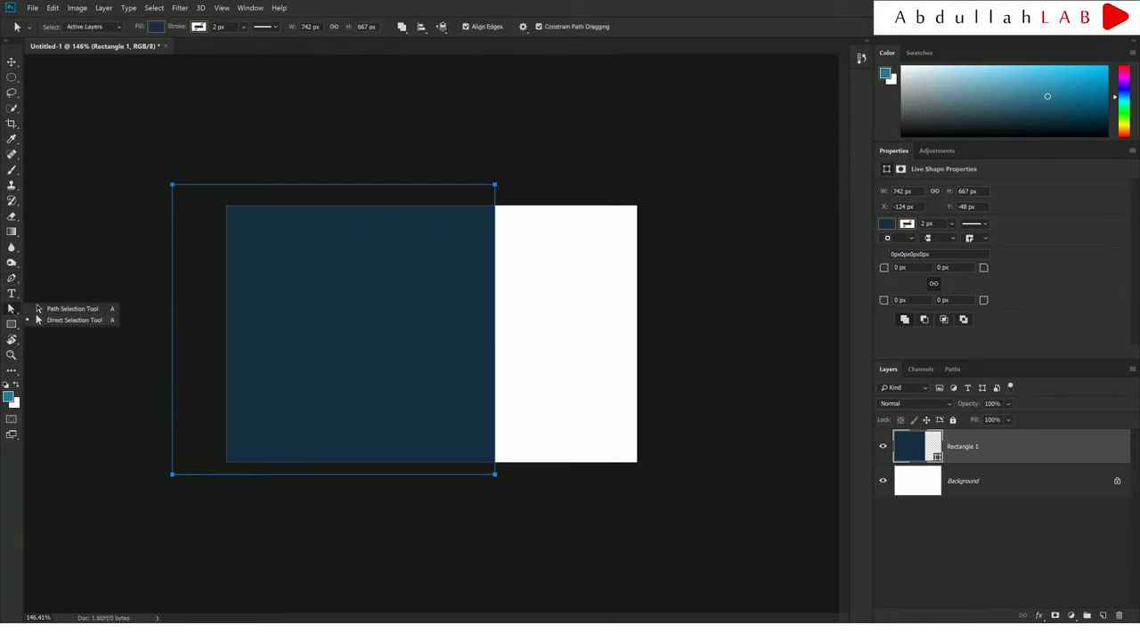
click(100, 301)
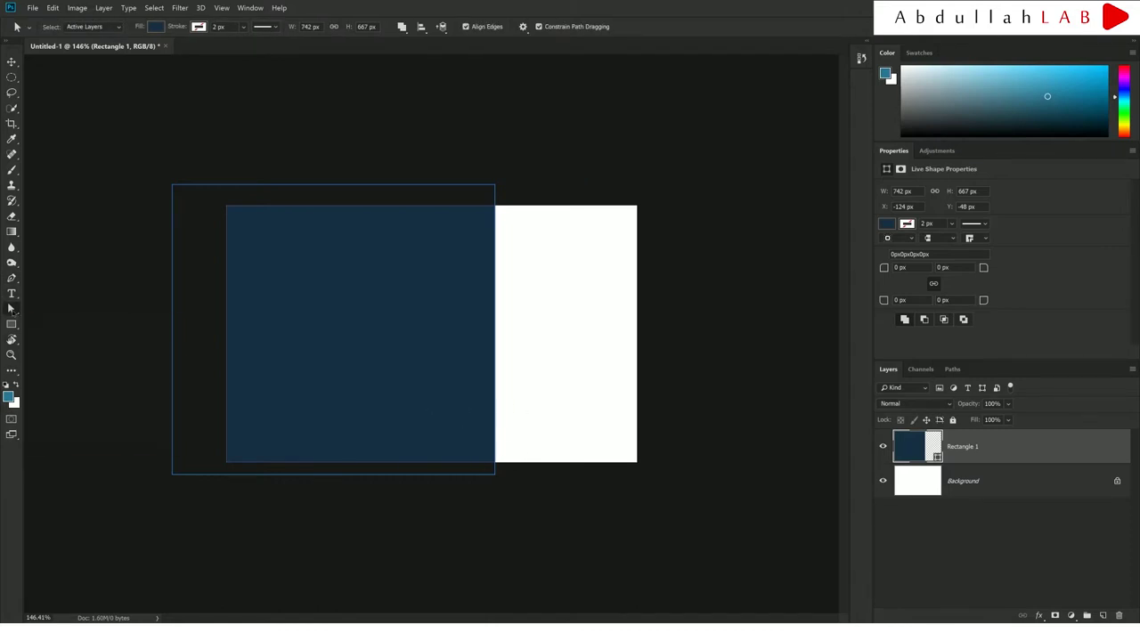
right_click(12, 308)
click(67, 321)
- Move the rectangle's right anchors, converting it to a path, so its right edge slants
drag(495, 478, 344, 474)
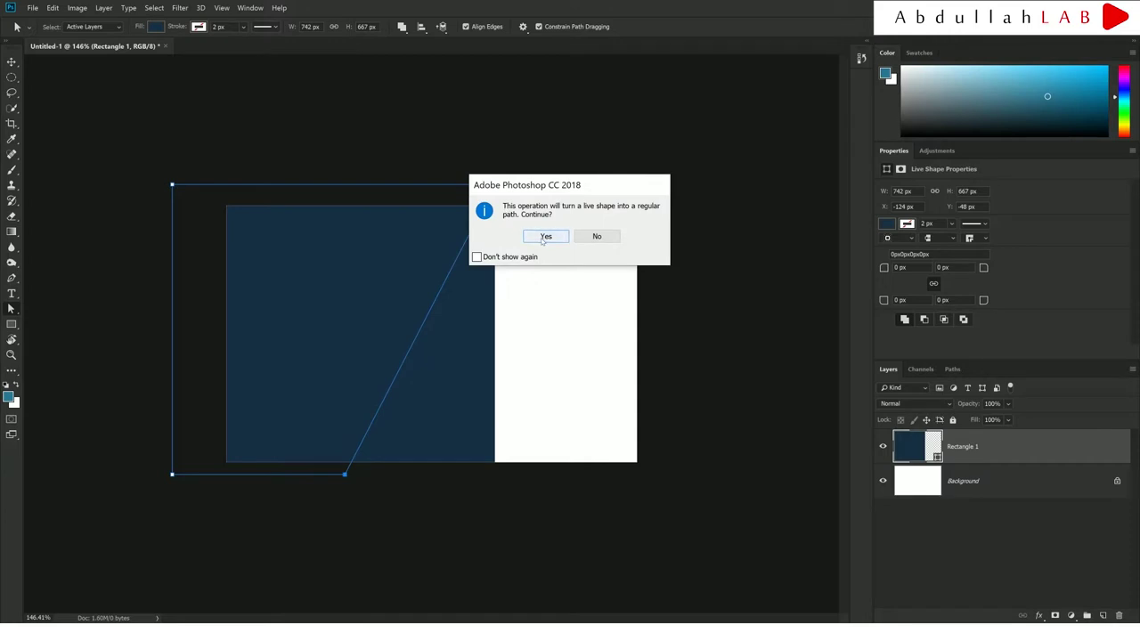
click(543, 236)
drag(497, 185, 472, 185)
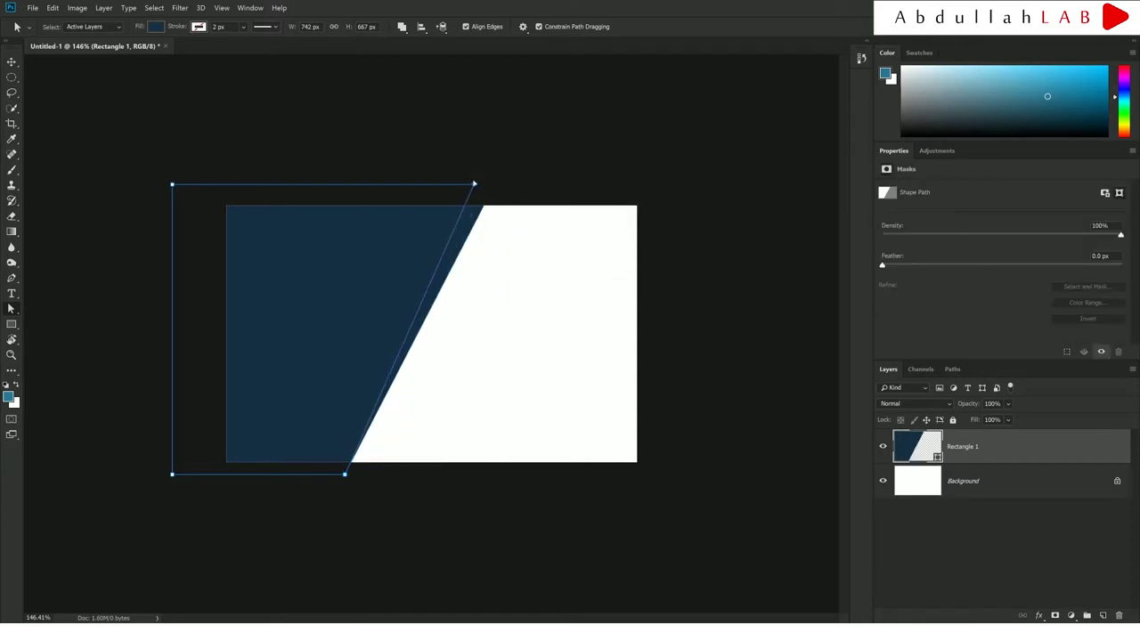
click(490, 187)
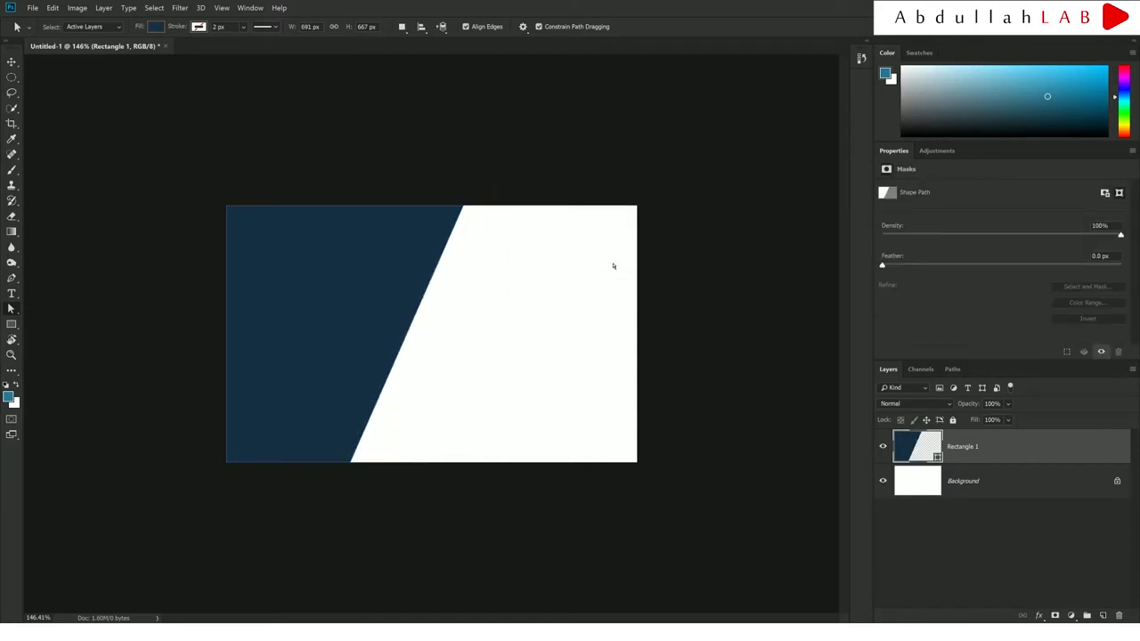
mouse_move(308, 445)
mouse_down()
mouse_move(355, 479)
mouse_move(367, 474)
mouse_up()
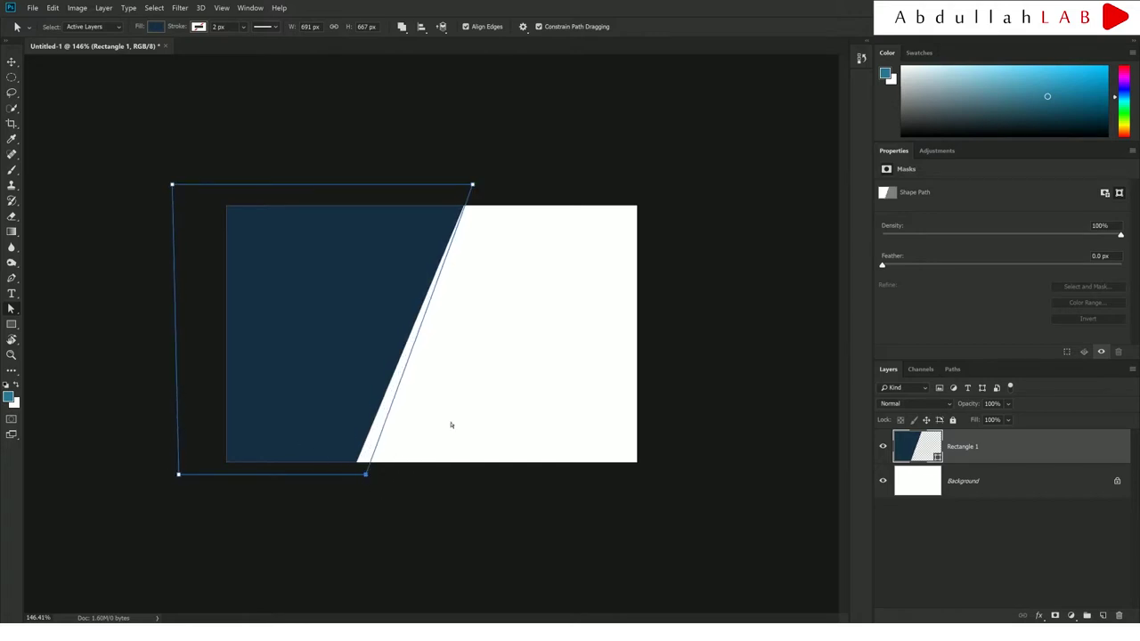
click(533, 364)
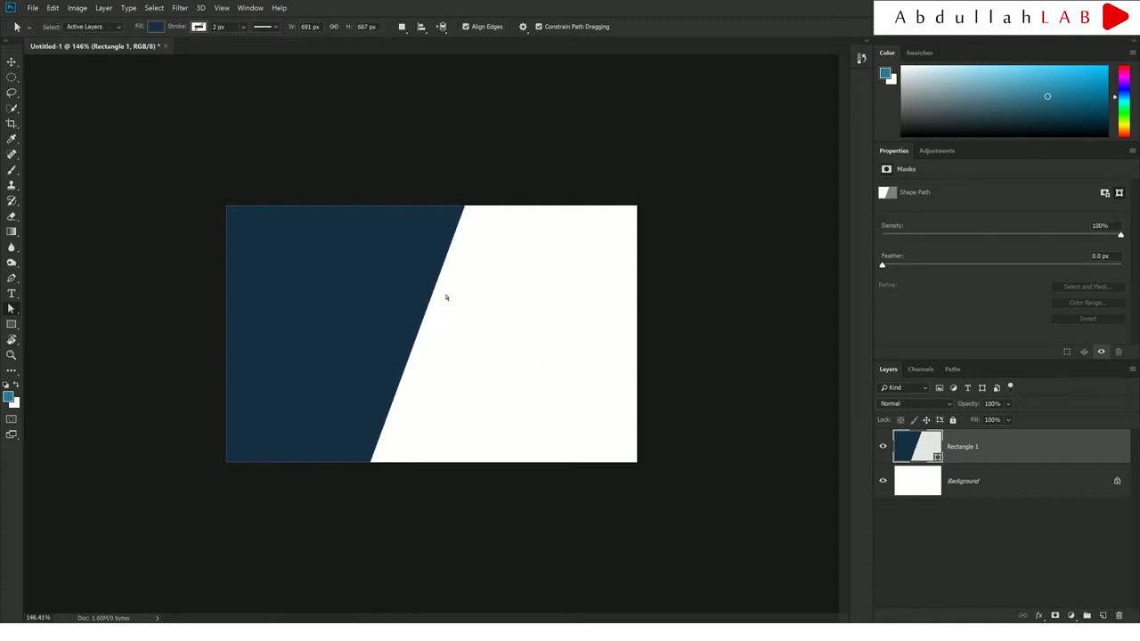
click(12, 324)
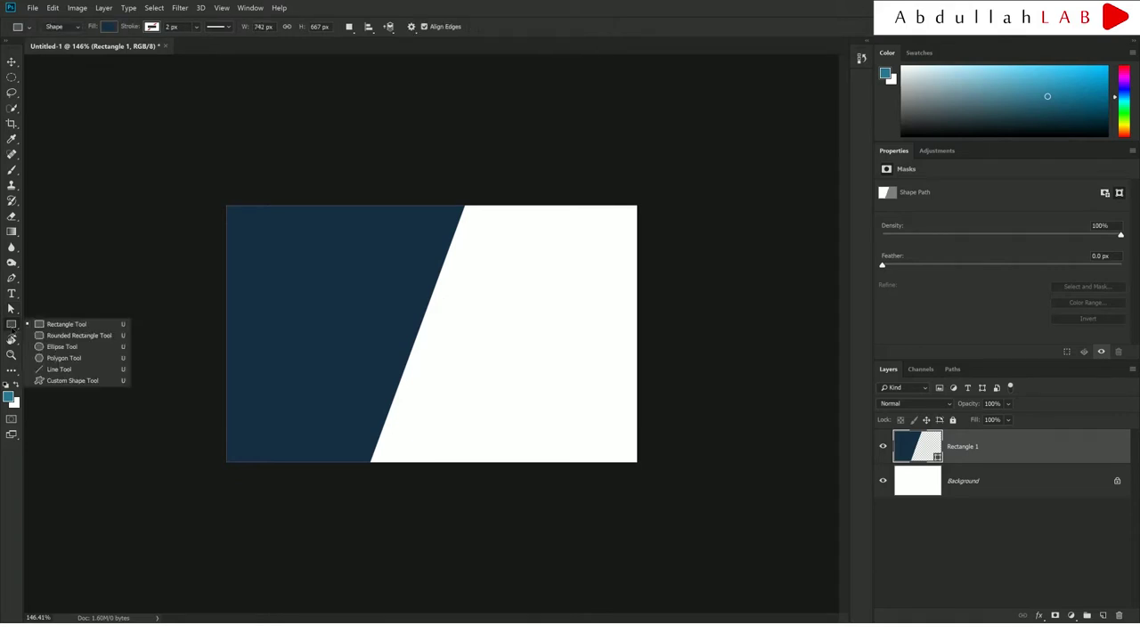
- Draw a five-sided polygon in the upper-right white area
click(63, 358)
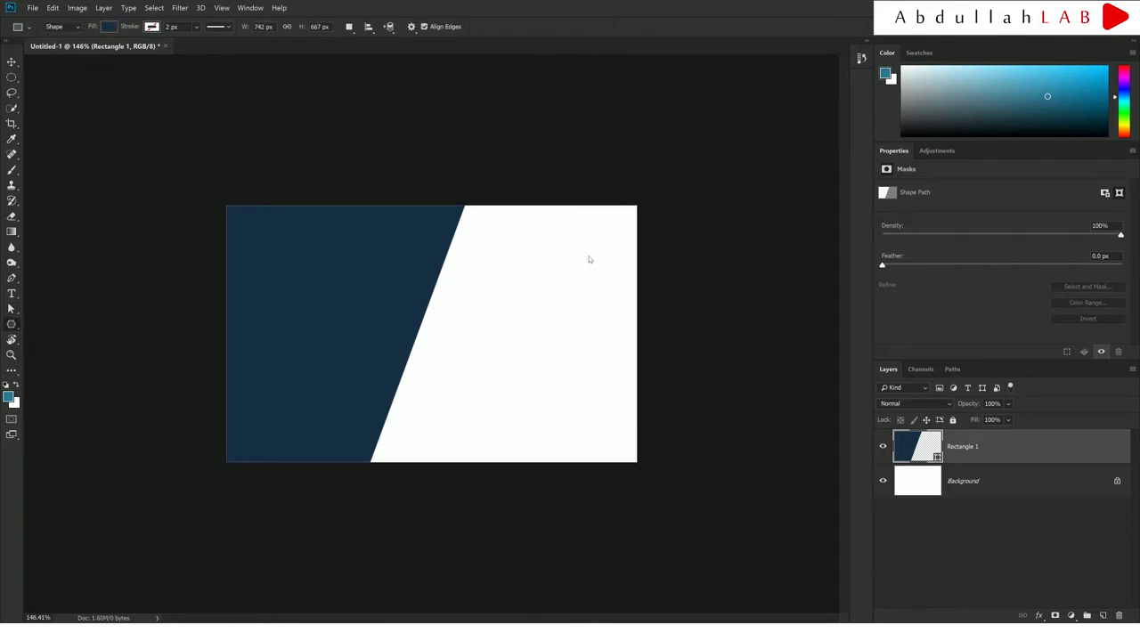
scroll(590, 260, up, 1)
scroll(588, 258, up, 1)
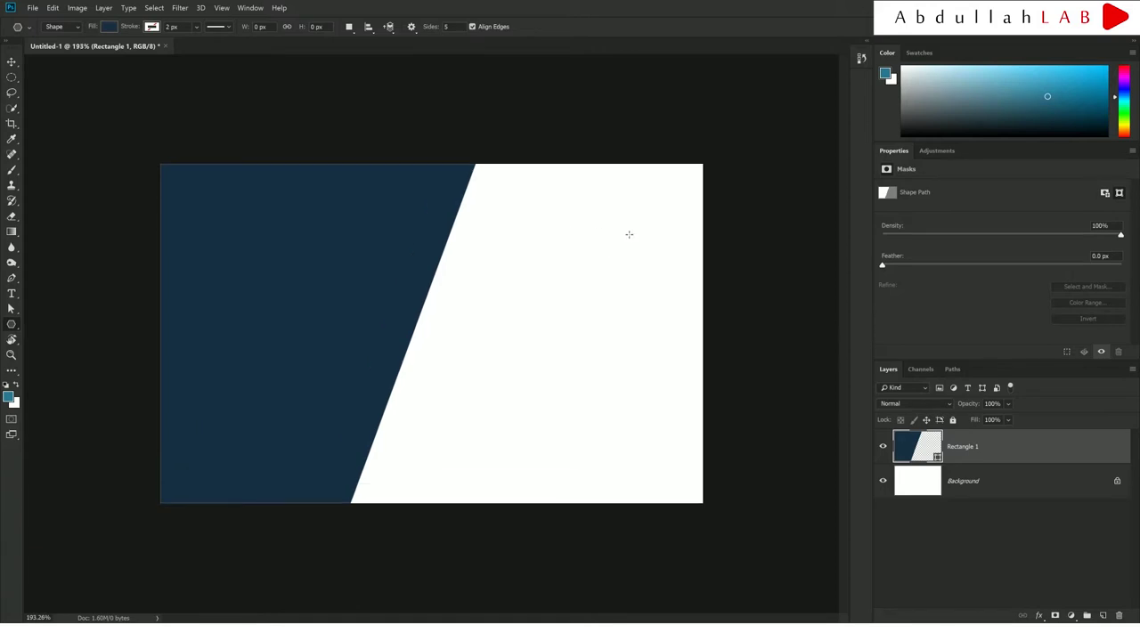
mouse_move(628, 233)
mouse_down()
mouse_move(591, 257)
mouse_move(611, 257)
mouse_up()
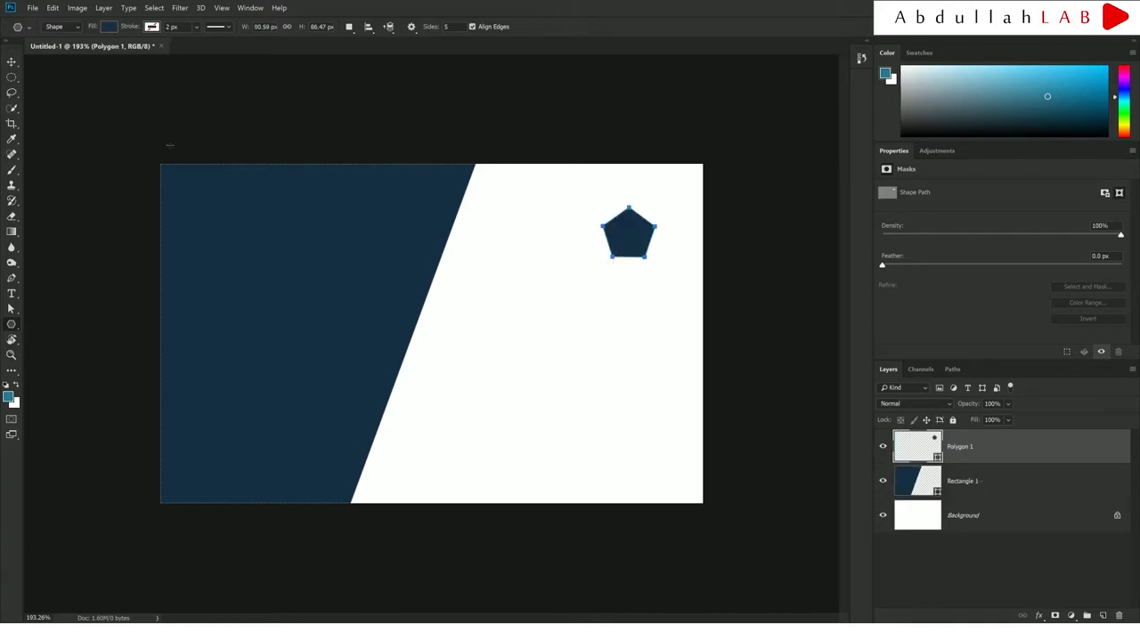
- Move the pentagon down-left and enlarge it to about 148 × 141 px
key(v)
drag(656, 255, 642, 278)
key(ctrl+t)
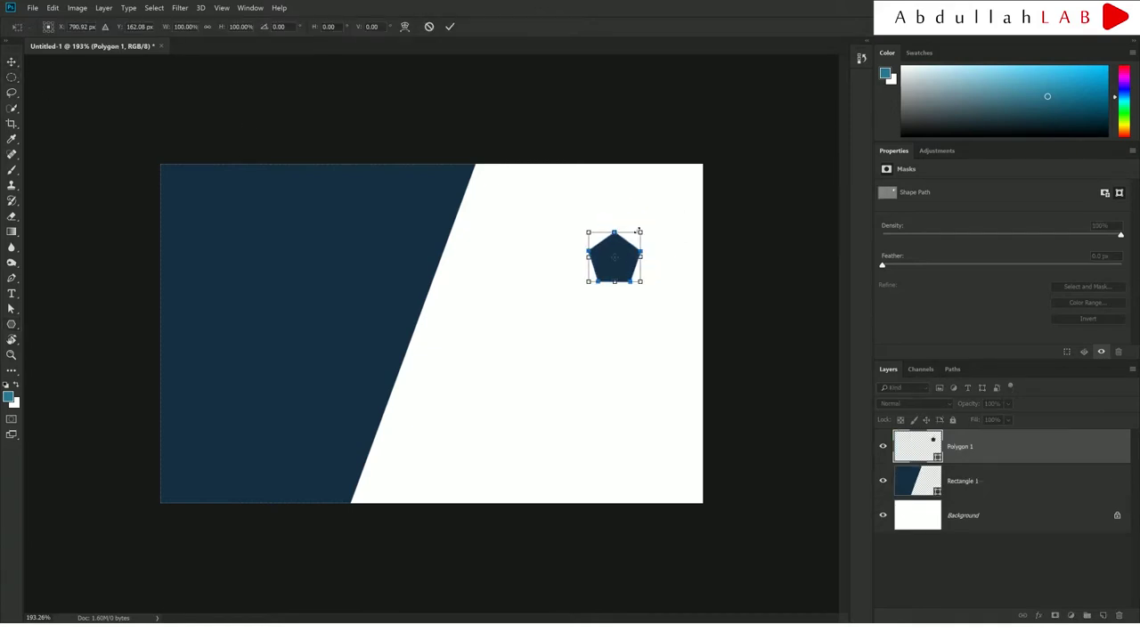
drag(640, 231, 659, 216)
key(Return)
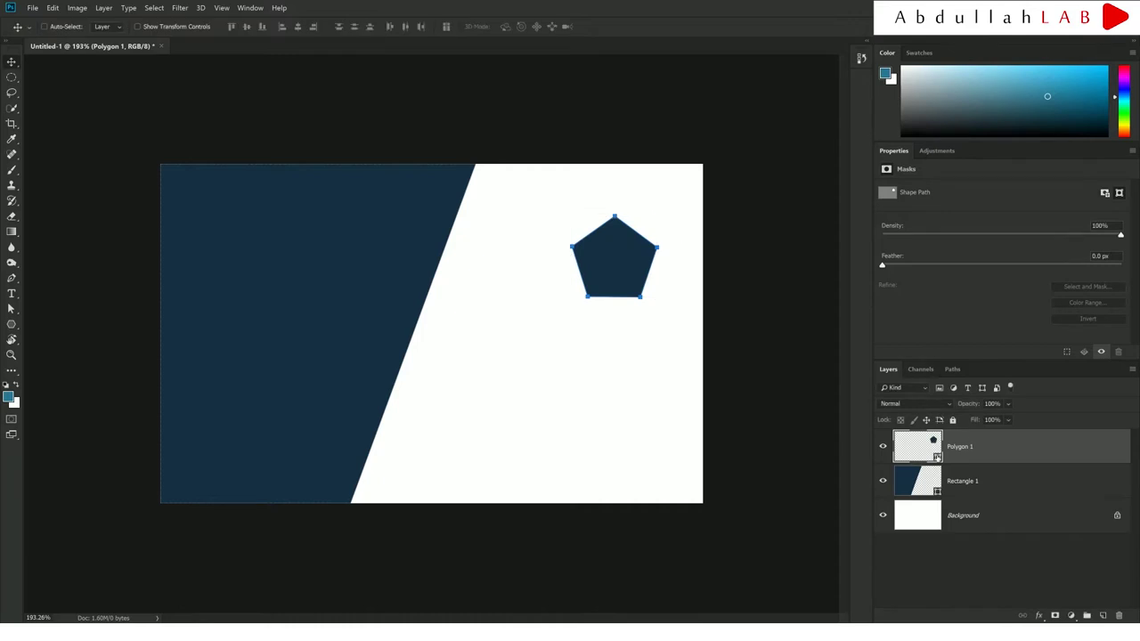
click(9, 326)
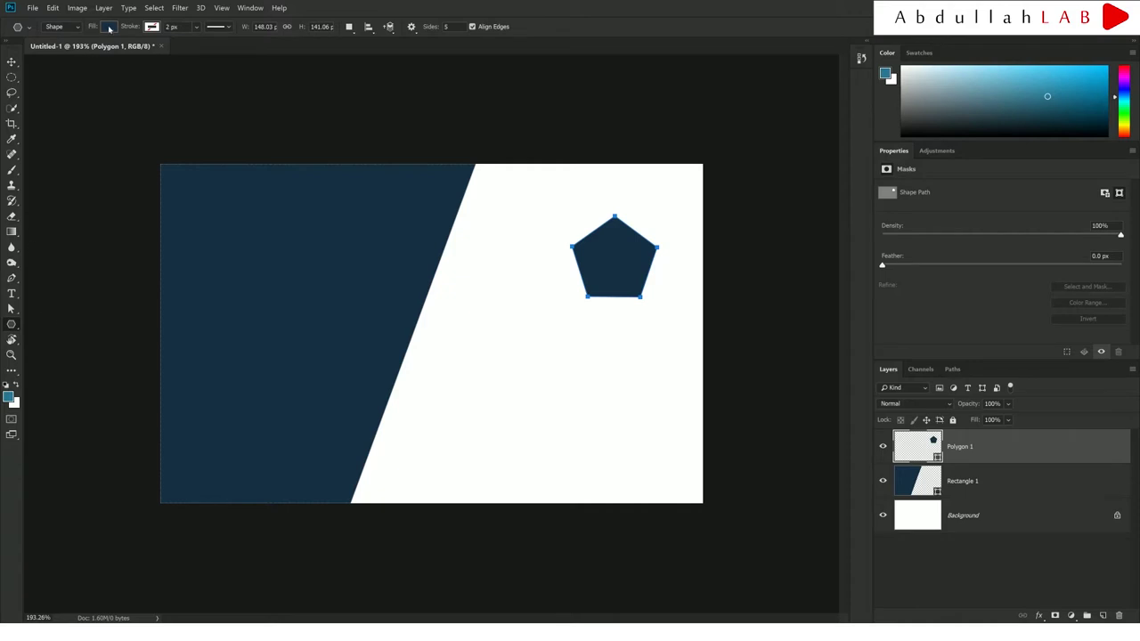
- Give the pentagon no fill and a 10.14 px stroke in the card's sampled navy
click(109, 26)
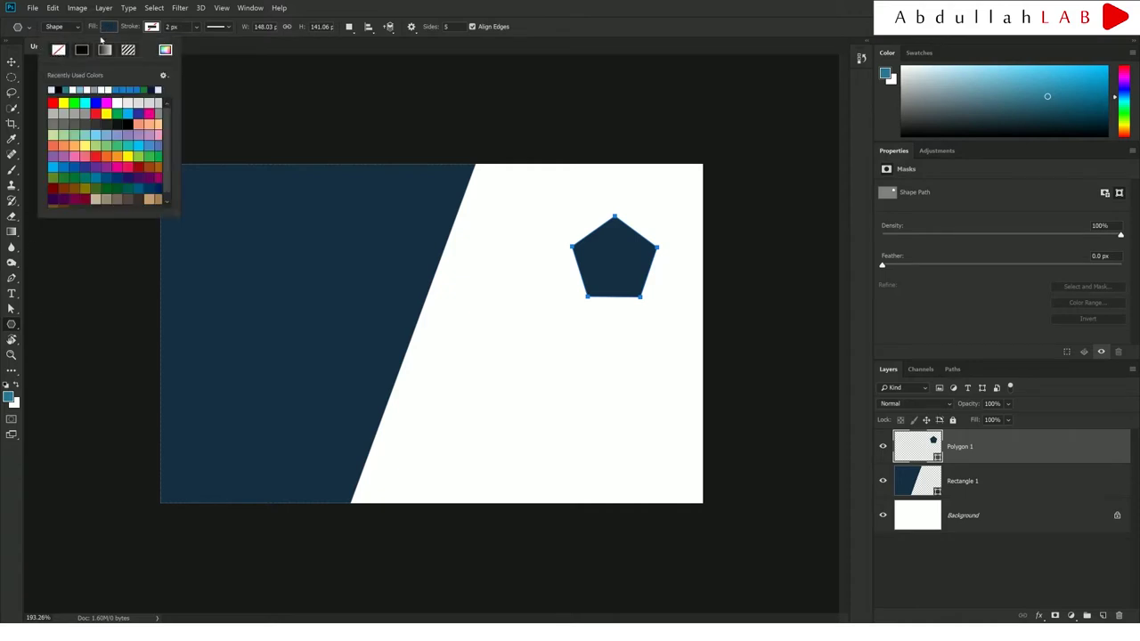
click(60, 51)
click(151, 27)
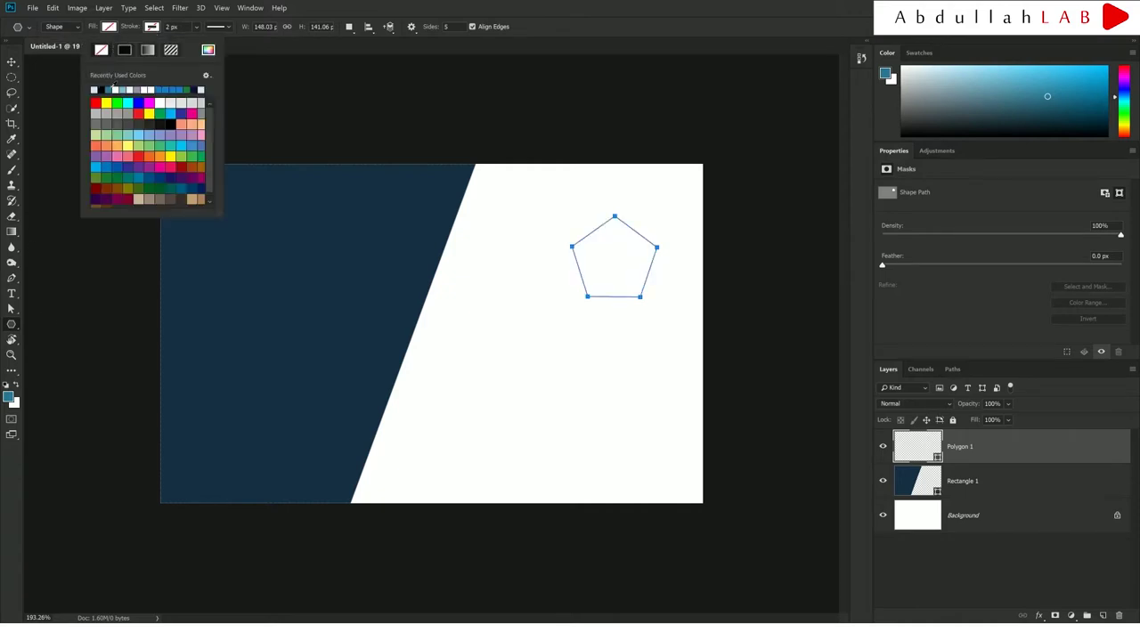
click(207, 50)
click(399, 265)
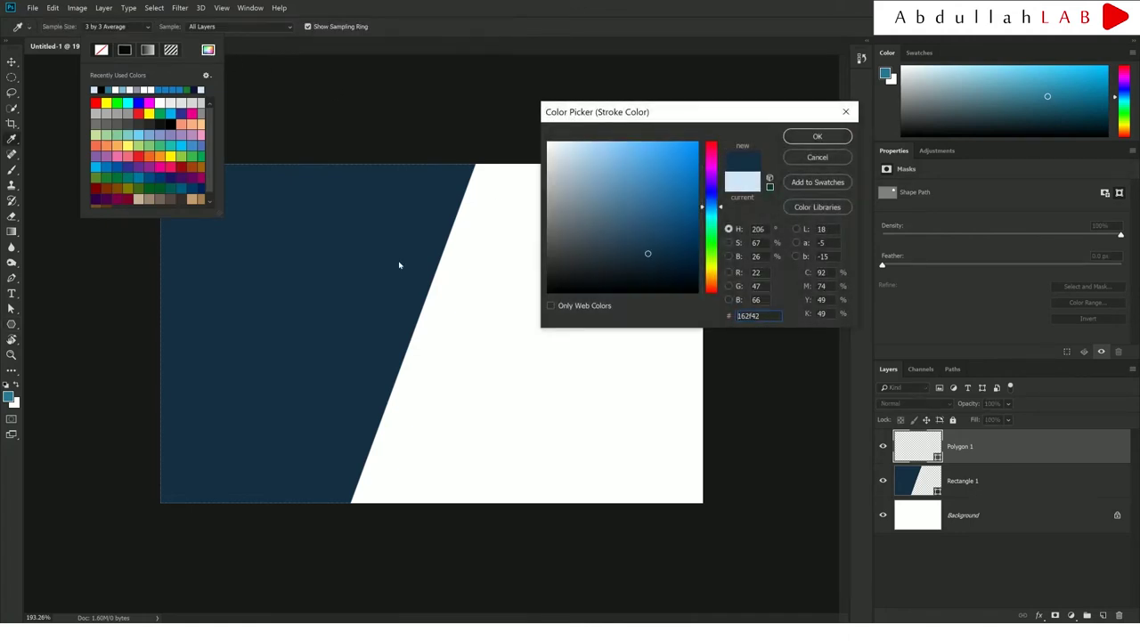
click(815, 135)
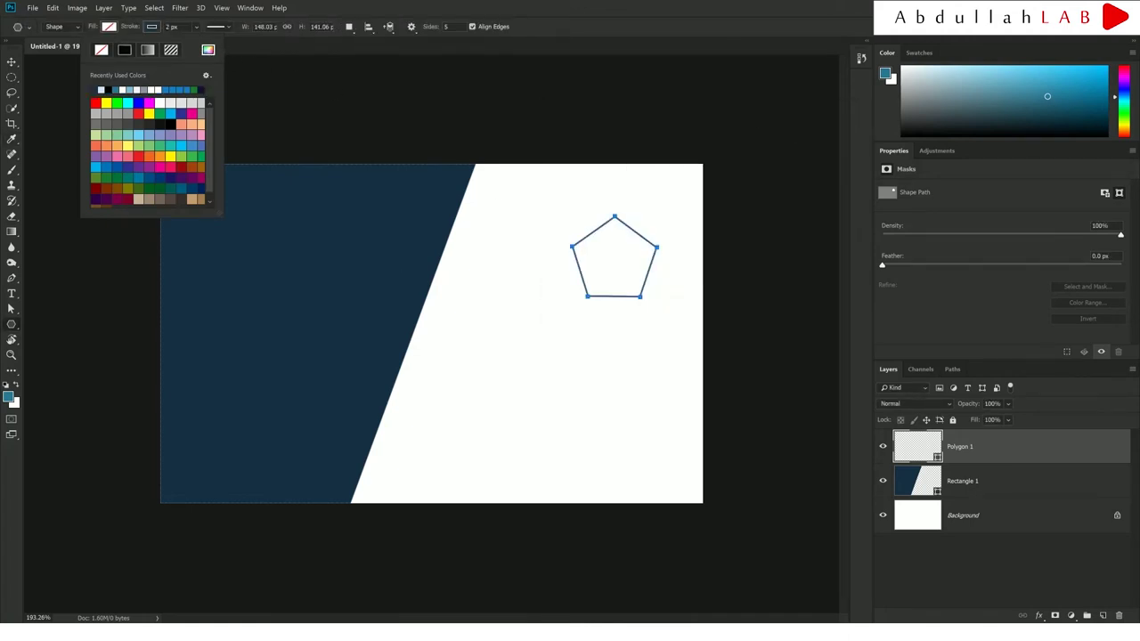
click(196, 27)
drag(205, 41, 198, 41)
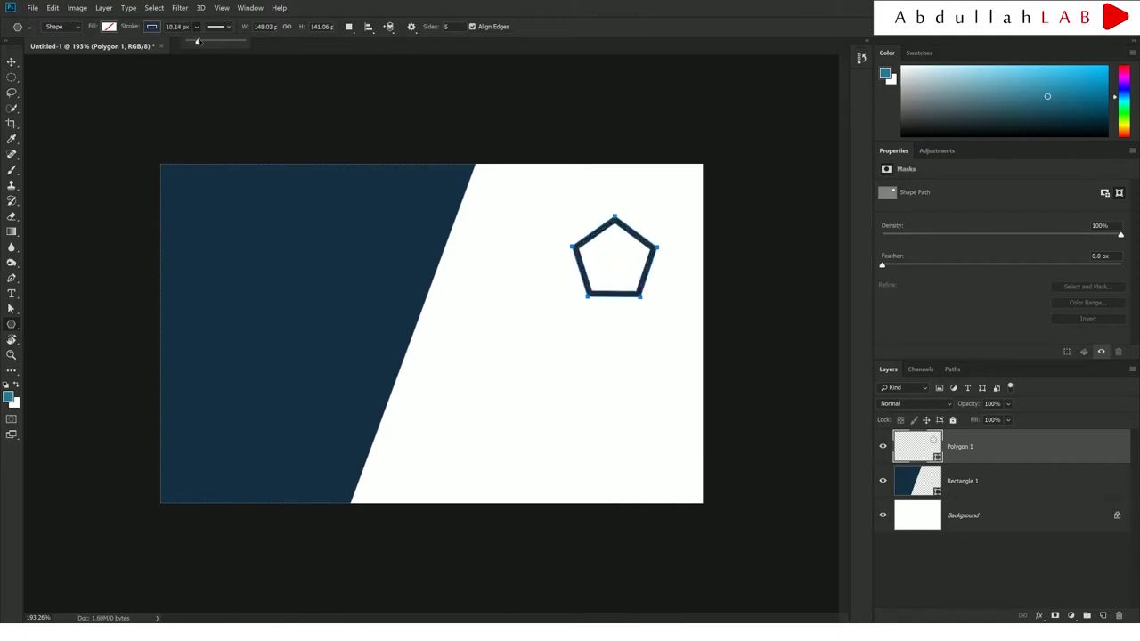
click(13, 65)
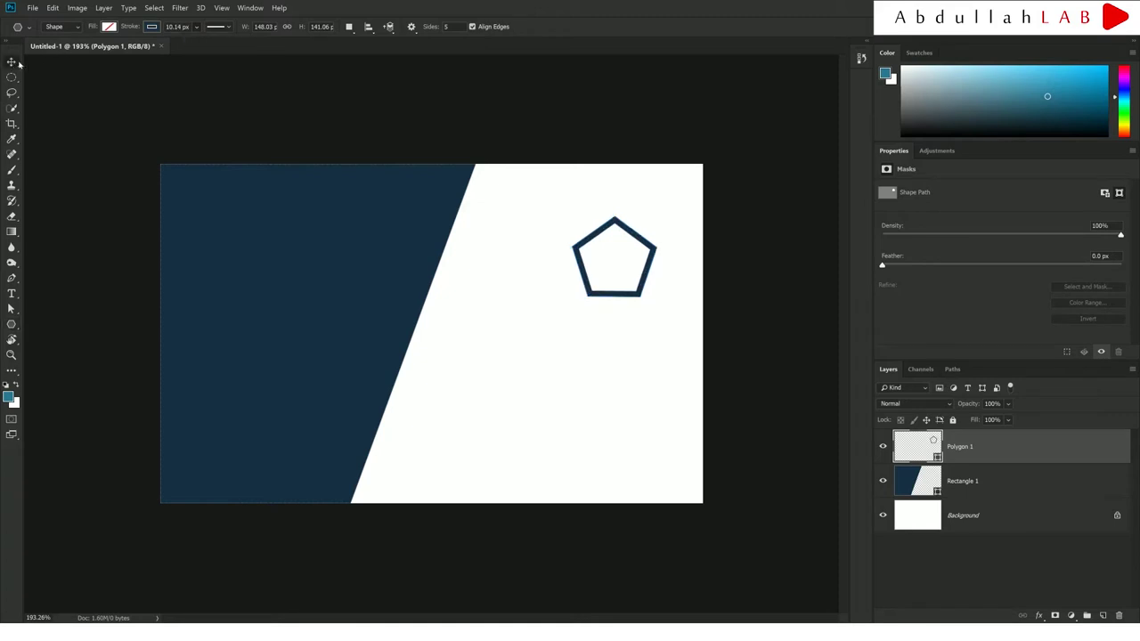
- Enlarge the pentagon outline and duplicate it as Polygon 1 copy
key(ctrl+t)
drag(657, 296, 692, 283)
key(Return)
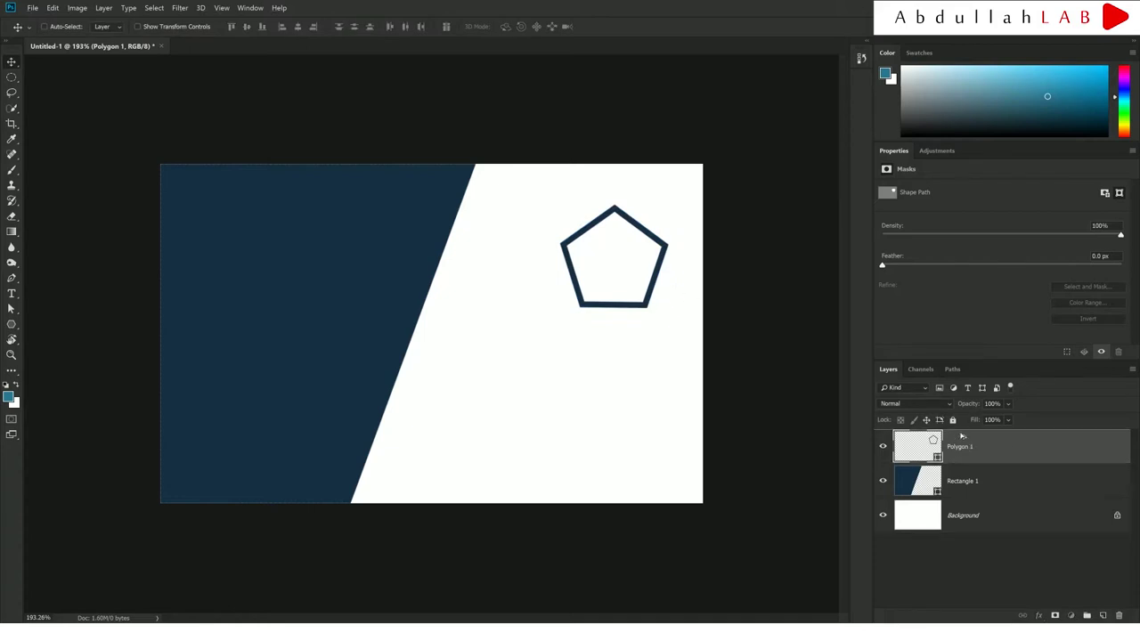
key(ctrl+j)
- Shrink and slightly rotate Polygon 1 copy inside the original pentagon
key(ctrl+t)
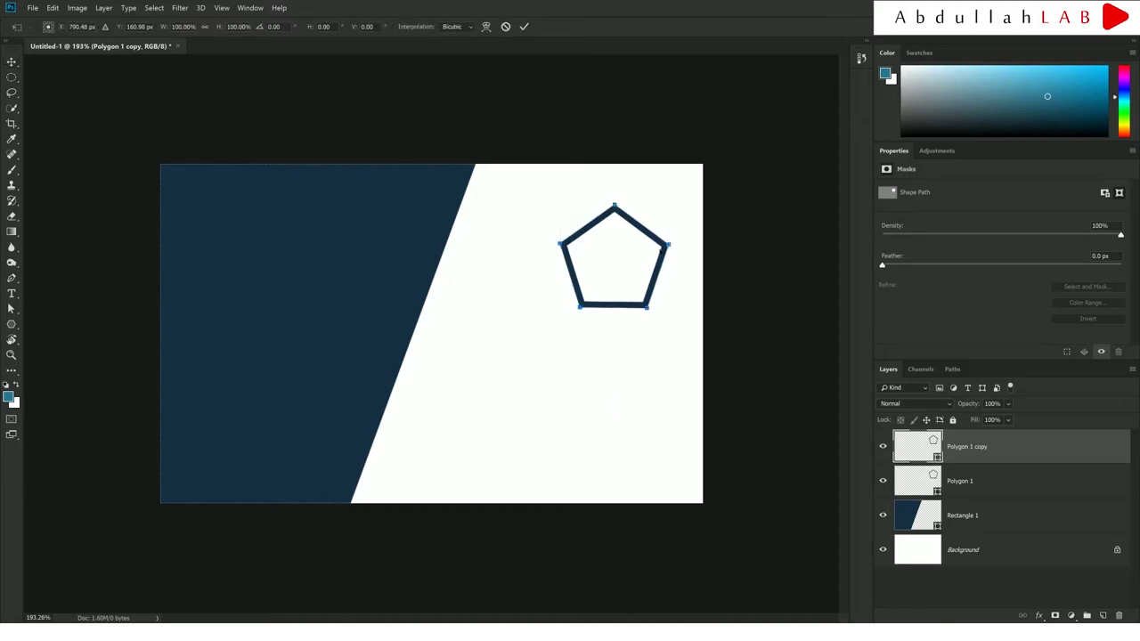
mouse_move(667, 206)
mouse_down()
mouse_move(660, 231)
mouse_move(688, 205)
mouse_up()
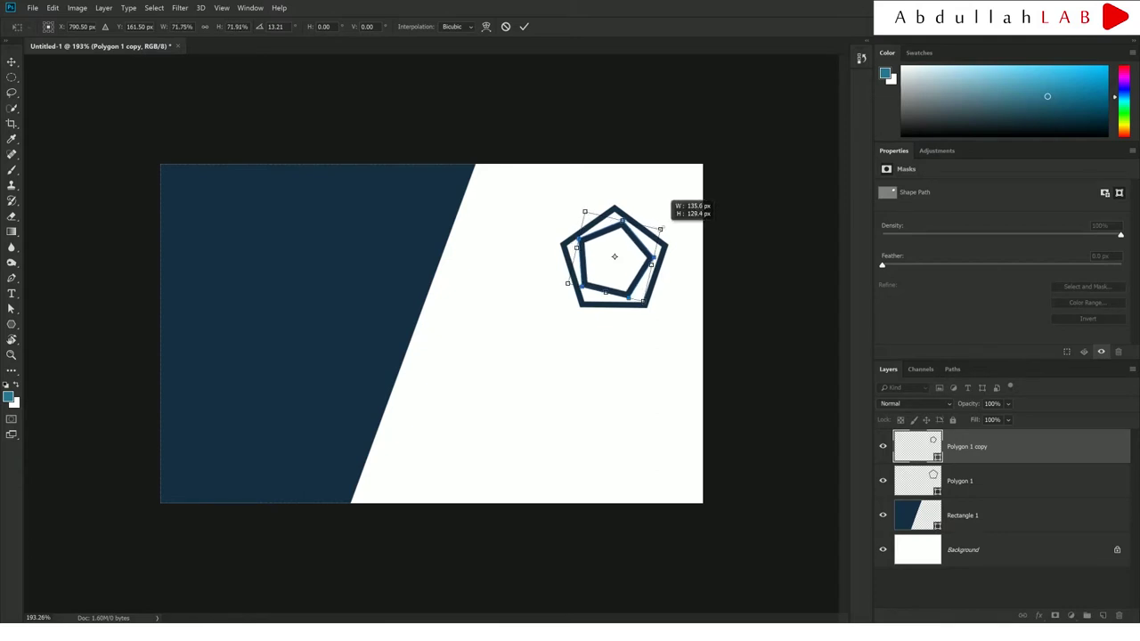
key(Return)
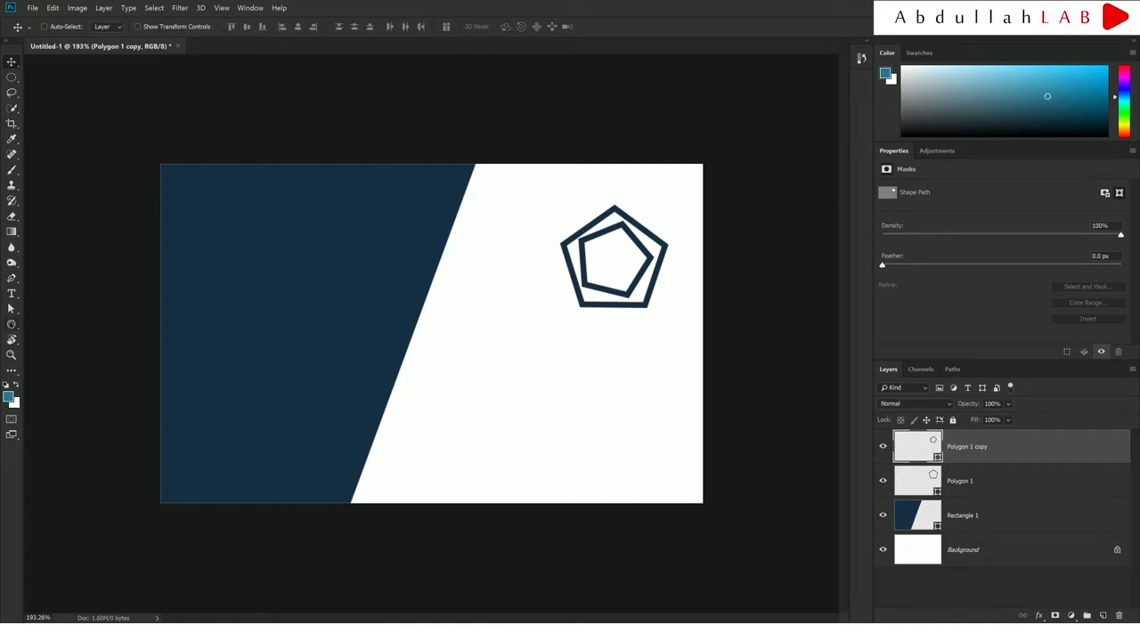
- Thin the inner pentagon's stroke width to 4 px
key(u)
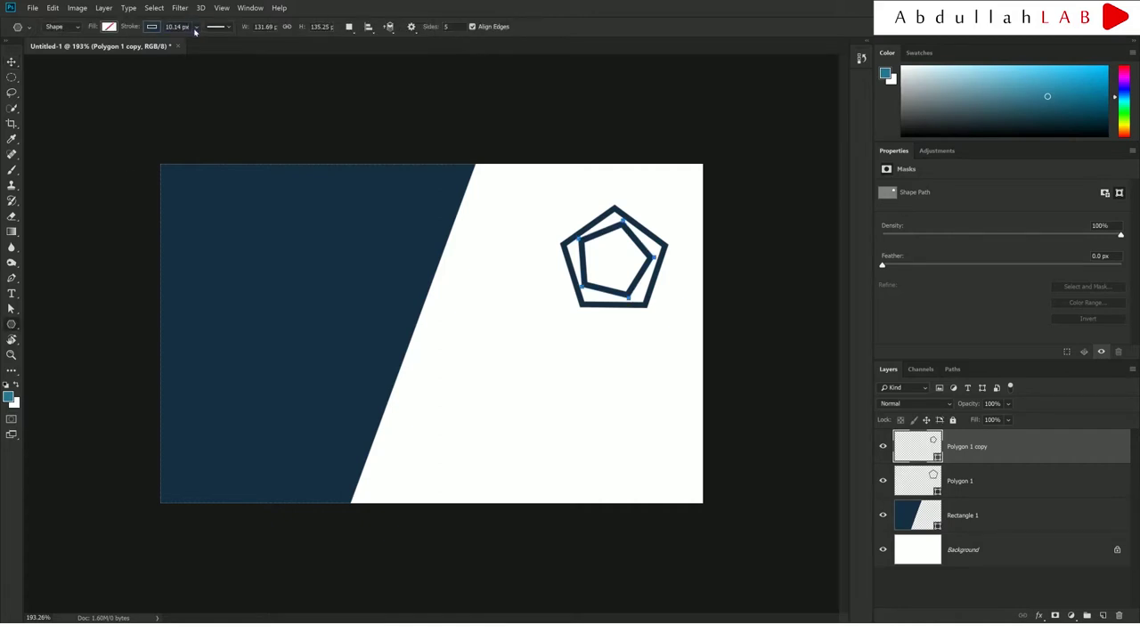
click(195, 30)
drag(196, 42, 192, 42)
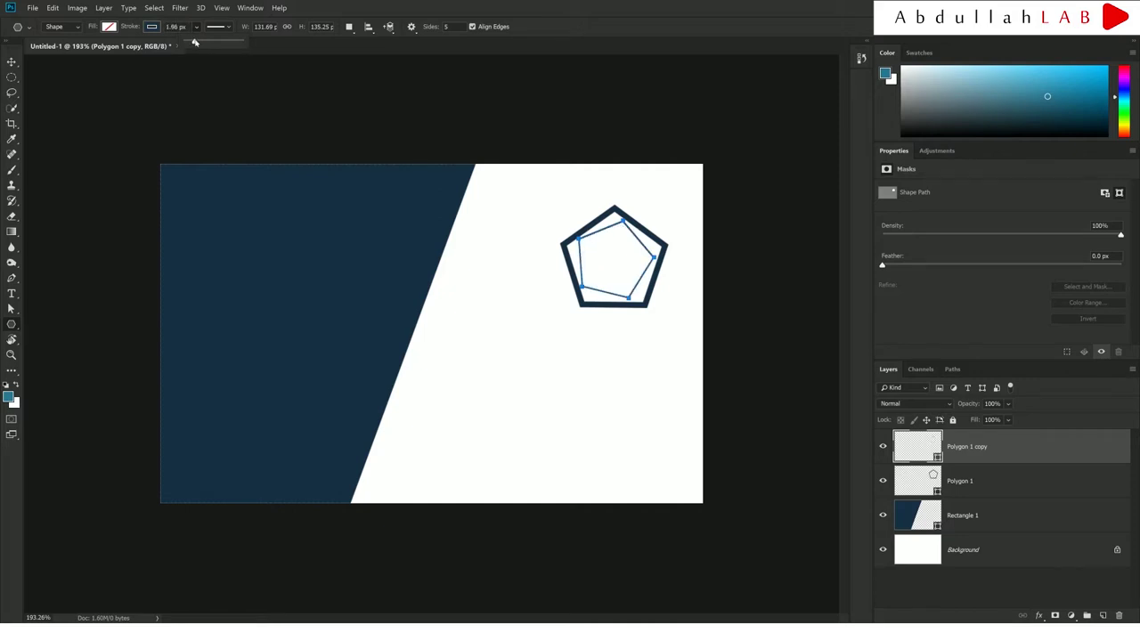
text(4)
key(Return)
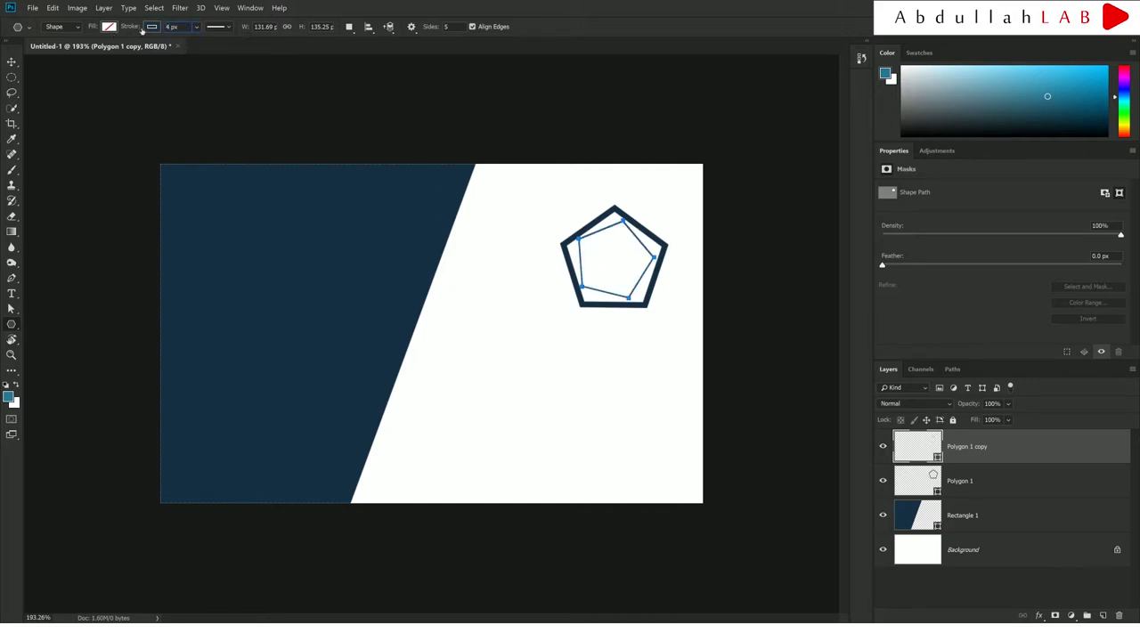
click(11, 63)
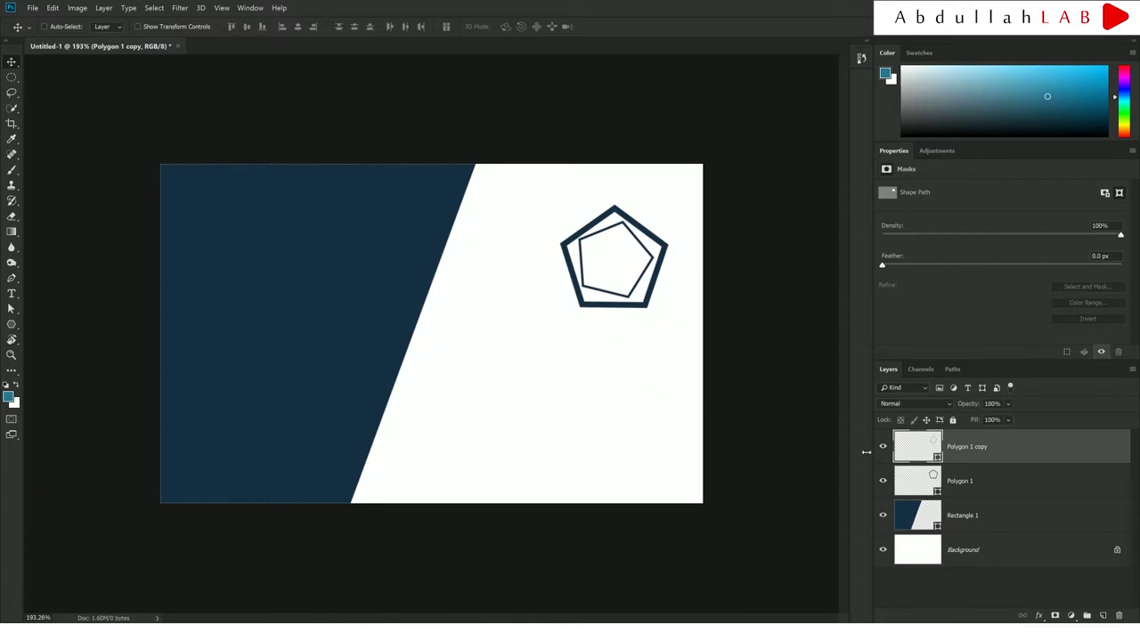
- Type 'BEE Company' in Bold and position it under the pentagon logo
key(t)
key(t)
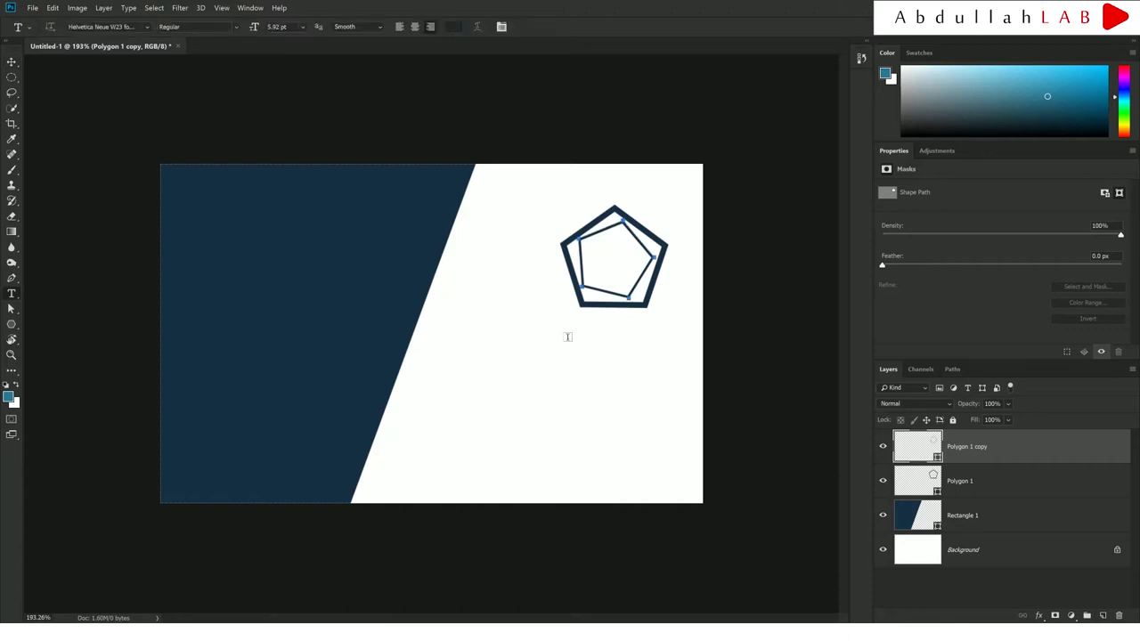
click(590, 335)
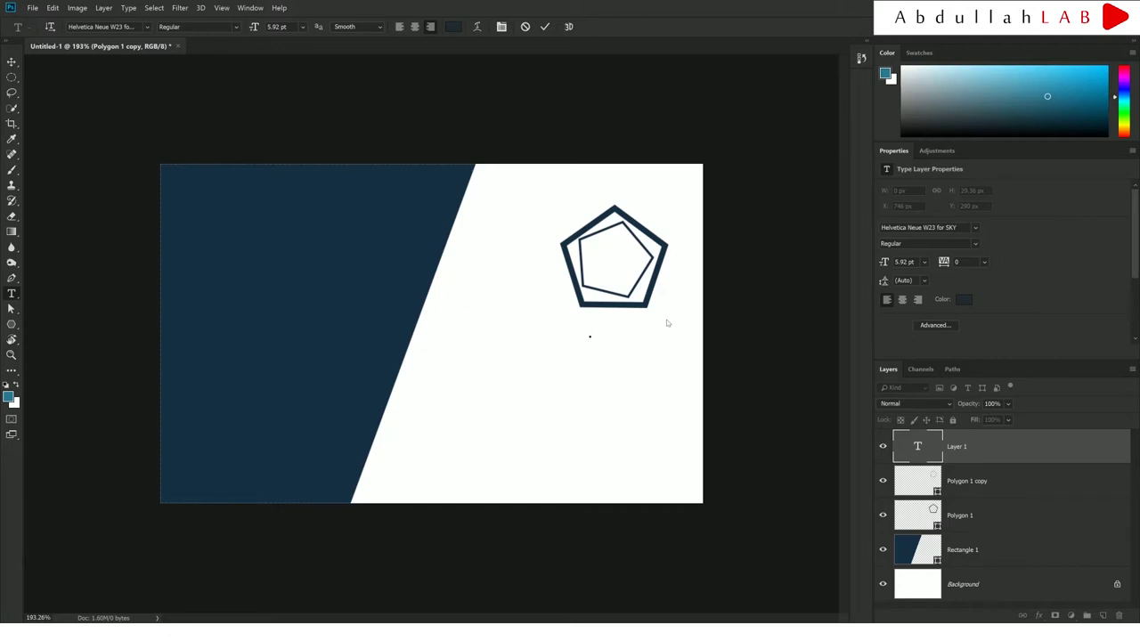
text(B)
text(EE)
text( Com)
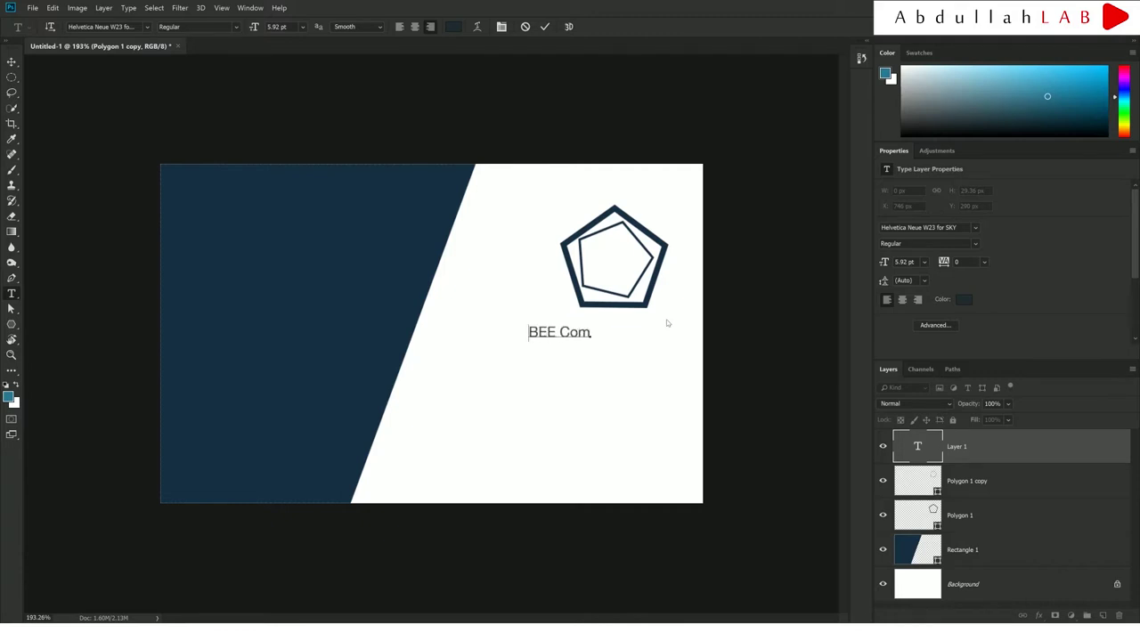
text(pany.)
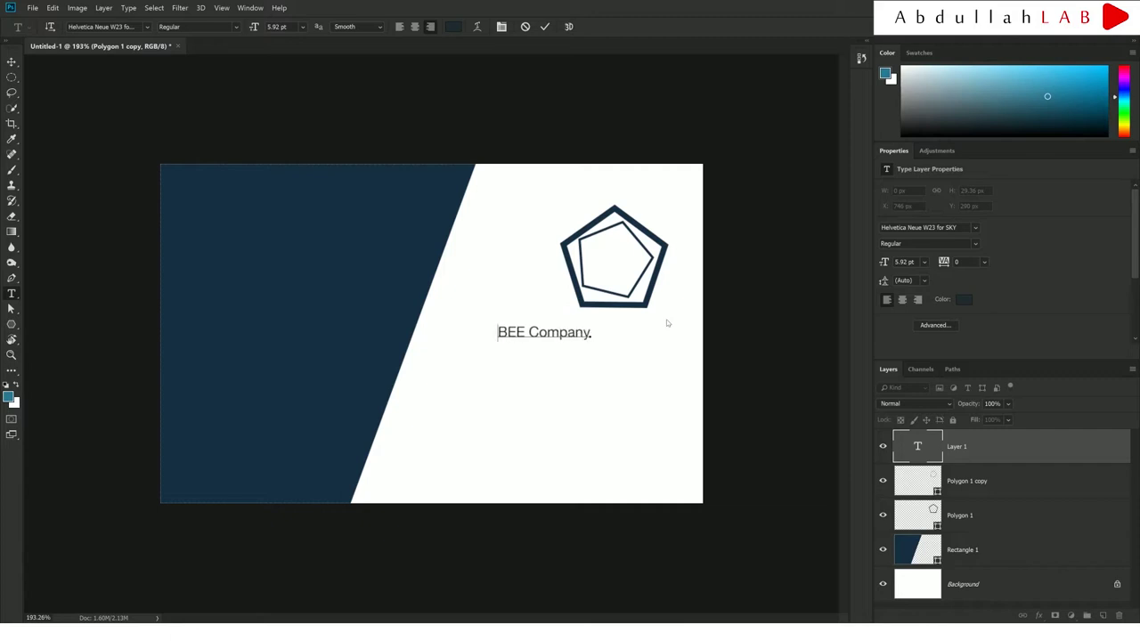
key(ctrl+a)
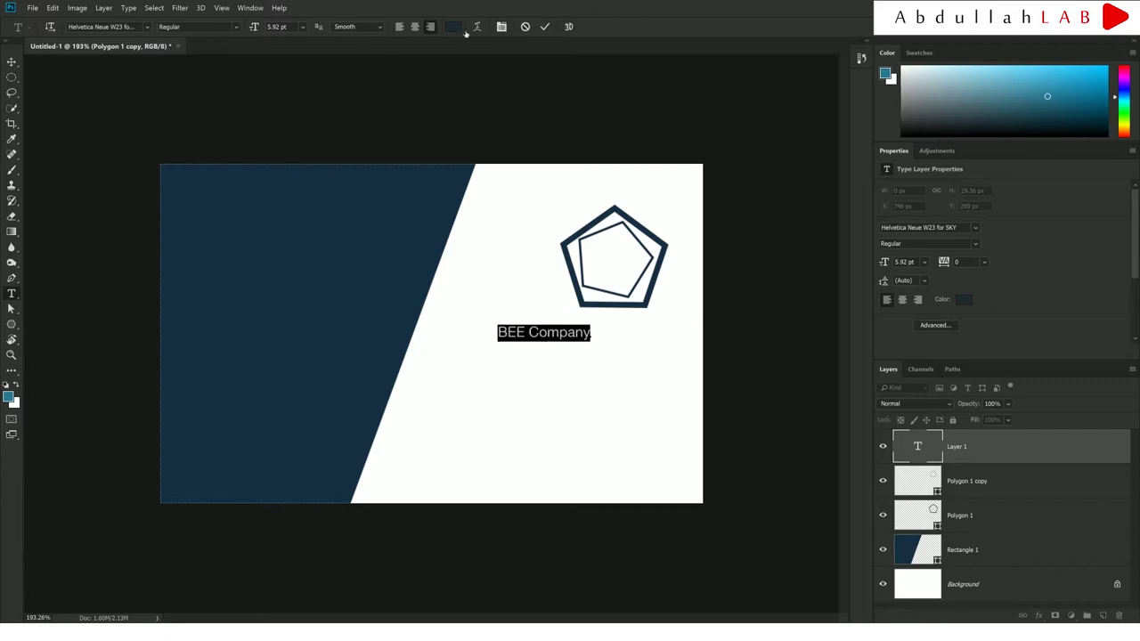
click(237, 26)
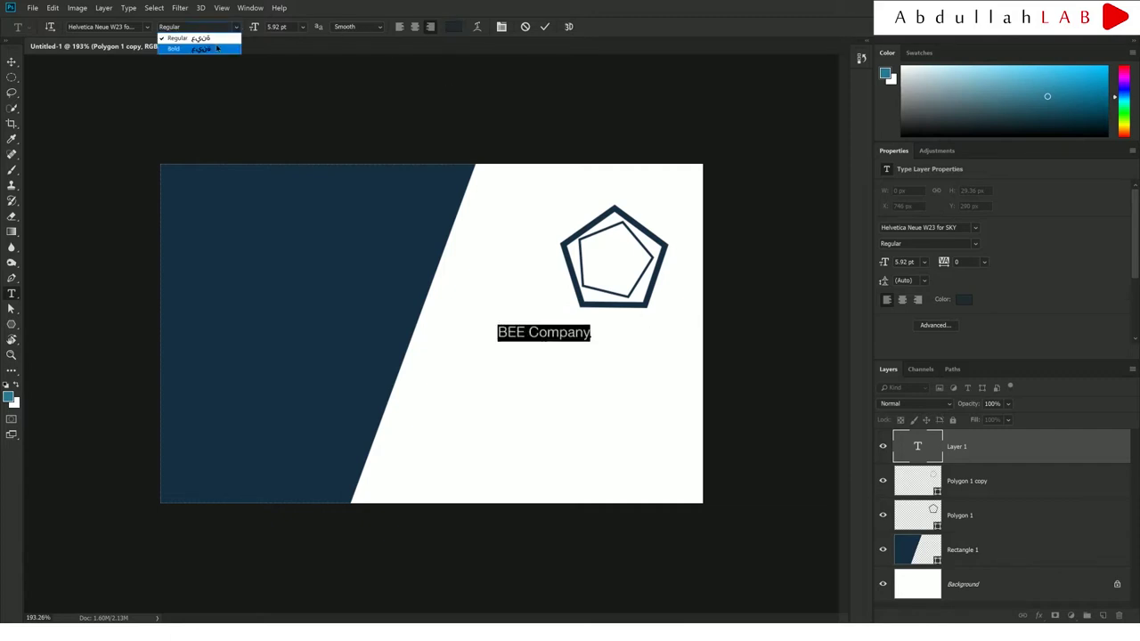
click(178, 48)
click(12, 61)
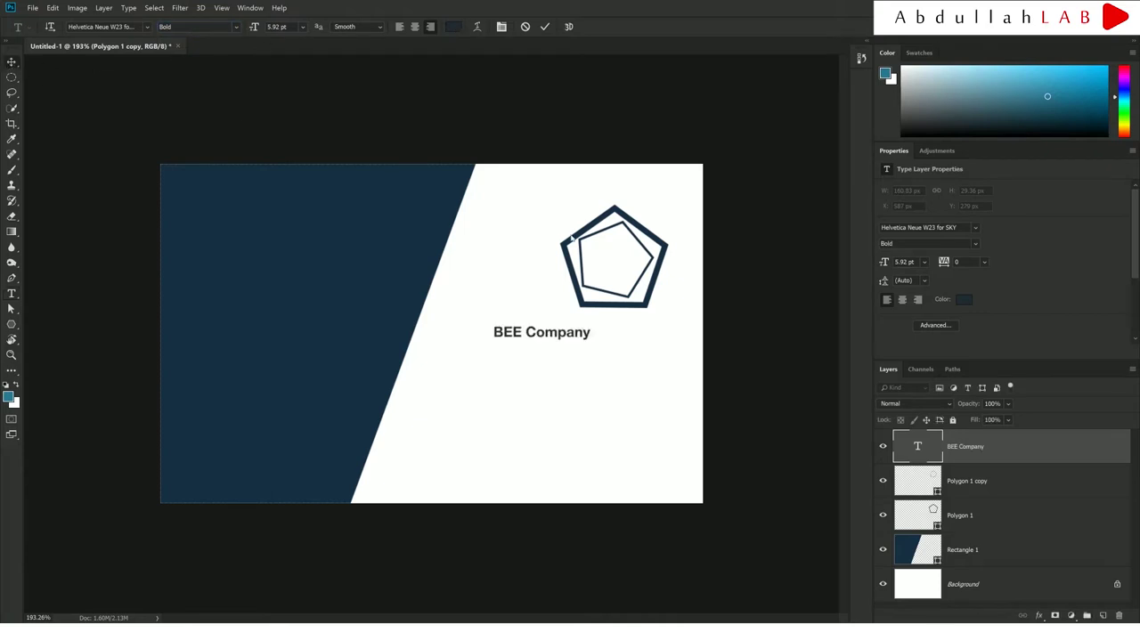
mouse_move(597, 294)
mouse_down()
mouse_move(660, 294)
mouse_move(640, 302)
mouse_up()
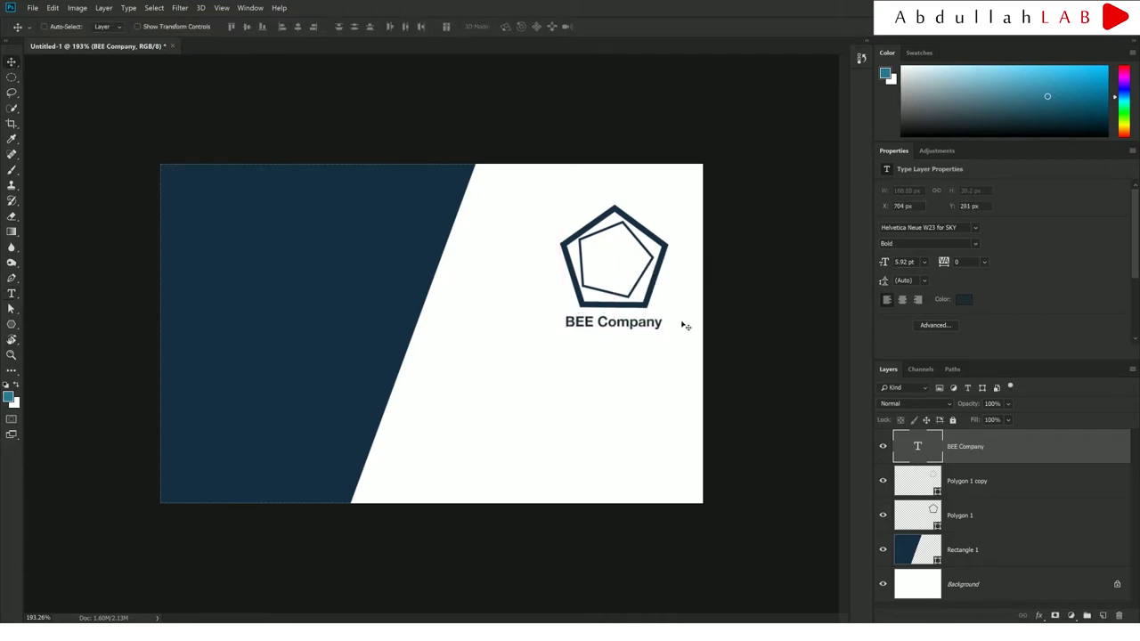
- Shrink both pentagons together and move BEE Company up closer to the logo
click(980, 481)
shift+click(980, 515)
key(ctrl+t)
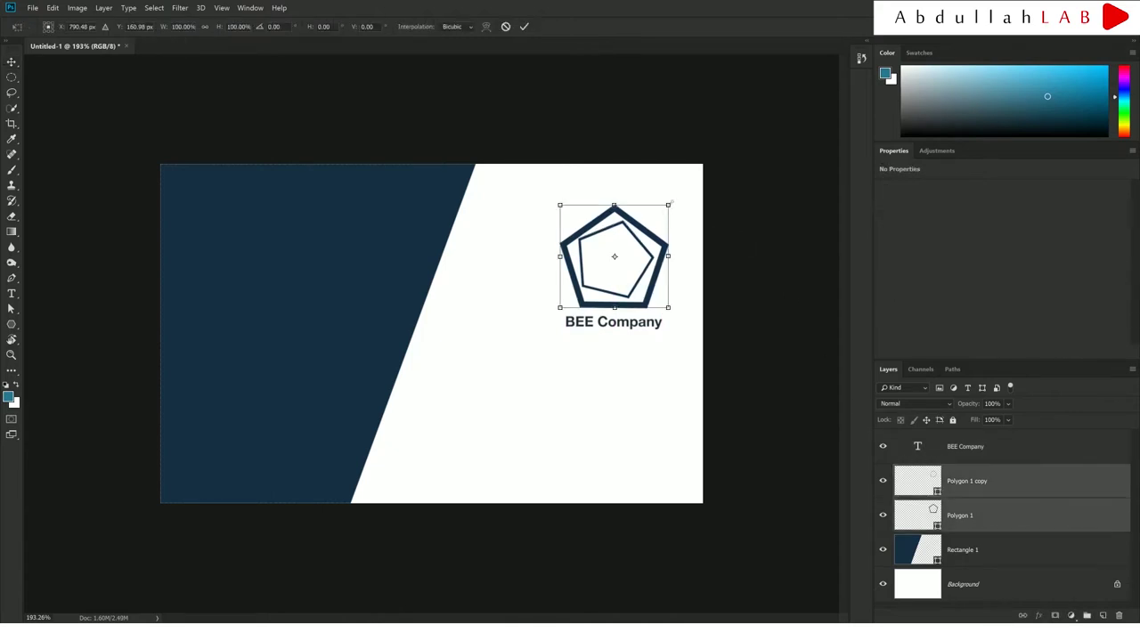
drag(668, 205, 657, 216)
key(Return)
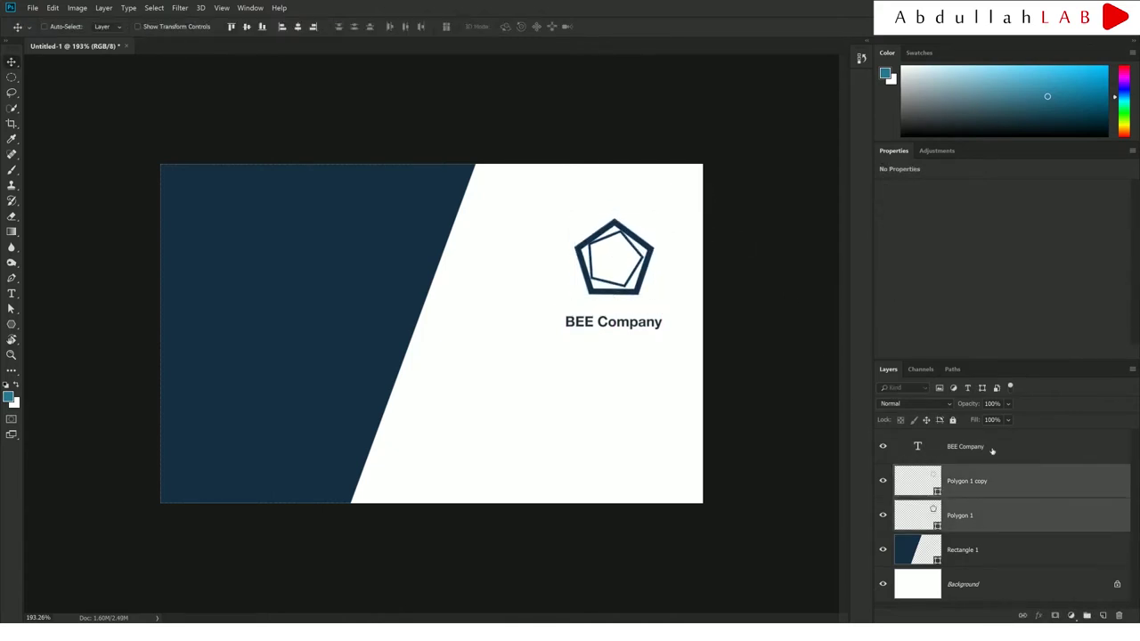
drag(662, 329, 662, 316)
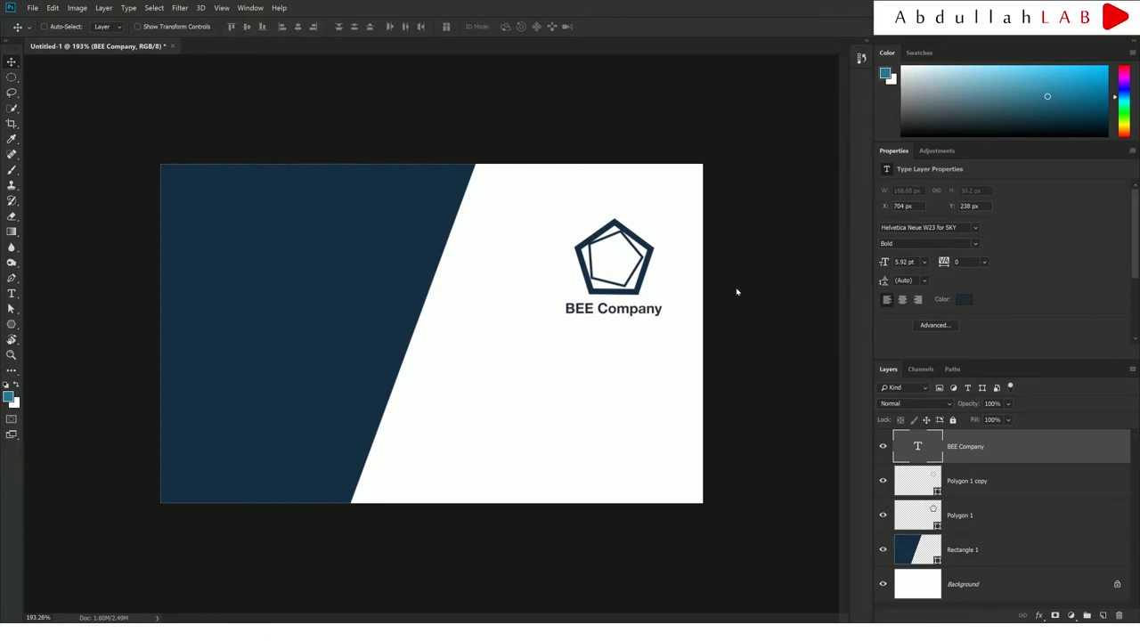
- Set the text colour, scale BEE Company to about 120%, and move logo and text up-left
click(964, 299)
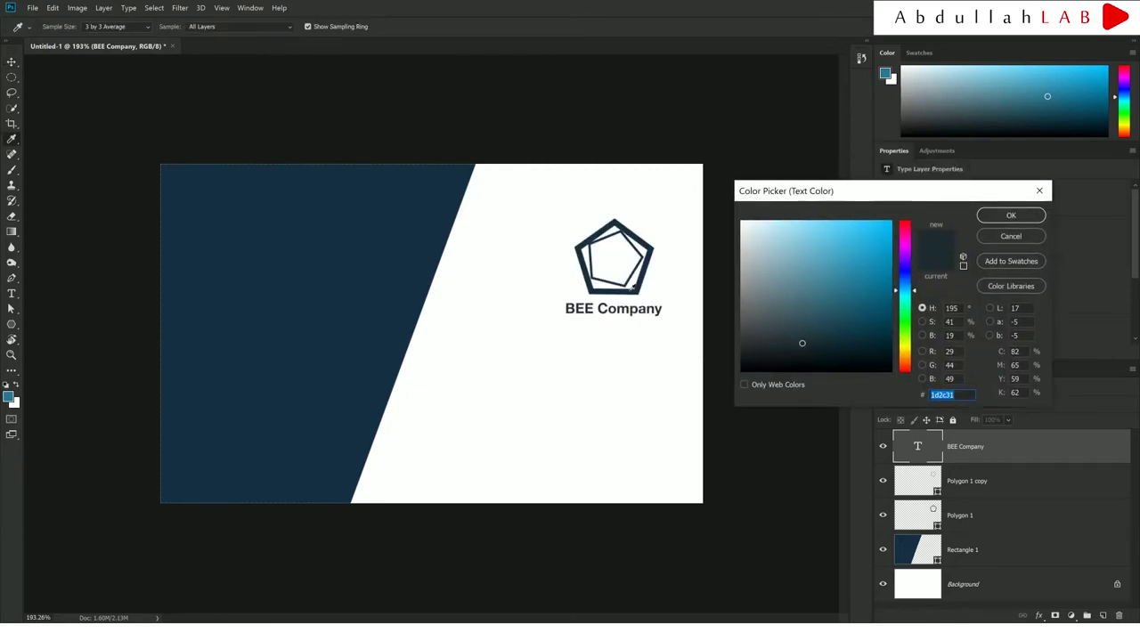
key(Return)
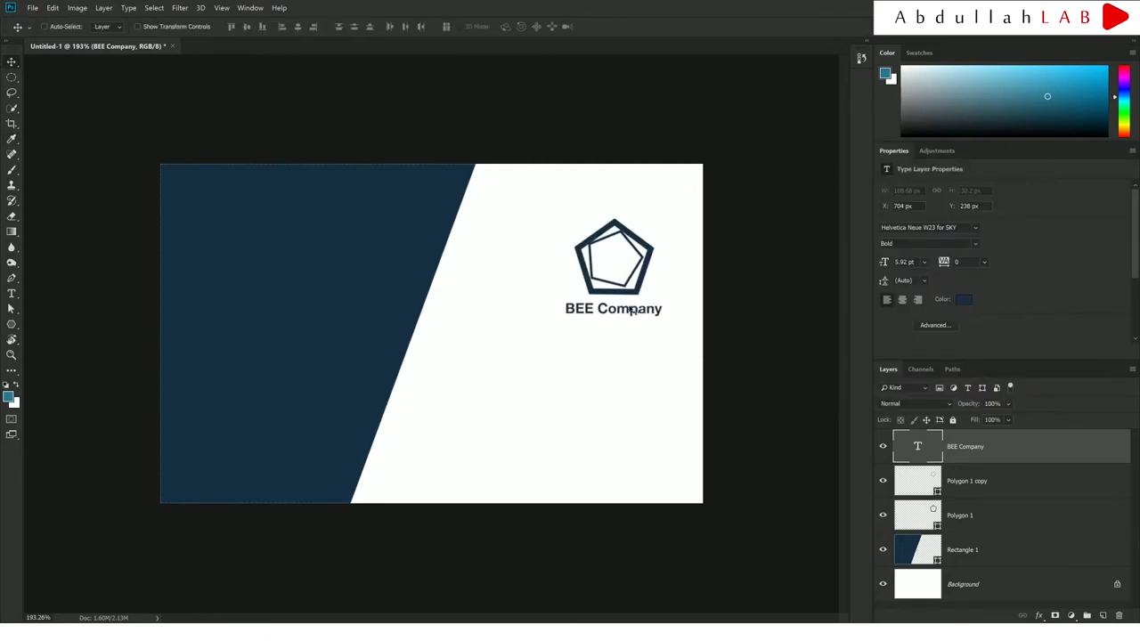
key(ctrl+t)
drag(664, 297, 677, 278)
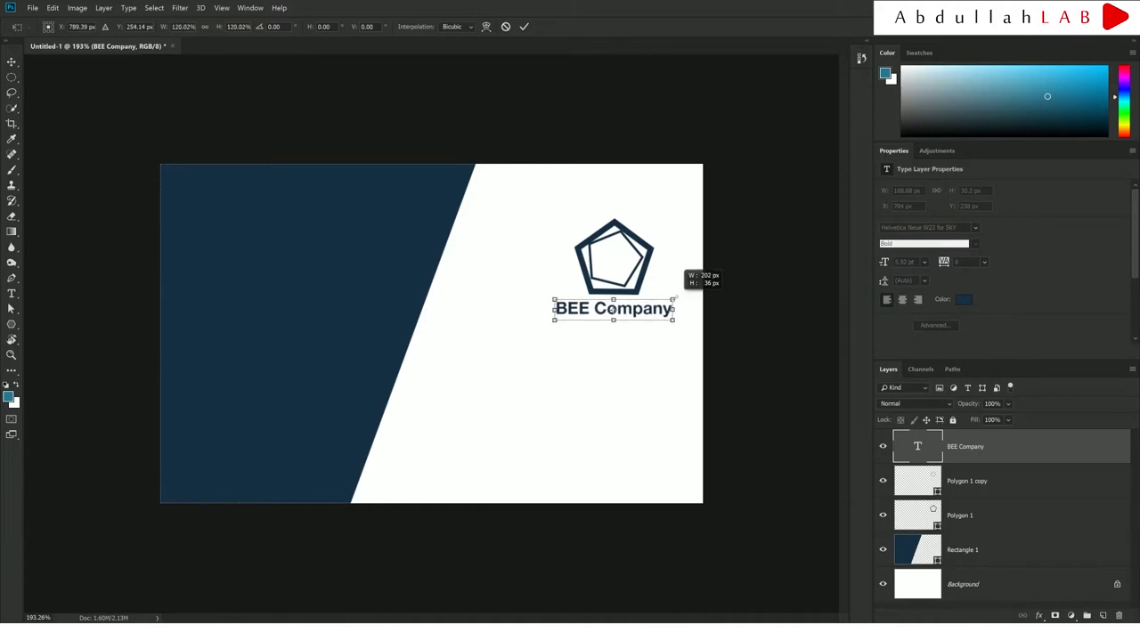
key(Return)
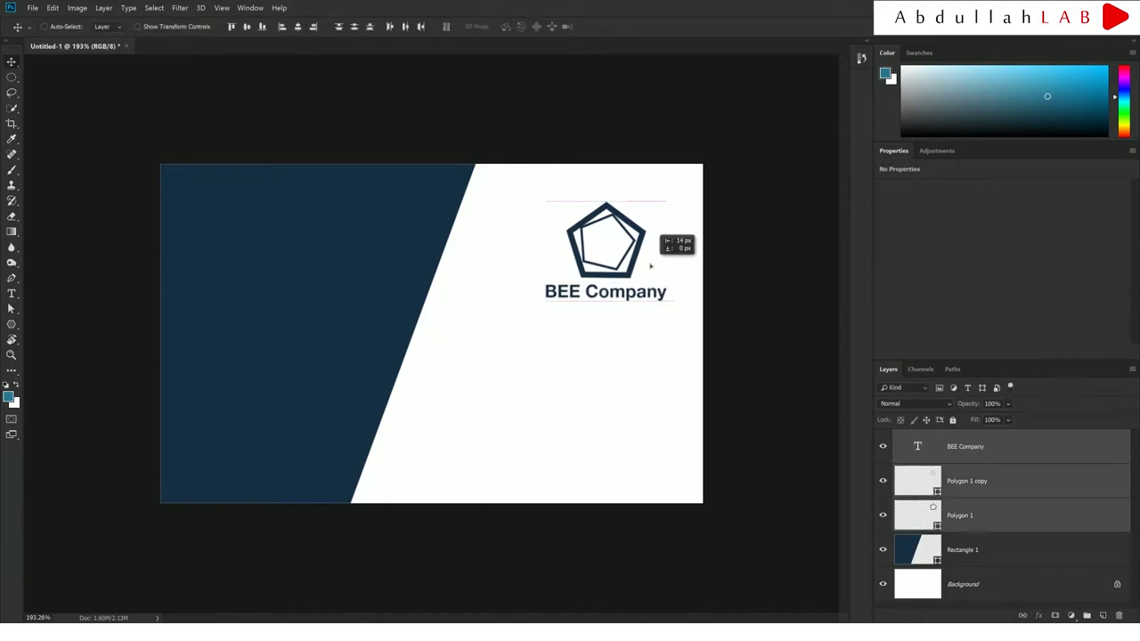
drag(691, 340, 702, 274)
- Change both pentagon outlines (Polygon 1 and its copy) to blue
click(957, 512)
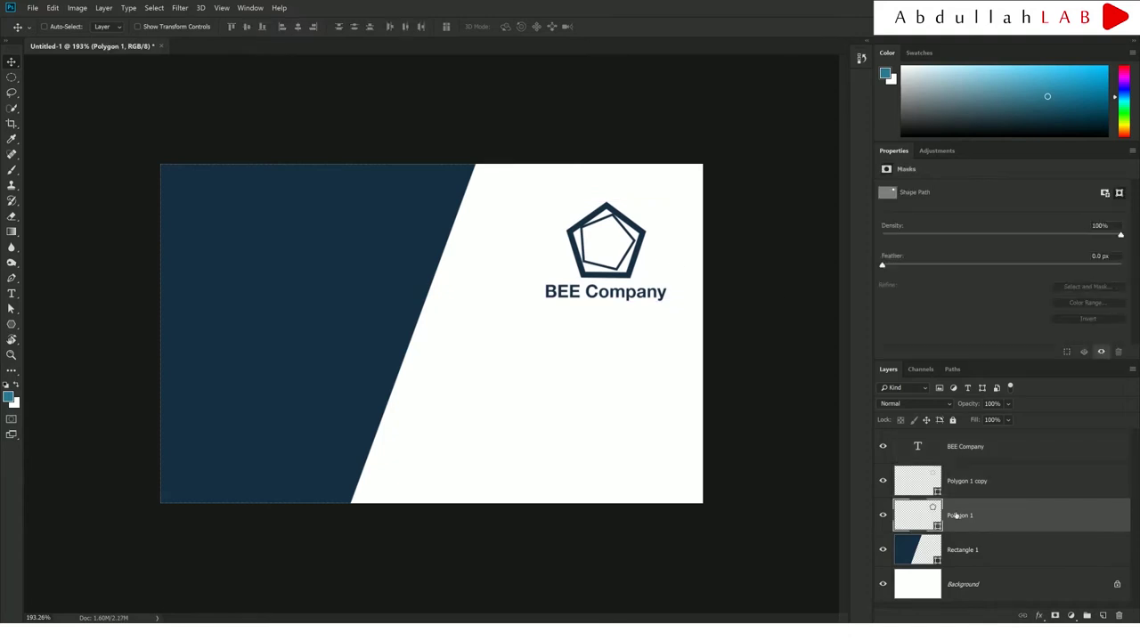
click(11, 324)
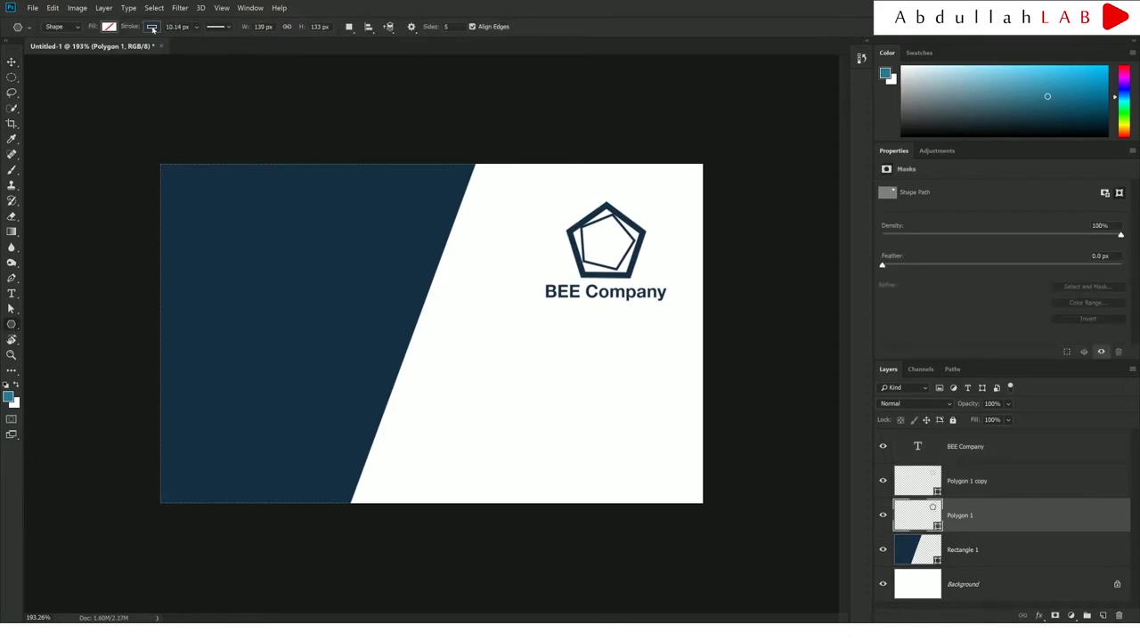
click(109, 26)
click(176, 89)
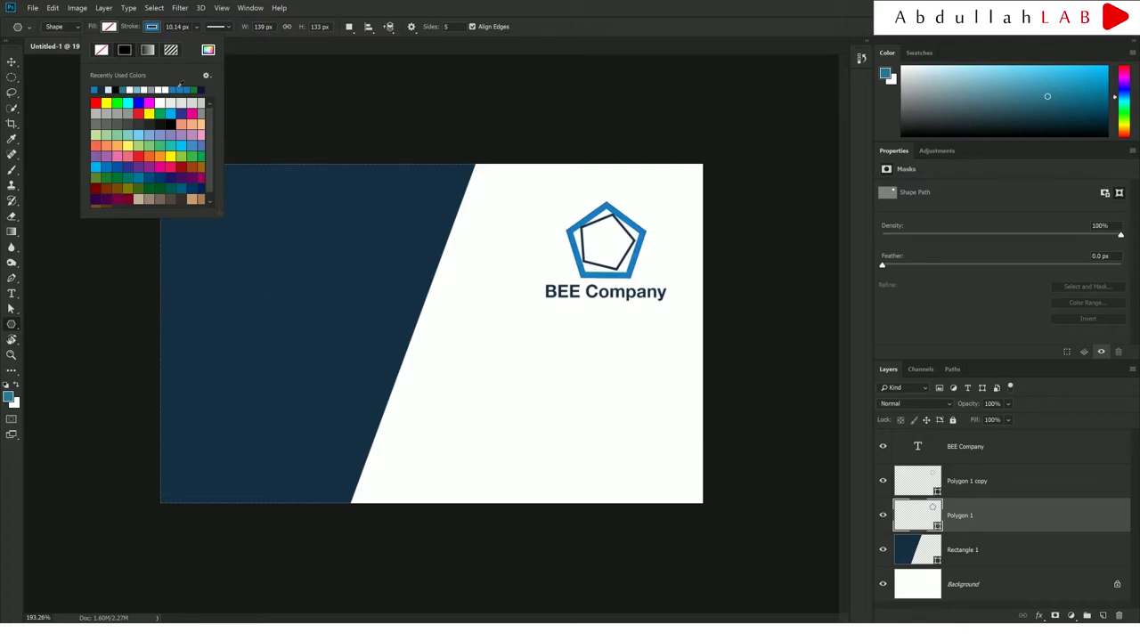
click(971, 485)
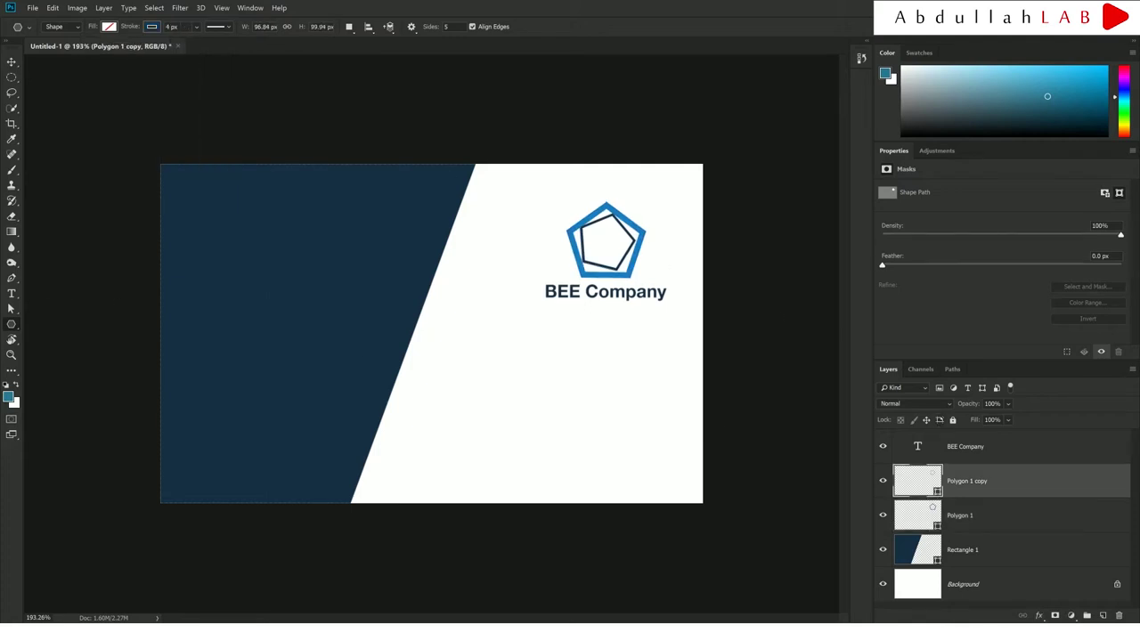
click(153, 27)
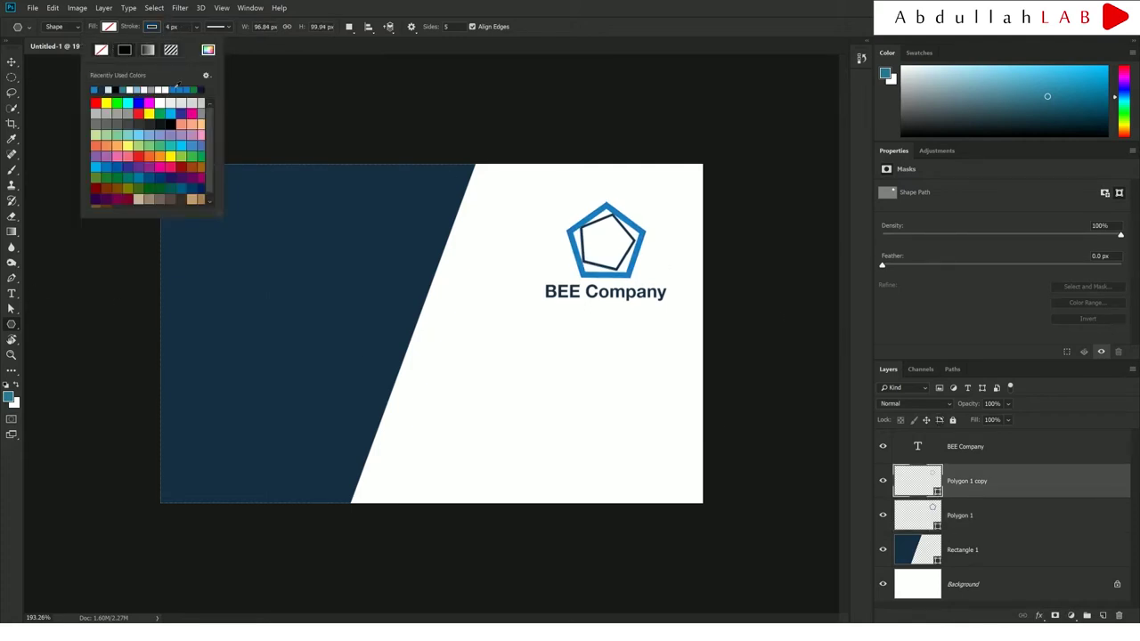
click(178, 89)
click(191, 89)
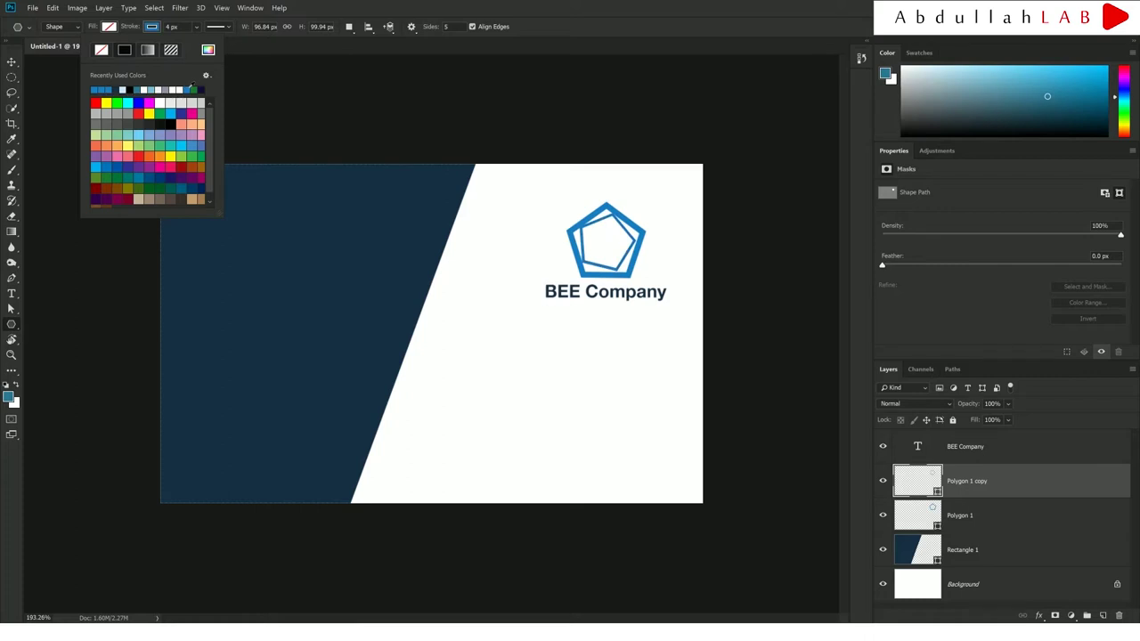
click(12, 62)
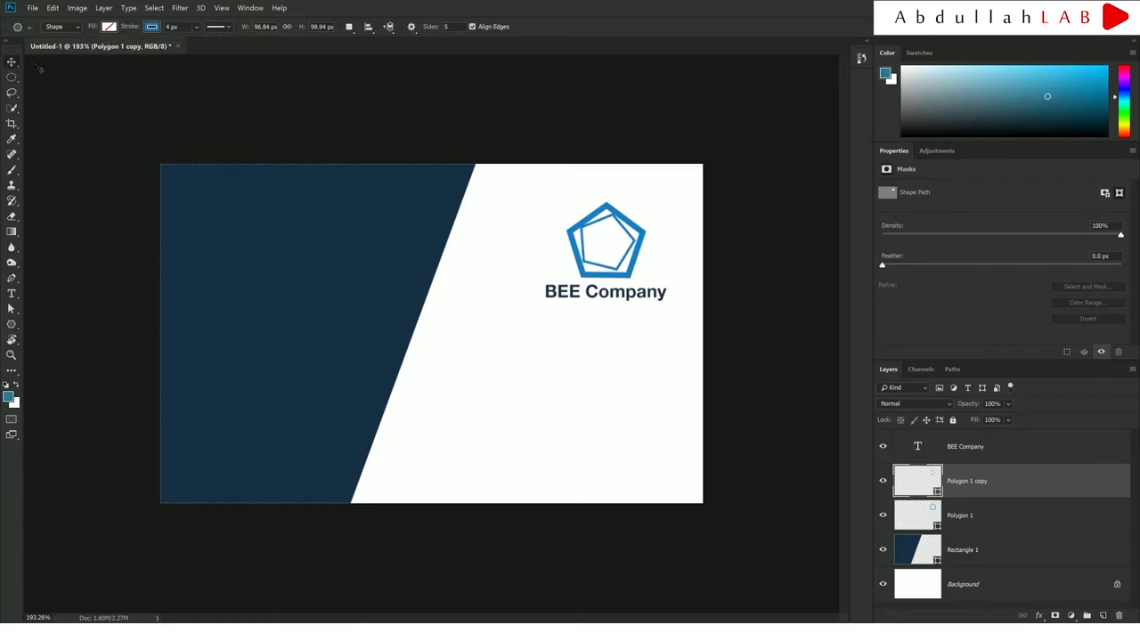
- Recolour the BEE Company text to blue #166295 sampled from the logo
right_click(648, 310)
click(673, 306)
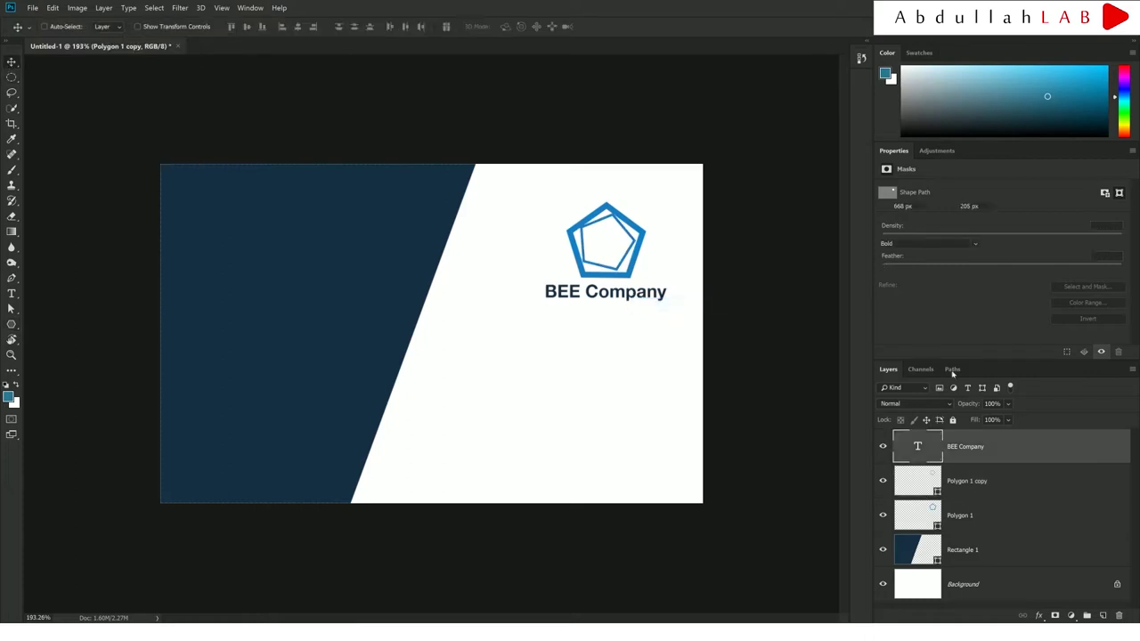
click(966, 300)
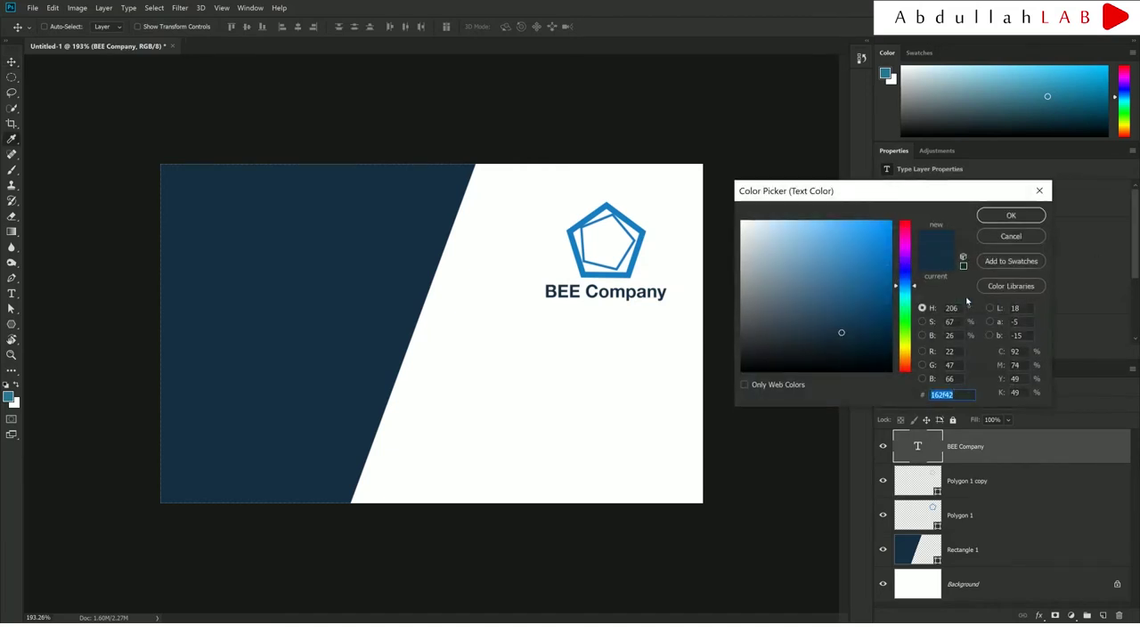
click(629, 268)
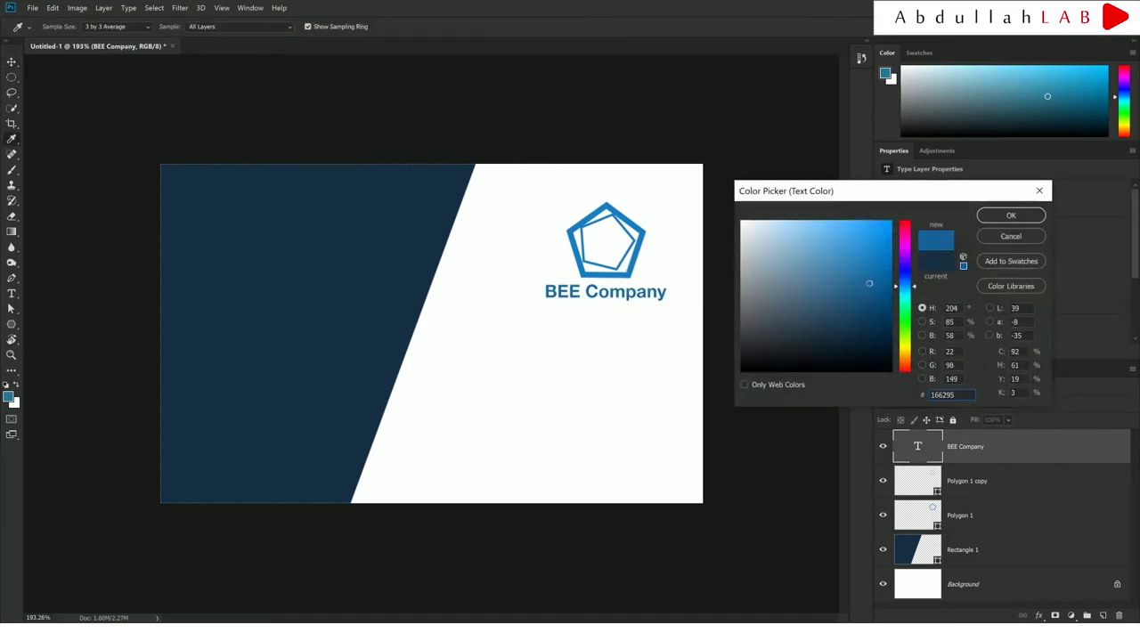
drag(869, 283, 879, 286)
key(Return)
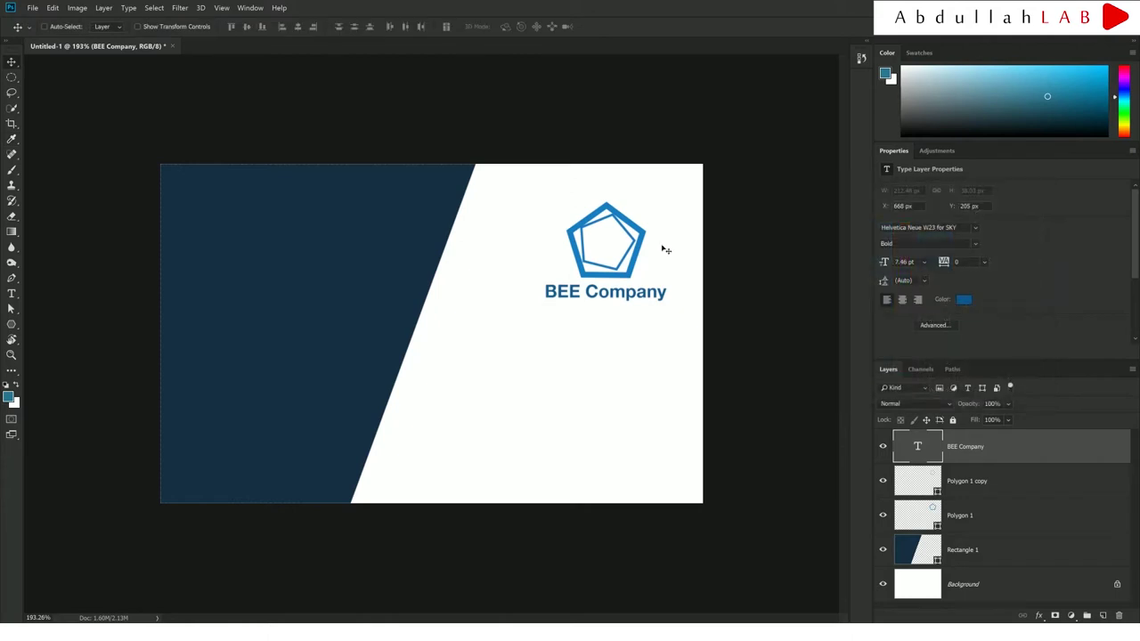
click(967, 481)
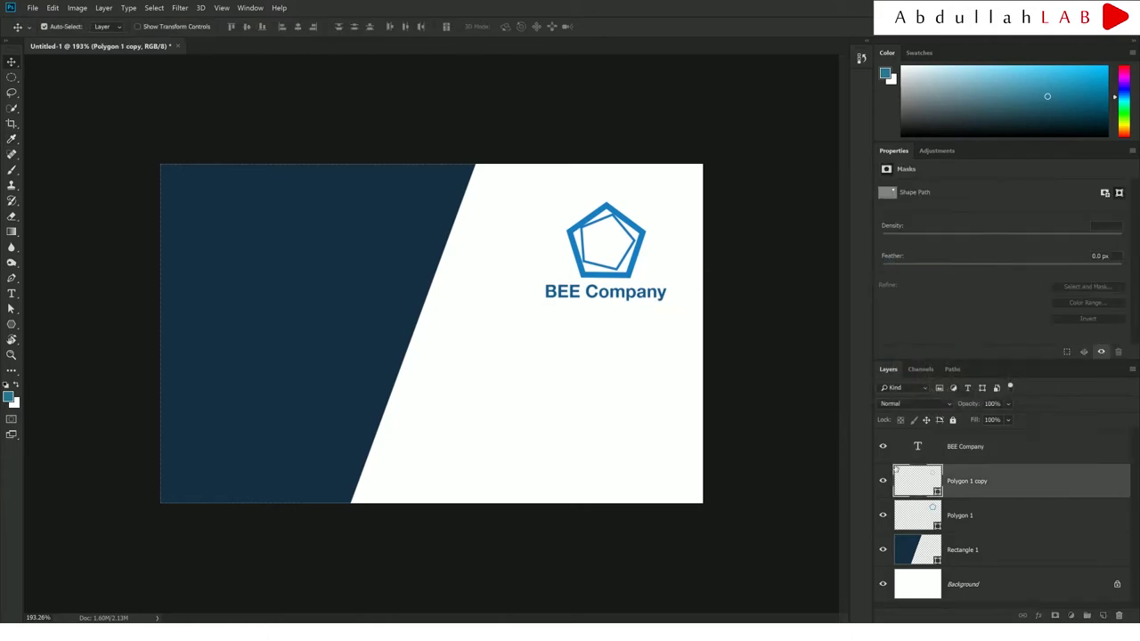
shift+click(959, 515)
- Tilt both pentagons slightly
key(ctrl+t)
mouse_move(686, 204)
mouse_down()
mouse_move(707, 183)
mouse_move(682, 213)
mouse_move(649, 215)
mouse_up()
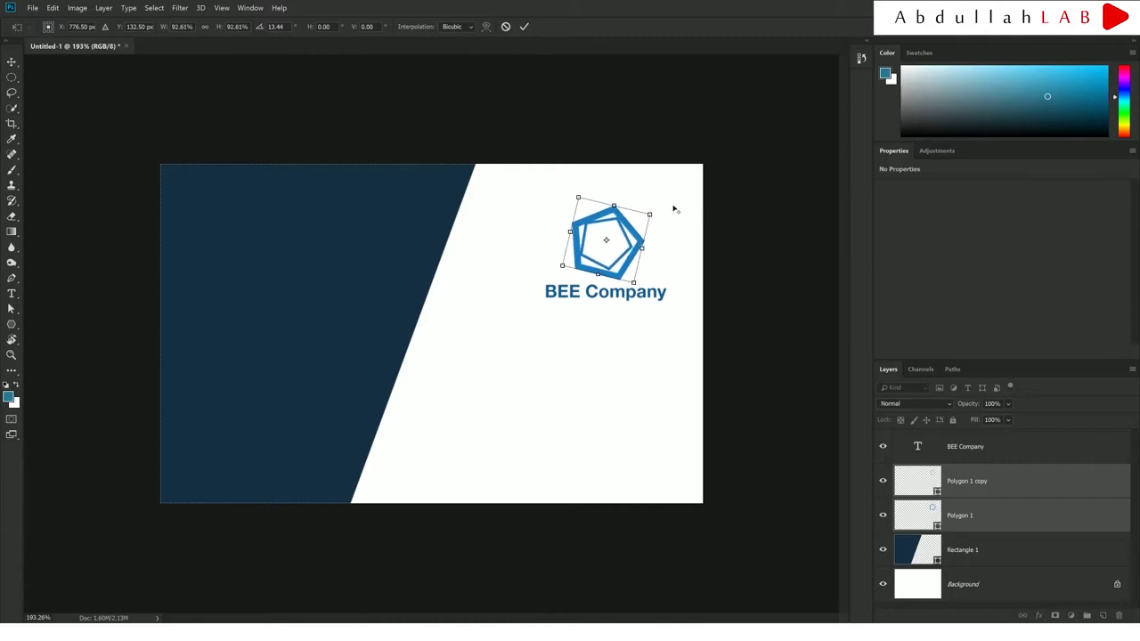
key(Return)
- Group the BEE Company text and both pentagons as Group 1
right_click(635, 300)
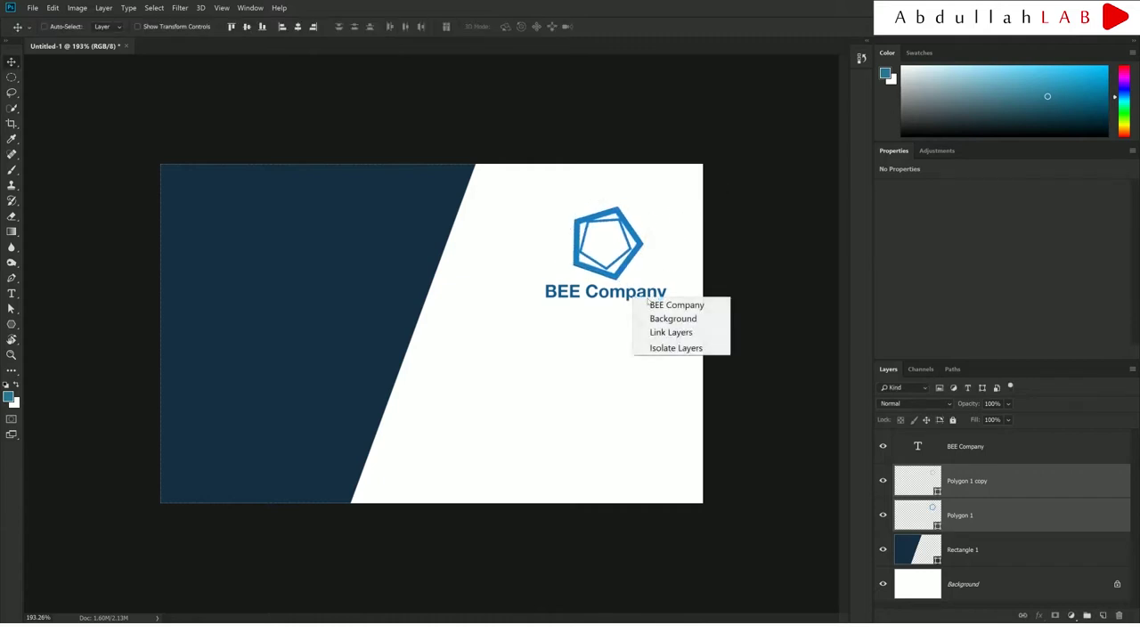
click(638, 304)
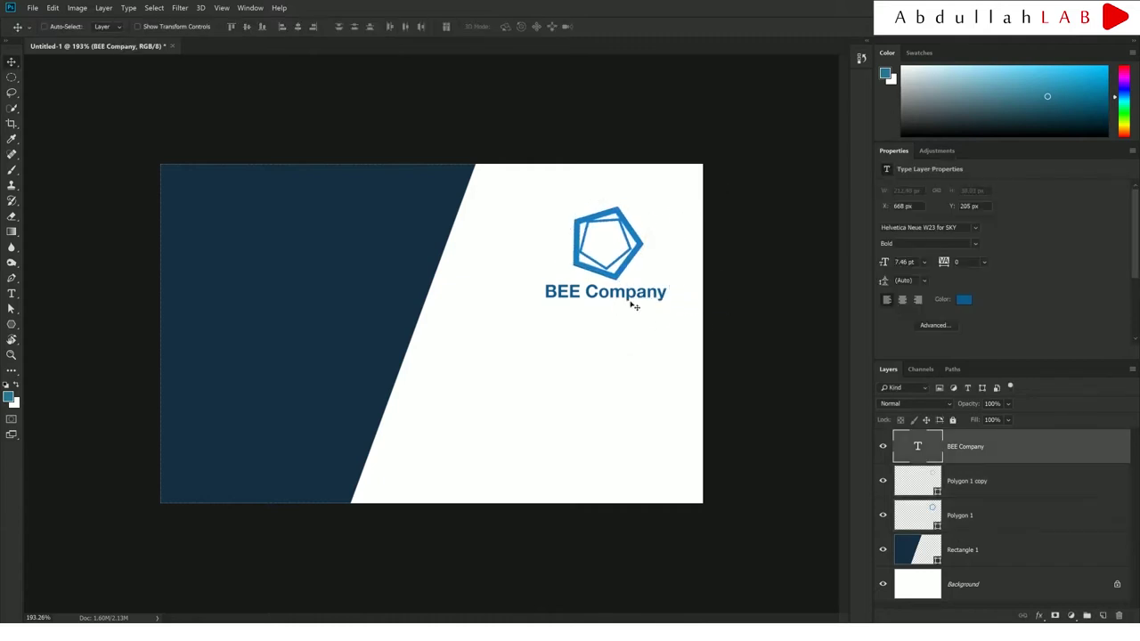
shift+click(984, 515)
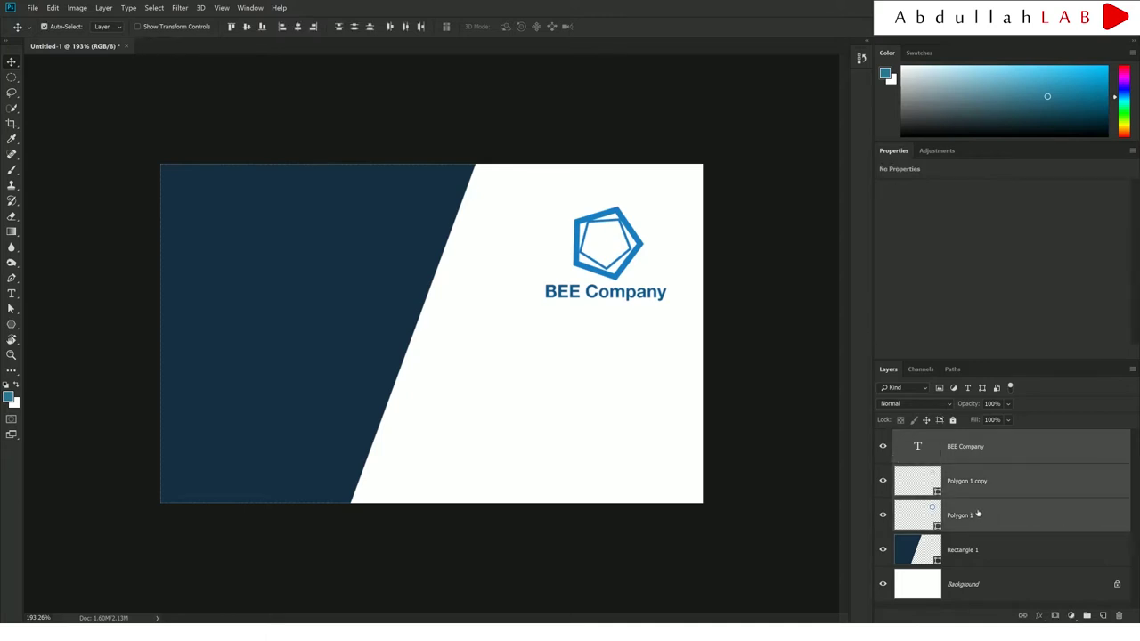
key(ctrl+g)
- Enlarge the Group 1 logo, nudge it up-left, and select the Rectangle 1 layer
key(ctrl+t)
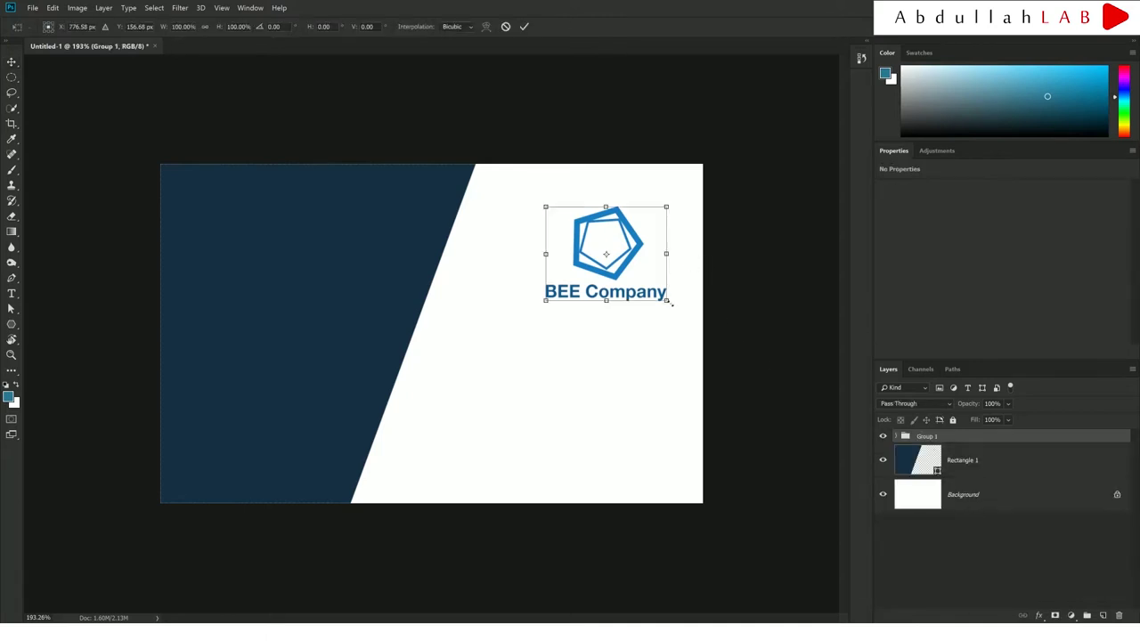
mouse_move(668, 305)
mouse_down()
mouse_move(697, 327)
mouse_move(686, 314)
mouse_up()
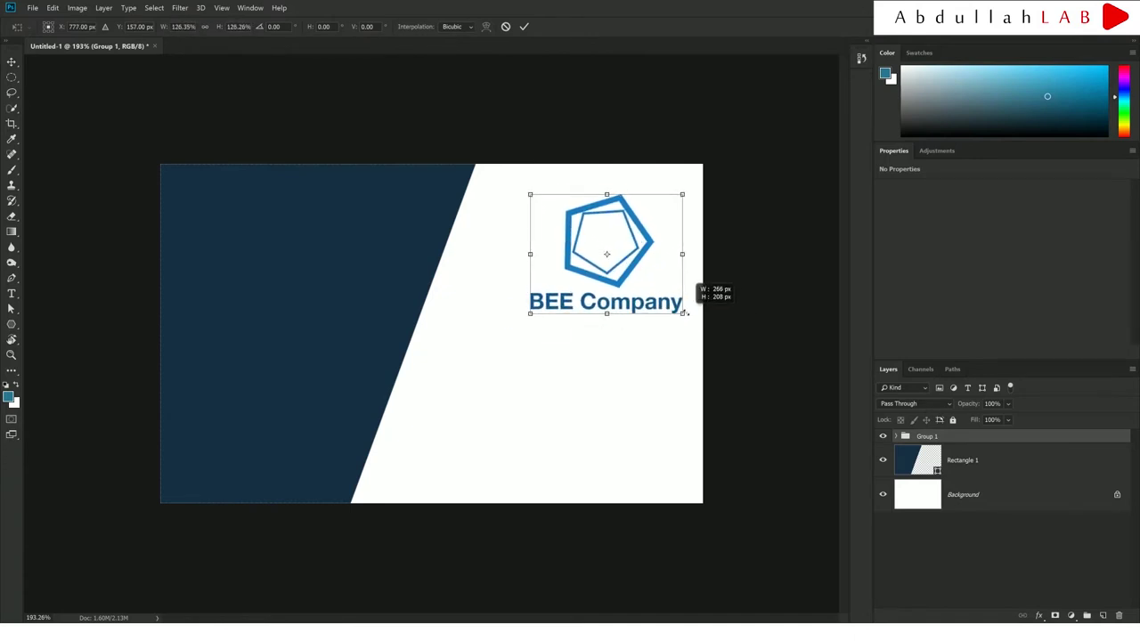
drag(655, 283, 643, 283)
key(Return)
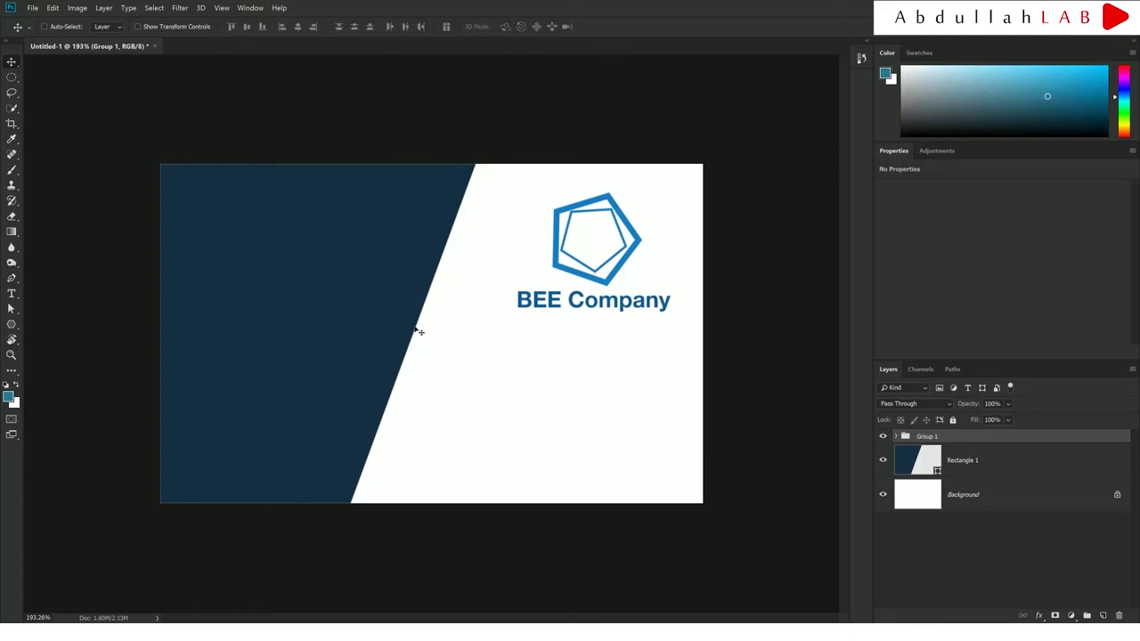
right_click(361, 306)
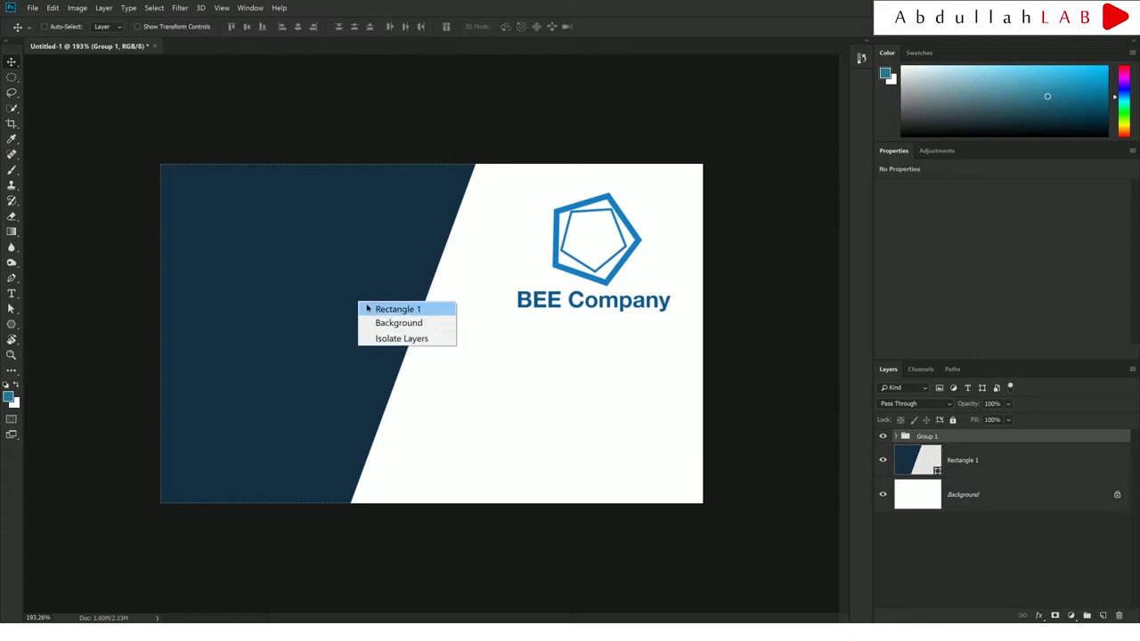
click(379, 309)
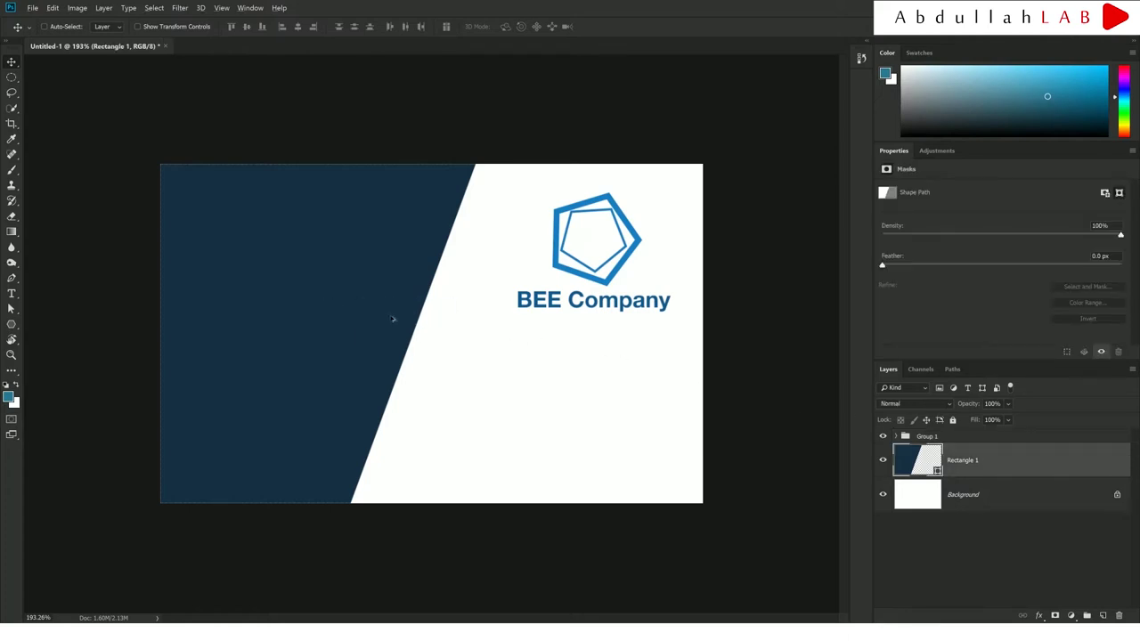
- Duplicate Rectangle 1, tilt the copy the opposite way, and stack it beneath the original
drag(358, 346, 388, 347)
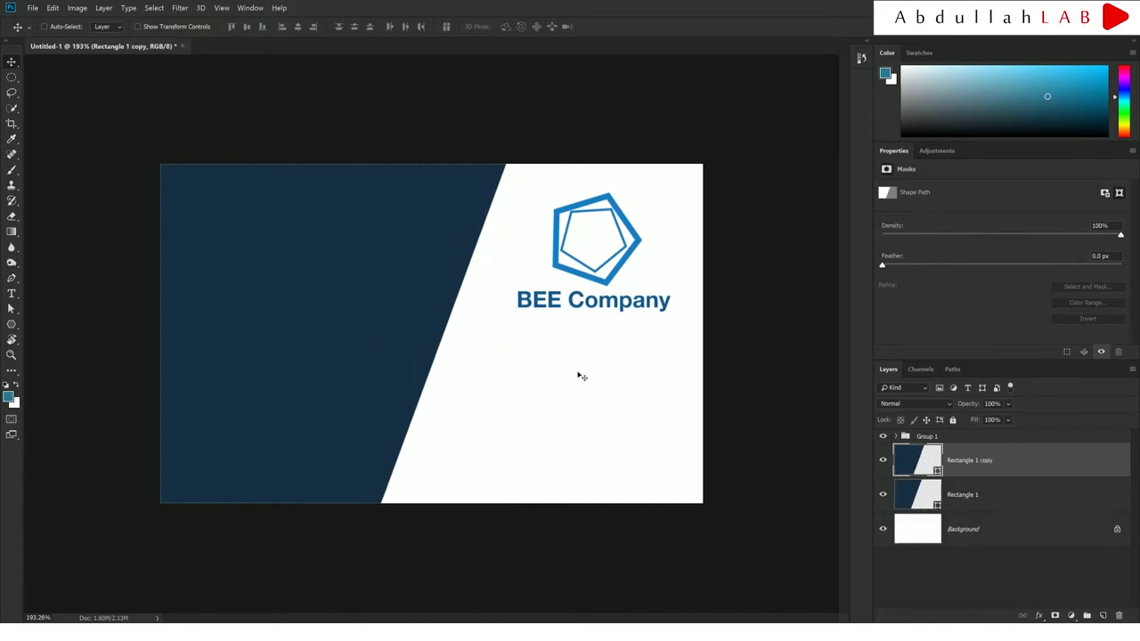
key(ctrl+t)
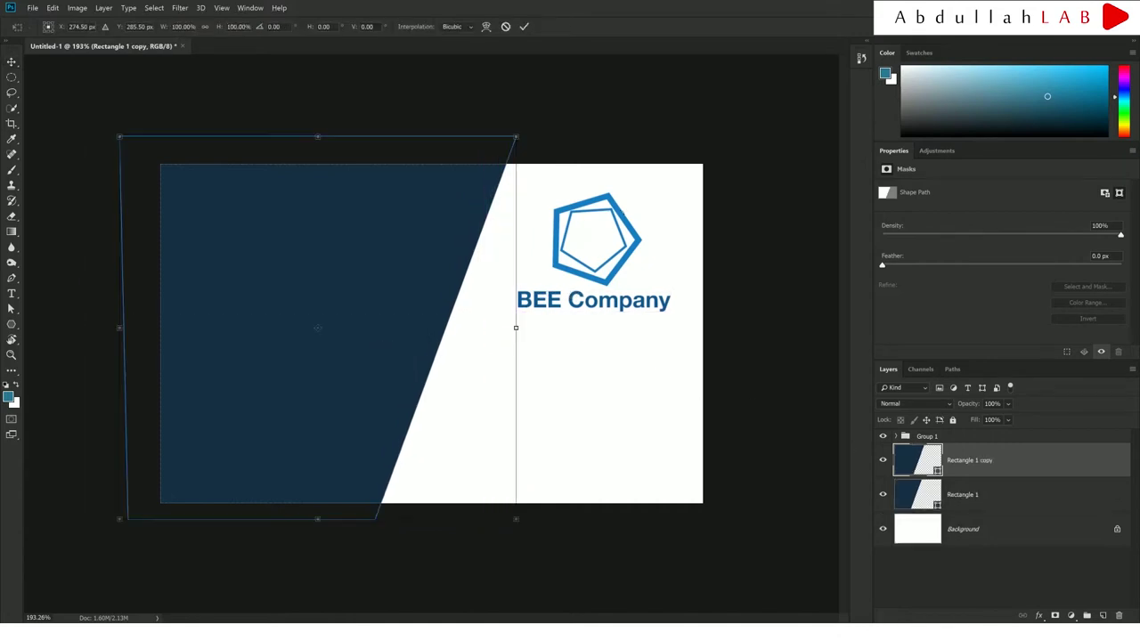
mouse_move(561, 209)
mouse_down()
mouse_move(519, 113)
mouse_move(410, 44)
mouse_move(381, 41)
mouse_move(363, 56)
mouse_up()
key(Return)
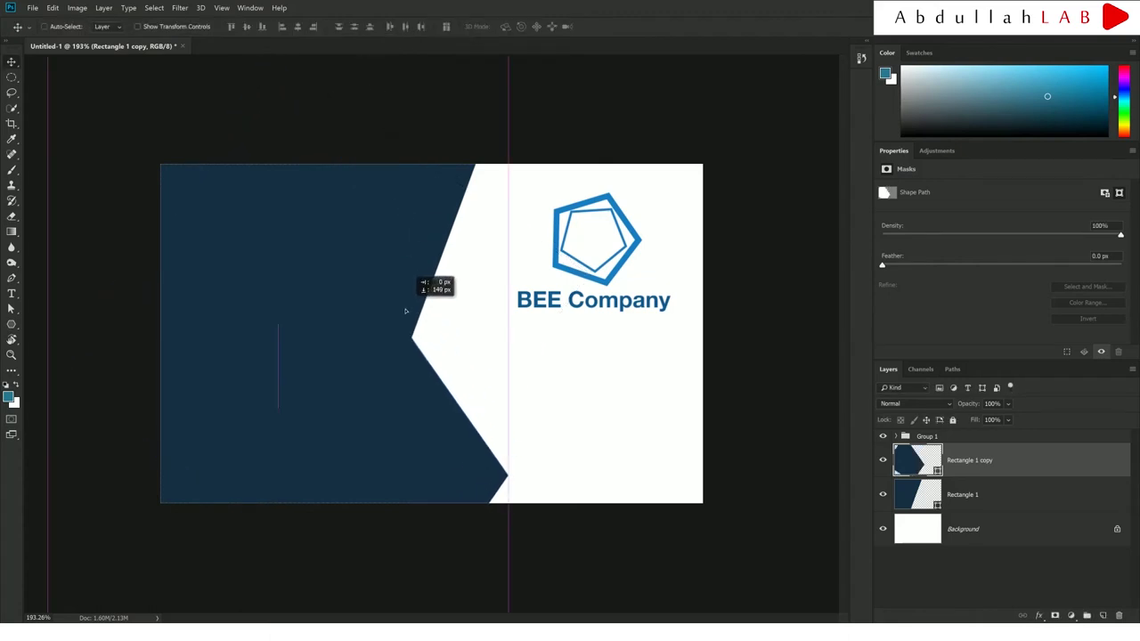
drag(407, 311, 400, 365)
drag(966, 460, 988, 465)
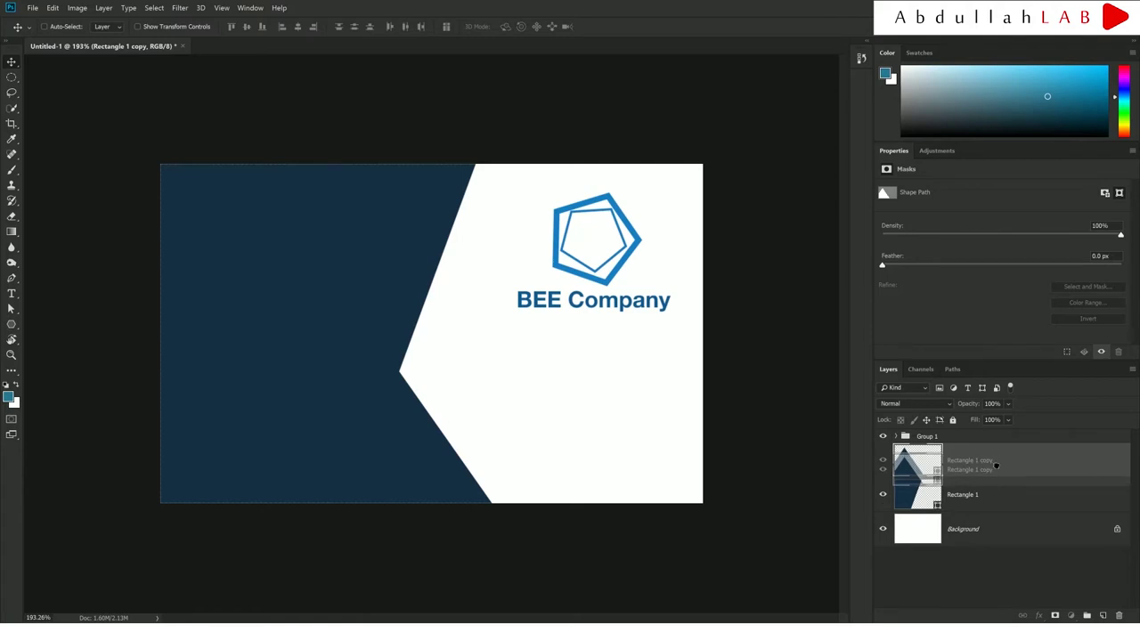
drag(988, 465, 991, 507)
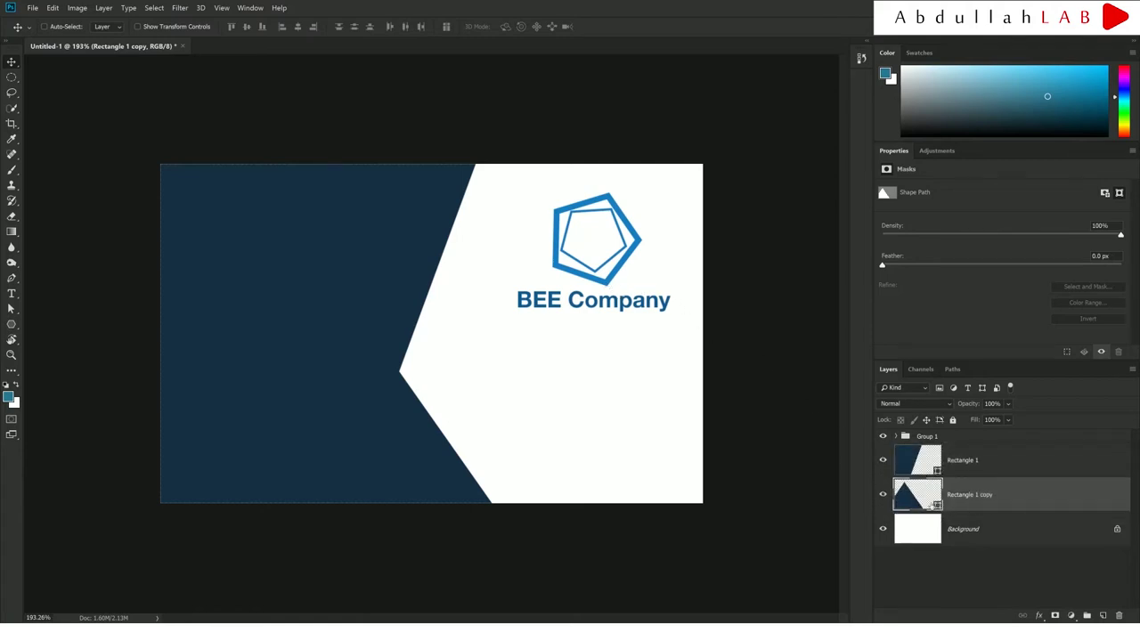
- Fill the lower triangle with the logo's bright blue and nudge it into place
double_click(917, 495)
click(618, 280)
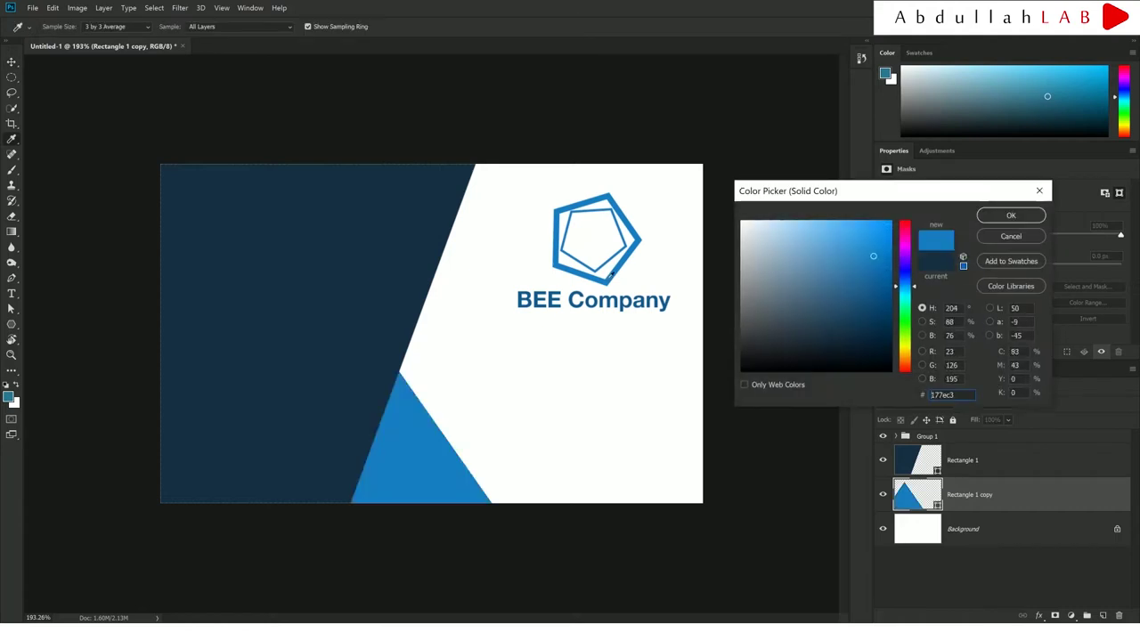
key(Return)
key(v)
drag(448, 426, 465, 422)
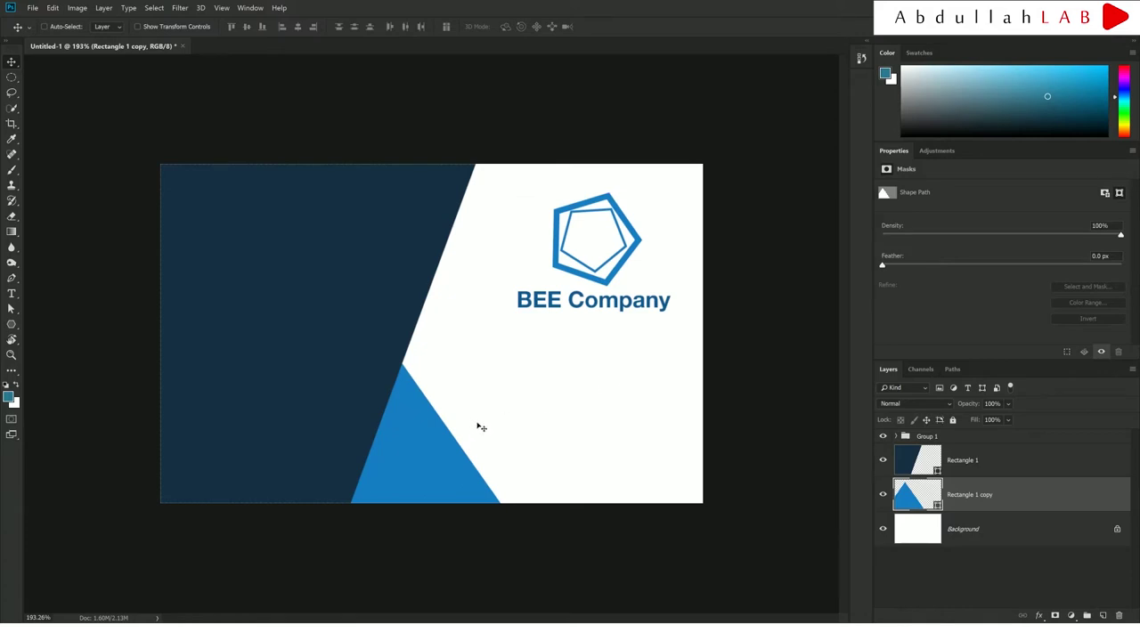
- Recolour the dark Rectangle 1 panel to navy blue #09456d
right_click(377, 332)
click(419, 336)
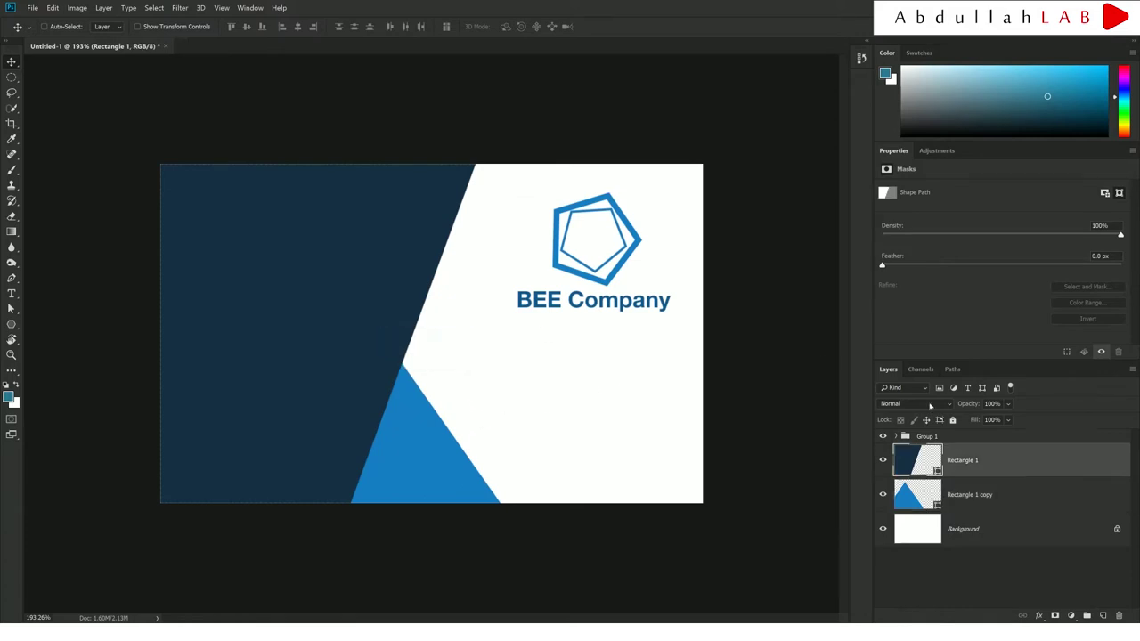
double_click(917, 460)
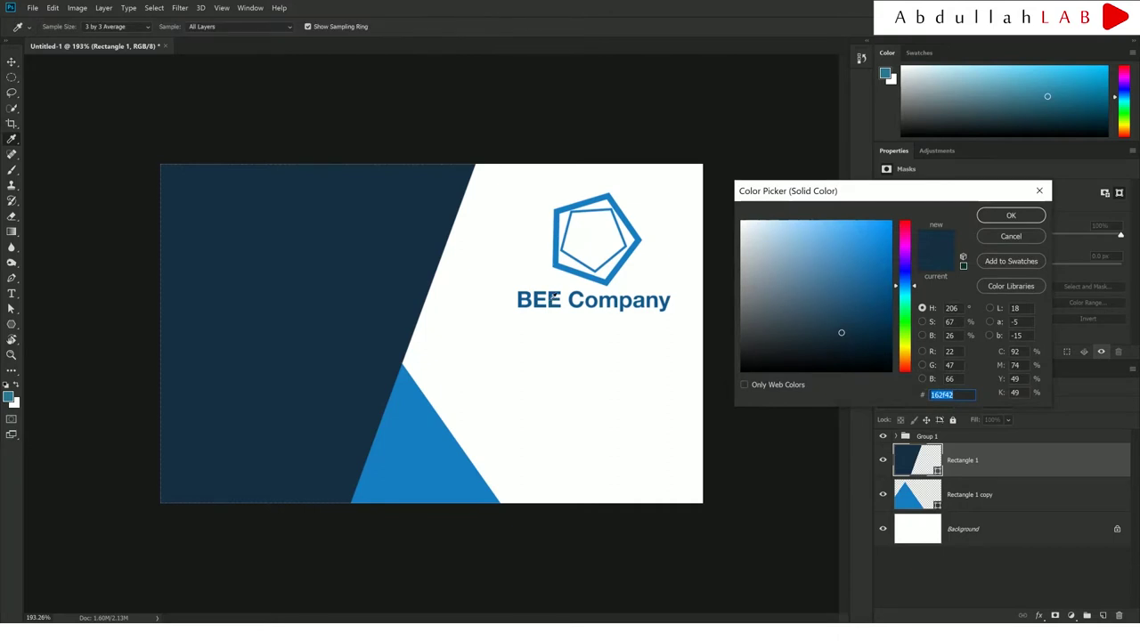
click(553, 299)
click(872, 312)
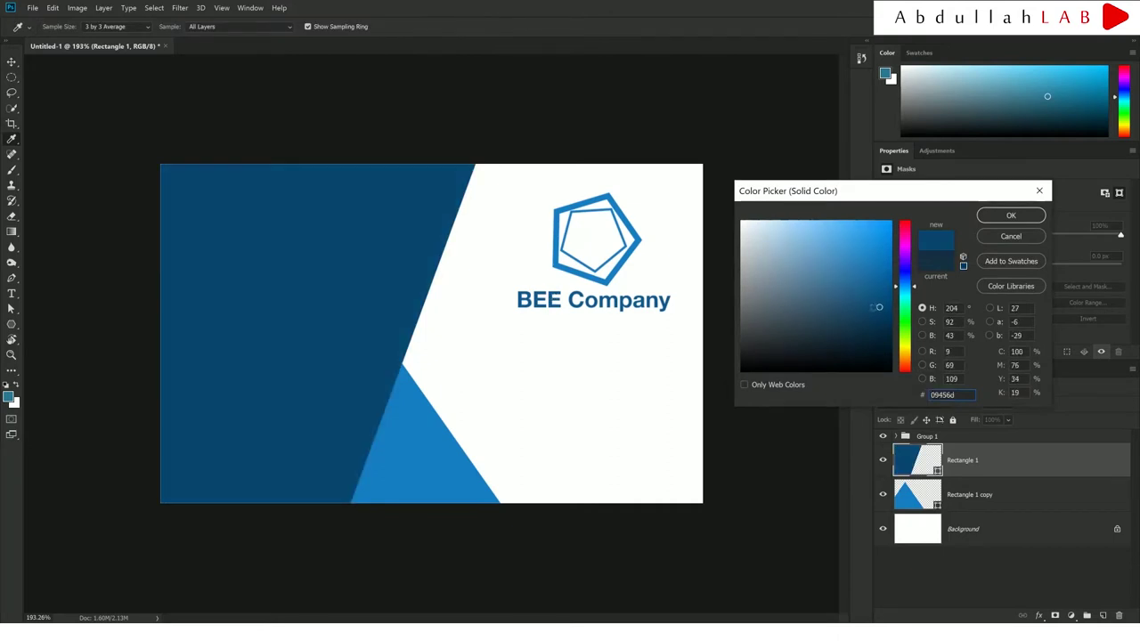
key(Return)
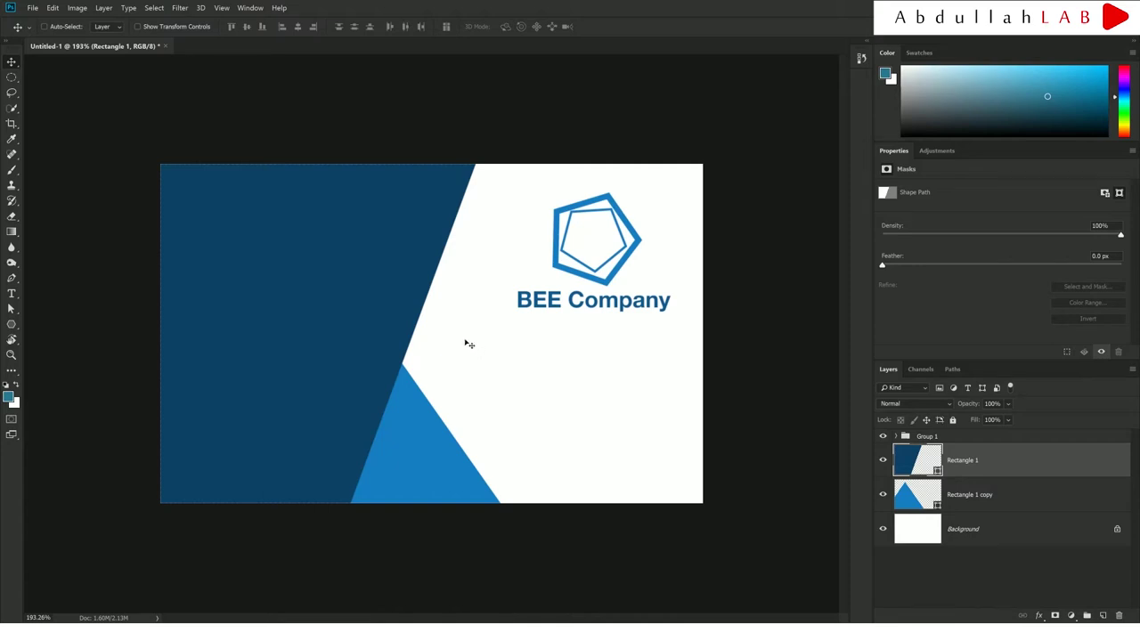
- Add the person's full name as a left-aligned text line and move it onto the dark panel
key(t)
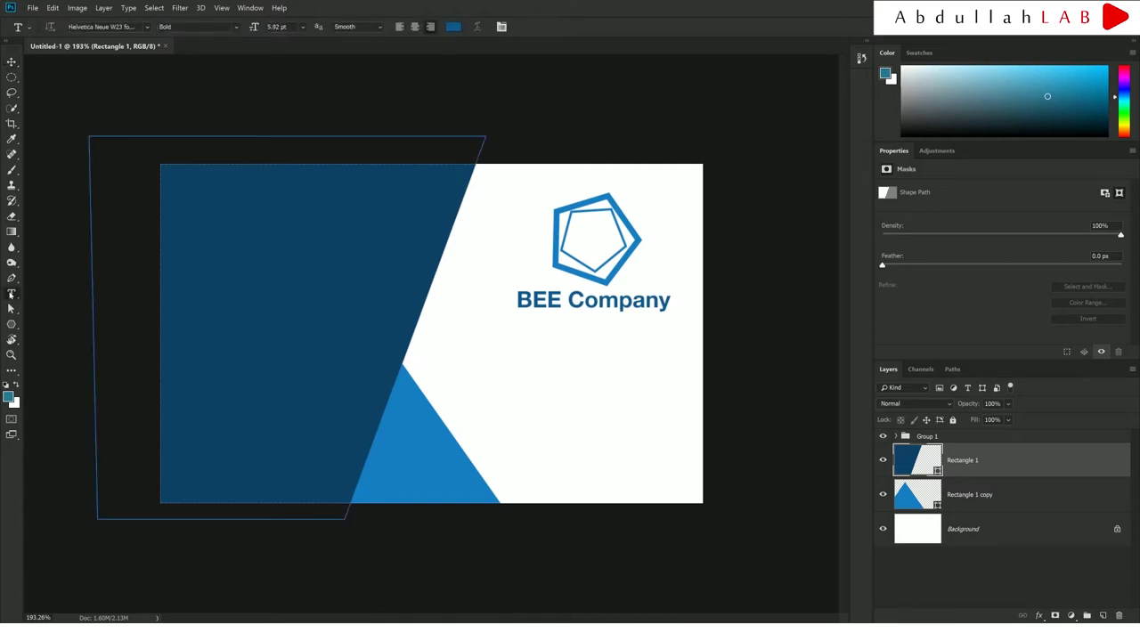
drag(485, 333, 663, 398)
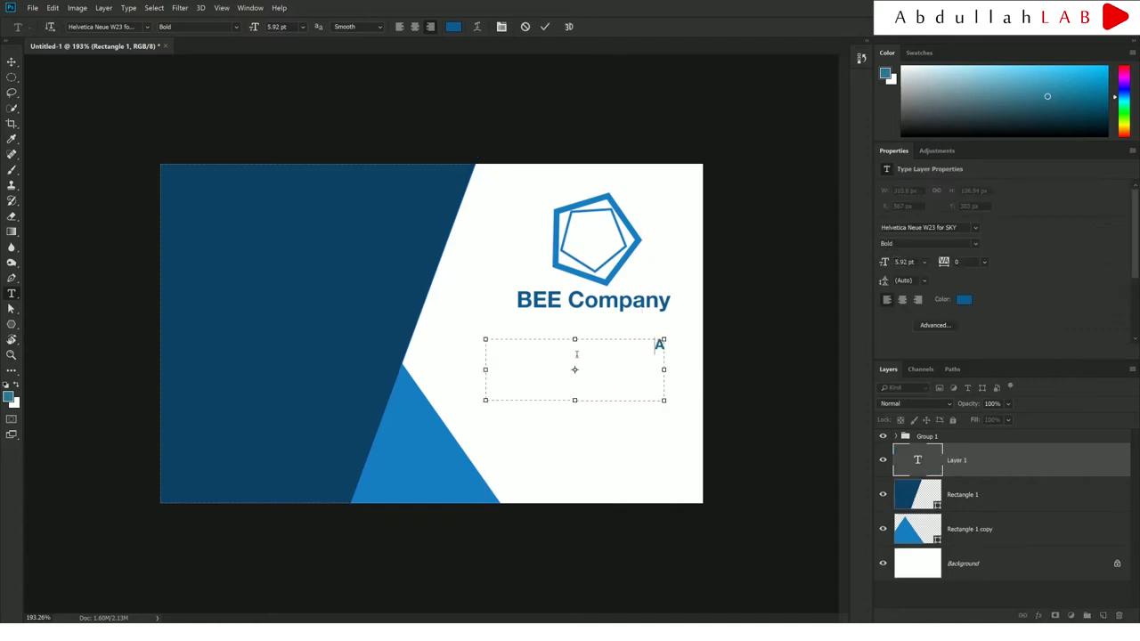
click(399, 26)
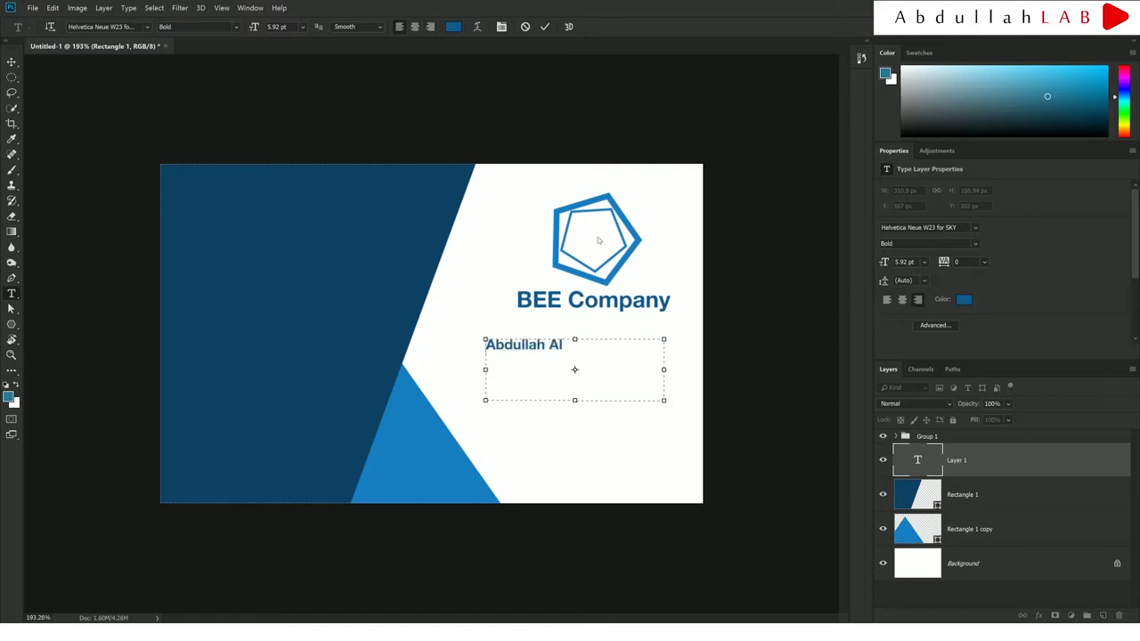
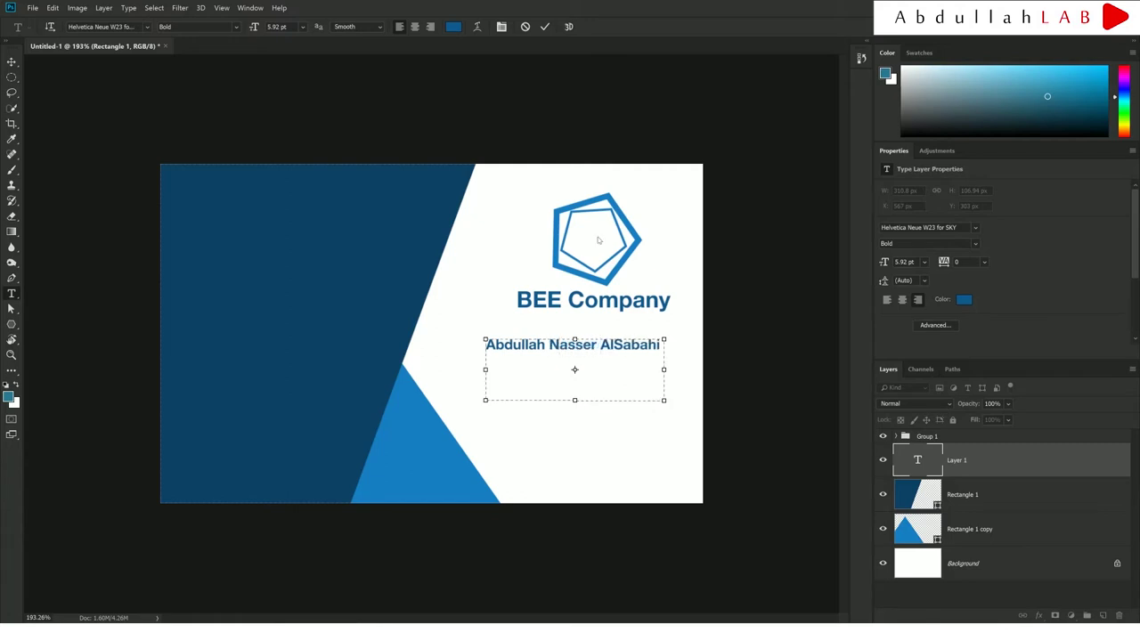
key(ctrl+a)
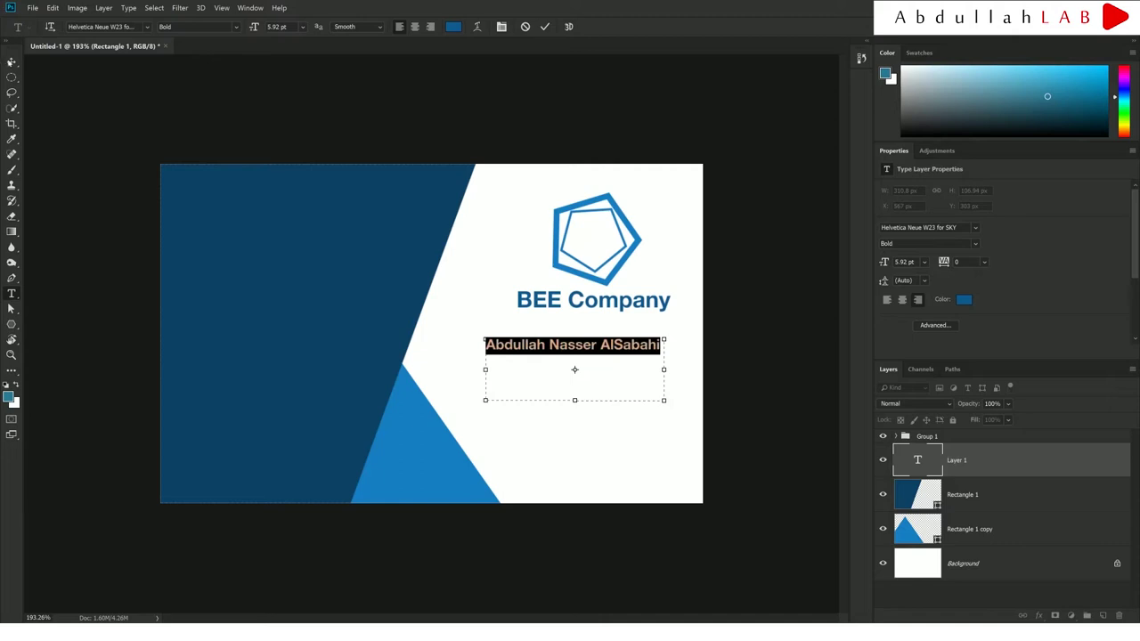
key(ctrl+Return)
drag(574, 368, 338, 308)
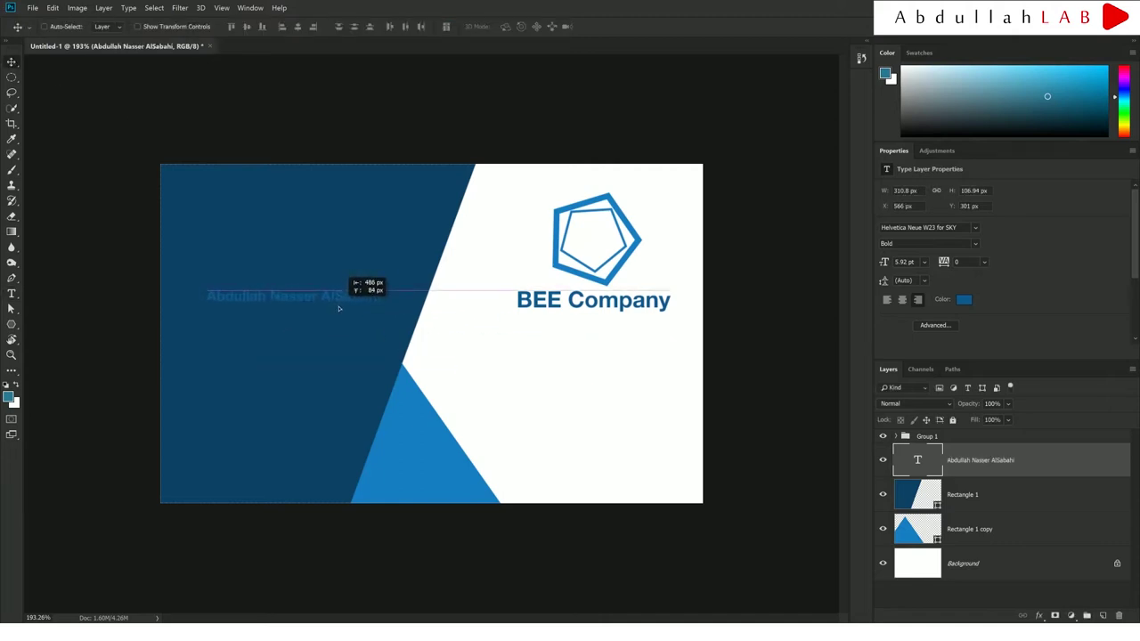
- Make the name text white and enlarge it on the panel
click(963, 301)
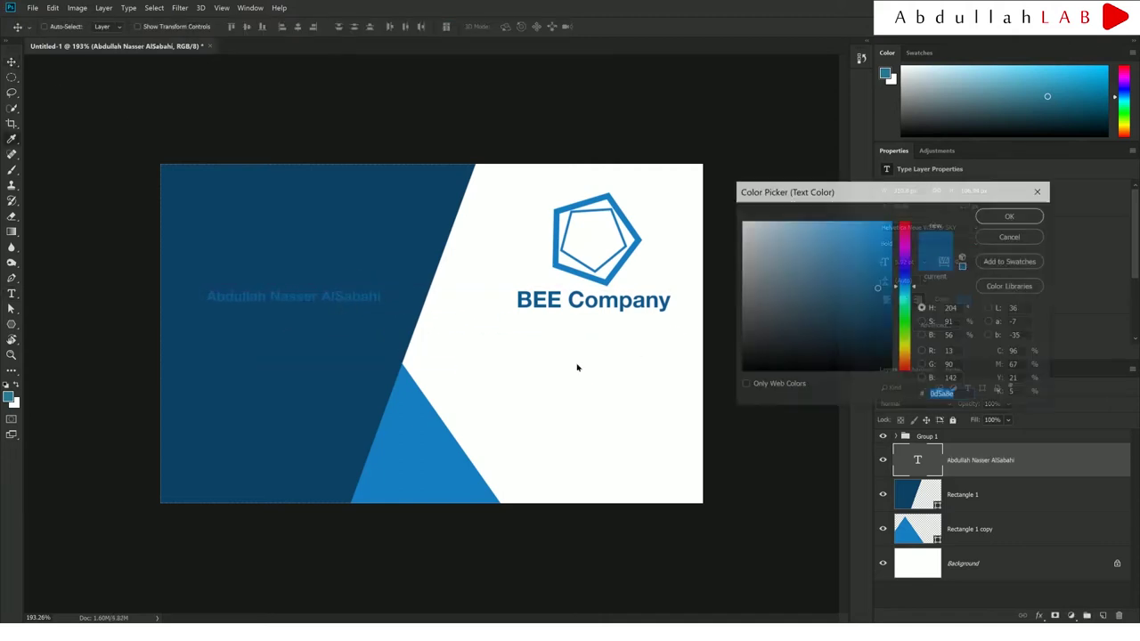
click(580, 361)
key(Return)
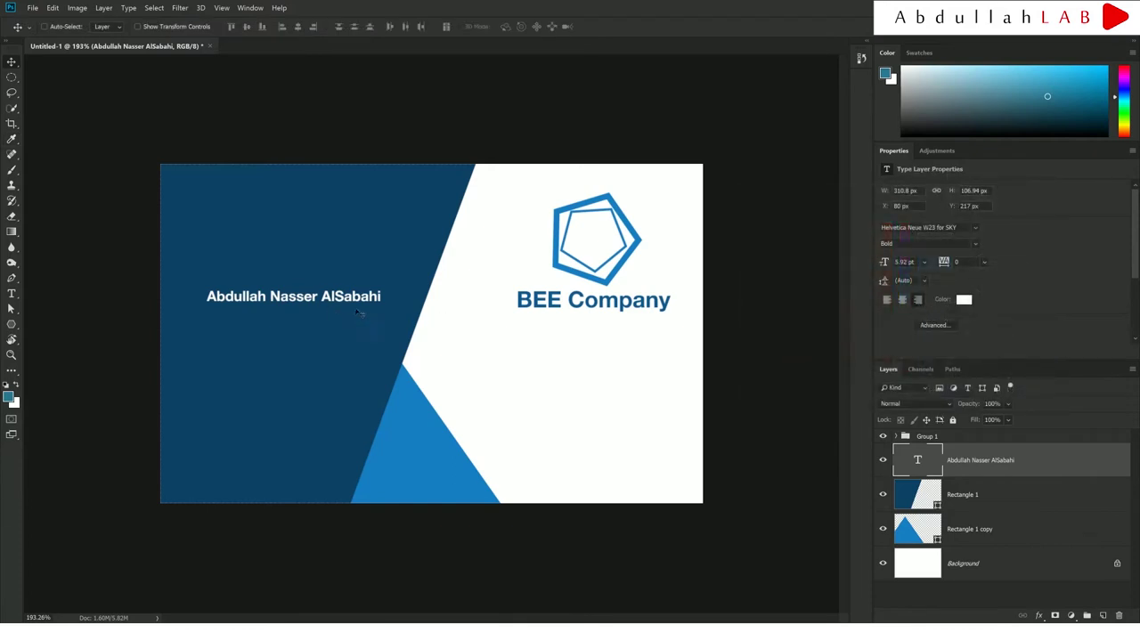
key(ctrl+t)
mouse_move(328, 295)
mouse_down()
mouse_move(318, 266)
mouse_move(394, 249)
mouse_up()
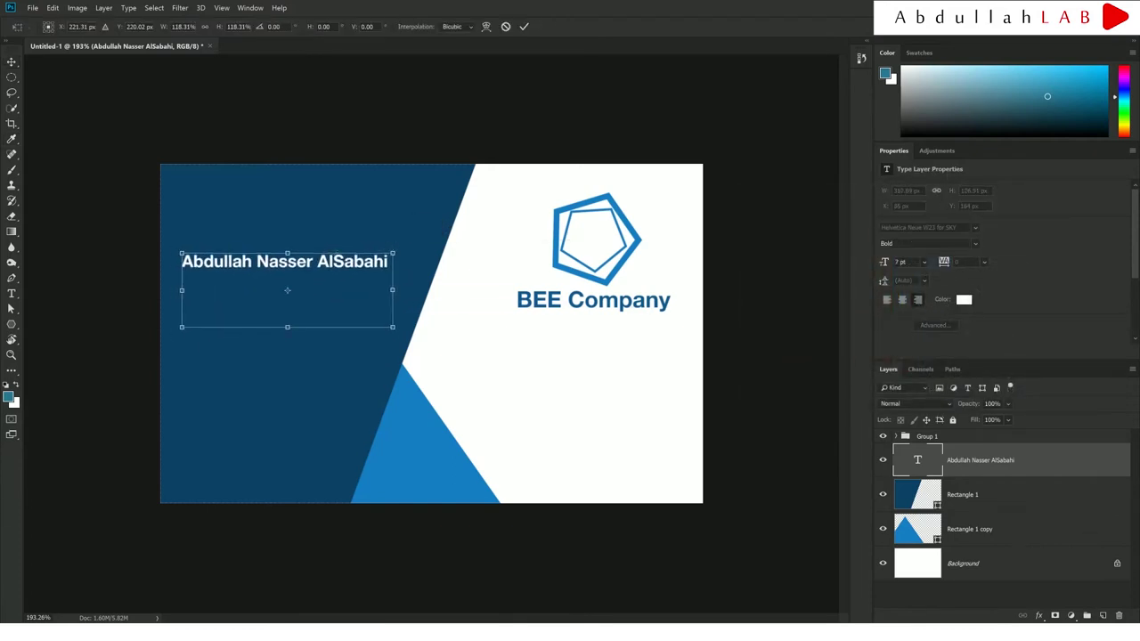
key(Return)
- Shorten the middle name to an initial 'N.', enlarge the name again, and reposition it
key(t)
drag(313, 262, 269, 262)
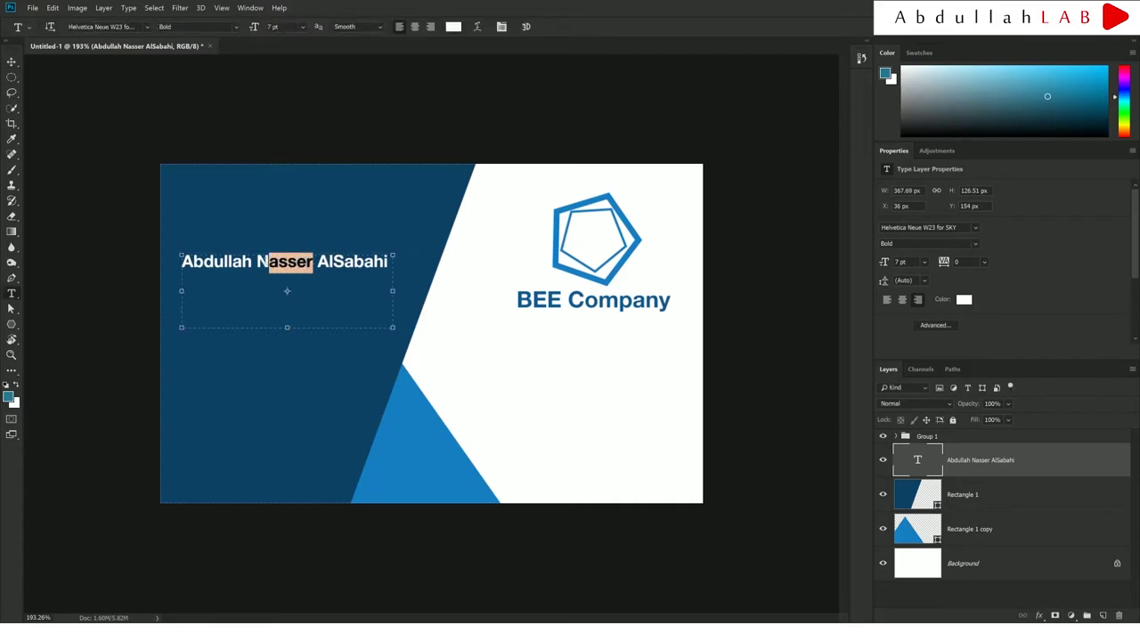
text(.)
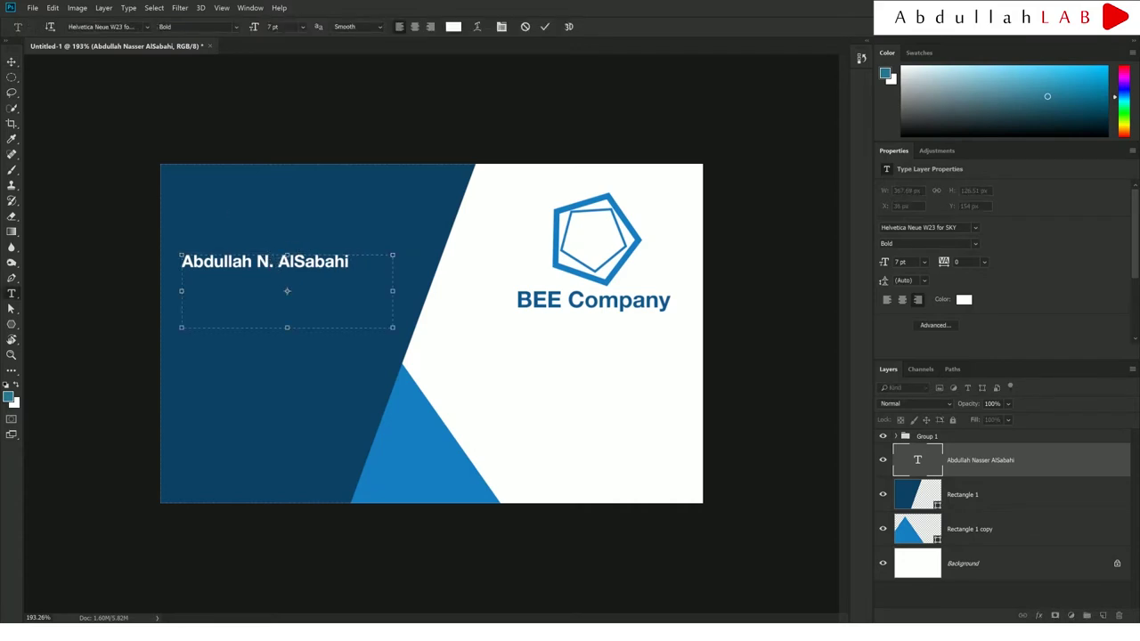
click(13, 64)
drag(273, 237, 292, 261)
key(ctrl+t)
drag(400, 281, 420, 274)
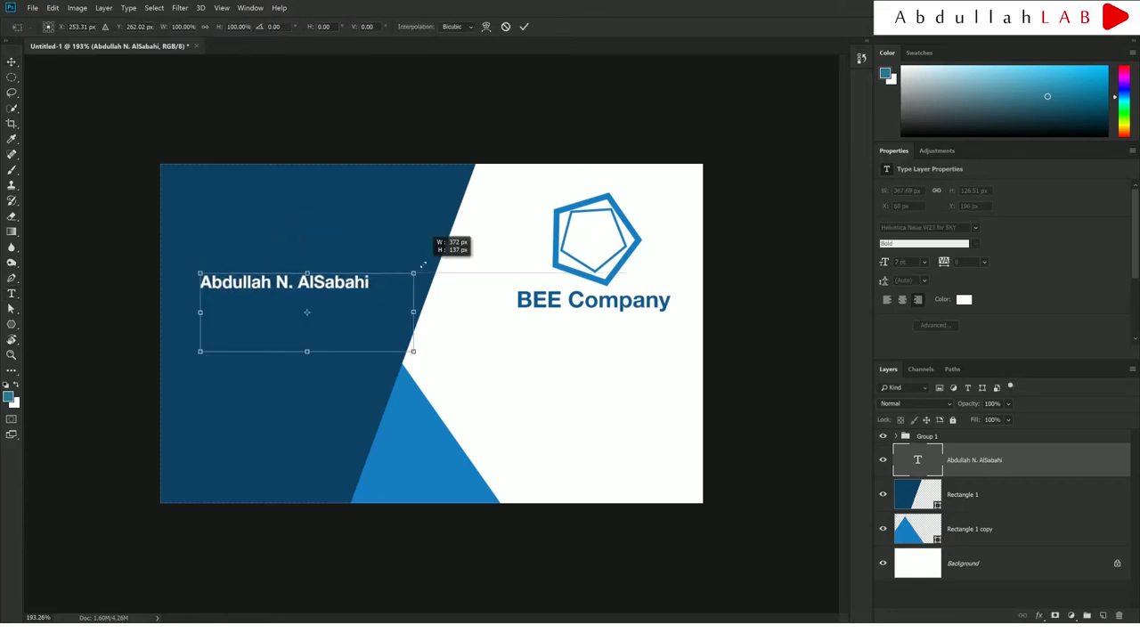
key(Return)
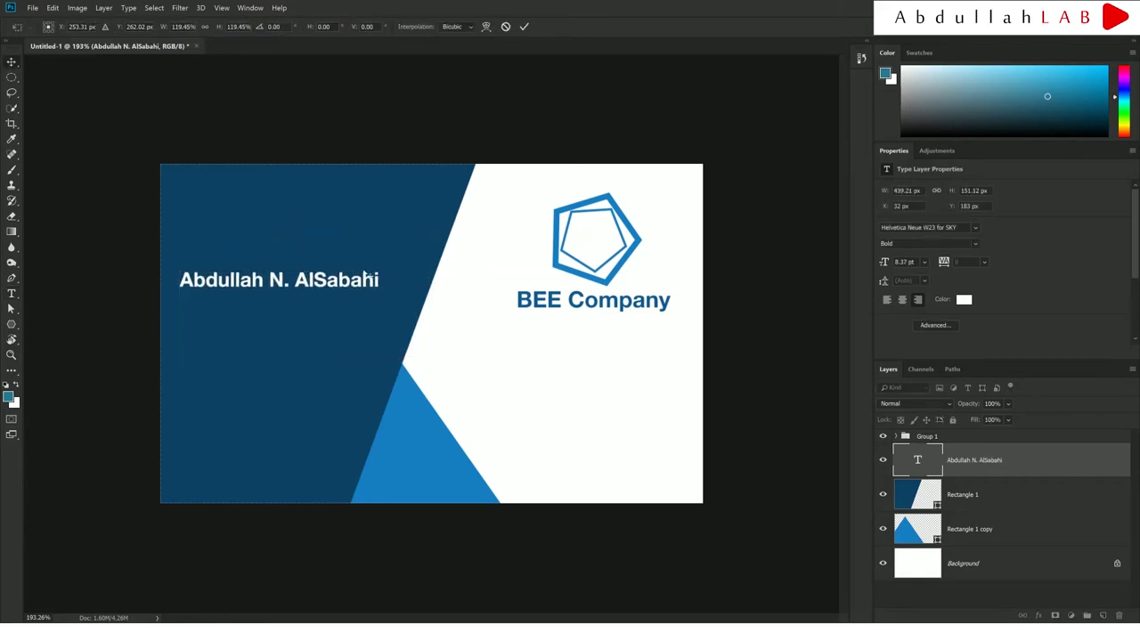
drag(348, 277, 377, 285)
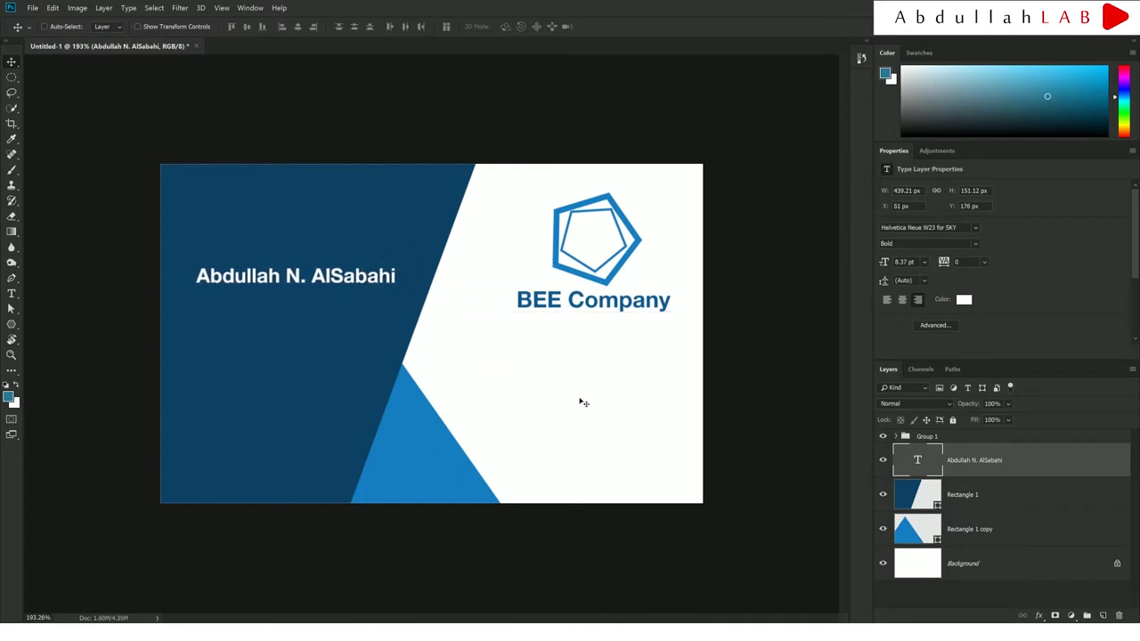
- Try copying the name line just below the original, then undo the copy
drag(307, 283, 317, 285)
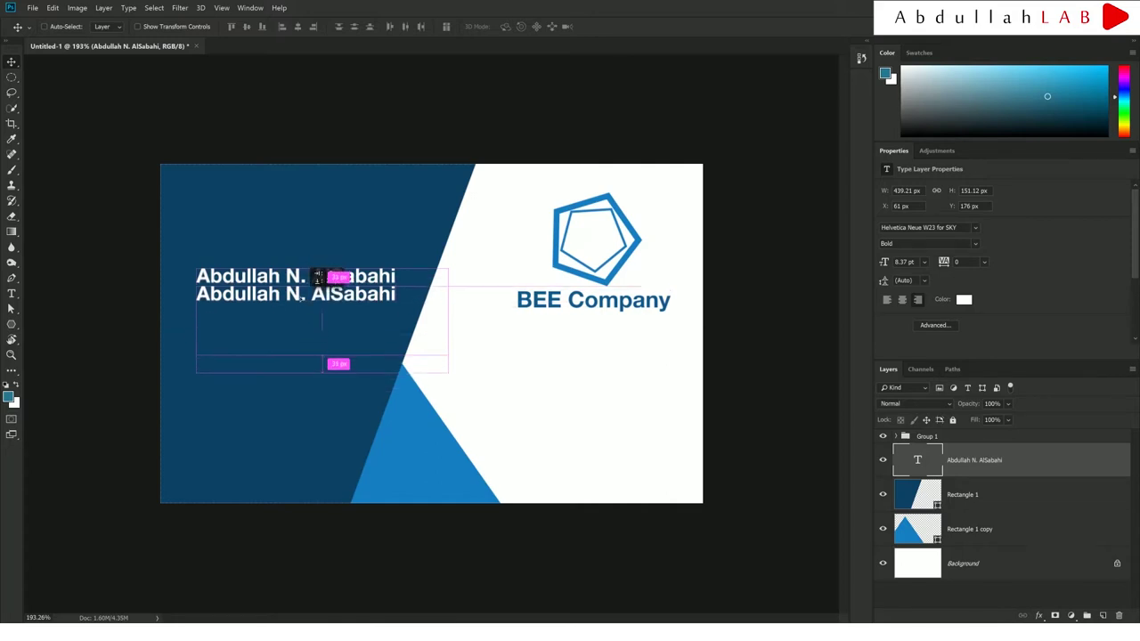
drag(317, 285, 311, 299)
key(ctrl+z)
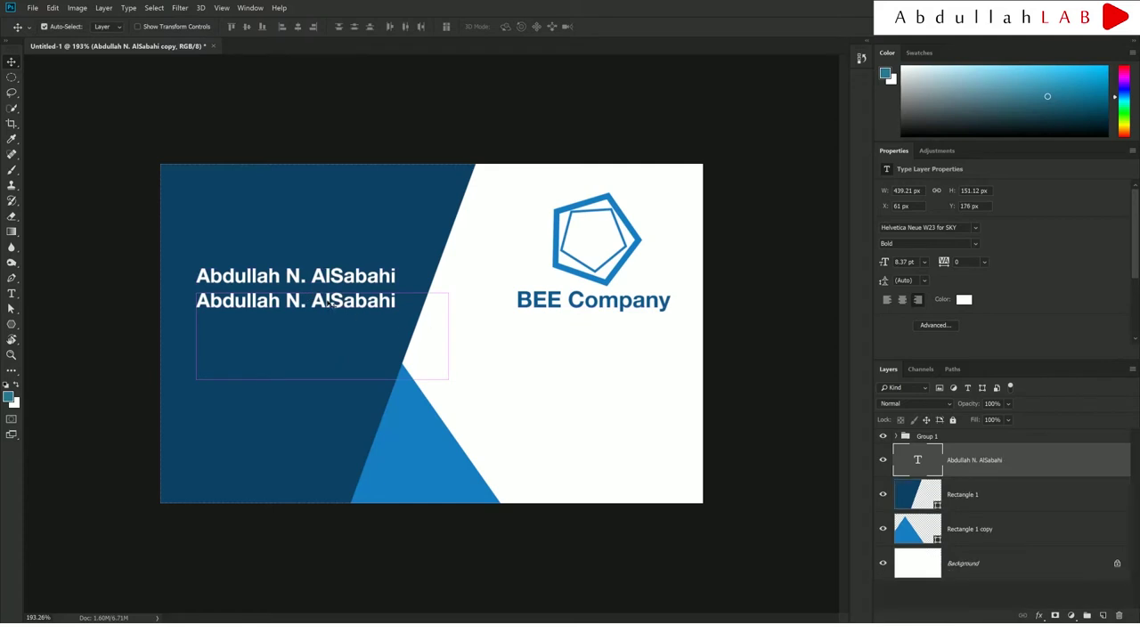
- Duplicate the name layer, place the copy just below, and shrink it to 6.19 pt
right_click(1027, 462)
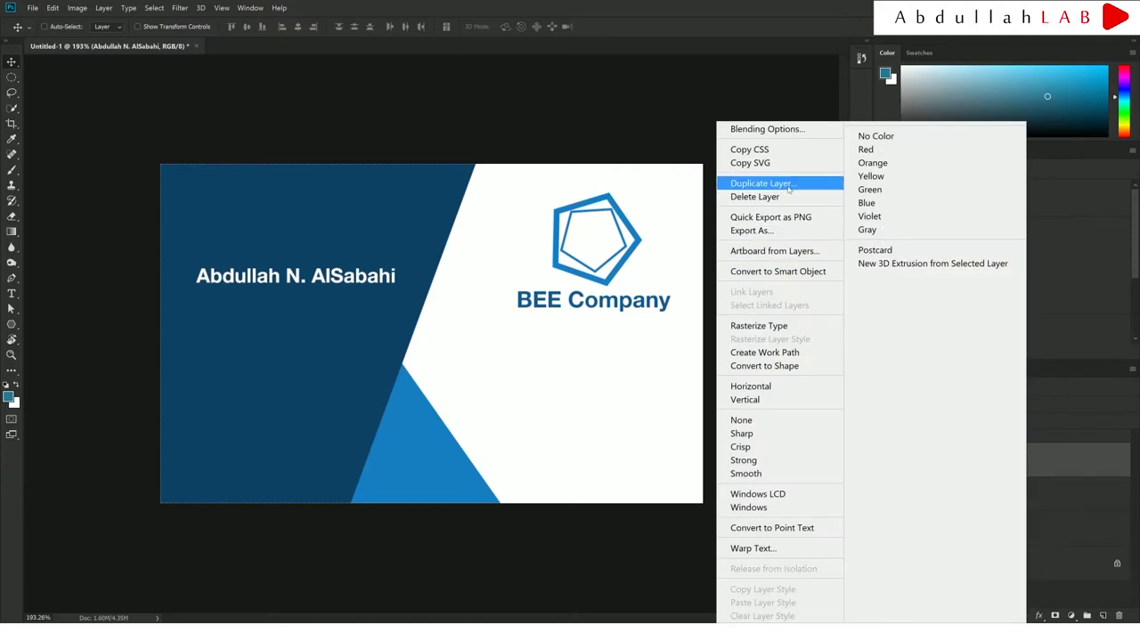
key(Escape)
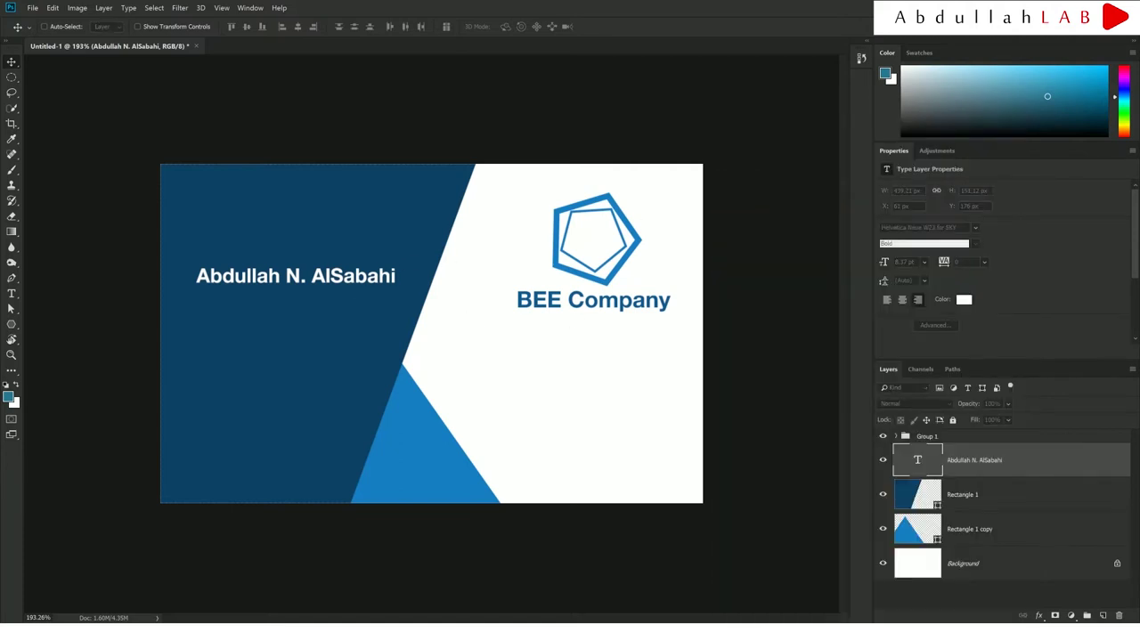
drag(505, 214, 515, 160)
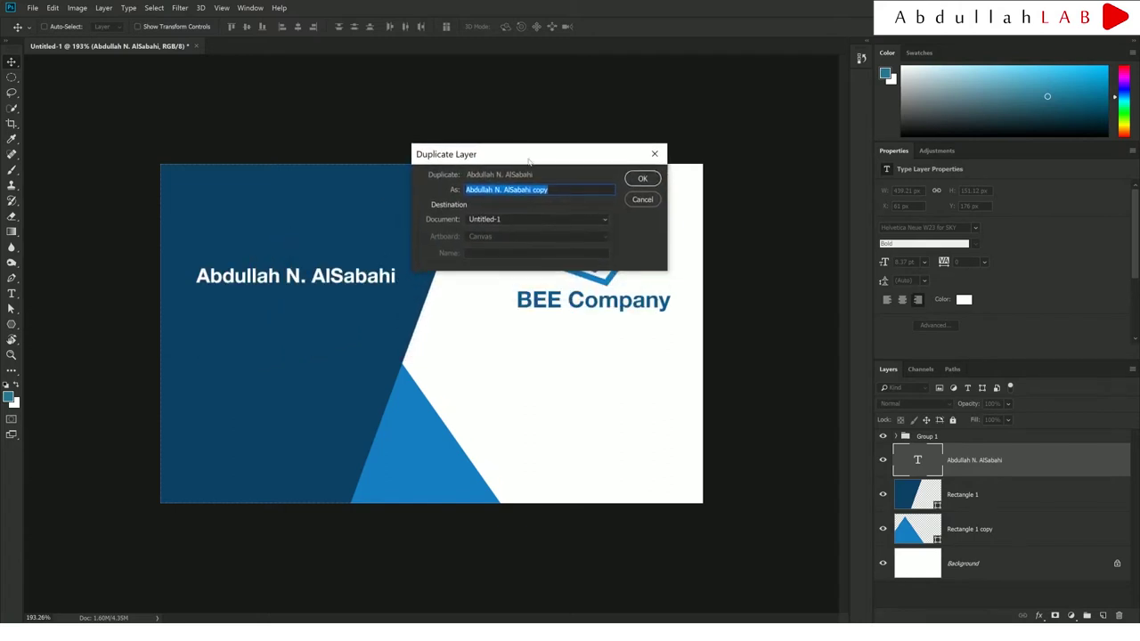
click(643, 178)
drag(330, 275, 326, 300)
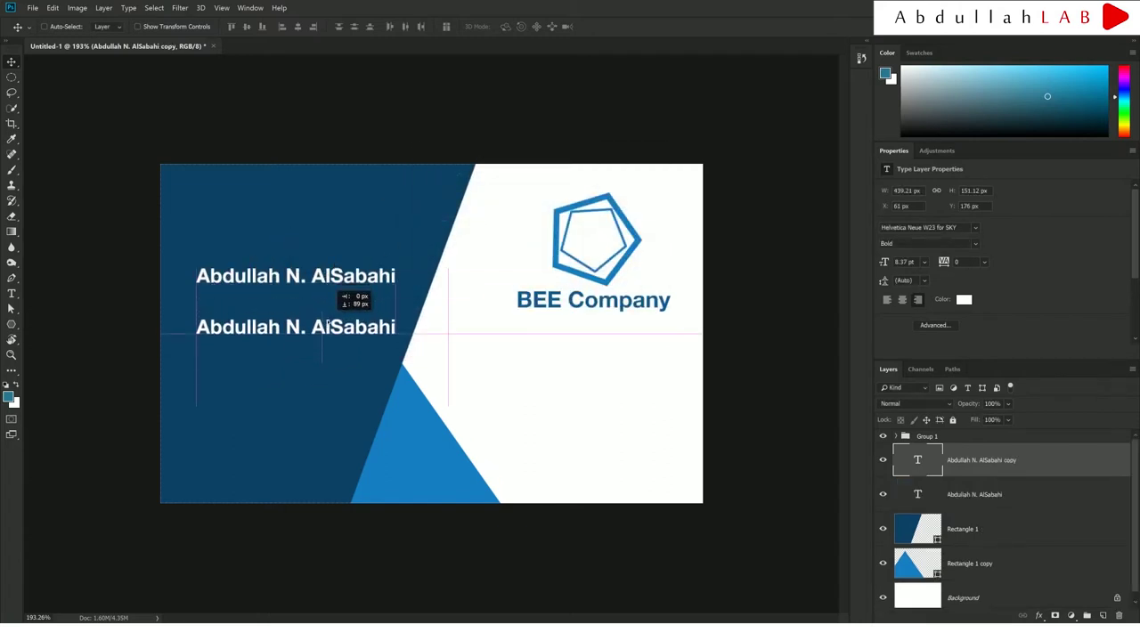
key(ctrl+t)
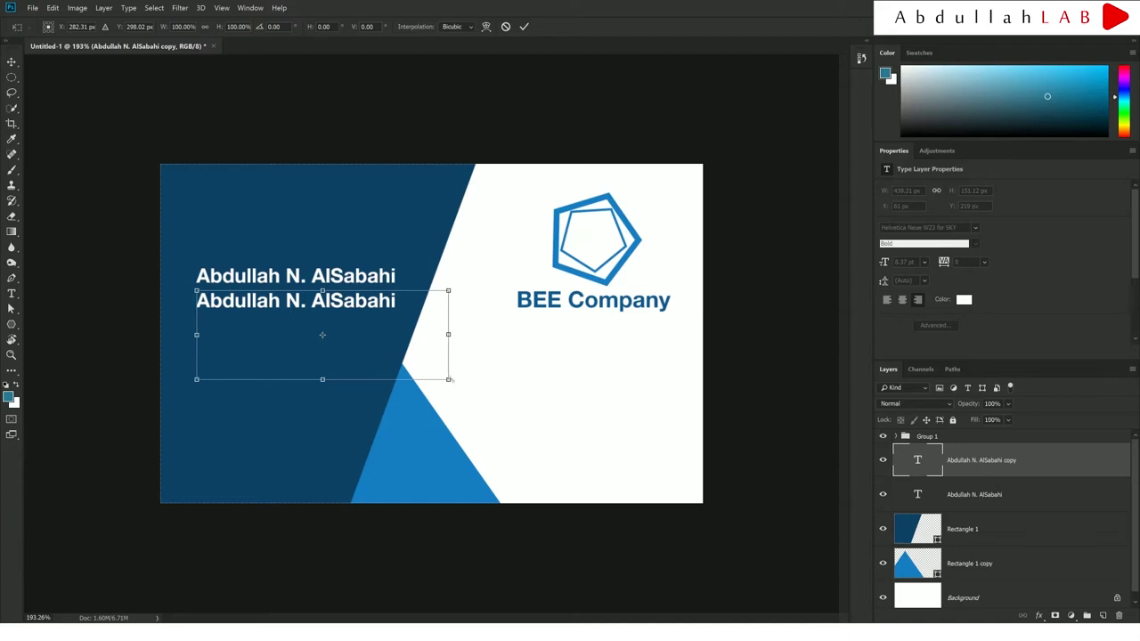
drag(449, 379, 381, 337)
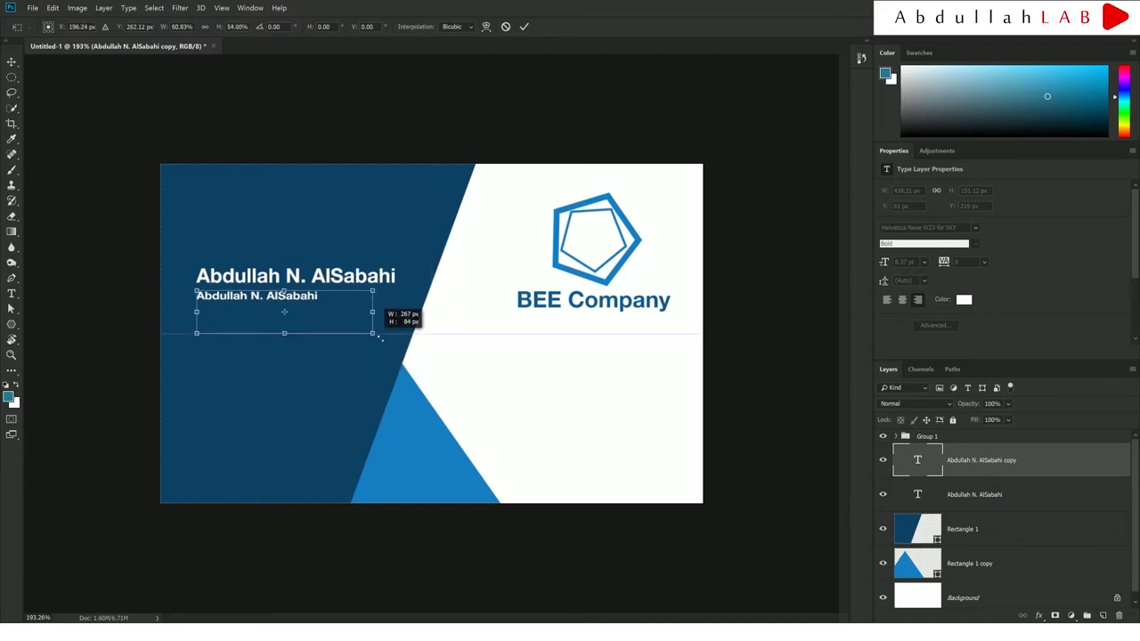
mouse_move(381, 336)
mouse_down()
mouse_move(346, 367)
mouse_move(380, 410)
mouse_move(404, 397)
mouse_move(331, 372)
mouse_move(391, 376)
mouse_move(324, 333)
mouse_move(453, 364)
mouse_move(372, 365)
mouse_move(497, 396)
mouse_move(385, 363)
mouse_up()
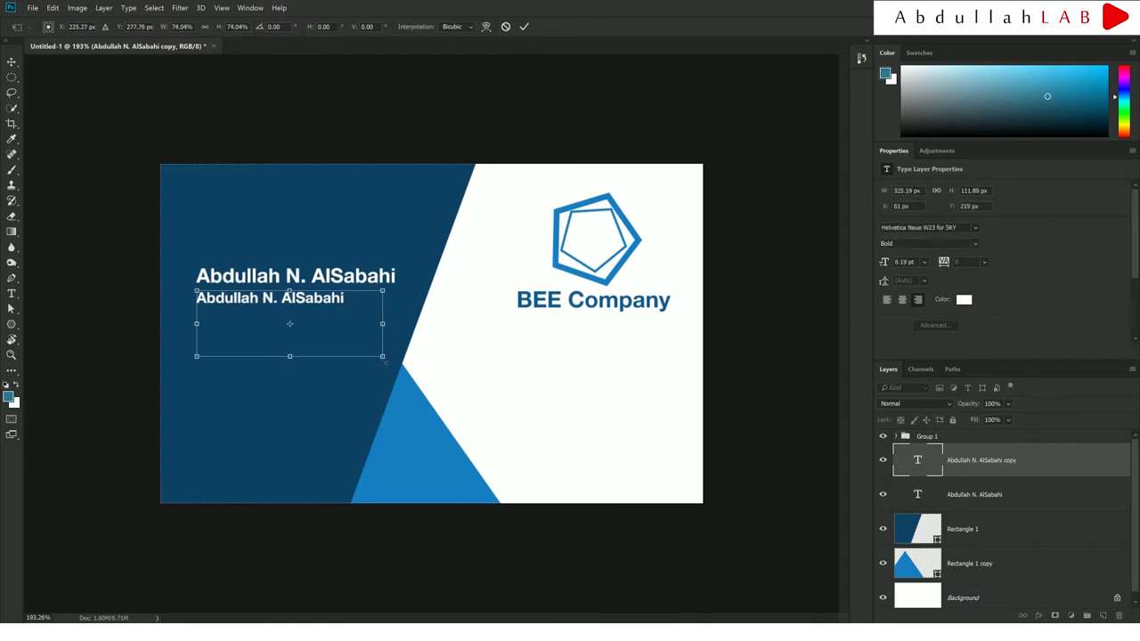
key(Return)
mouse_move(361, 278)
mouse_down()
mouse_move(367, 294)
mouse_move(354, 280)
mouse_up()
- Change the copied line to 'Art Director' in Regular weight, enlarged to about 7.08 pt
double_click(364, 307)
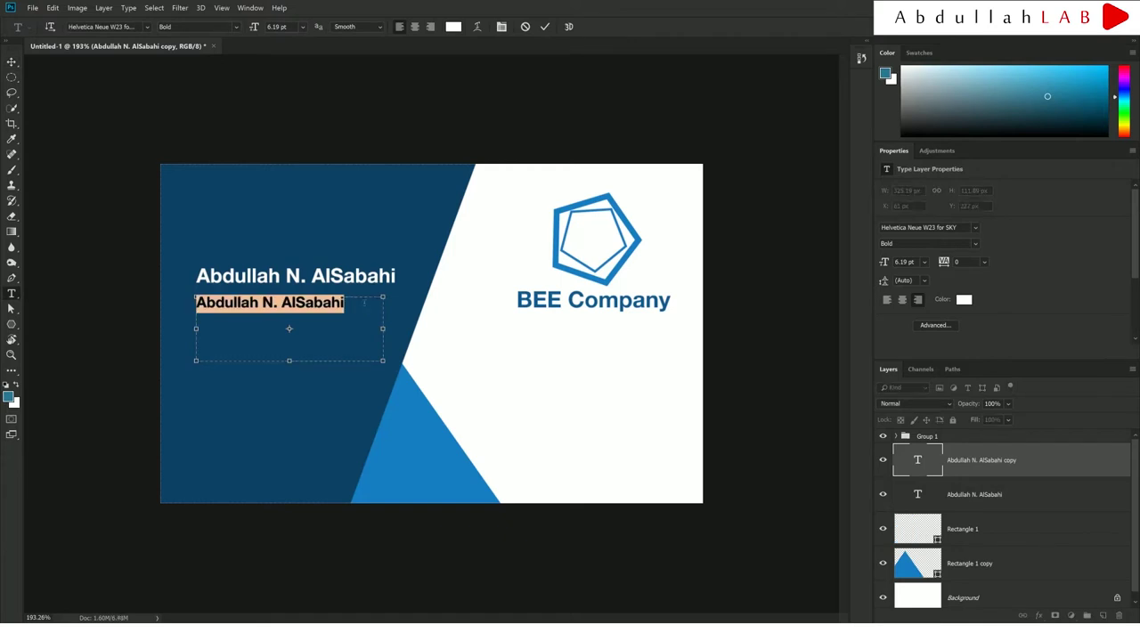
text(Art Director)
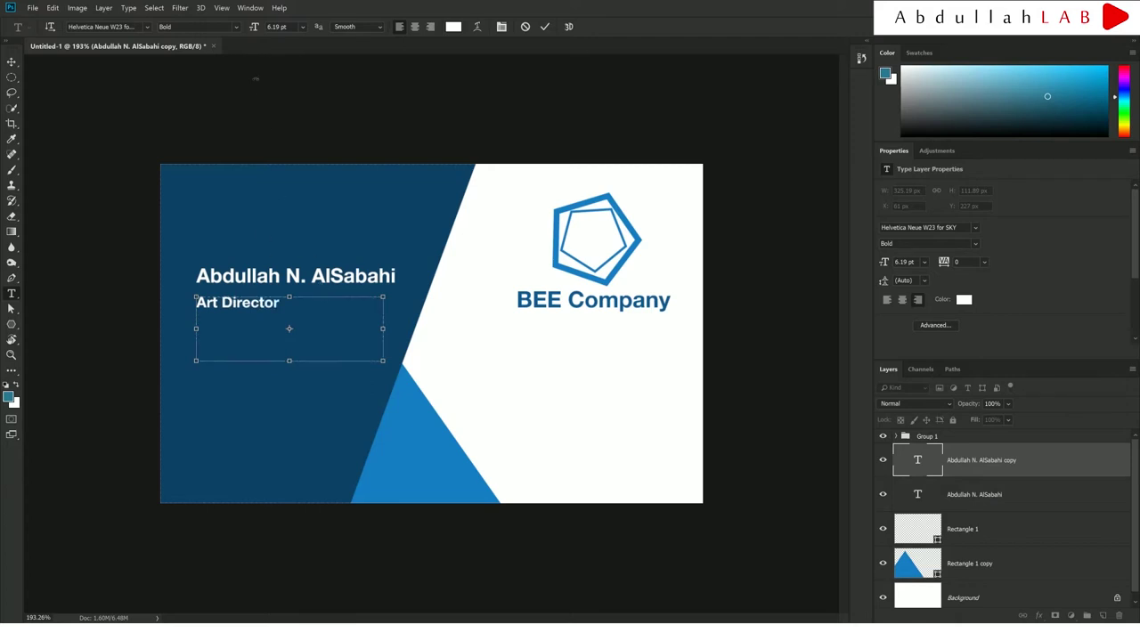
key(ctrl+a)
click(197, 27)
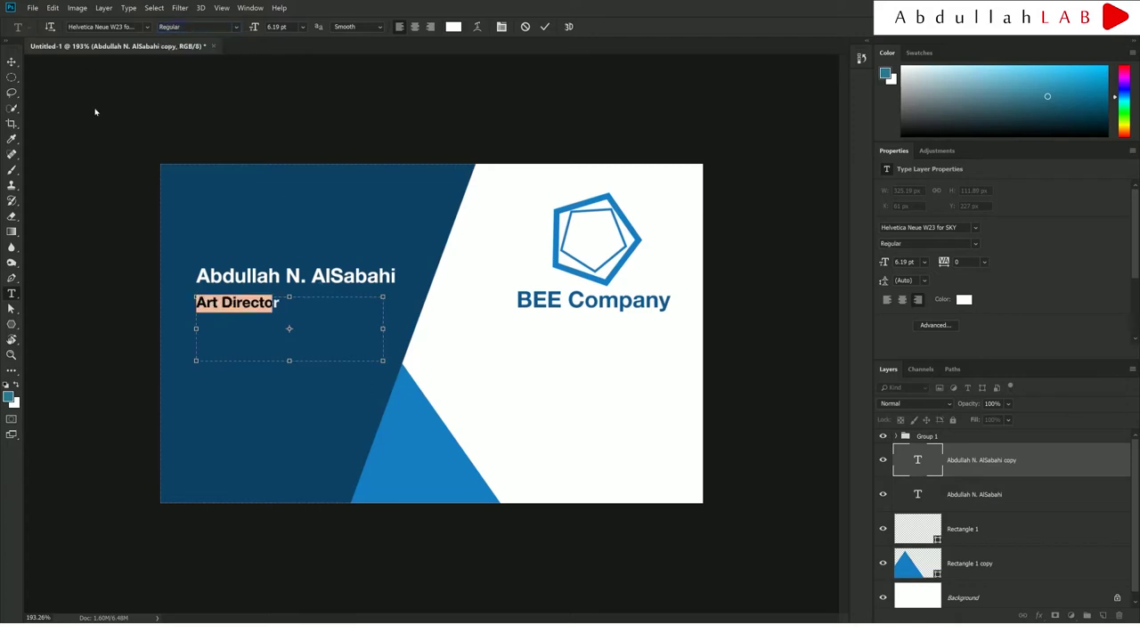
drag(383, 361, 312, 322)
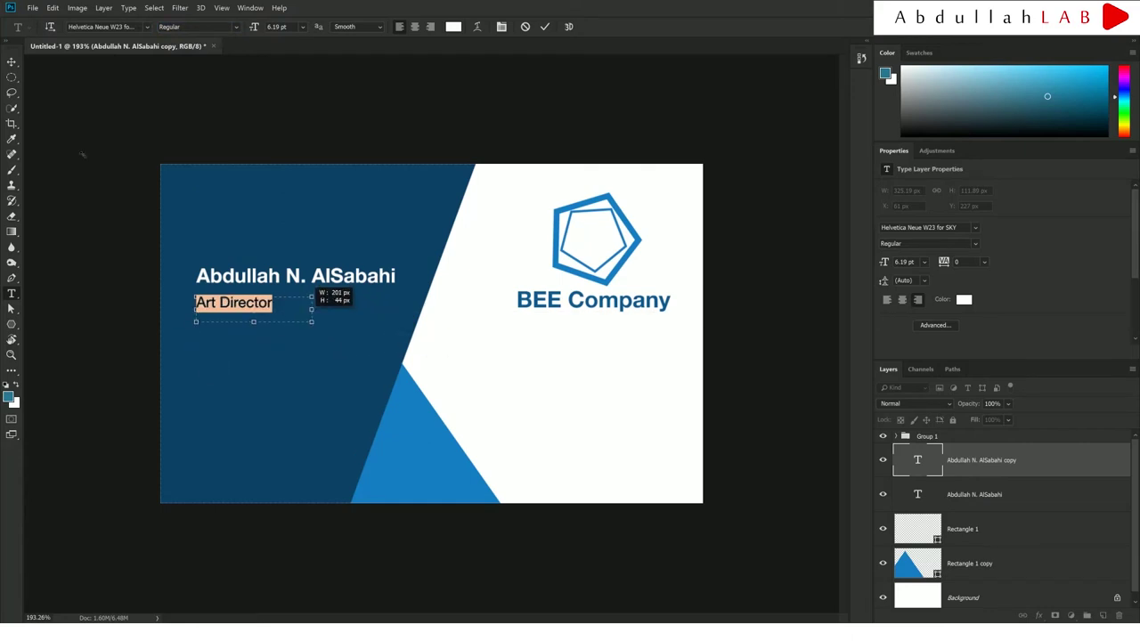
key(ctrl+Return)
key(ctrl+t)
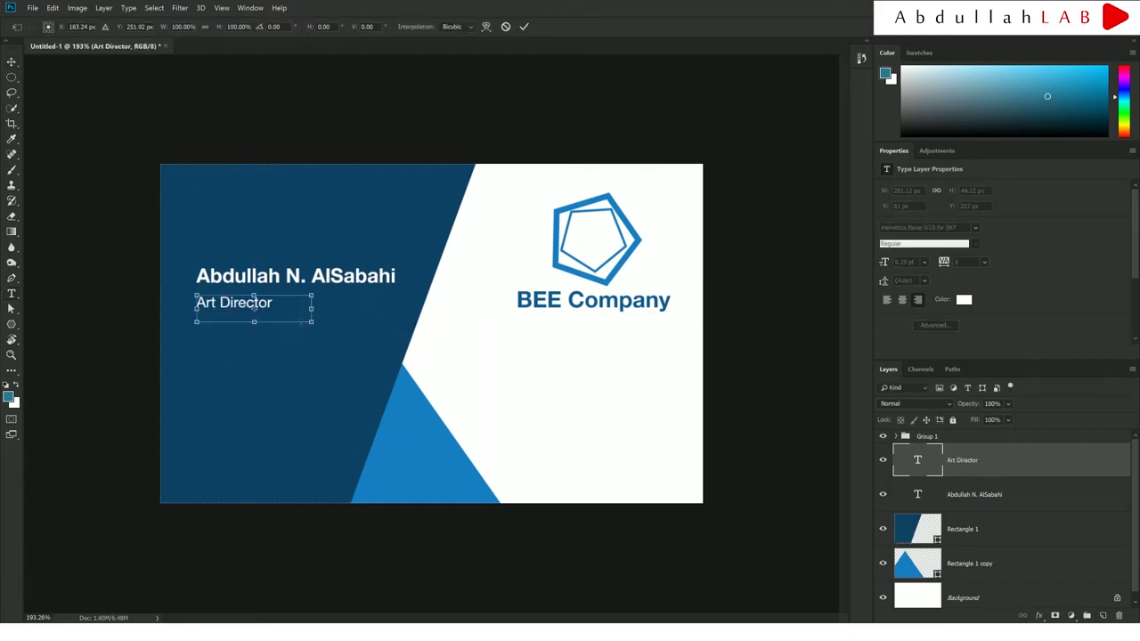
drag(317, 322, 334, 323)
key(Return)
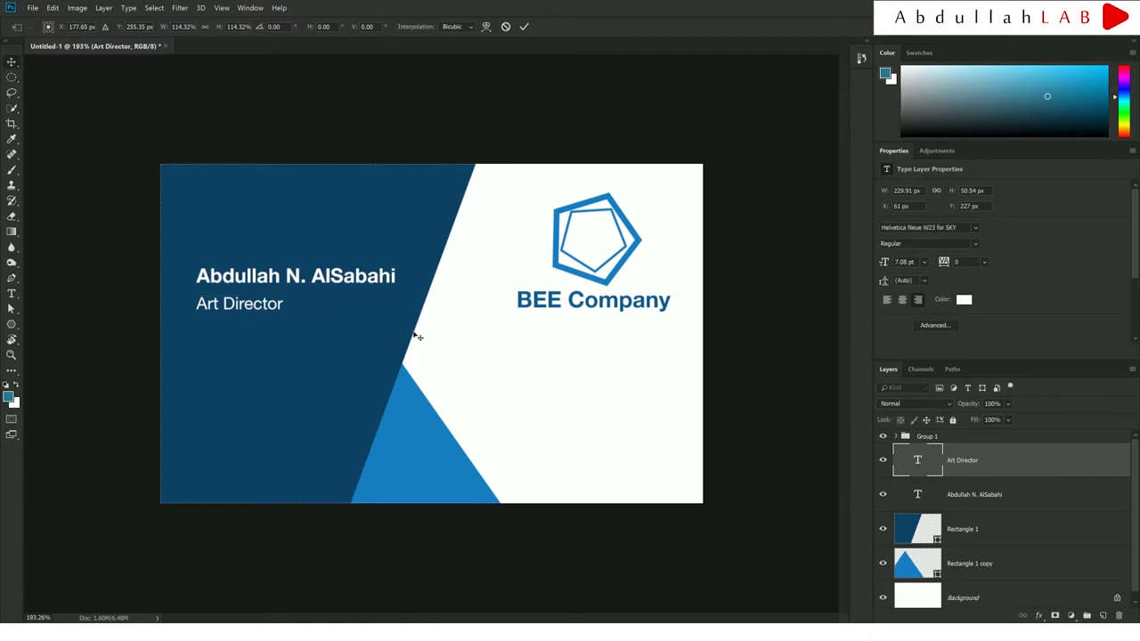
- Shift the name and Art Director block slightly right, leaving the navy panel in place
ctrl+click(976, 497)
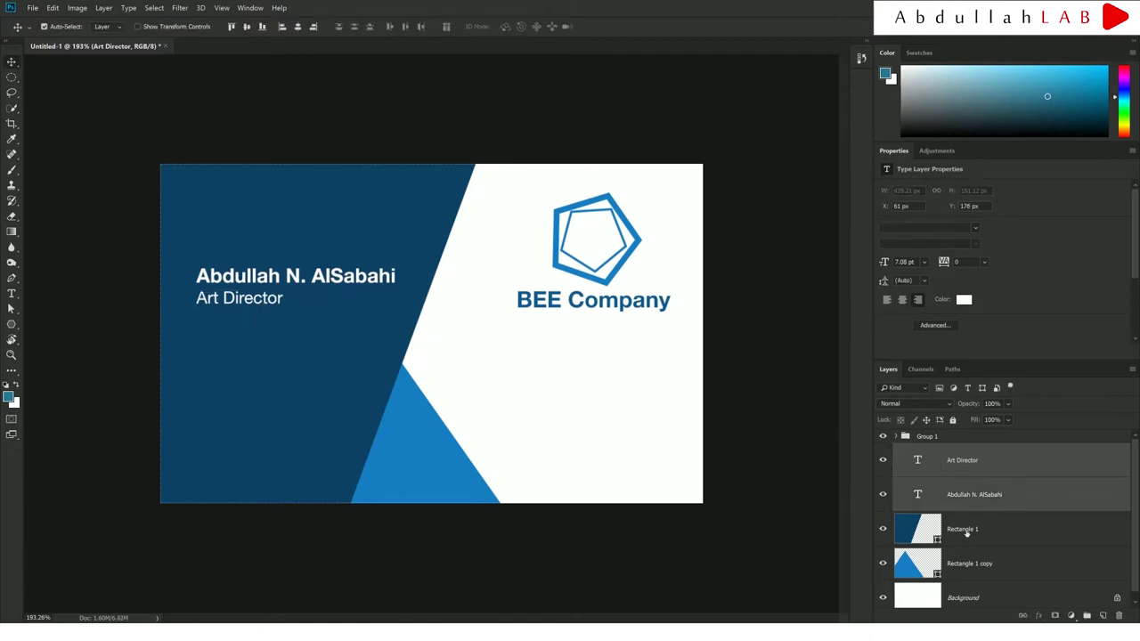
ctrl+click(962, 533)
drag(348, 338, 371, 337)
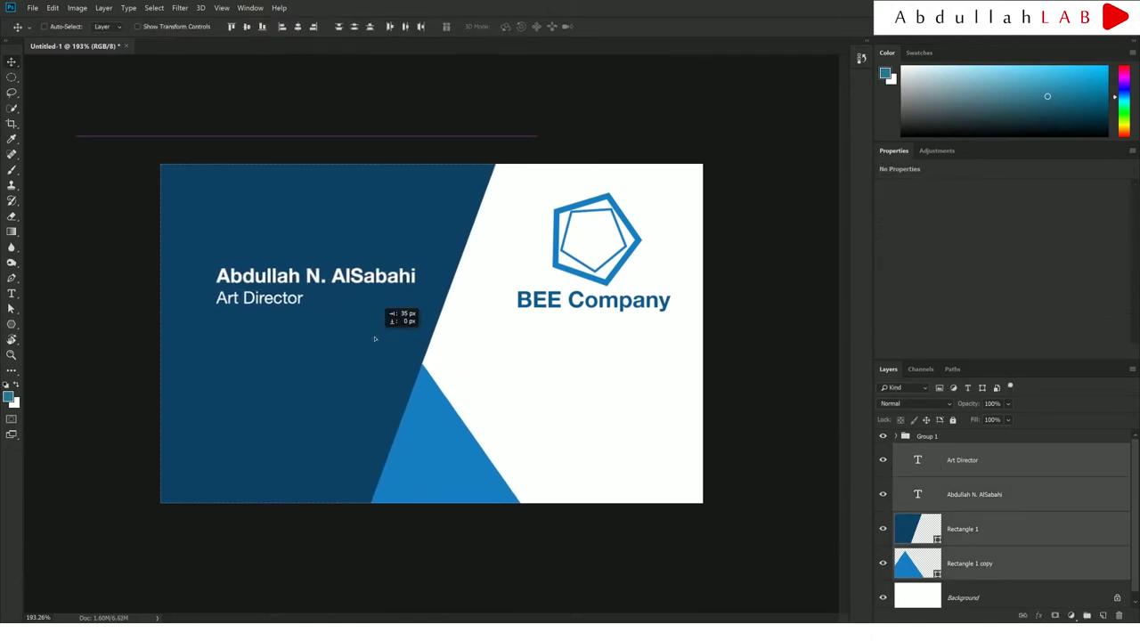
key(ctrl+z)
ctrl+click(962, 532)
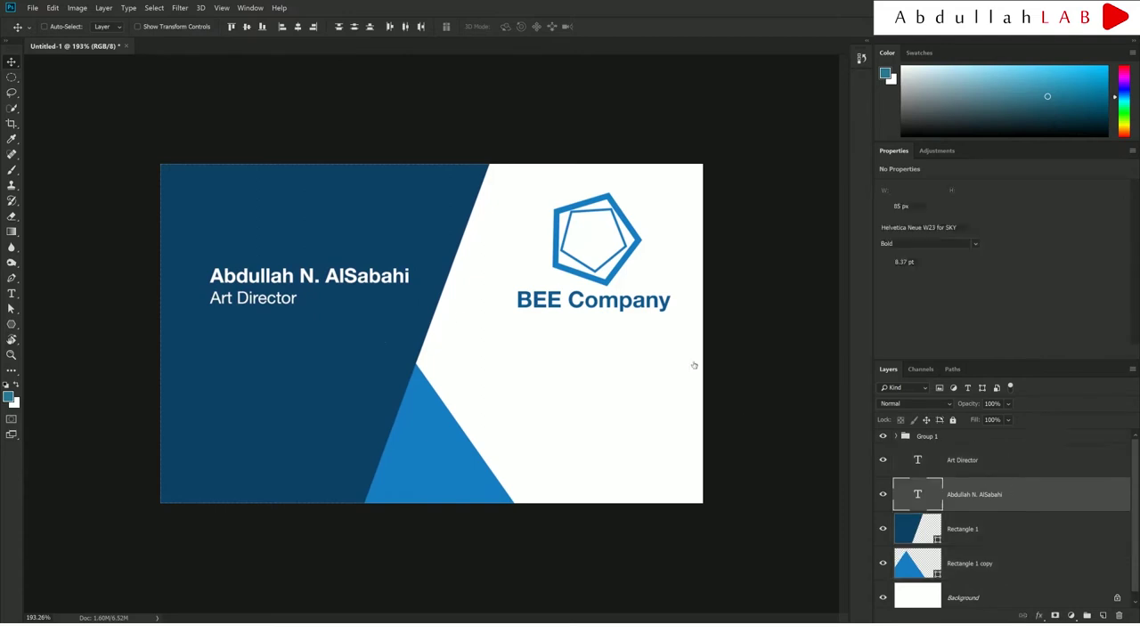
drag(349, 285, 342, 284)
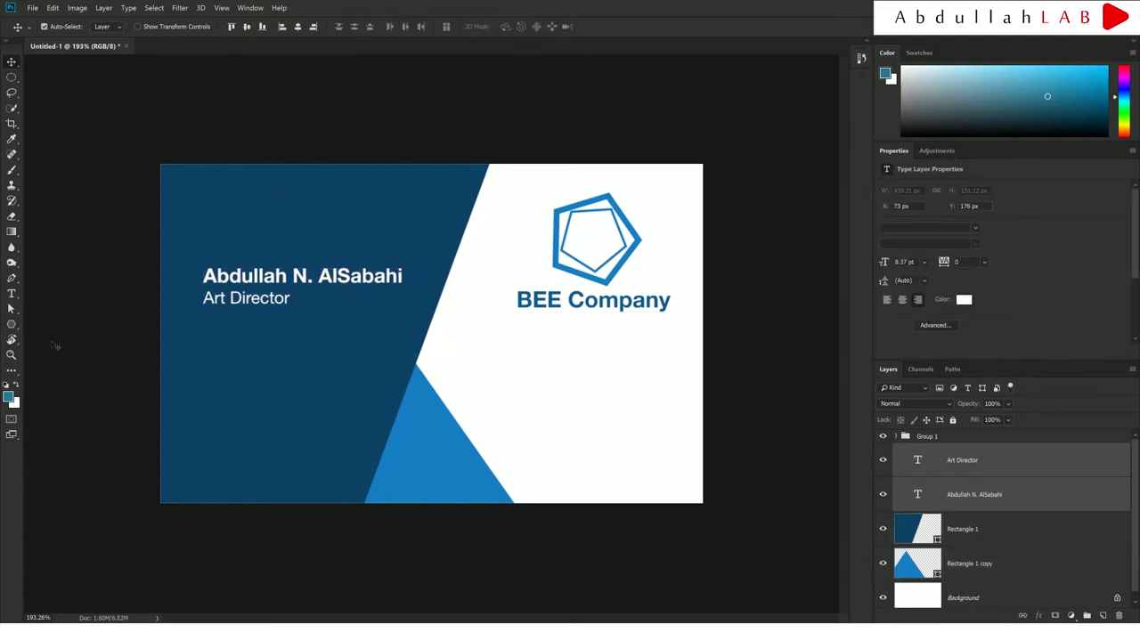
key(ctrl+r)
- Add guides at the card's left, top and bottom margins and raise the name block to Y 158 px
drag(29, 322, 189, 320)
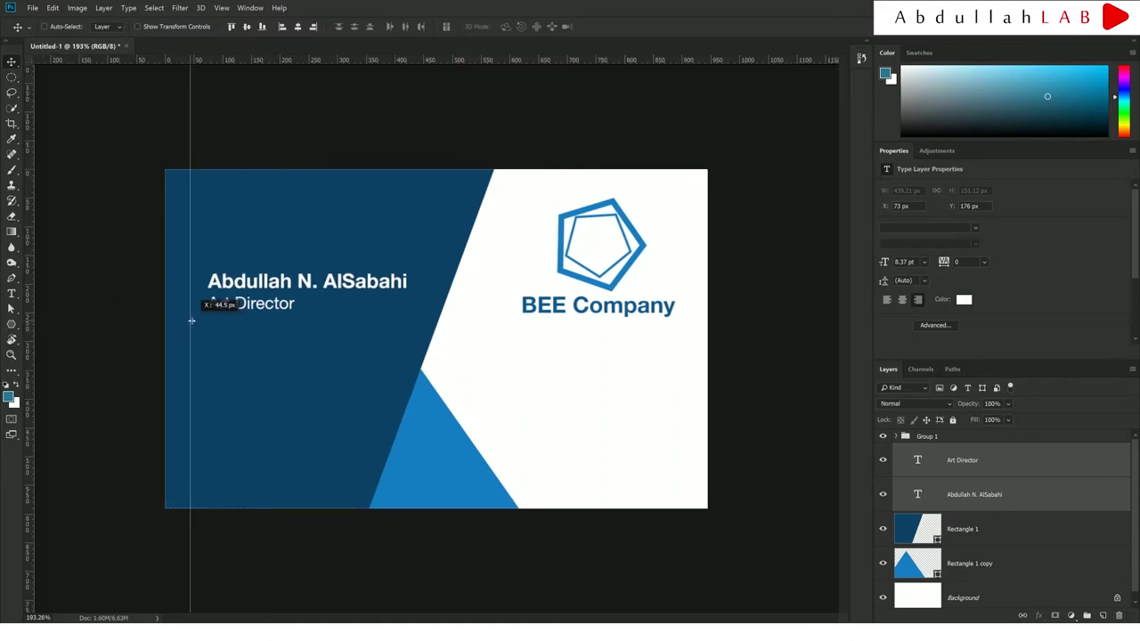
drag(189, 320, 190, 320)
drag(338, 60, 330, 191)
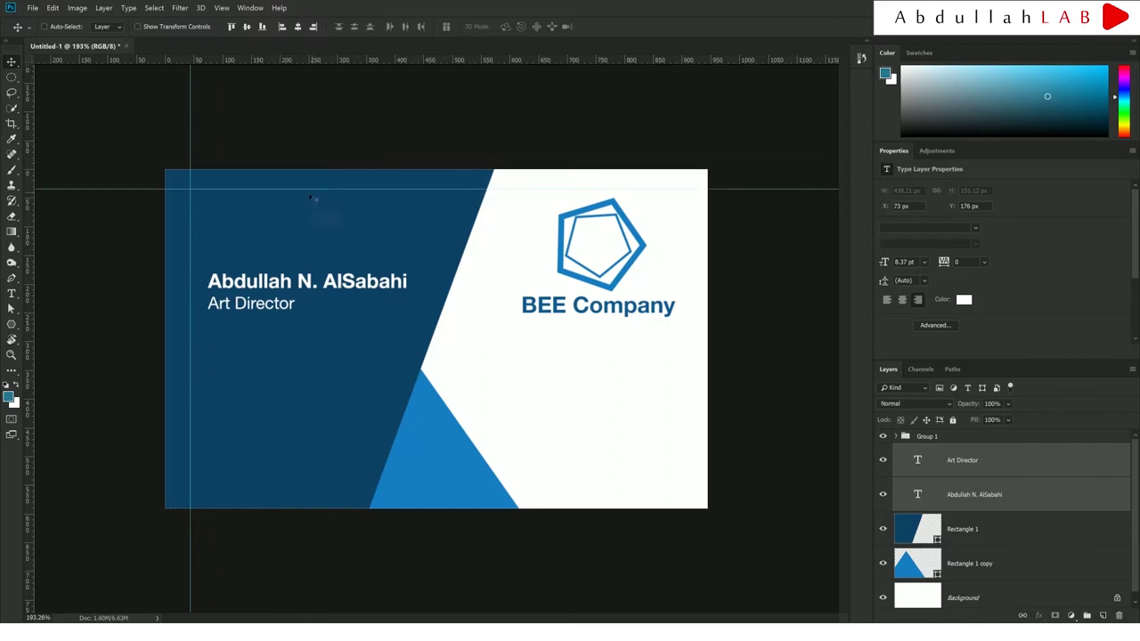
mouse_move(303, 68)
mouse_down()
mouse_move(312, 234)
mouse_move(297, 60)
mouse_move(275, 479)
mouse_up()
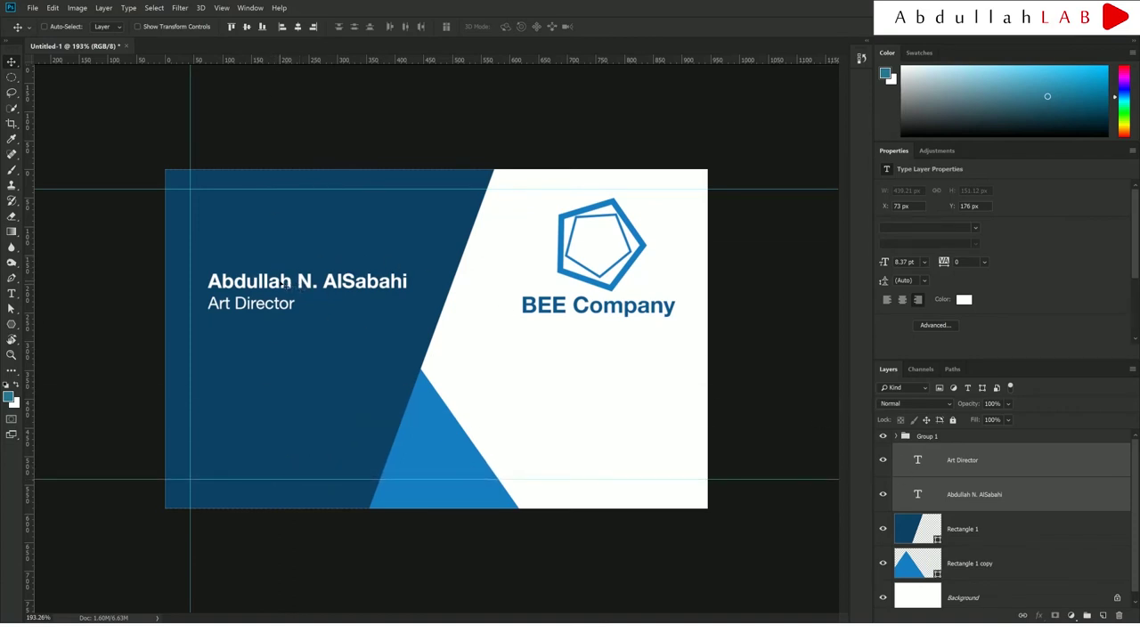
drag(283, 284, 279, 270)
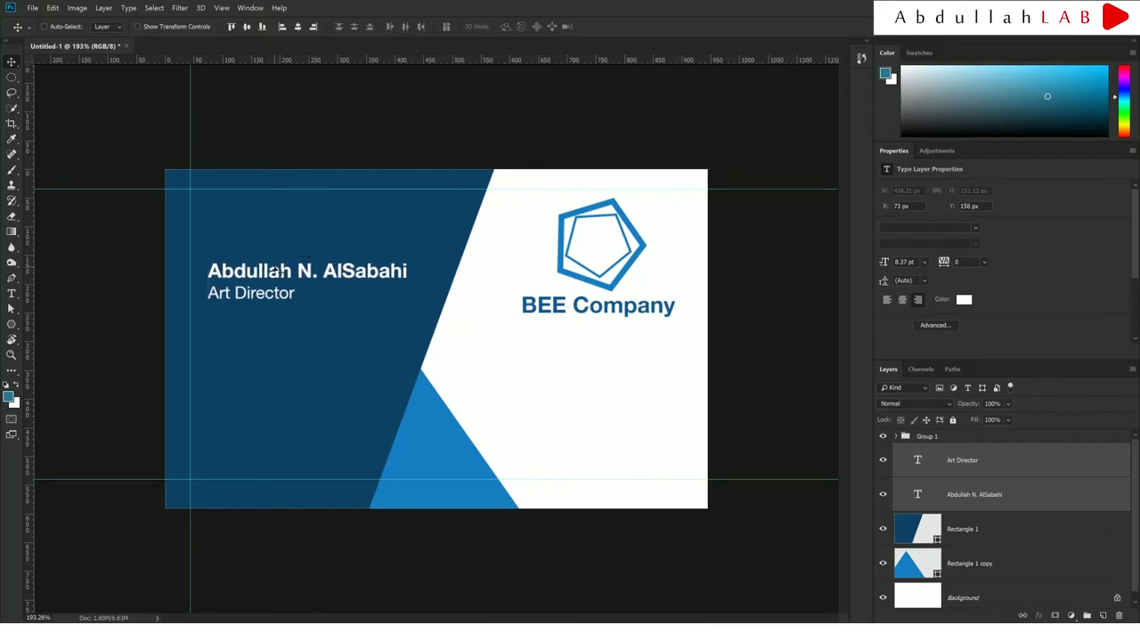
- Duplicate the Art Director line lower on the panel and clear its text
right_click(242, 295)
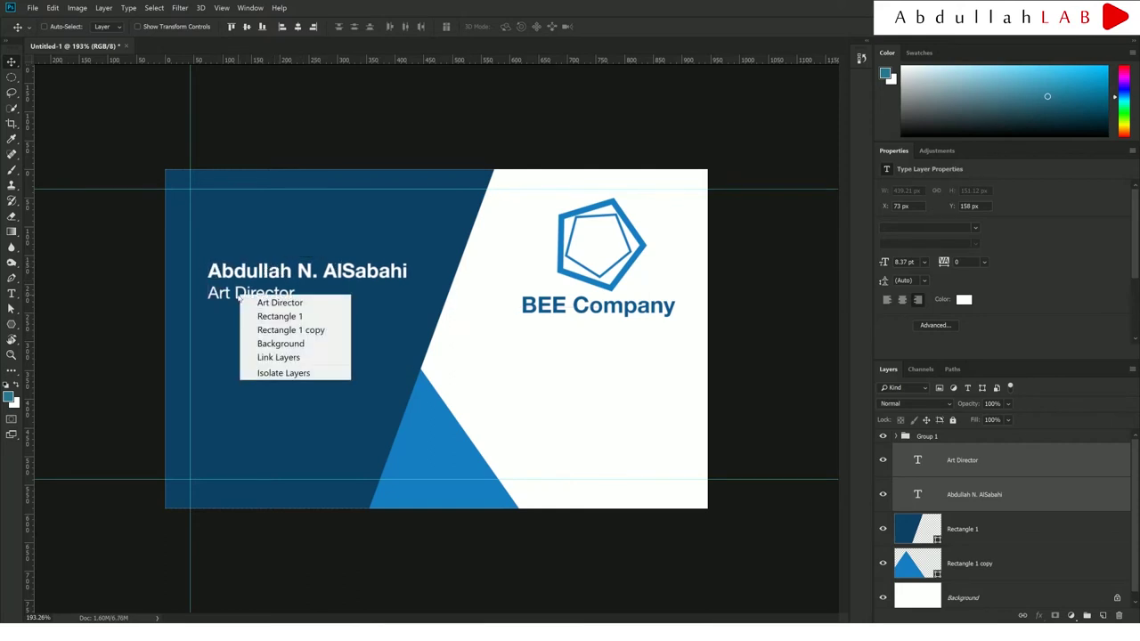
click(257, 304)
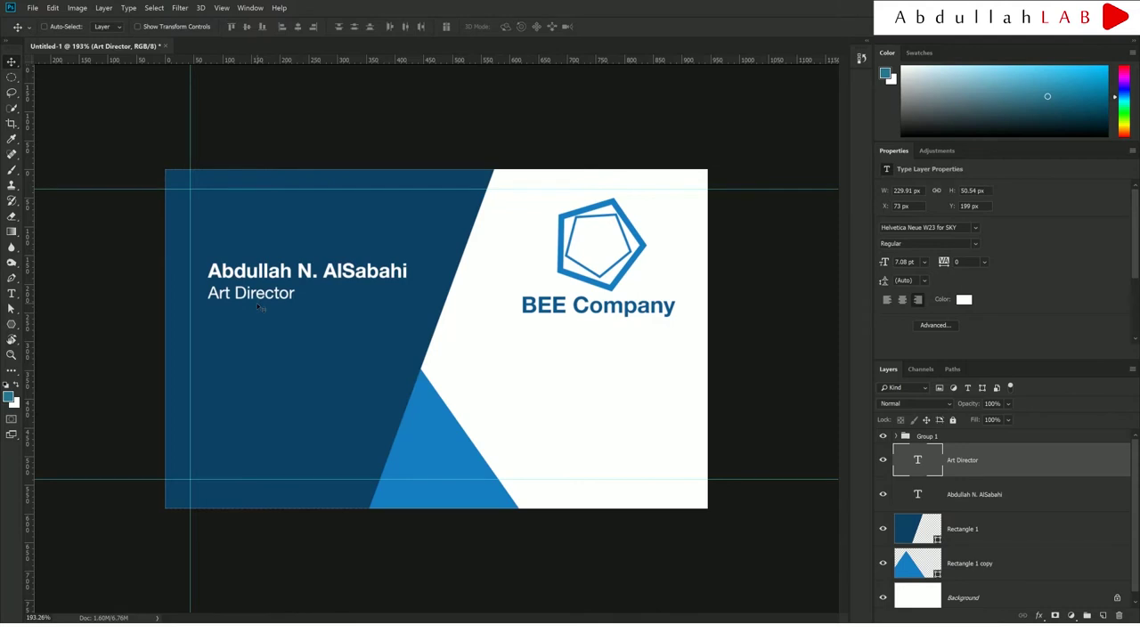
drag(257, 303, 257, 366)
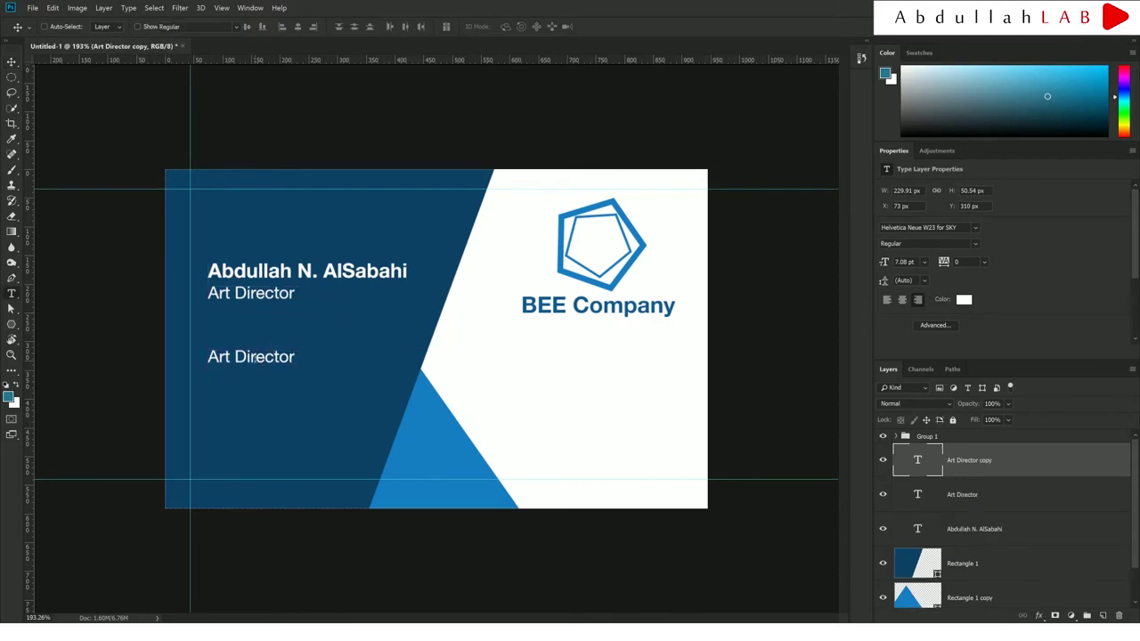
double_click(255, 358)
key(ctrl+a)
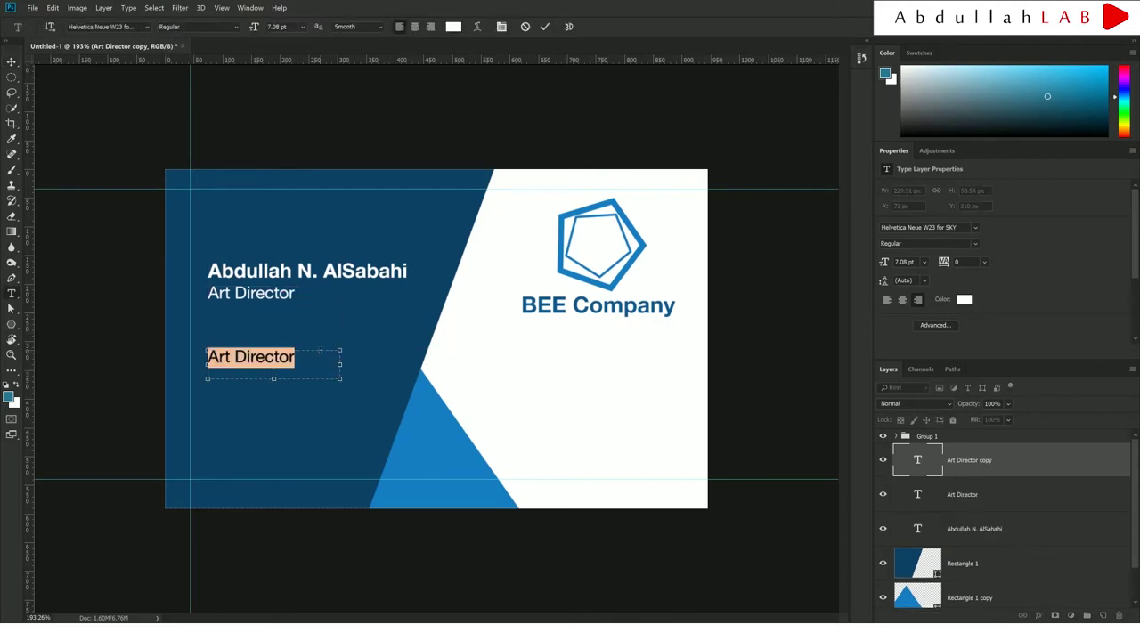
key(BackSpace)
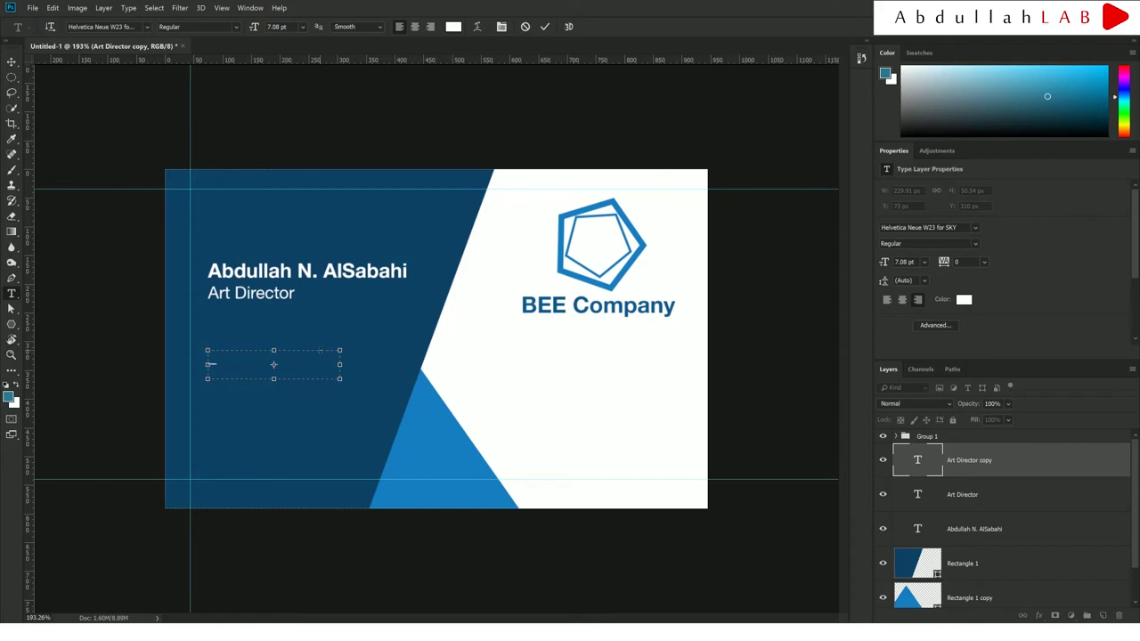
text(60)
key(BackSpace)
key(BackSpace)
- Enable Middle Eastern features with right-to-left direction and left alignment for the new line
click(501, 26)
click(779, 77)
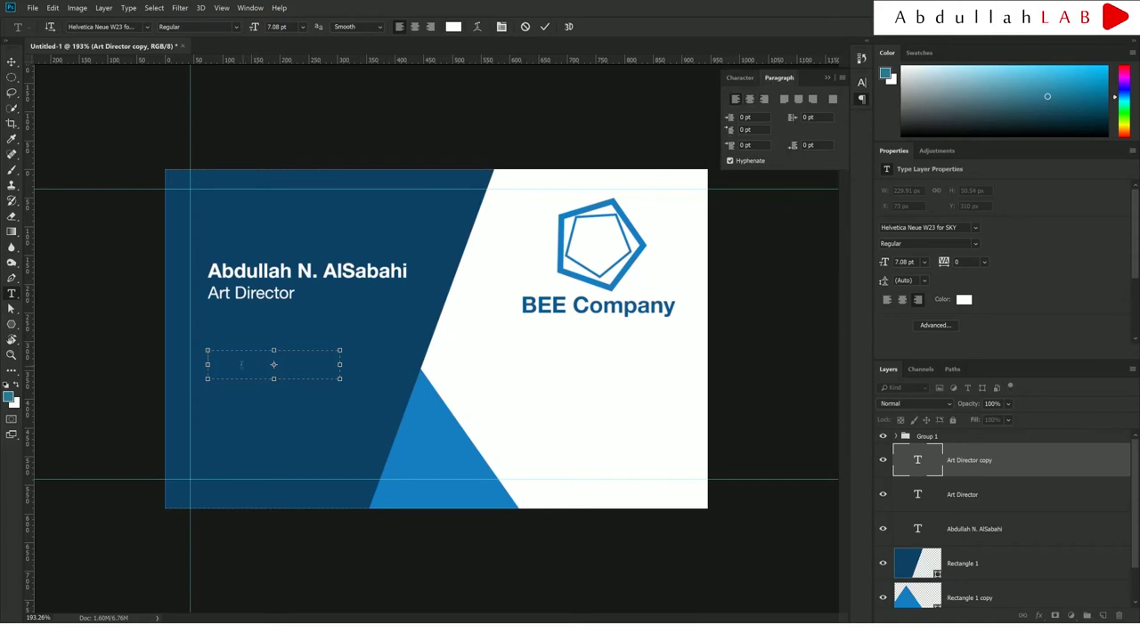
text(00)
text(60)
key(ctrl+a)
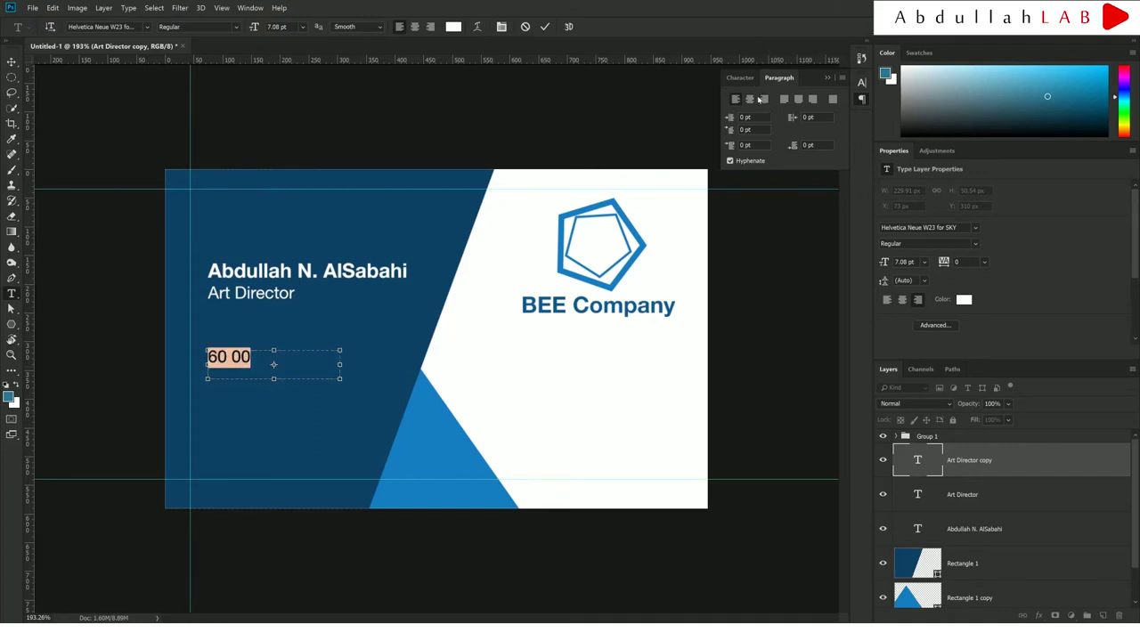
click(842, 78)
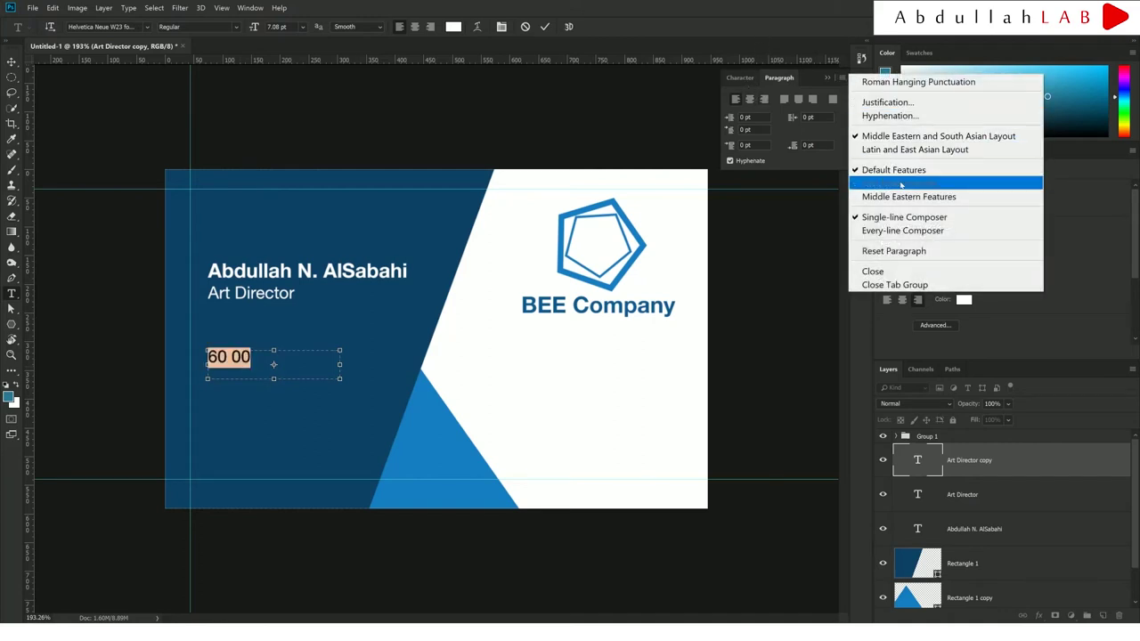
click(855, 189)
click(841, 77)
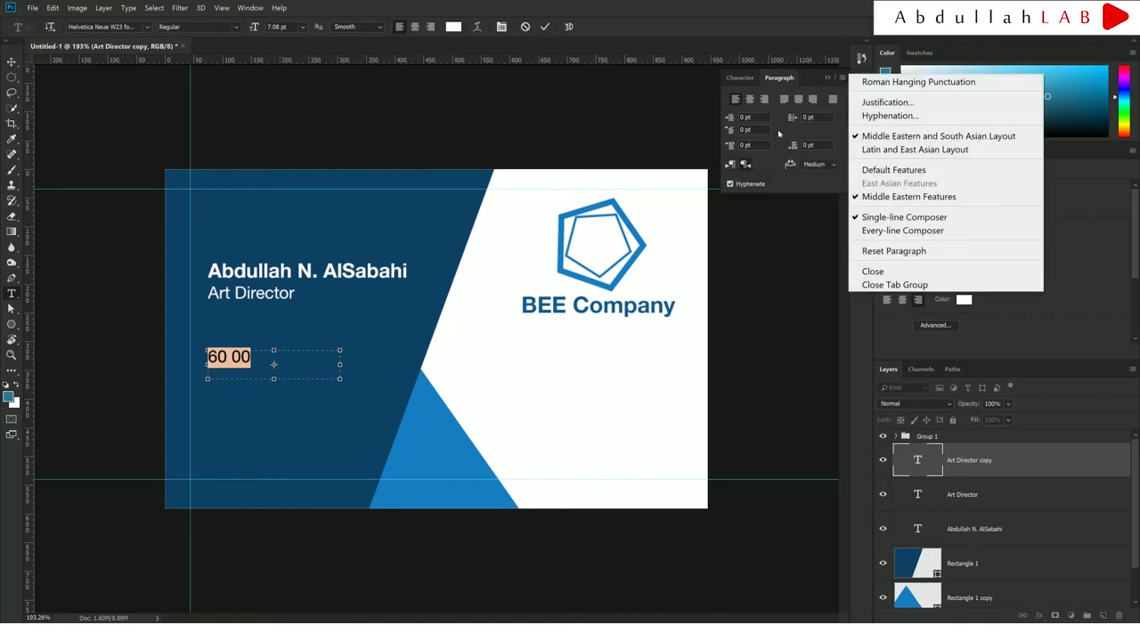
click(732, 166)
click(730, 166)
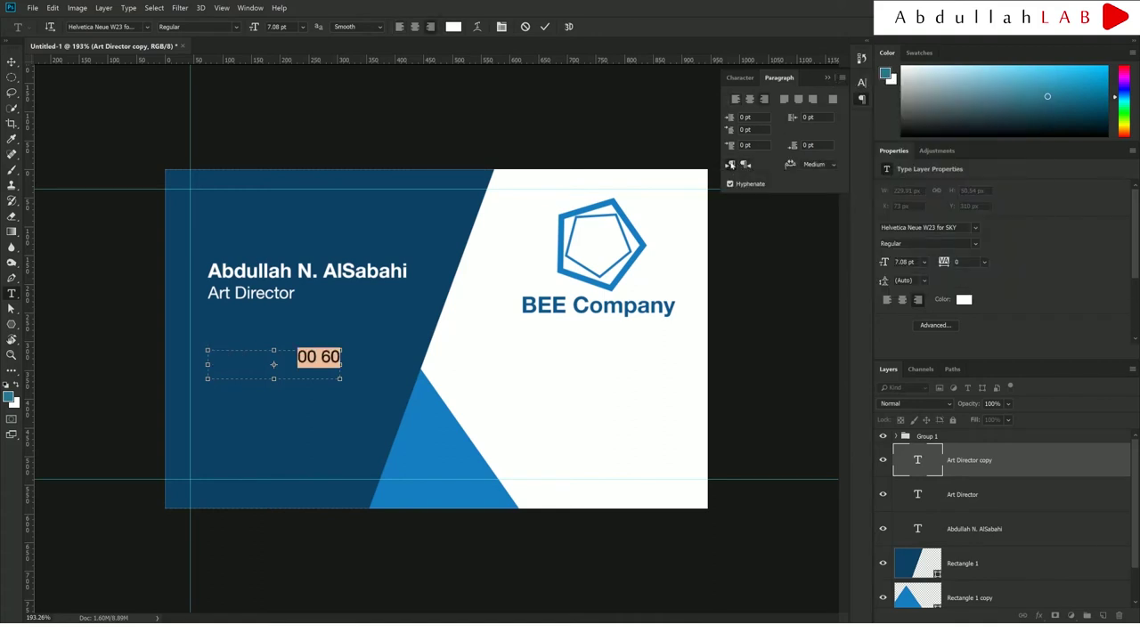
click(735, 99)
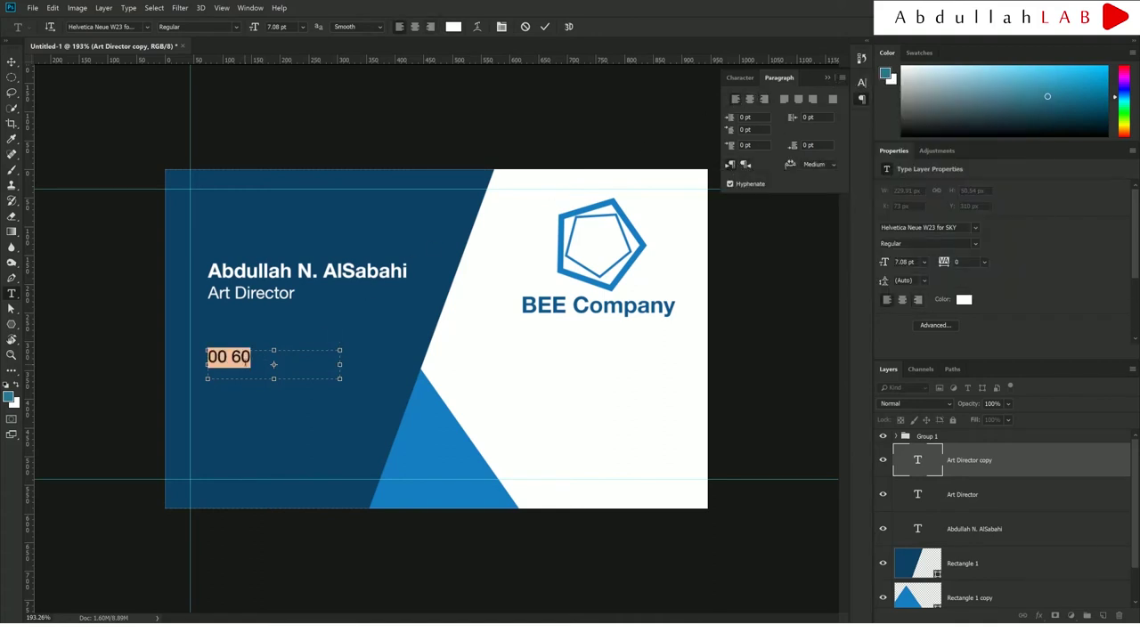
- Replace the placeholder digits with the phone number and commit the line
key(Right)
key(ctrl+a)
key(Right)
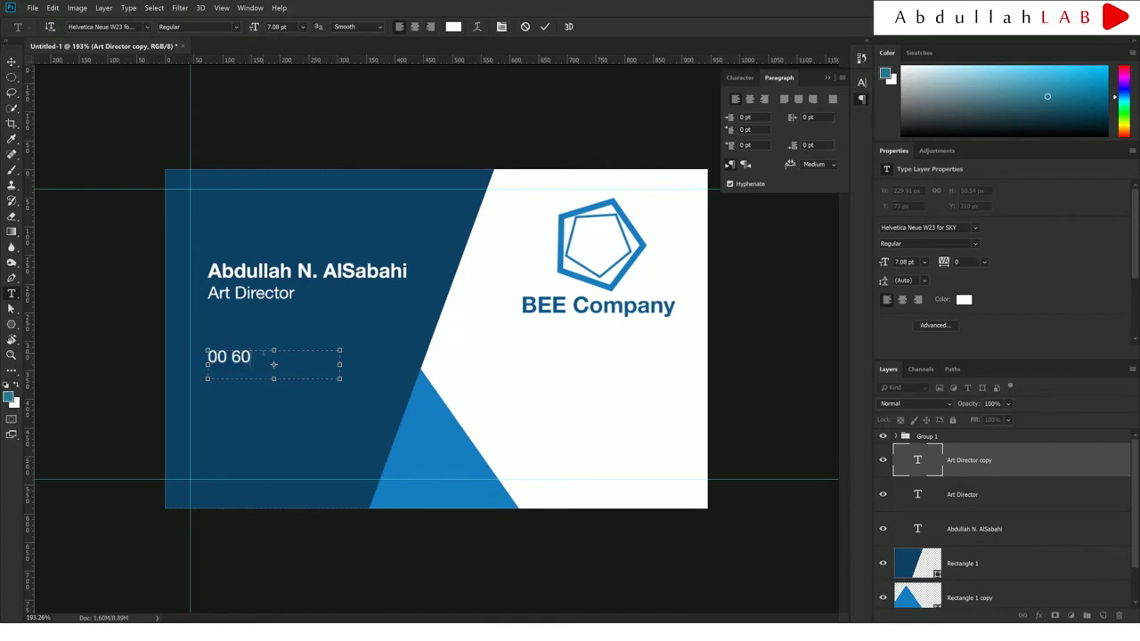
key(ctrl+a)
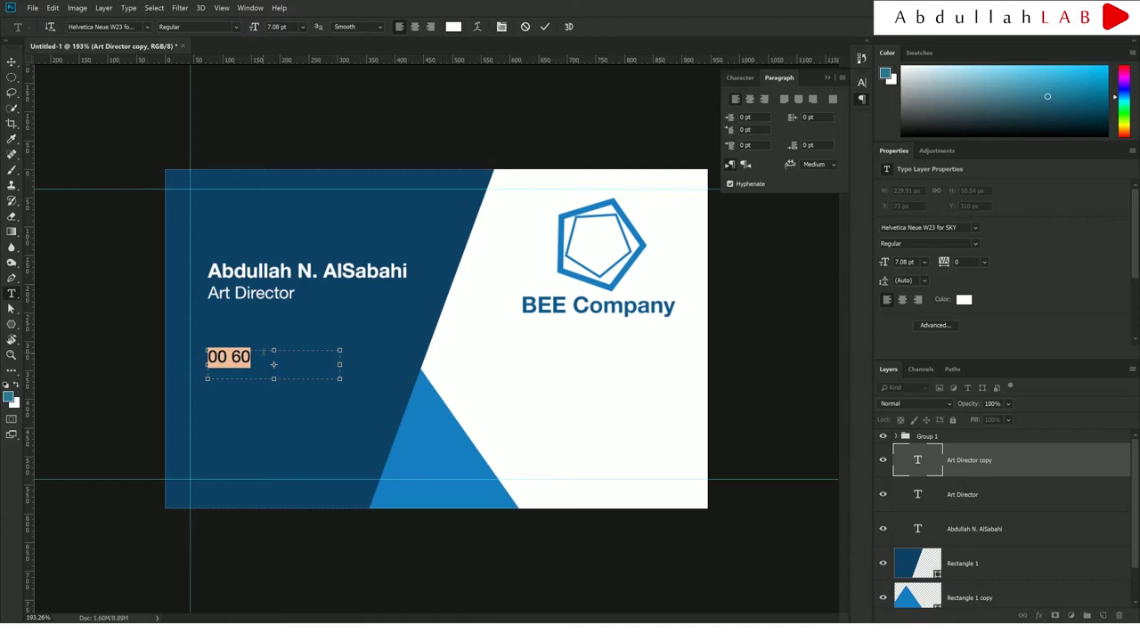
key(BackSpace)
text(+967 1)
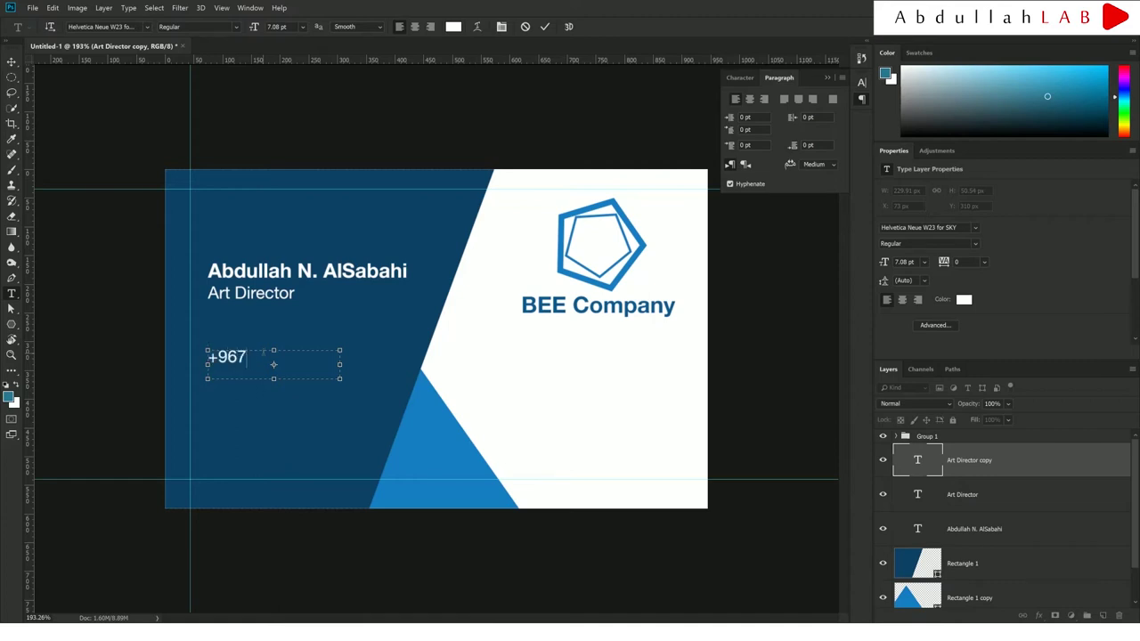
text(2)
text(3456789)
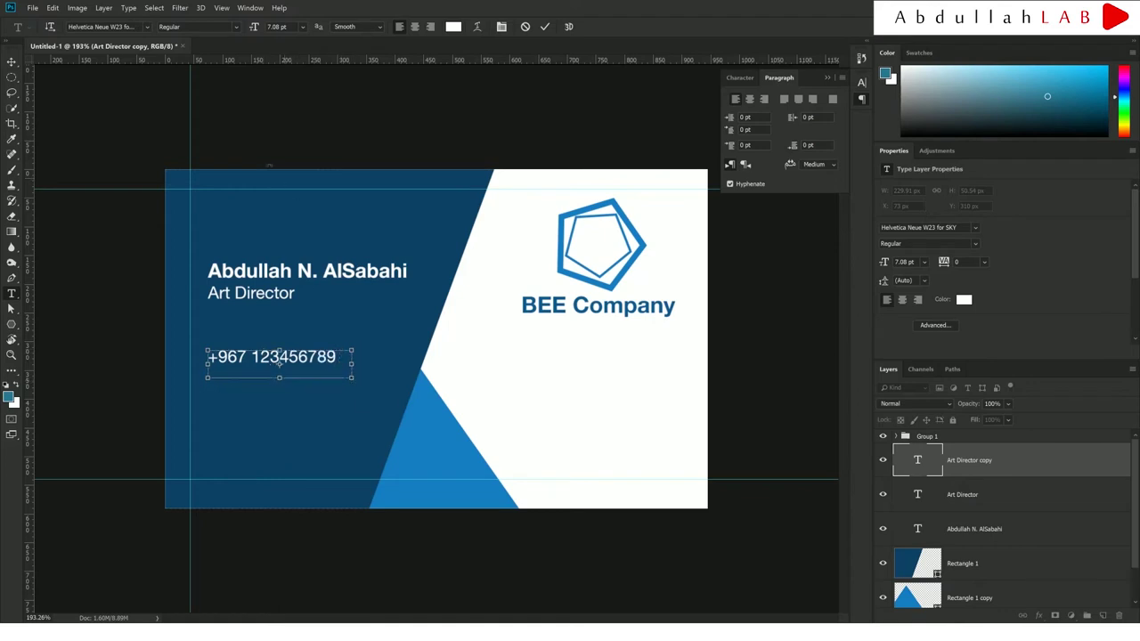
key(ctrl+Return)
- Nudge the phone number right and scale both phone number lines down to about 90%
key(v)
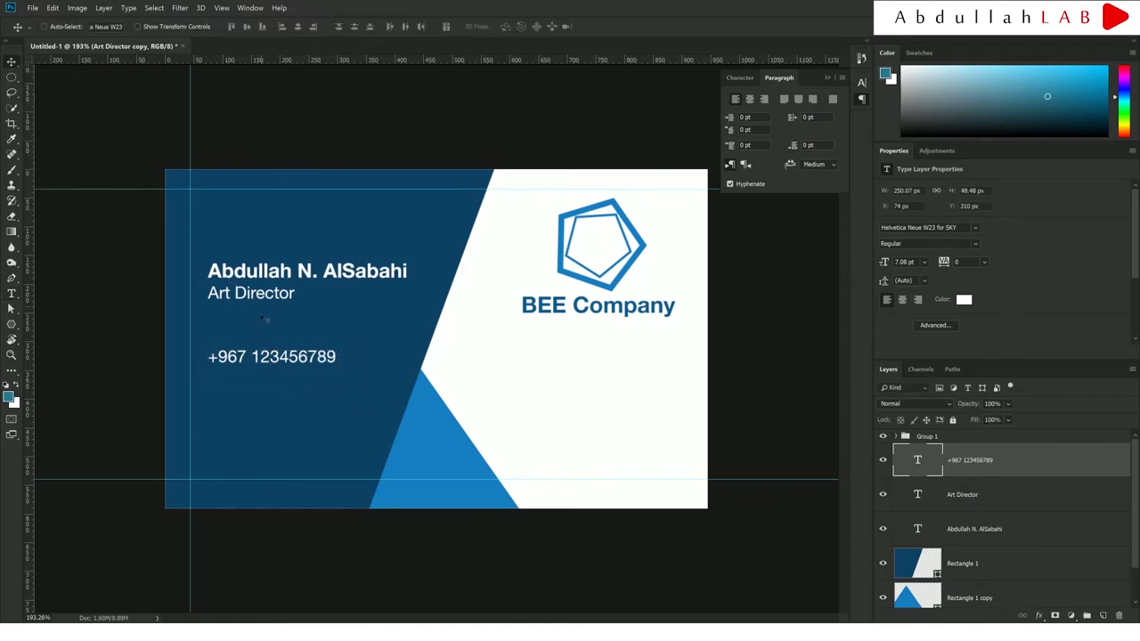
drag(241, 339, 273, 361)
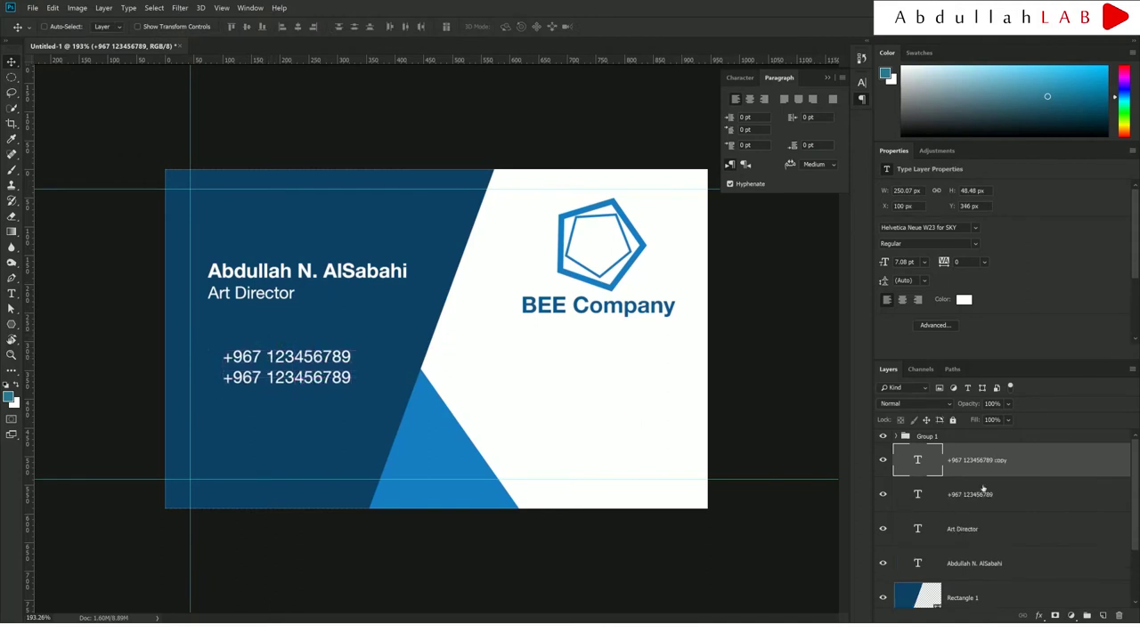
shift+click(984, 491)
key(ctrl+t)
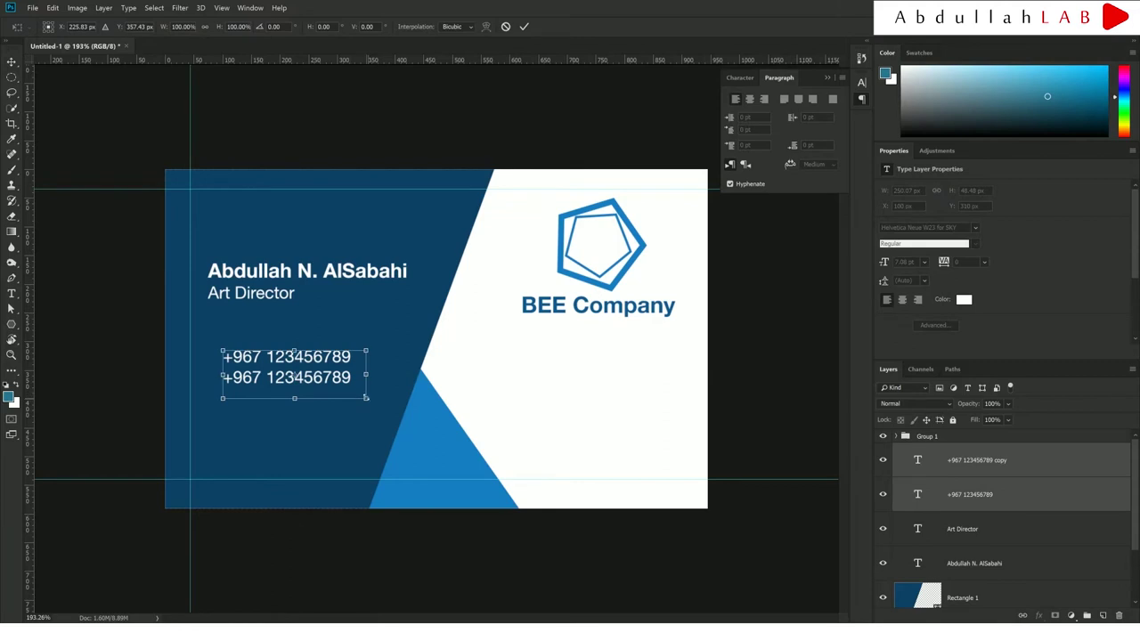
drag(365, 397, 352, 391)
key(Return)
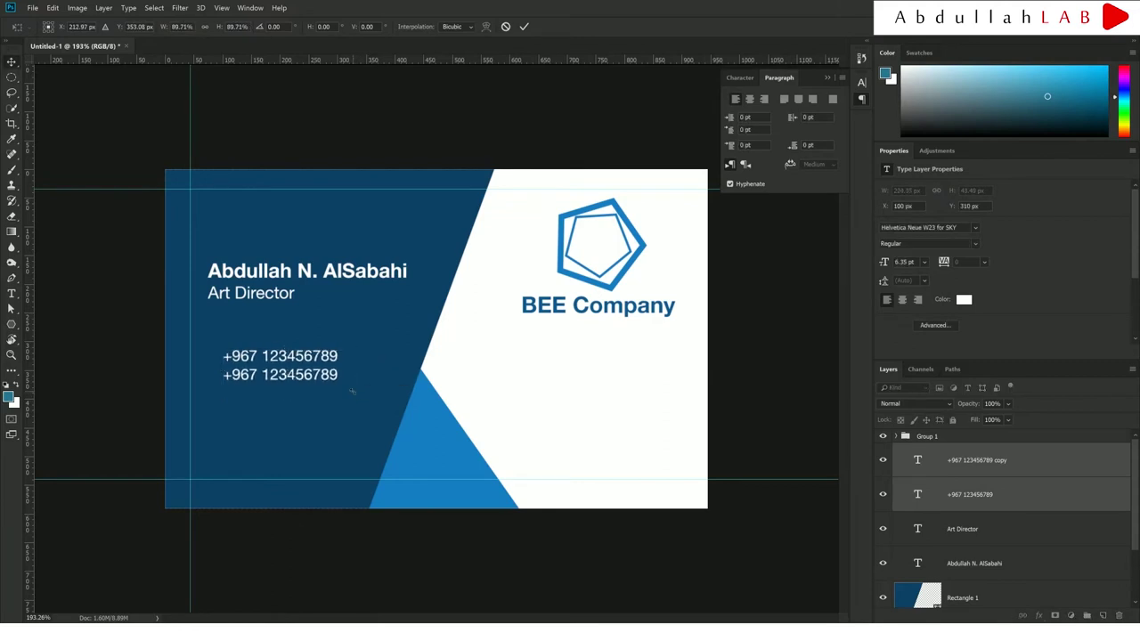
- Duplicate the second phone line below, retype it as the email address, and widen its box
key(t)
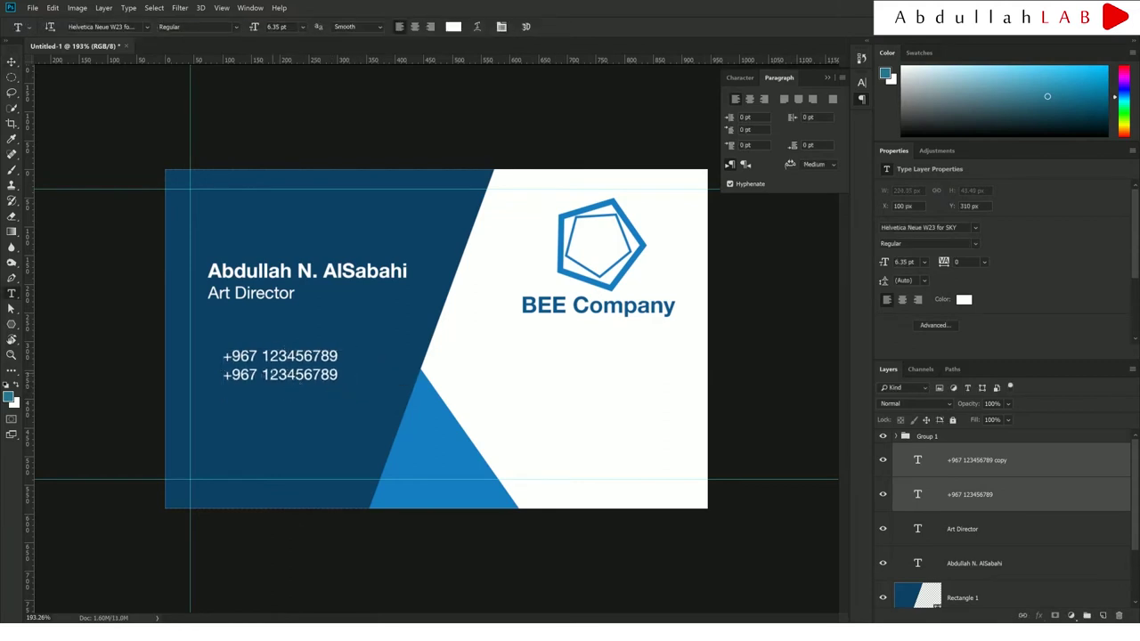
drag(269, 375, 338, 375)
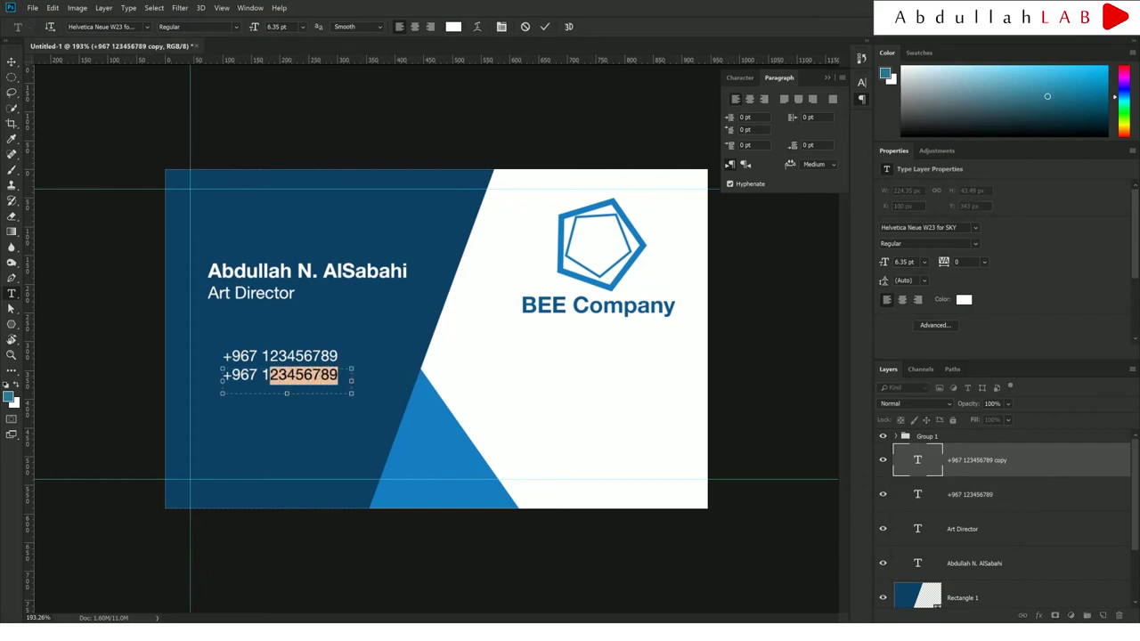
click(11, 61)
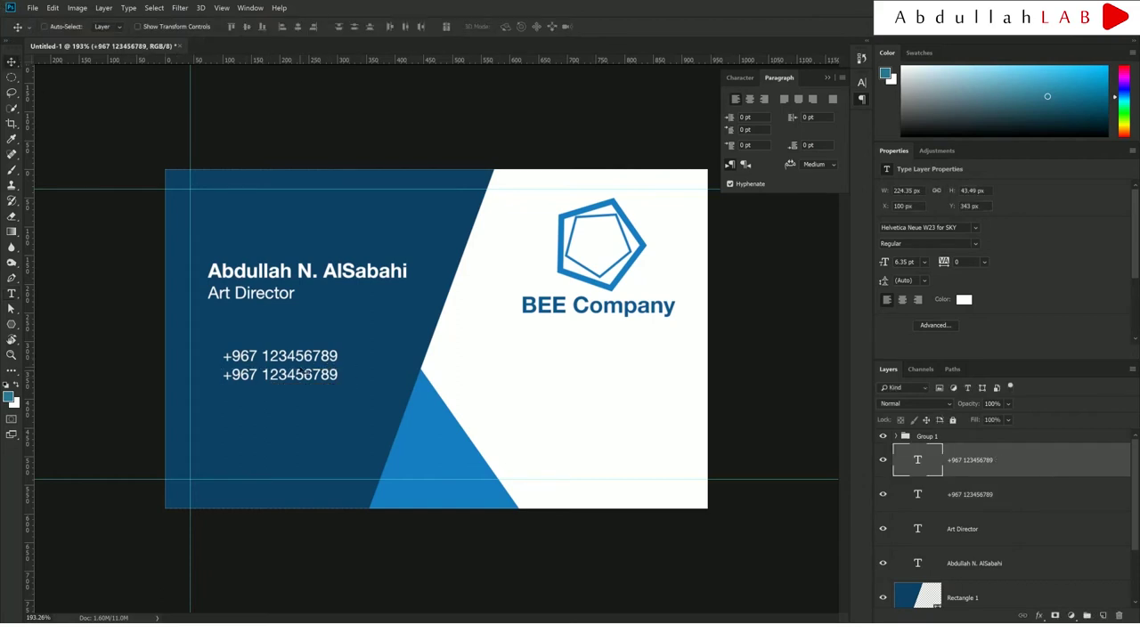
drag(308, 375, 307, 400)
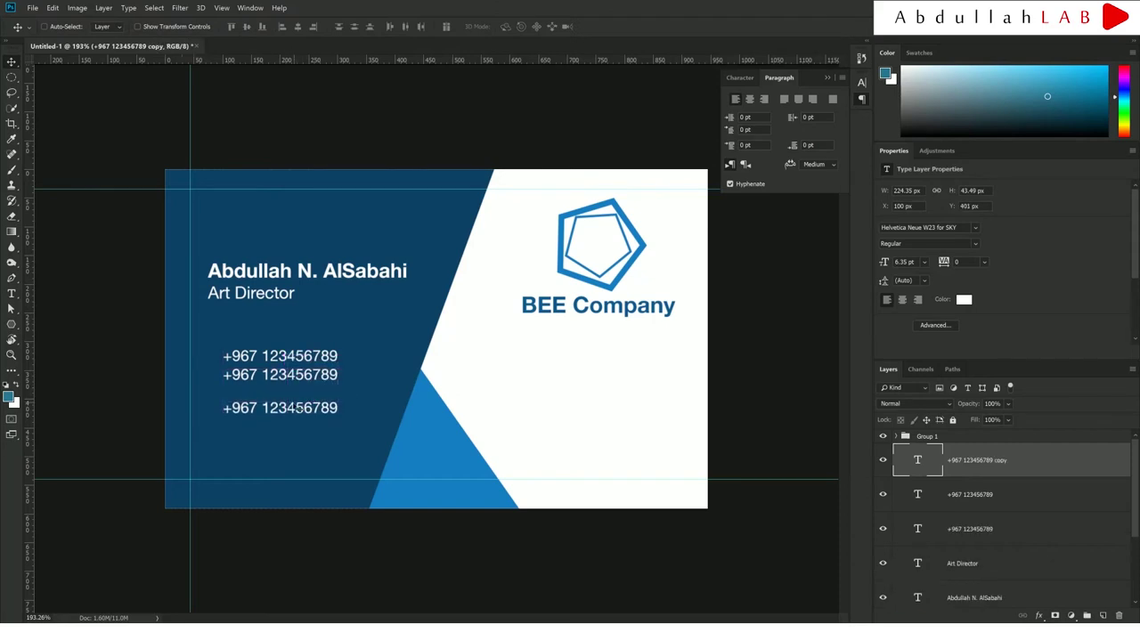
key(t)
click(287, 408)
key(ctrl+a)
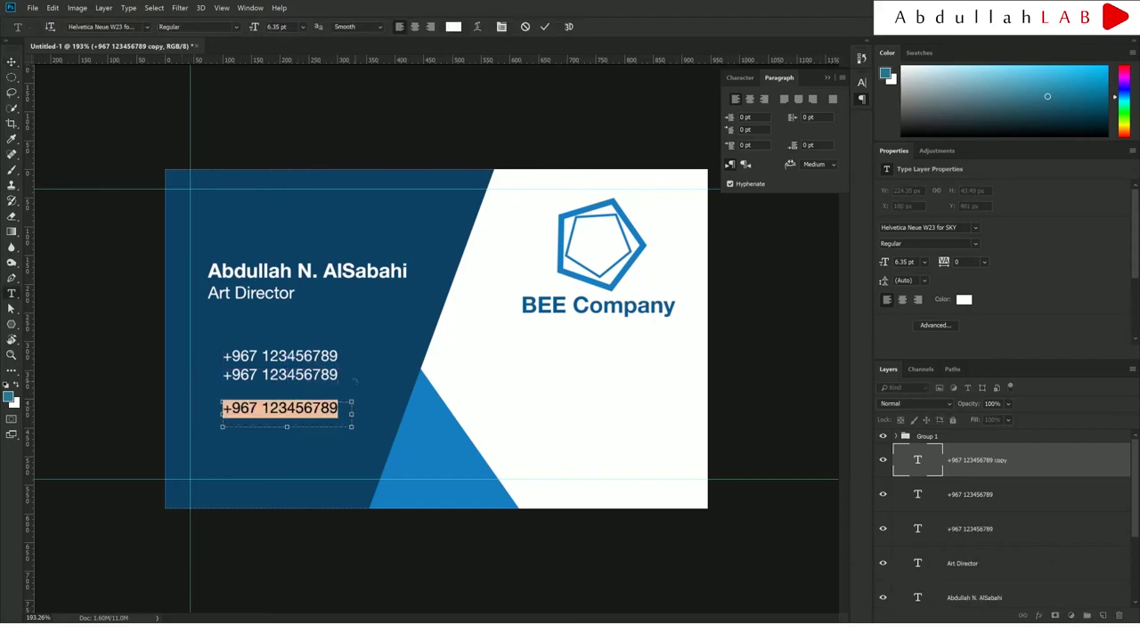
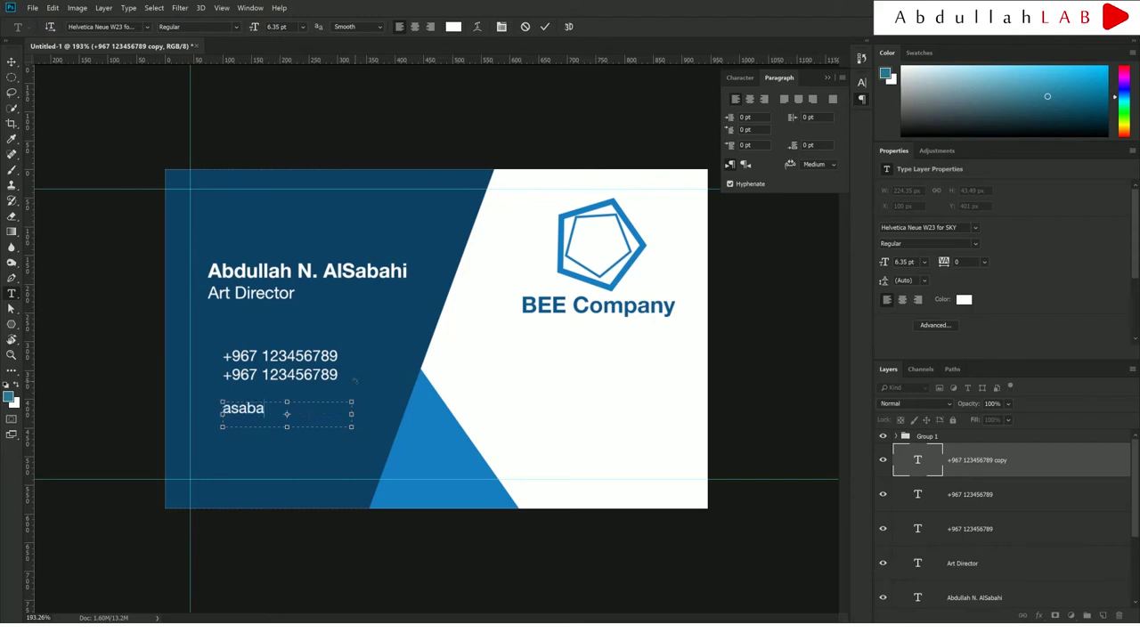
key(ctrl+Return)
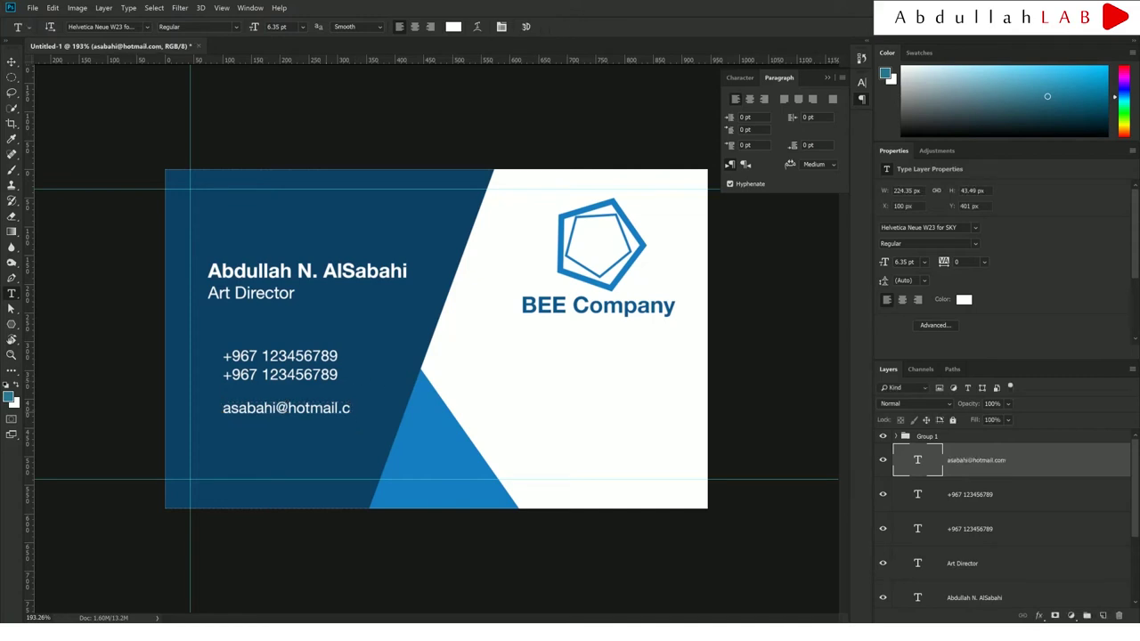
click(223, 408)
drag(350, 415, 374, 415)
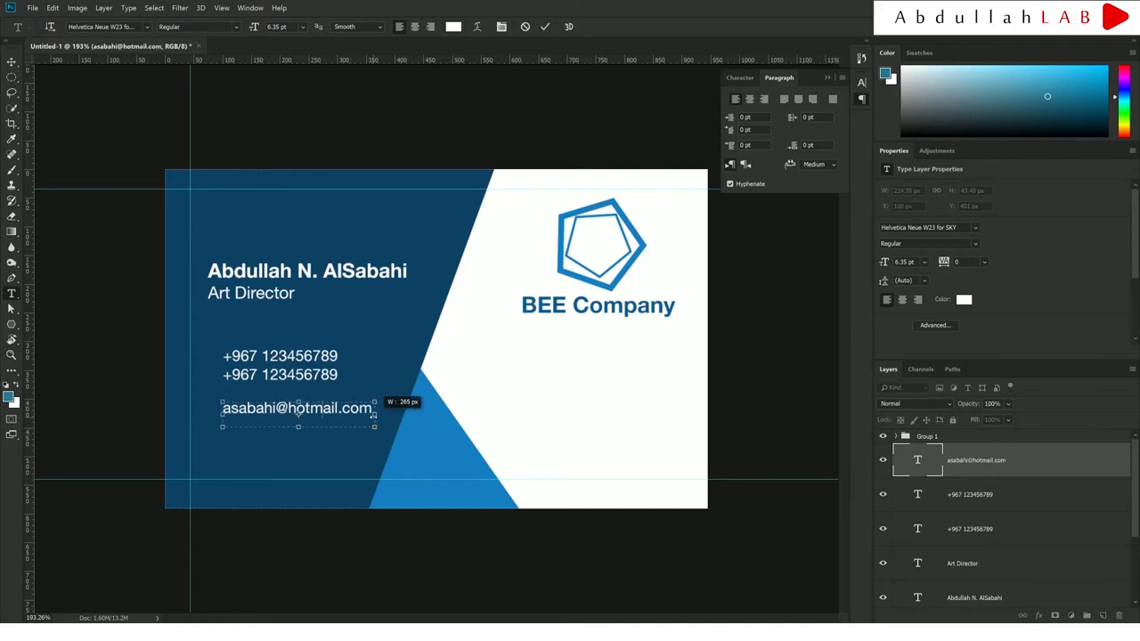
click(11, 61)
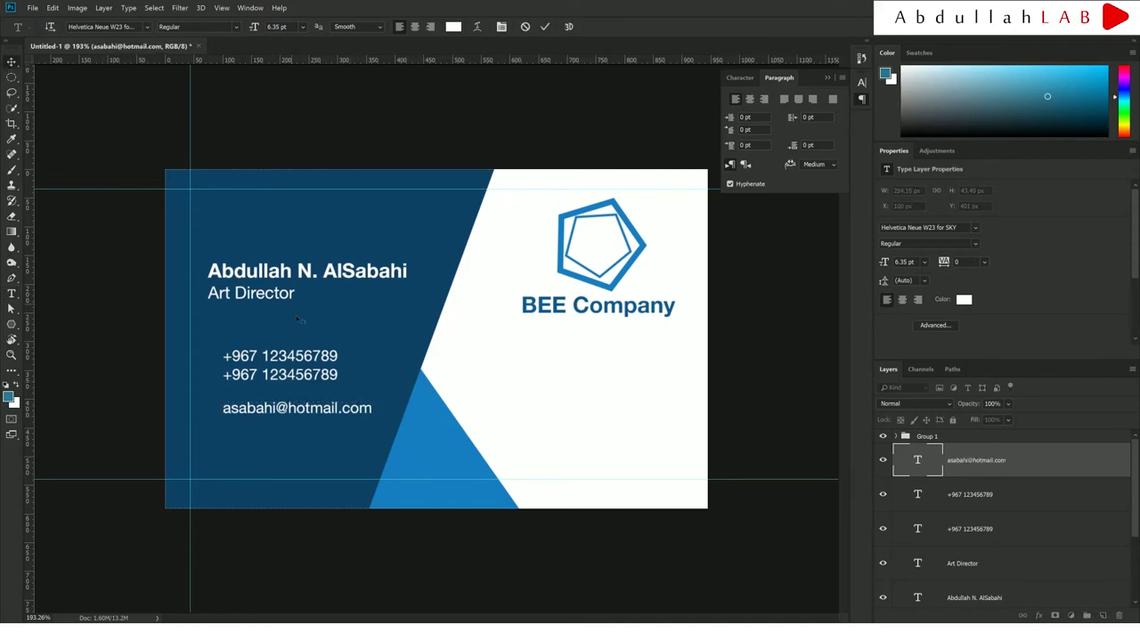
- Duplicate the email line just below and retype it as the website 'asabahi.com'
drag(264, 386, 264, 404)
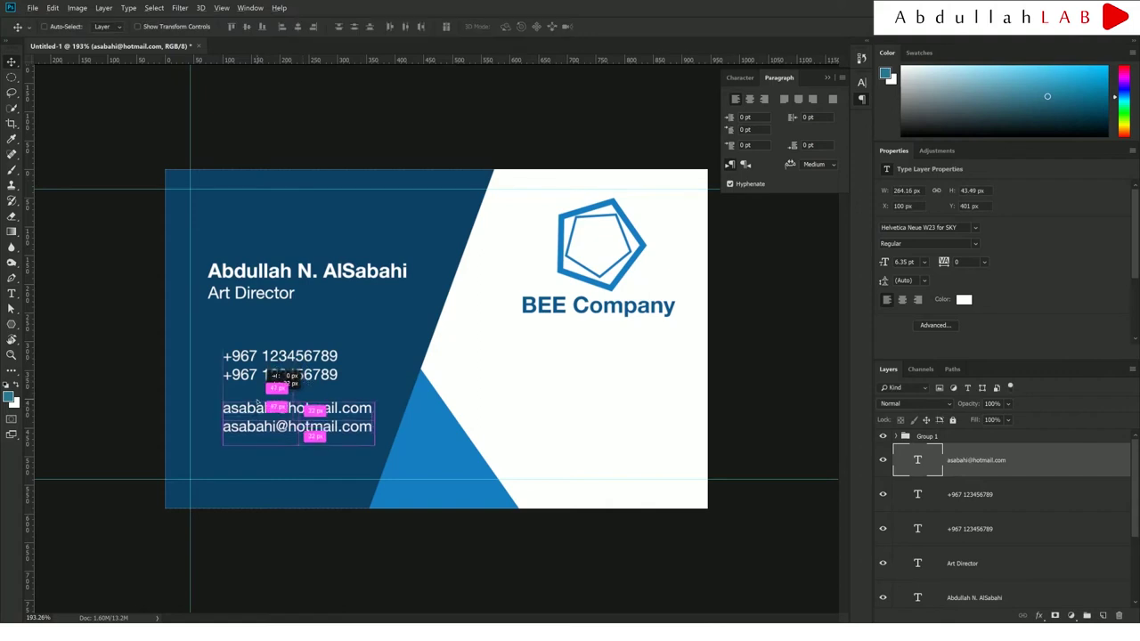
key(t)
click(358, 423)
key(ctrl+a)
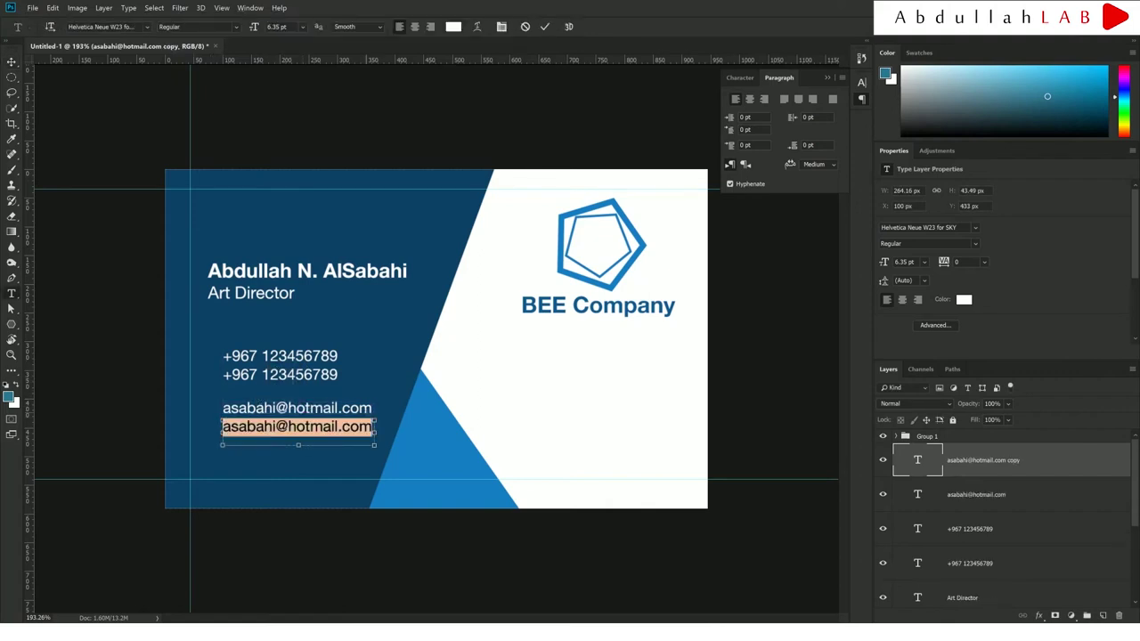
text(asabahi)
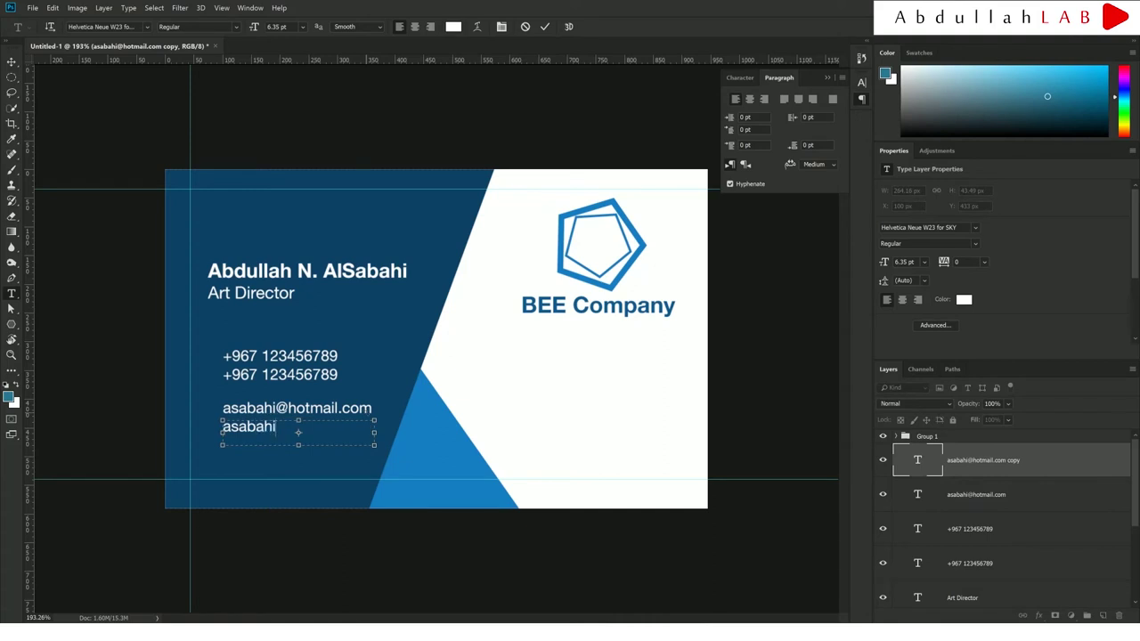
text(.com)
key(ctrl+Return)
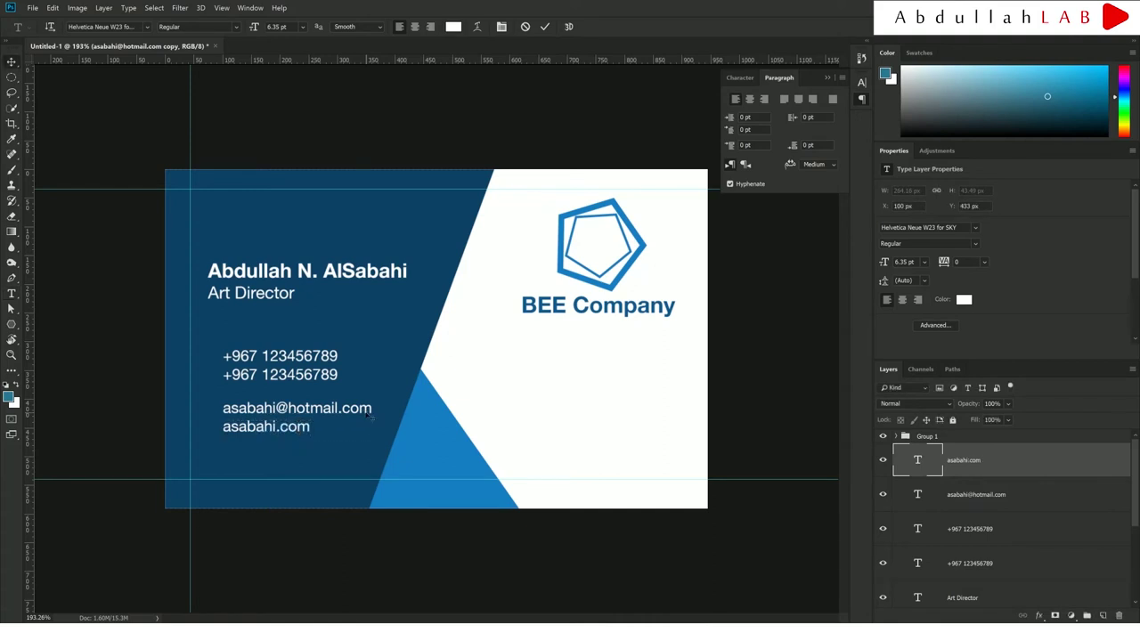
- Duplicate the website line further down and select all its text for the address
key(v)
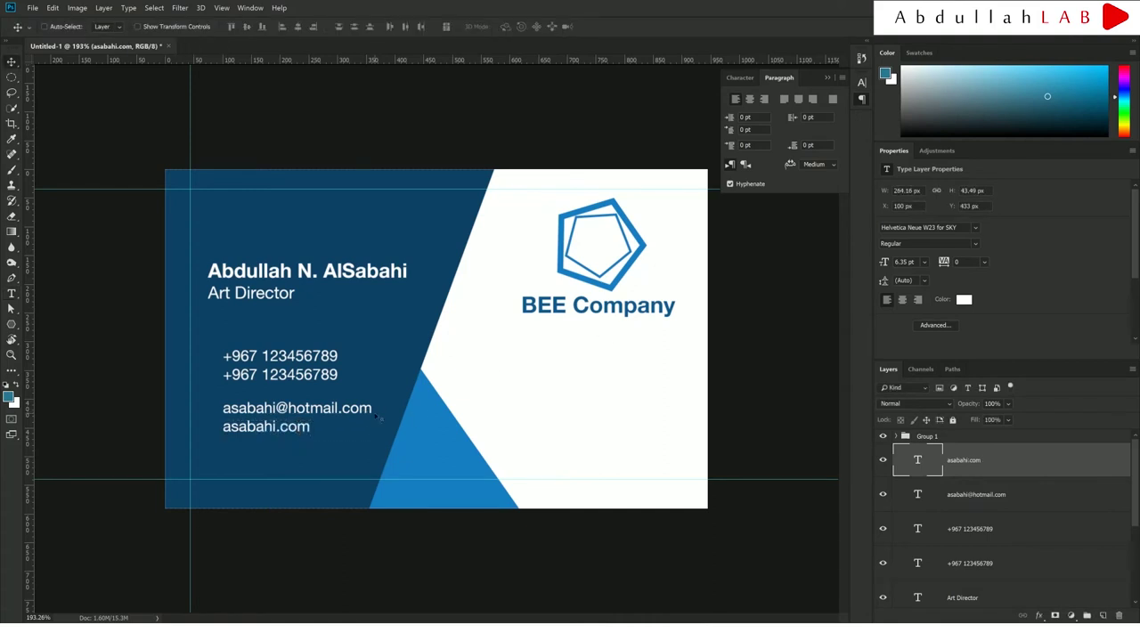
right_click(273, 428)
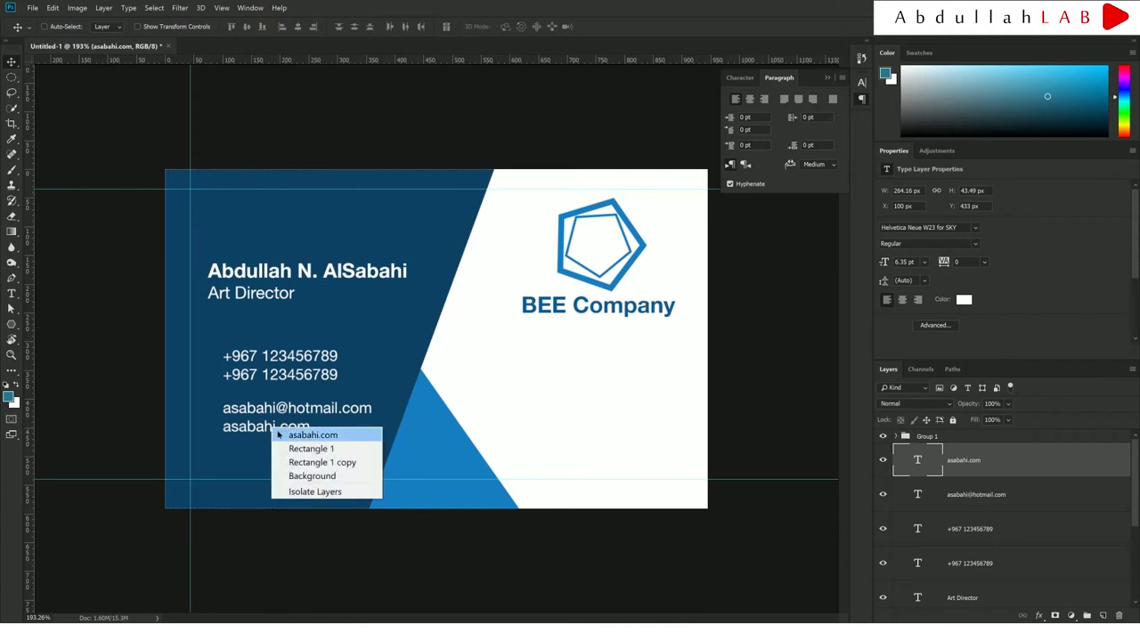
click(294, 433)
mouse_move(277, 426)
mouse_down()
mouse_move(283, 450)
mouse_move(287, 438)
mouse_up()
key(t)
click(328, 457)
key(ctrl+a)
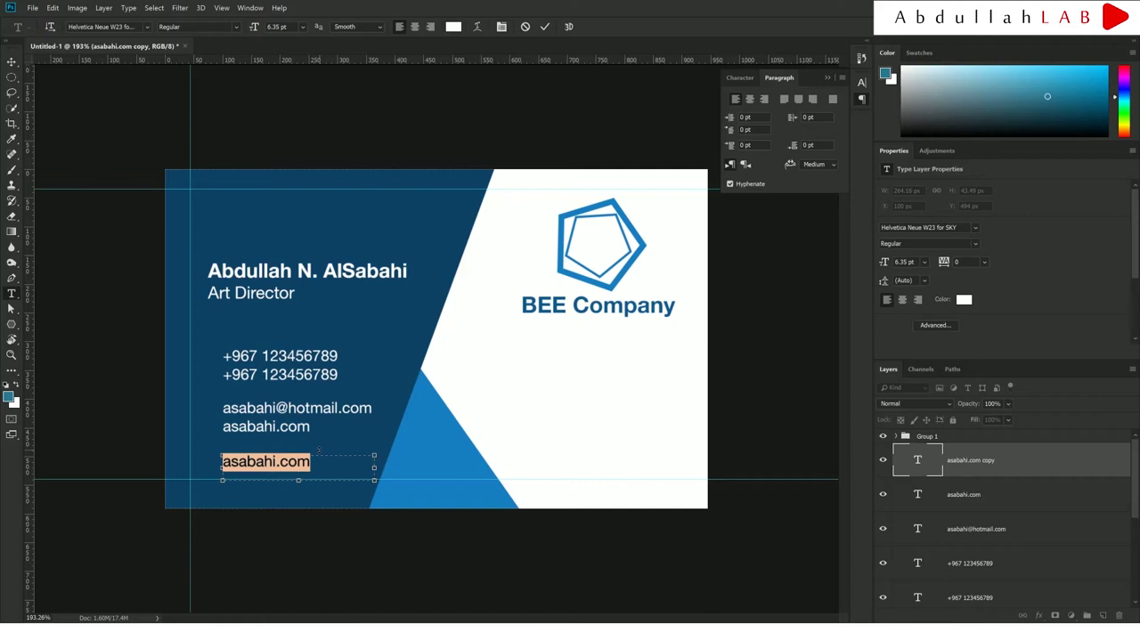
- Type the postal address with street, city and country, correcting typos along the way
text(A)
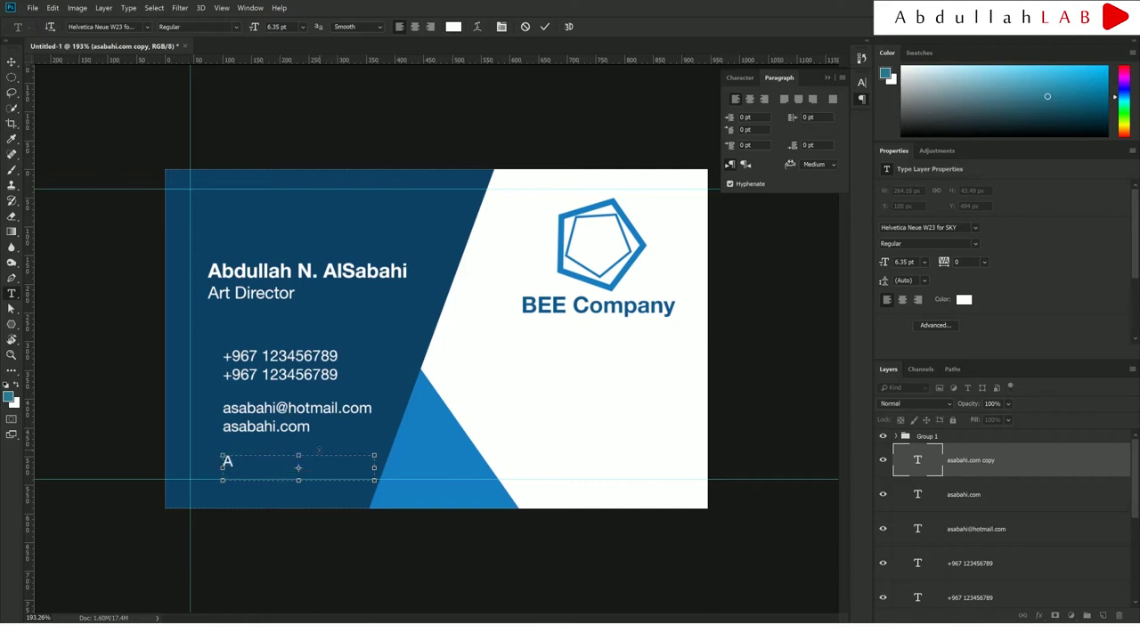
text(l)
text(Hasa)
text(ba,)
text( SD)
key(BackSpace)
text(t. ,)
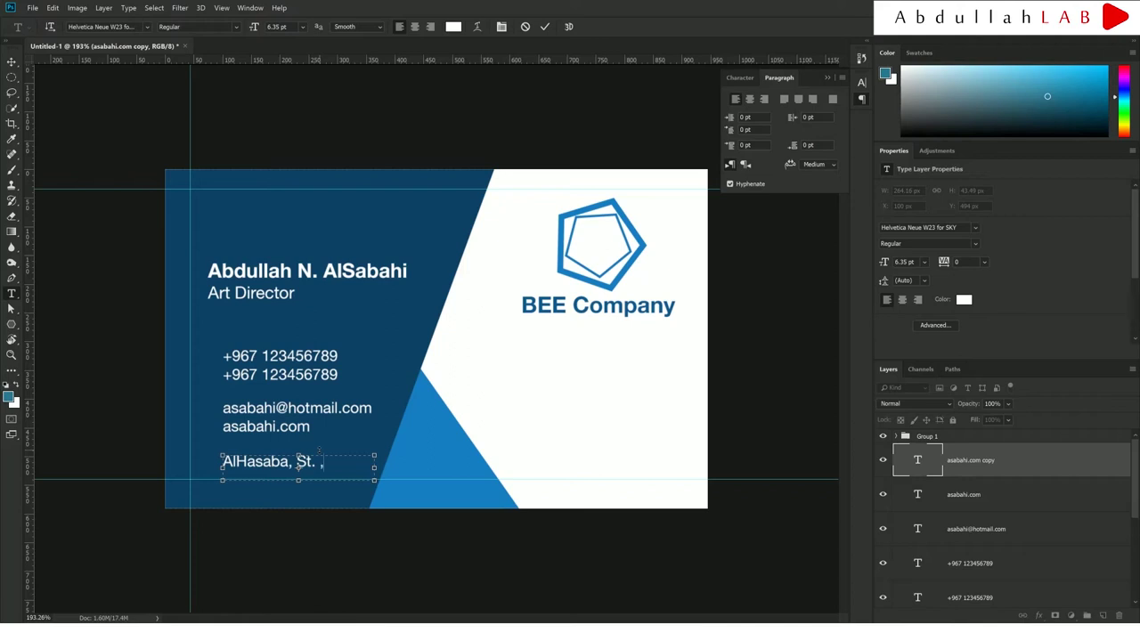
text(Sa)
text(na)
key(BackSpace)
key(BackSpace)
key(BackSpace)
text(Sana>)
key(BackSpace)
text(>)
key(BackSpace)
text(;)
key(BackSpace)
text(a)
key(BackSpace)
key(BackSpace)
key(BackSpace)
text(Sanaa, Yemen)
- Widen the address box so it wraps onto two lines, commit it, and hide the guides
drag(374, 479, 385, 481)
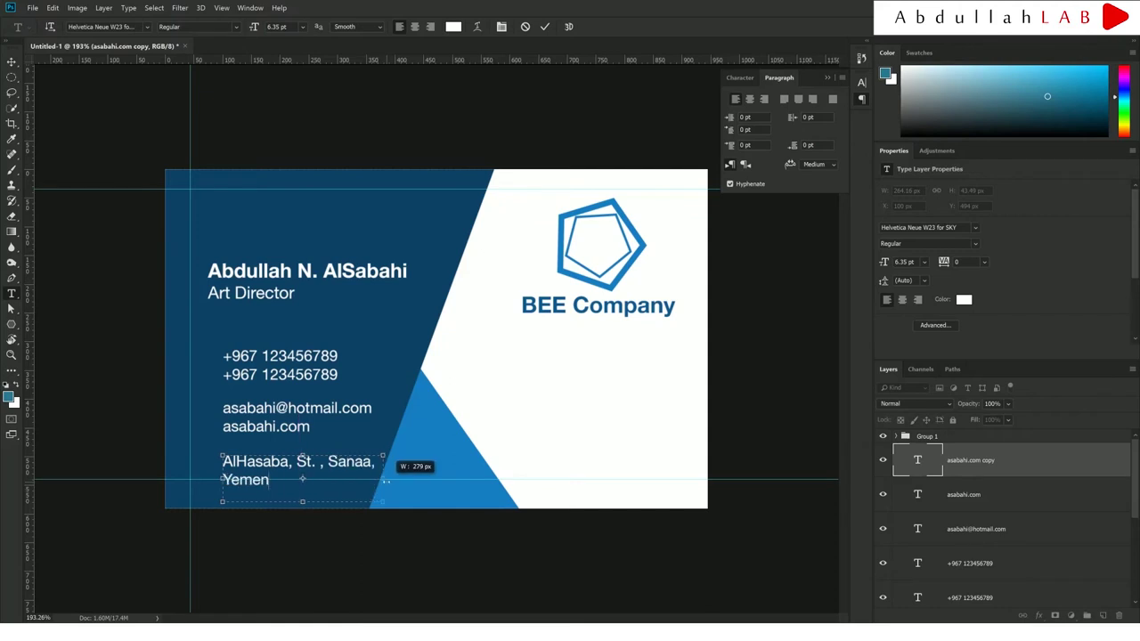
click(13, 63)
key(ctrl+semicolon)
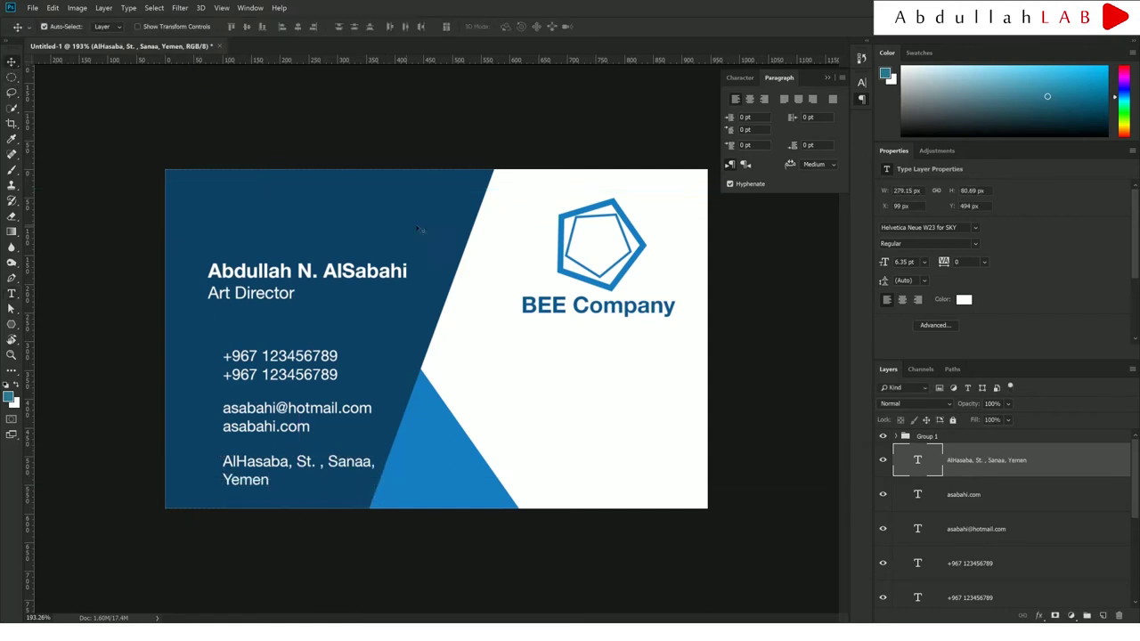
- Toggle the guides and move the address up closer to the website line
key(ctrl+semicolon)
key(ctrl+semicolon)
key(ctrl+semicolon)
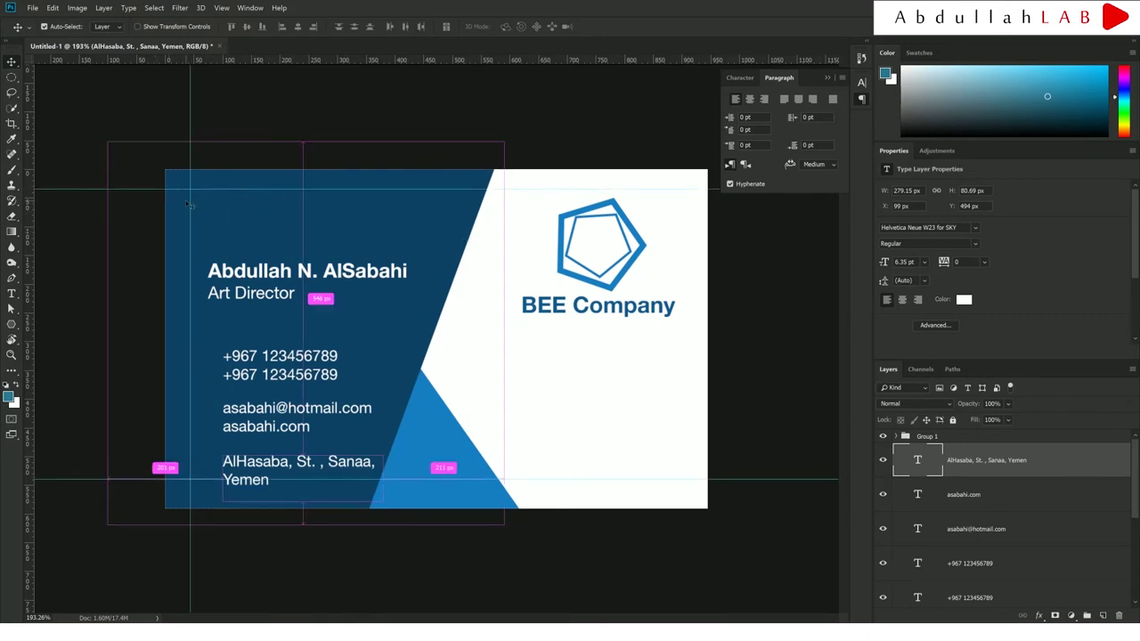
key(ctrl+semicolon)
key(ctrl+semicolon)
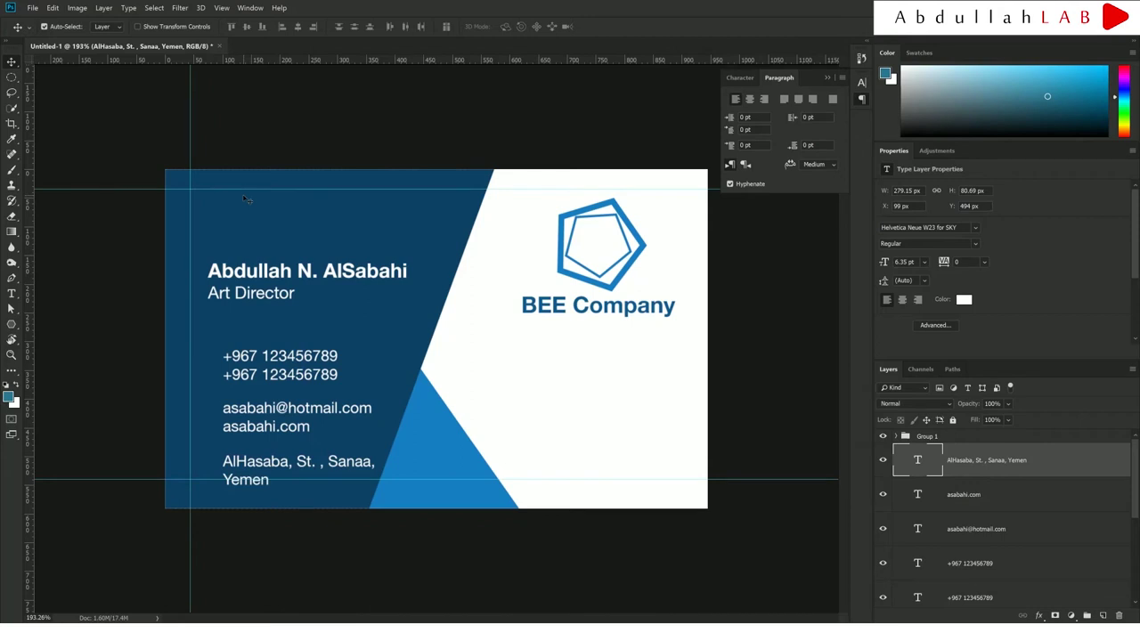
key(ctrl+semicolon)
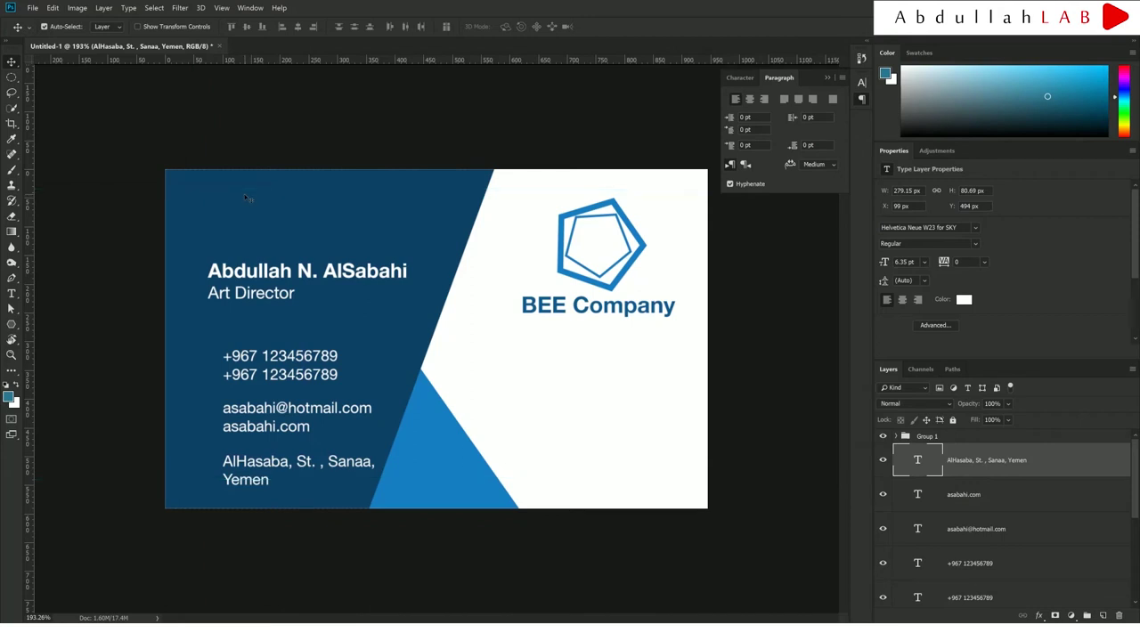
key(ctrl+semicolon)
key(ctrl+semicolon)
key(ctrl+semicolon)
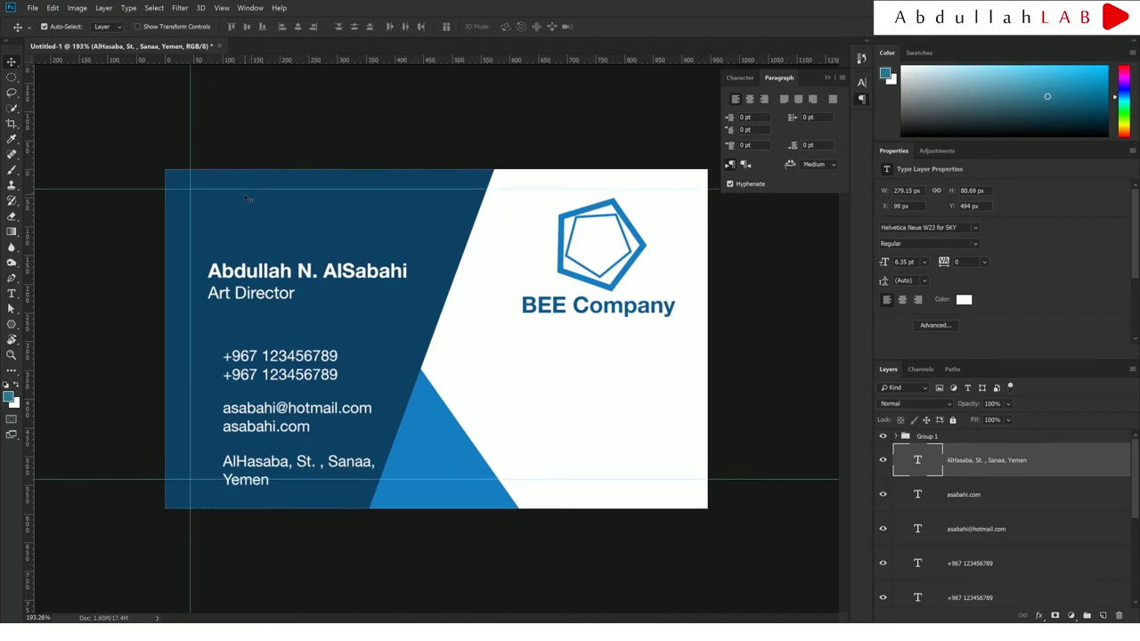
key(ctrl+semicolon)
key(ctrl+semicolon)
key(ctrl)
drag(295, 414, 295, 402)
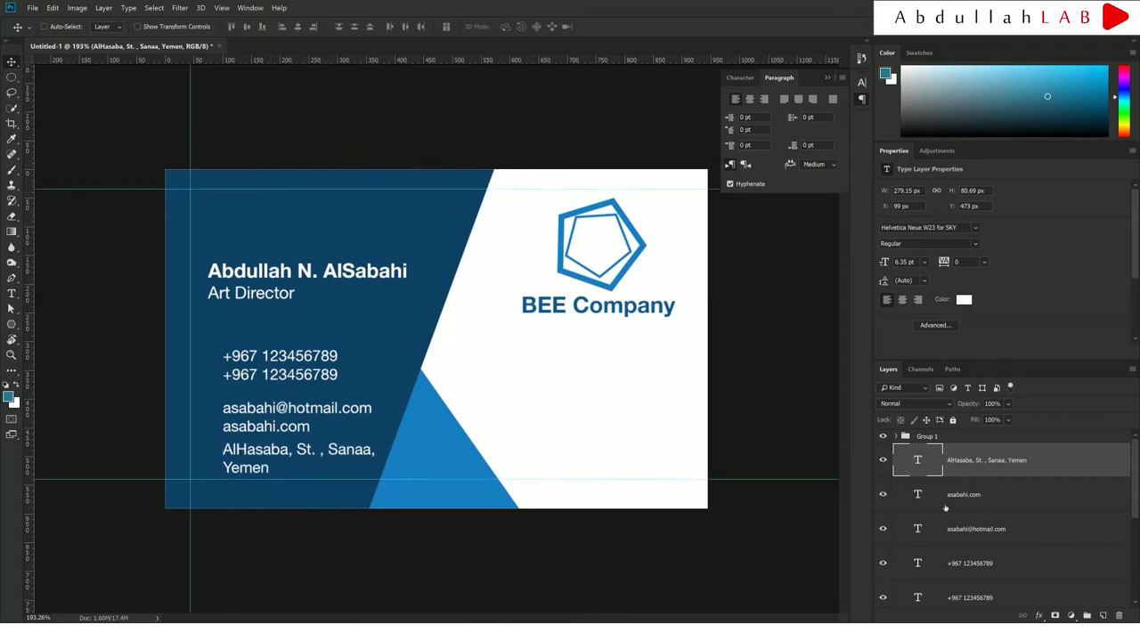
- Move the email, website and address lines up together and add a vertical guide beside the text
click(974, 539)
shift+click(966, 561)
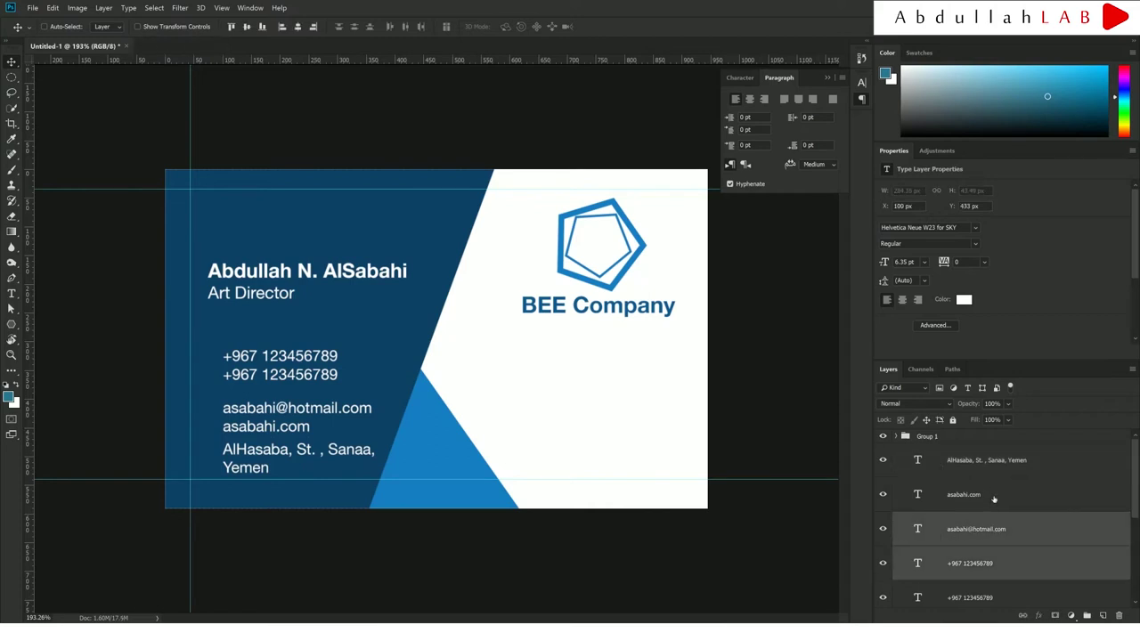
click(994, 497)
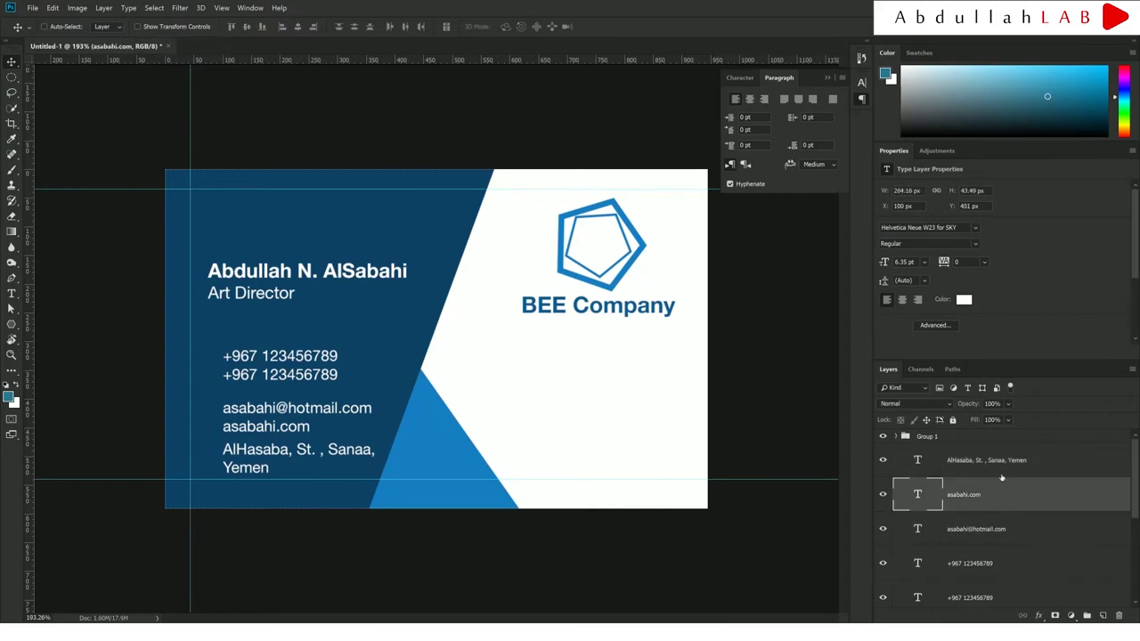
shift+click(1001, 464)
drag(402, 383, 402, 375)
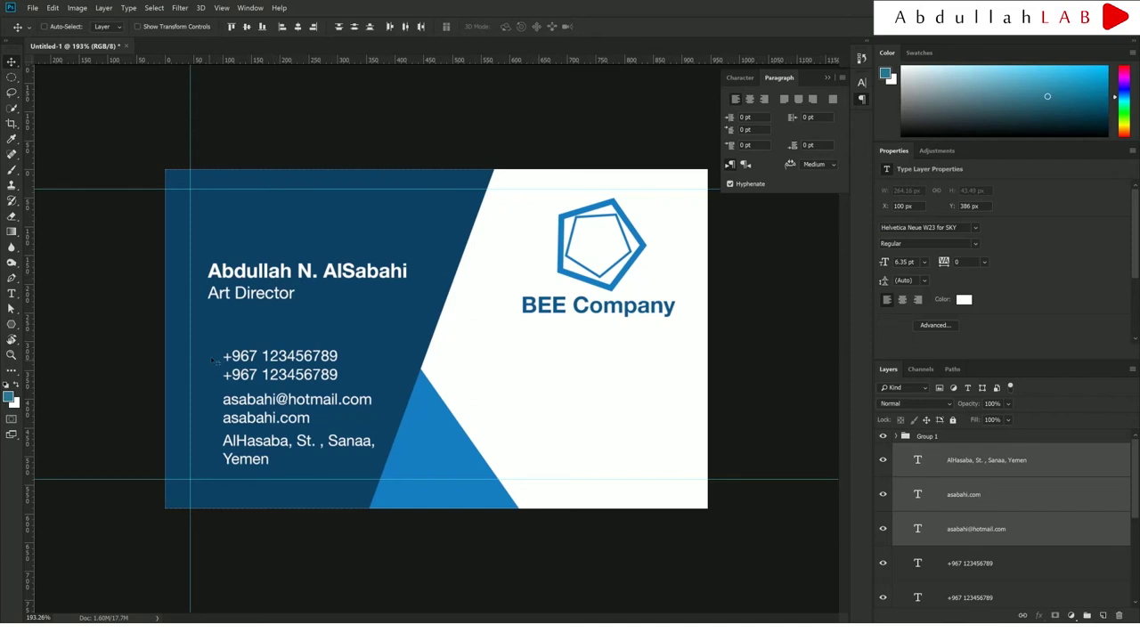
drag(189, 330, 208, 329)
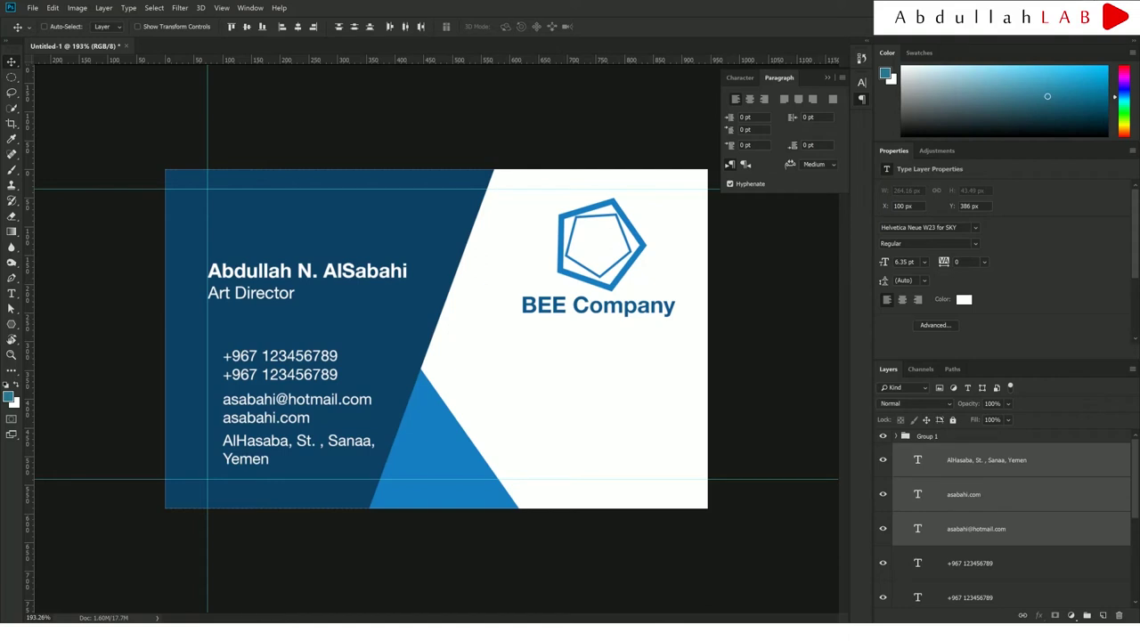
key(alt+Tab)
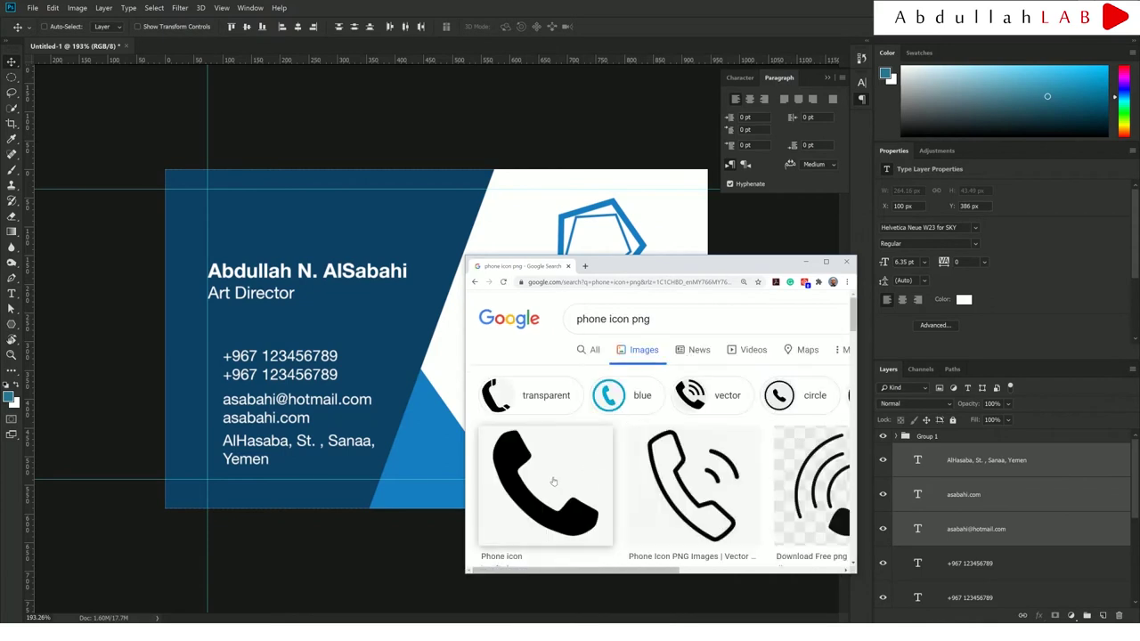
- Copy the Pngtree outline phone icon from Google Images and paste it into the card
click(554, 482)
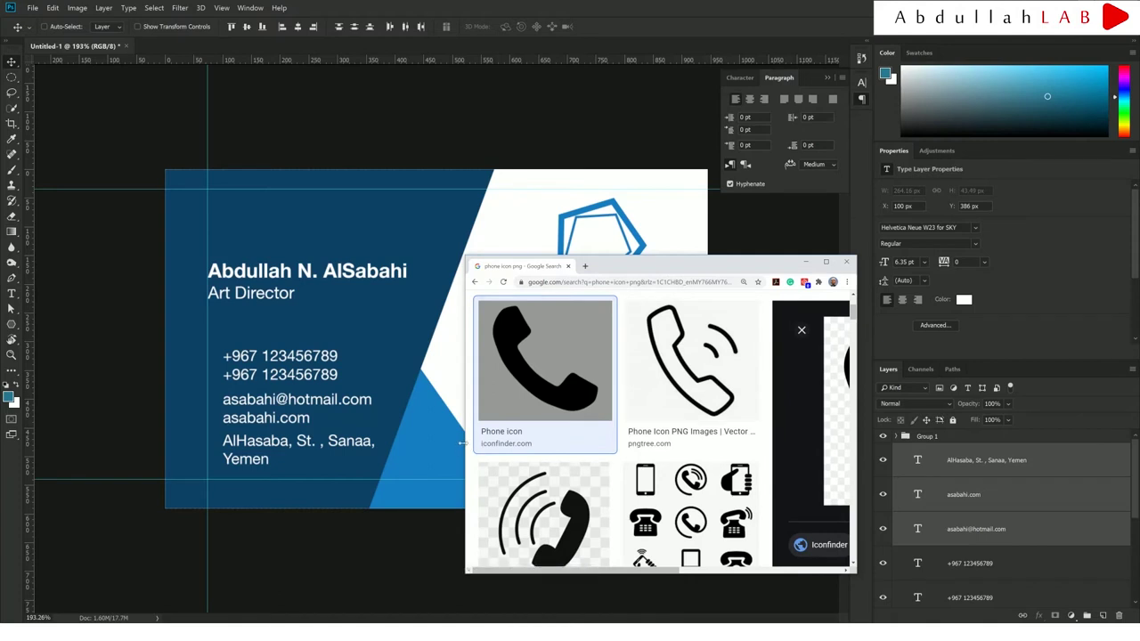
drag(462, 443, 306, 443)
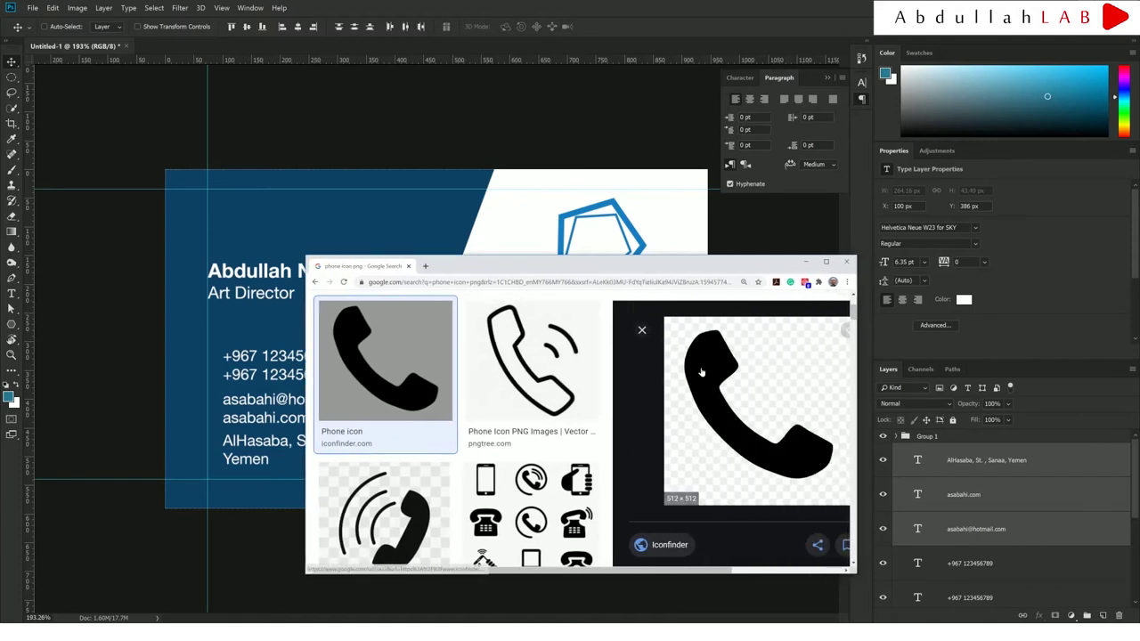
right_click(705, 370)
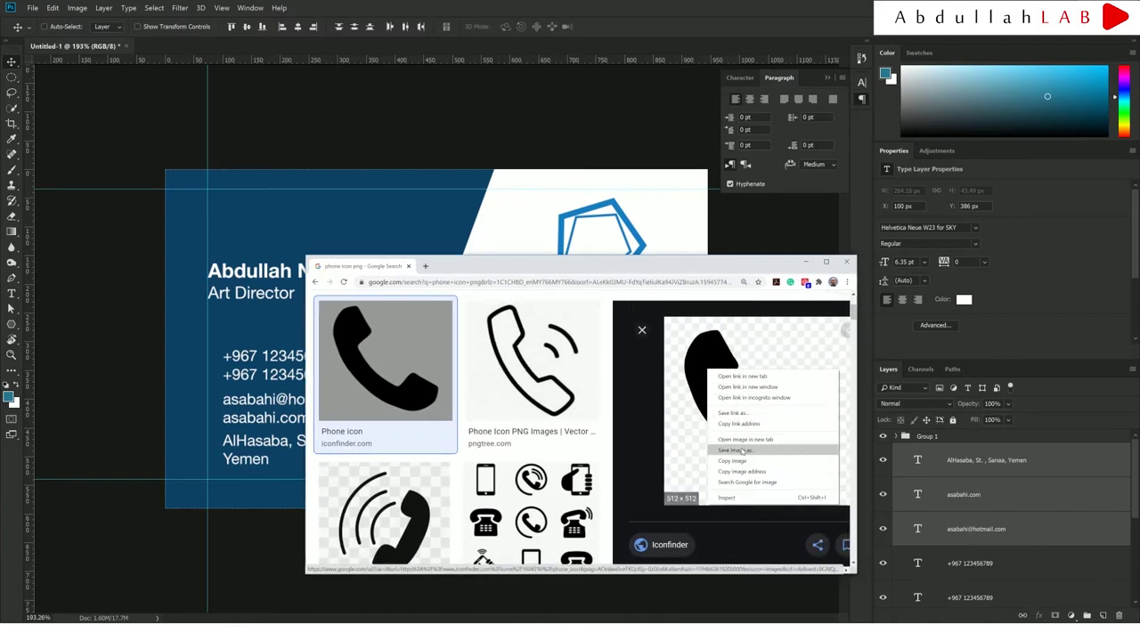
click(532, 374)
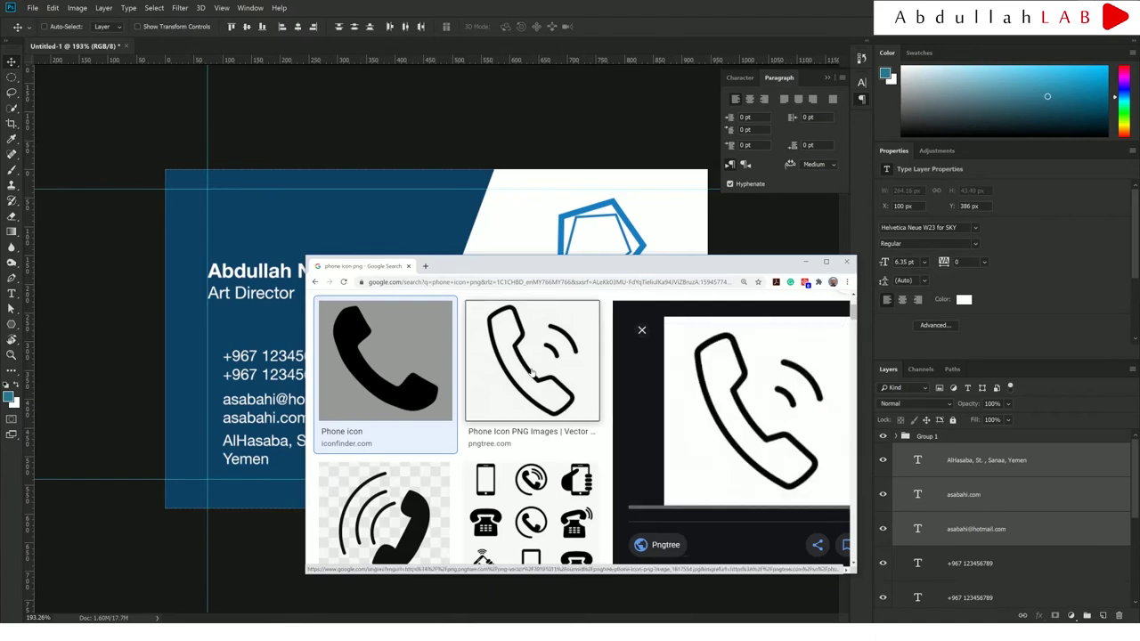
right_click(732, 399)
click(770, 490)
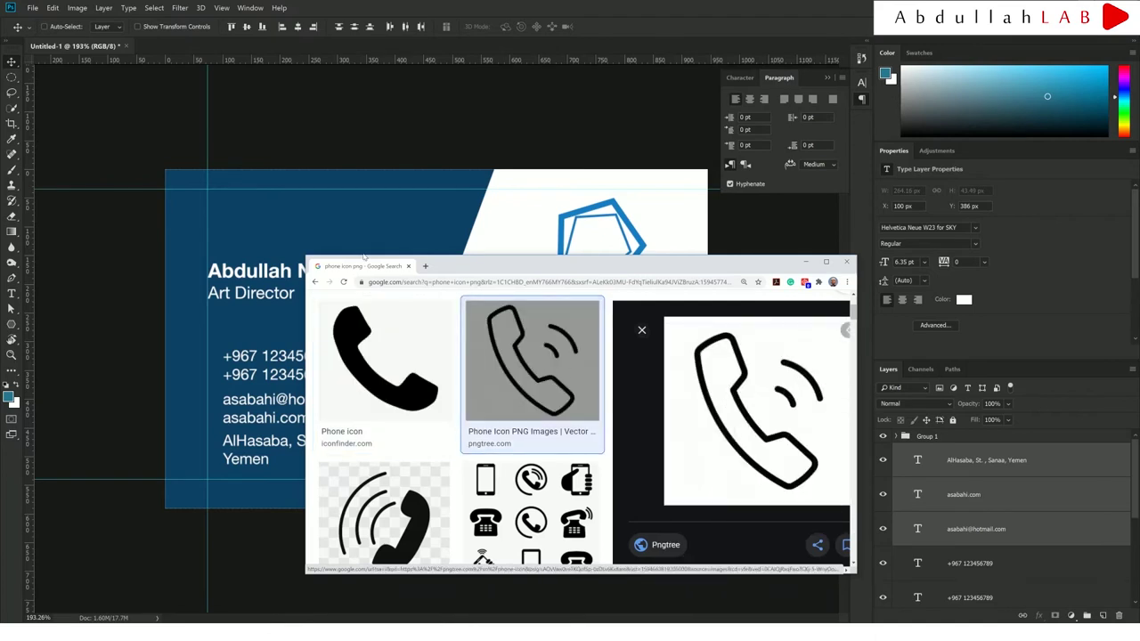
click(363, 254)
key(ctrl+v)
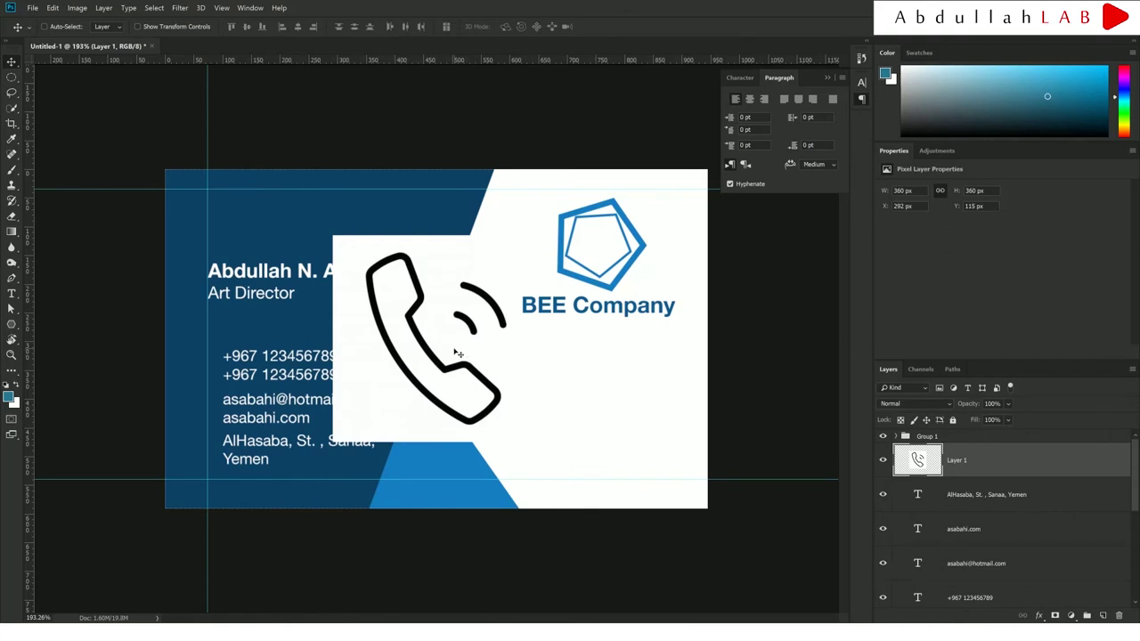
- Magic Wand the black phone outline onto its own layer and hide the original Layer 1
key(w)
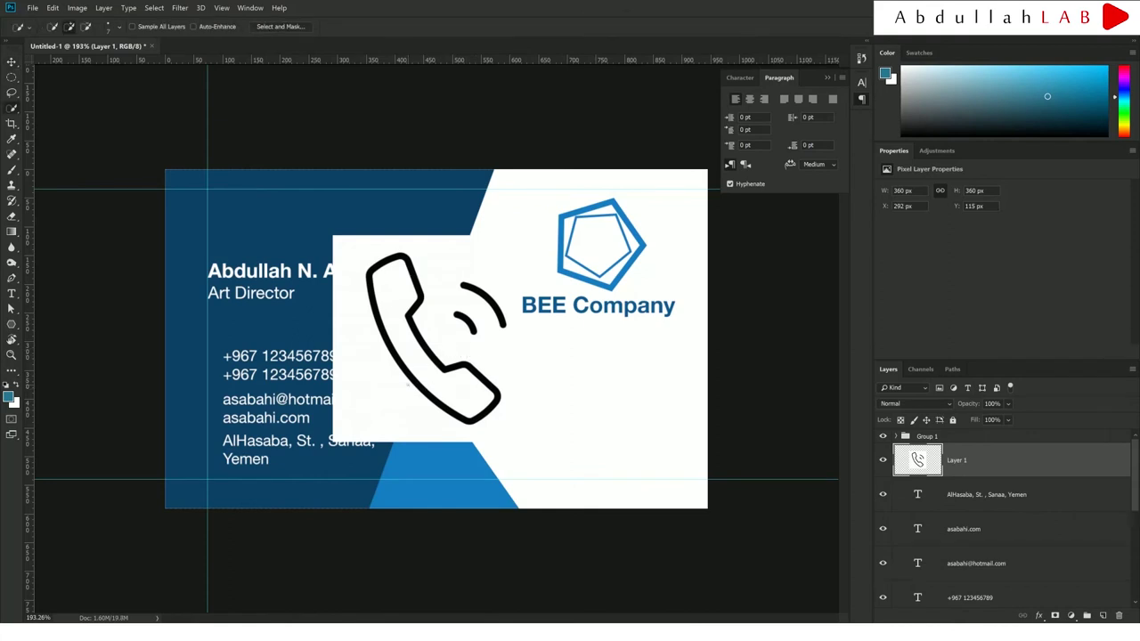
key(shift+w)
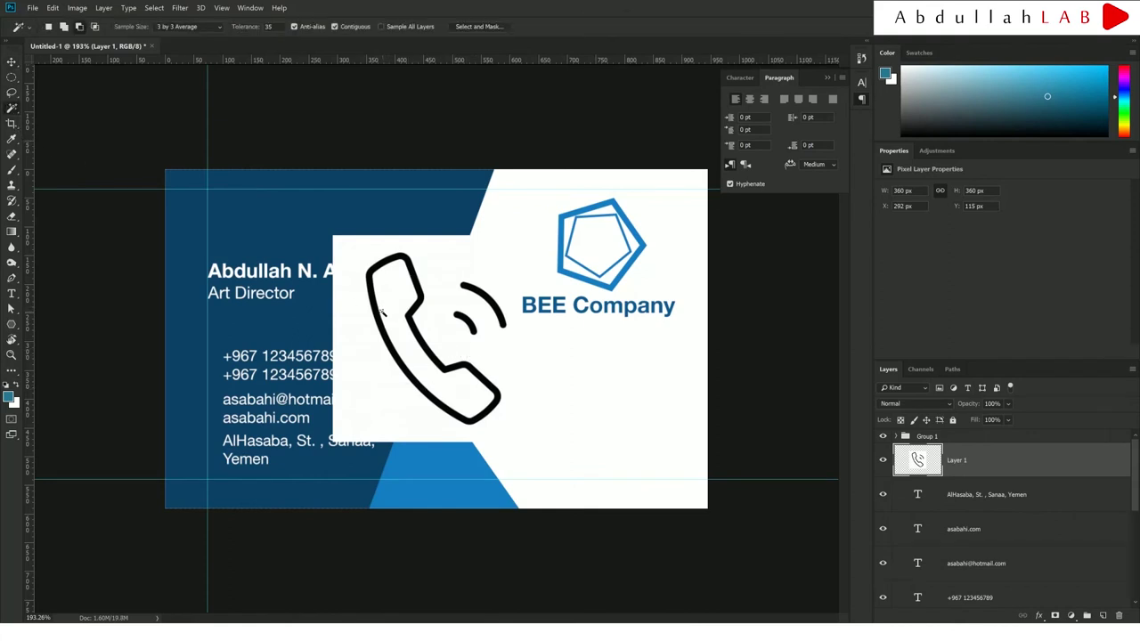
click(458, 356)
key(ctrl+j)
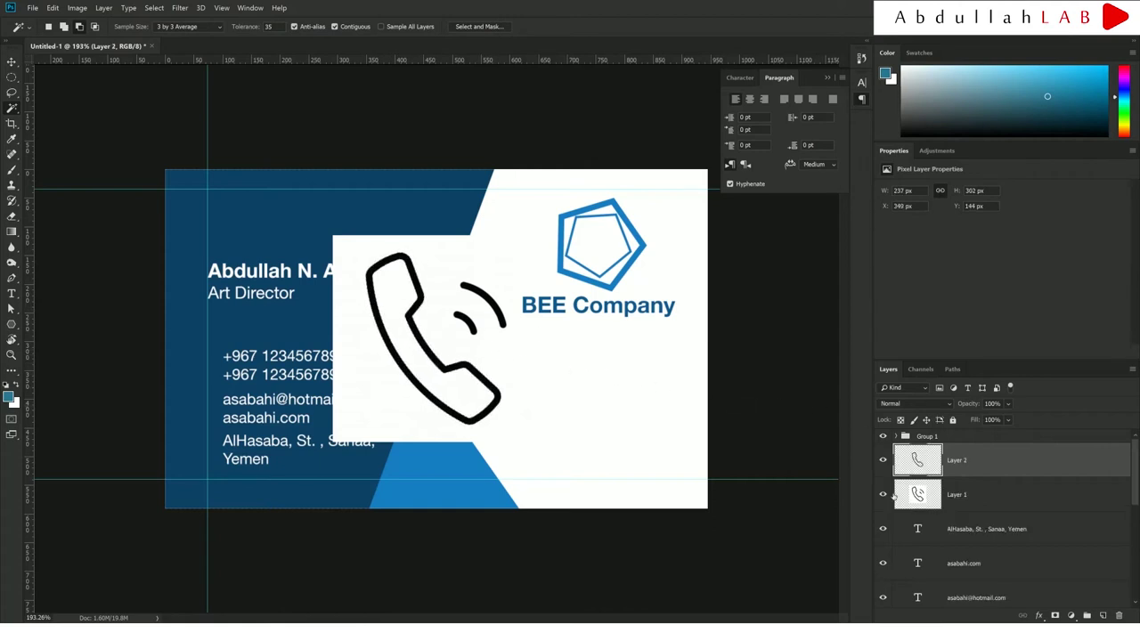
click(883, 495)
key(v)
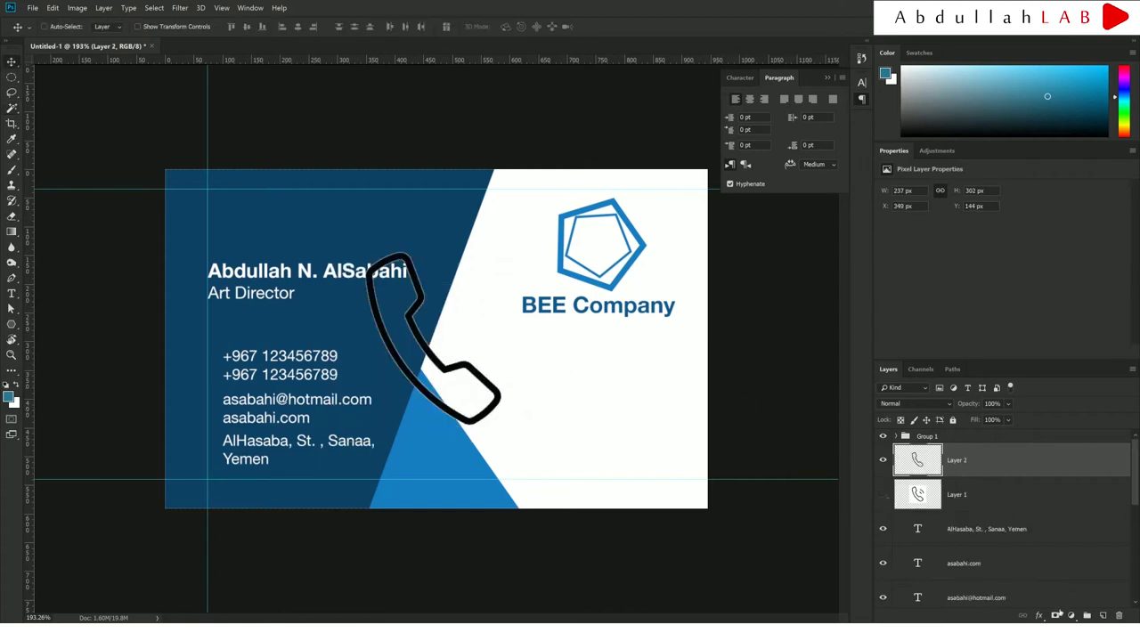
- Give the cut-out phone a white Color Overlay sampled from the card text
click(1039, 614)
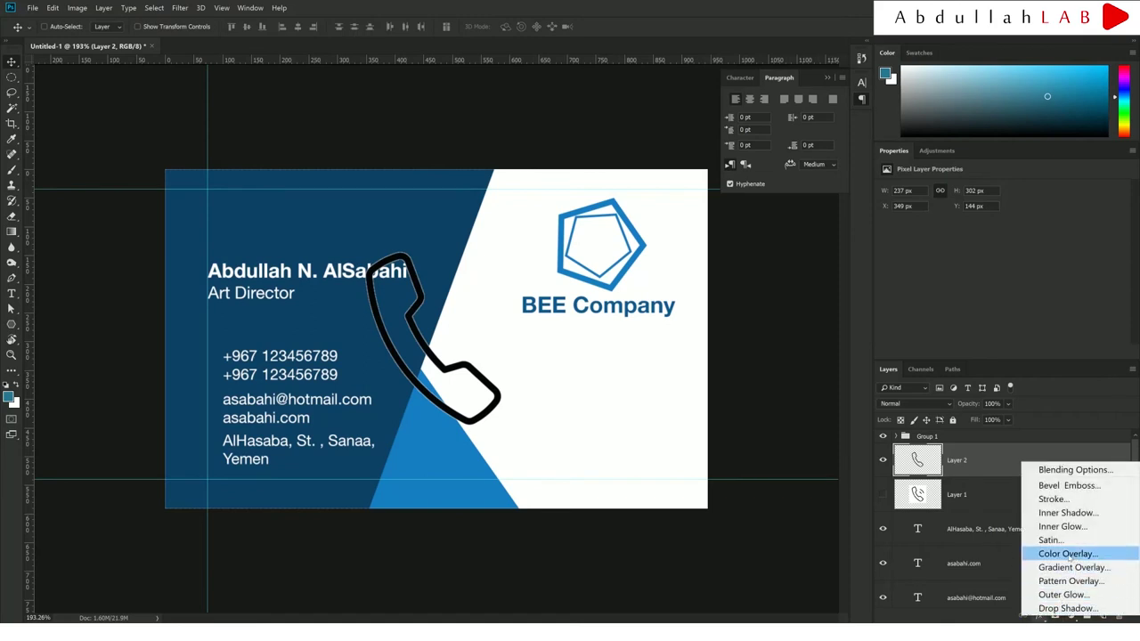
click(1068, 554)
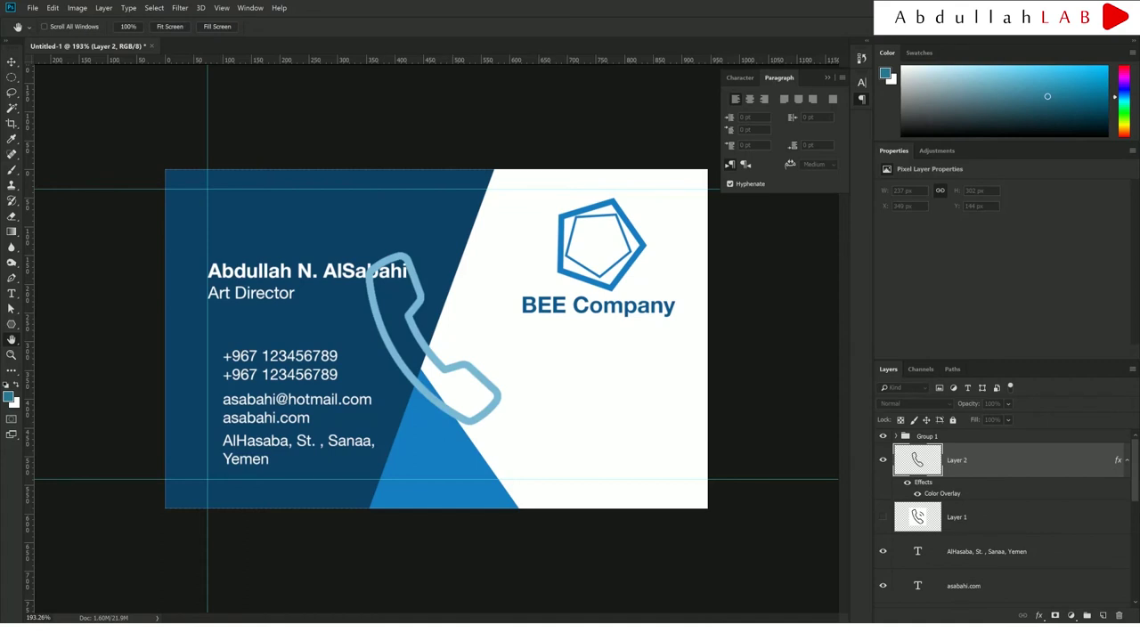
drag(579, 247, 628, 245)
click(852, 298)
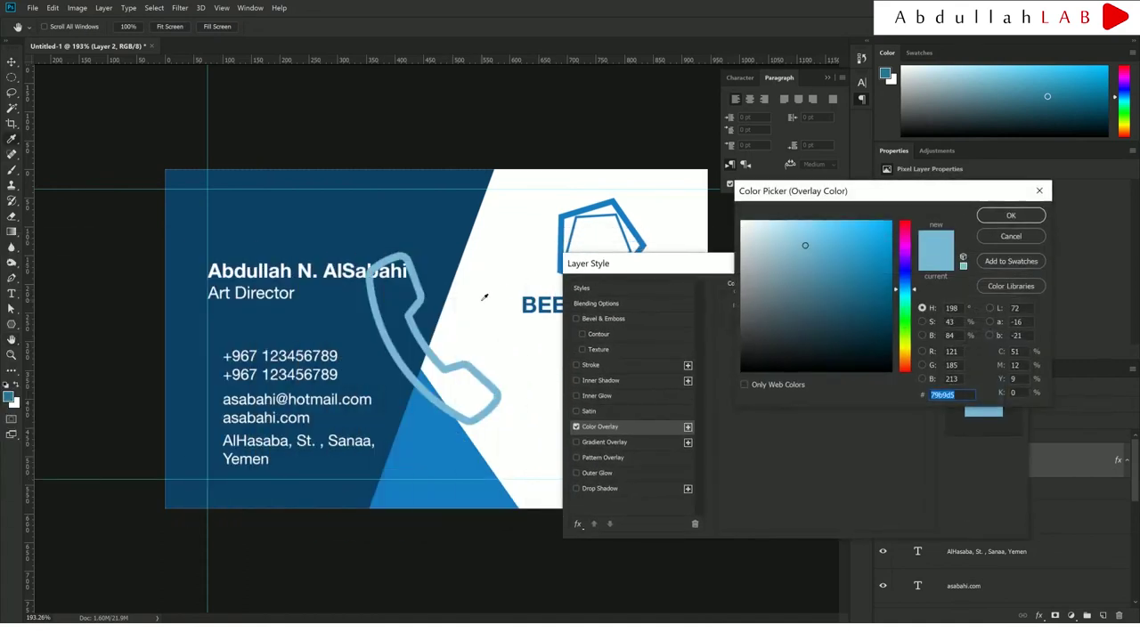
click(485, 296)
key(Return)
- Shrink the white phone icon to about a quarter size and place it beside the first phone number
key(Return)
drag(484, 387, 367, 382)
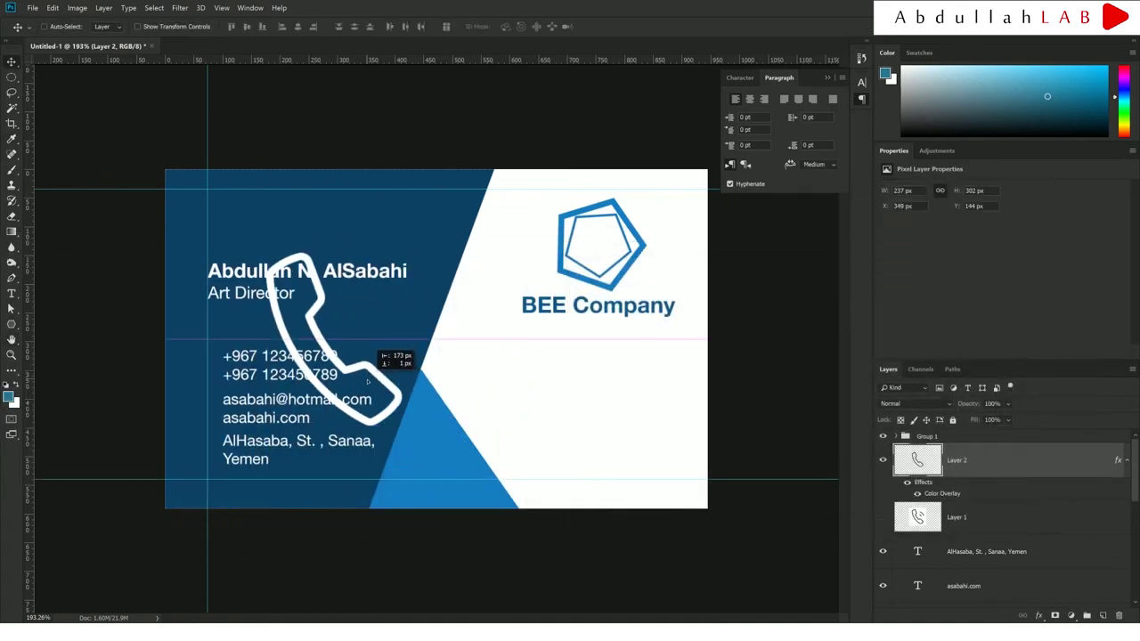
key(ctrl+t)
mouse_move(403, 427)
mouse_down()
mouse_move(340, 348)
mouse_move(255, 367)
mouse_move(207, 348)
mouse_up()
key(Return)
key(ctrl+t)
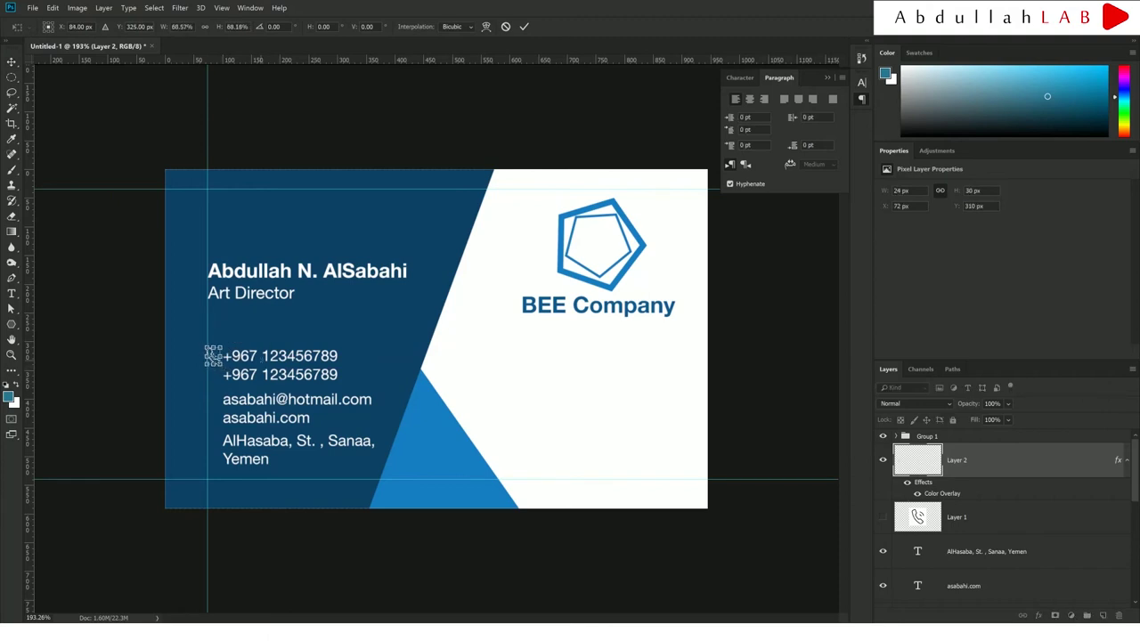
key(Return)
right_click(260, 356)
click(294, 362)
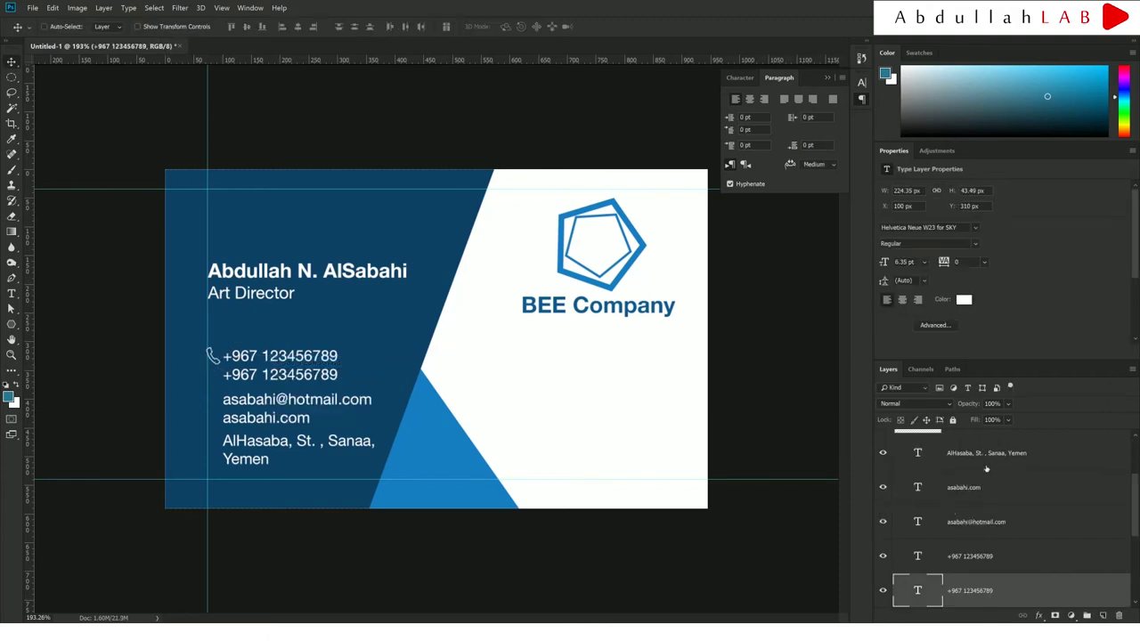
- Nudge the contact text layers slightly right of the phone icon
key(ctrl+alt+a)
drag(336, 355, 340, 354)
key(t)
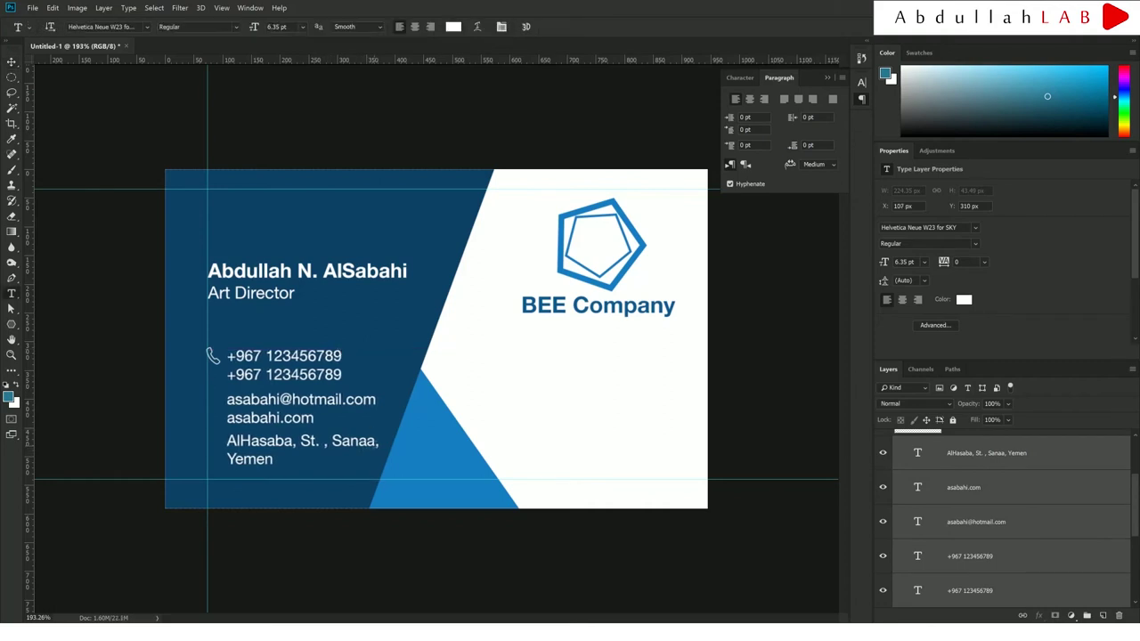
- Delete the comma before Yemen in the address
click(381, 441)
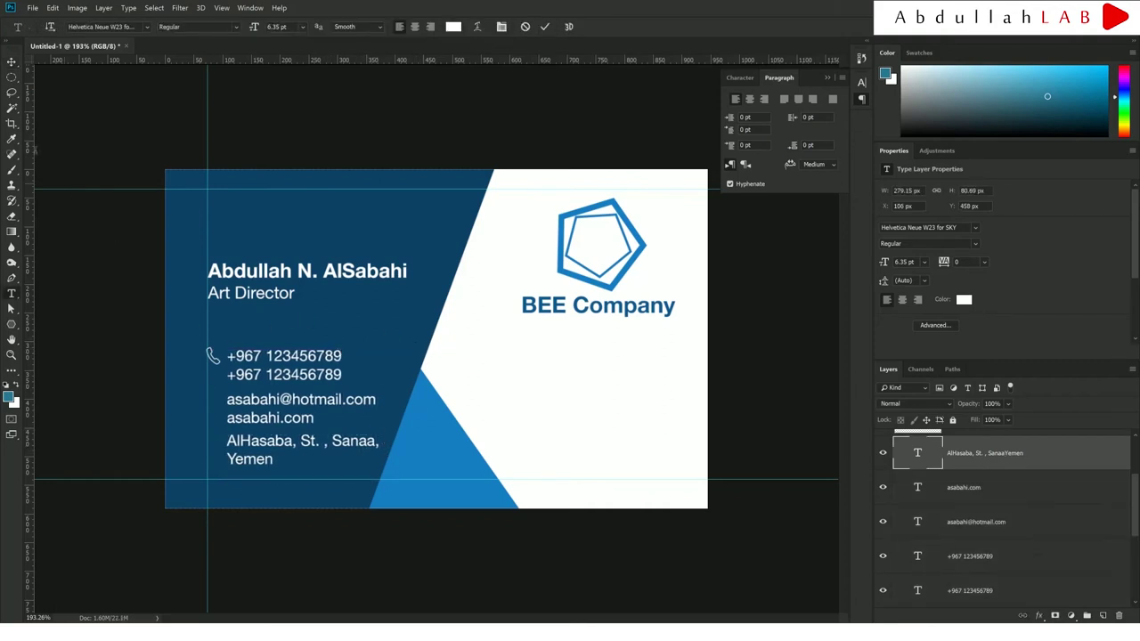
key(BackSpace)
key(ctrl+Return)
key(v)
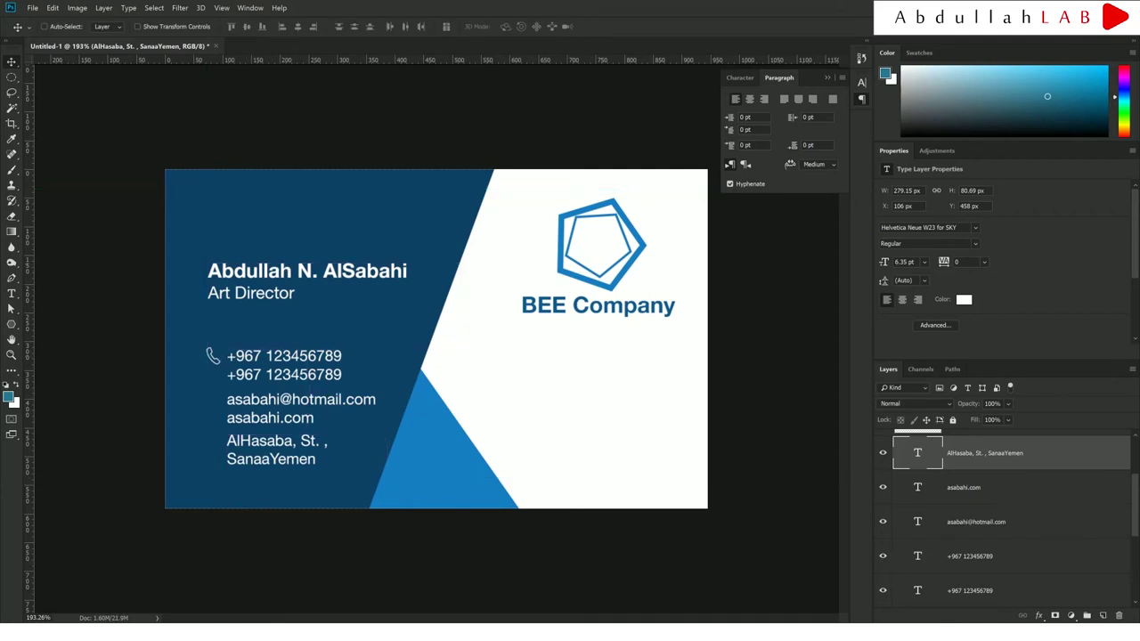
click(339, 591)
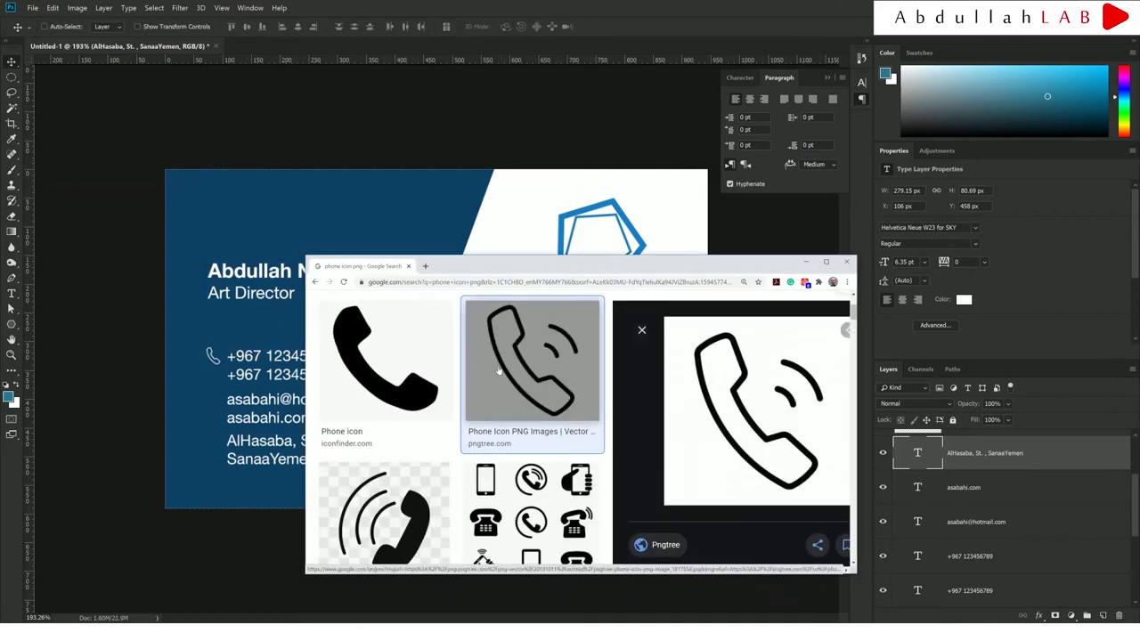
- Search Google Images for 'mobile icon png' and preview the Flaticon smartphone outline icon for copying
scroll(499, 373, up, 3)
double_click(432, 319)
text(m)
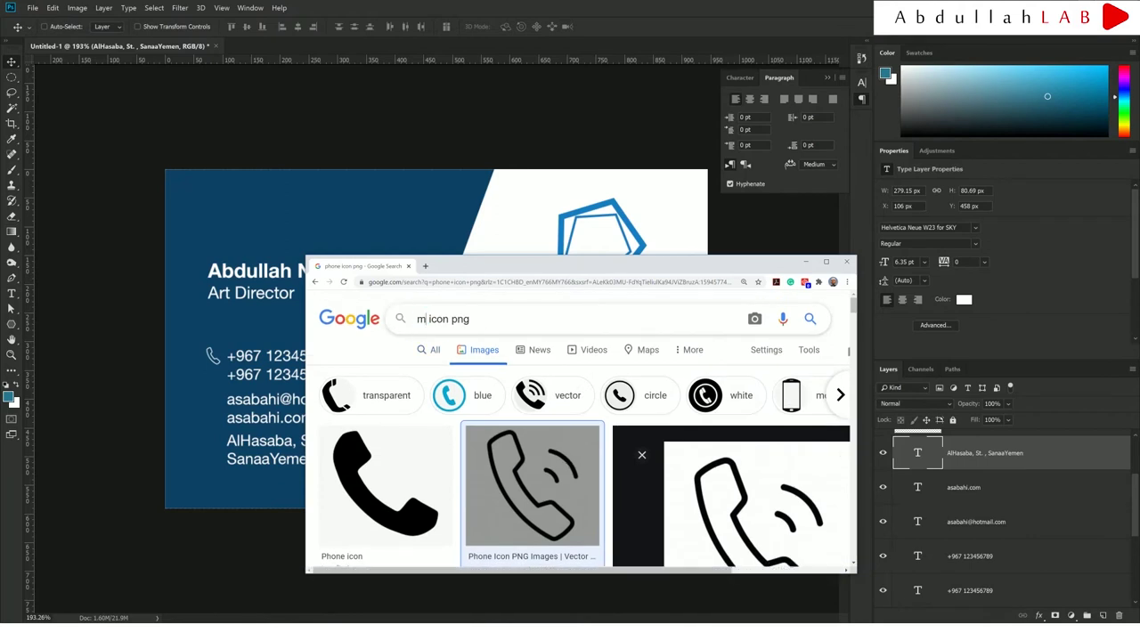
text(obile)
key(Return)
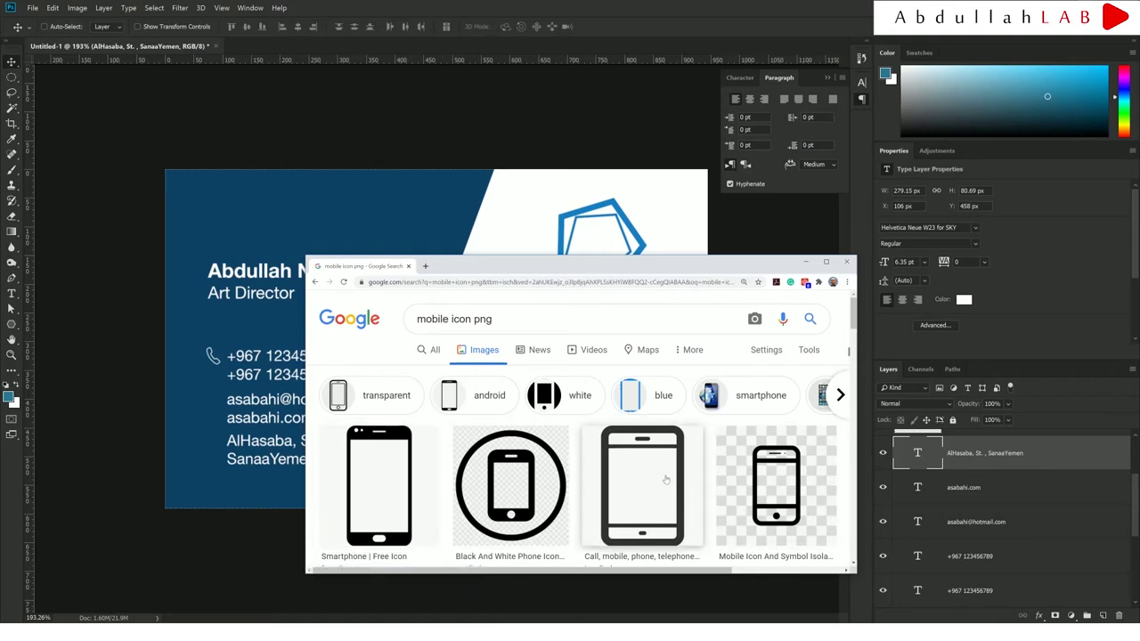
click(775, 485)
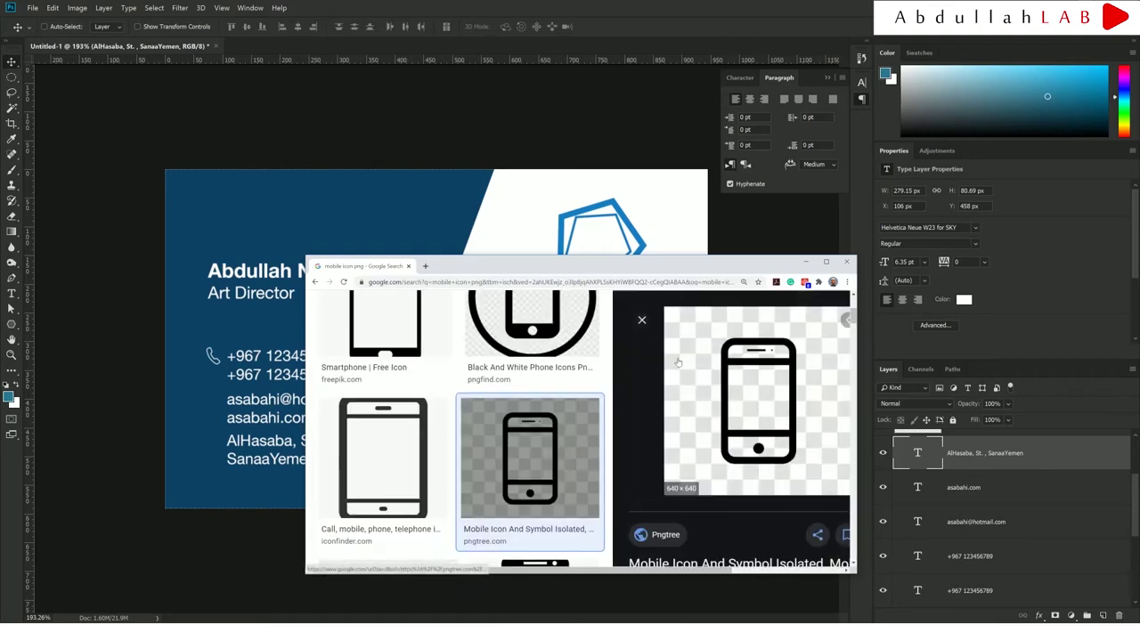
scroll(515, 448, down, 3)
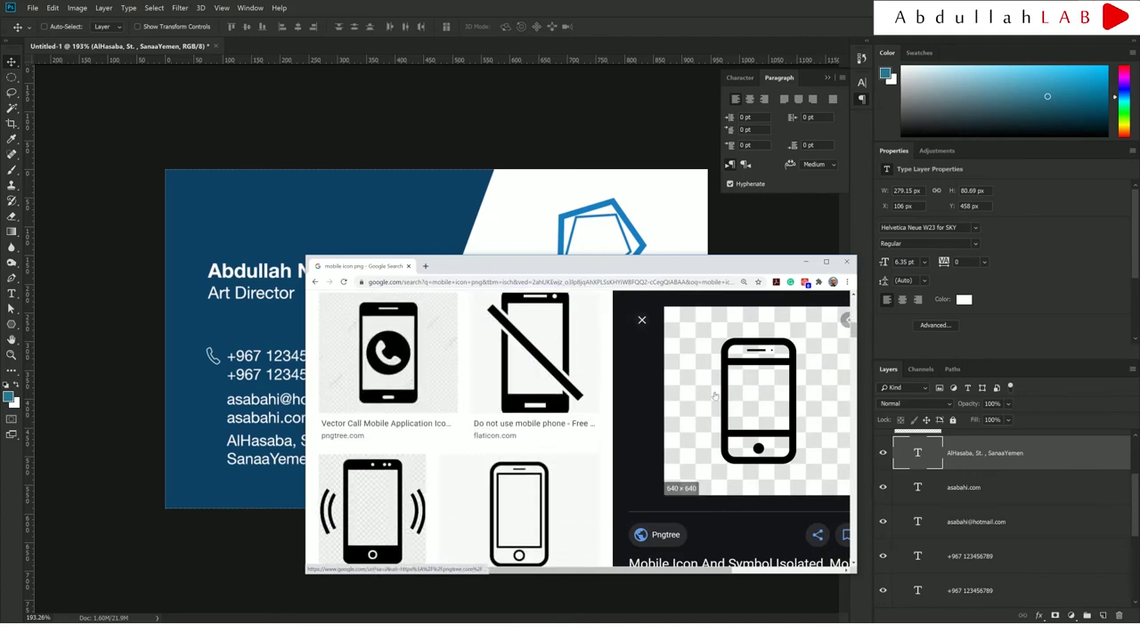
click(519, 503)
right_click(751, 358)
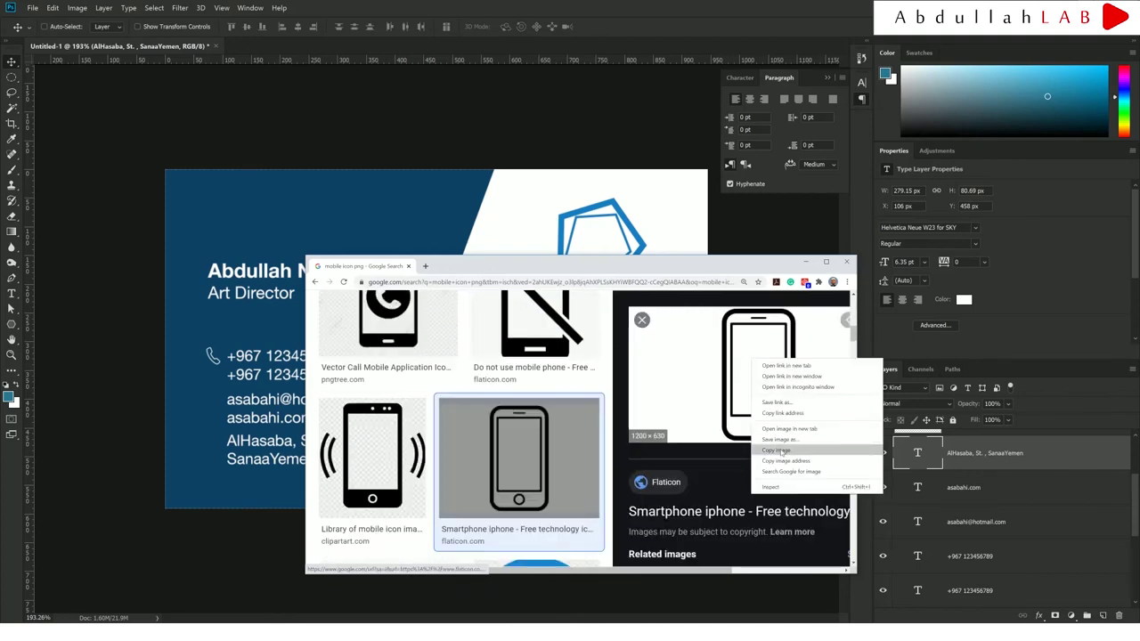
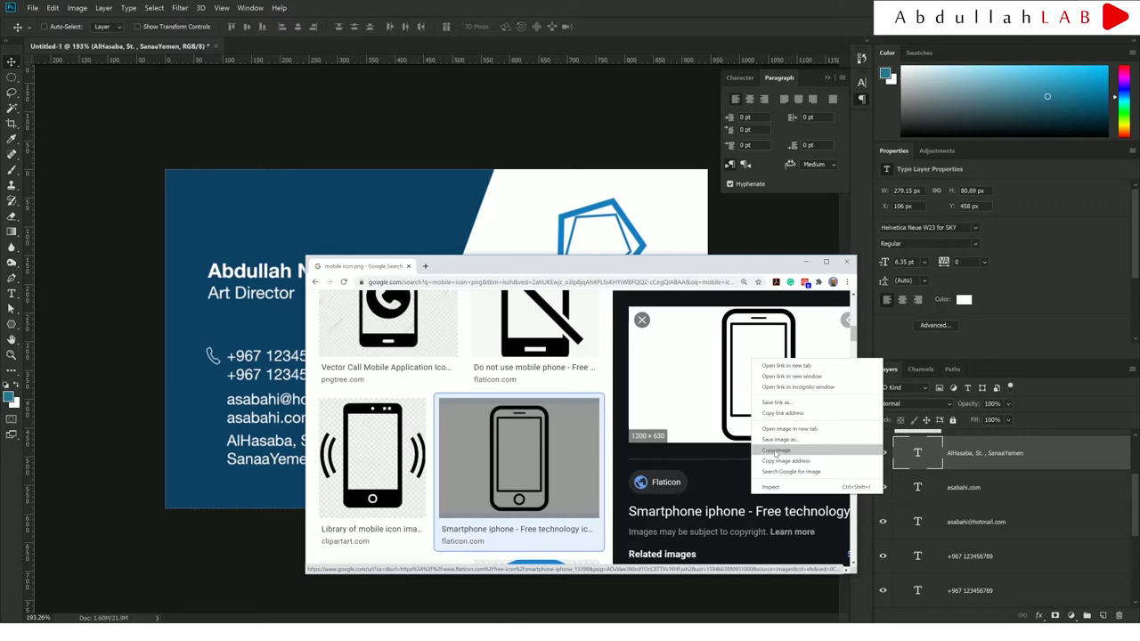
- Copy the phone icon image from the web, paste it onto the card and move it left
click(774, 453)
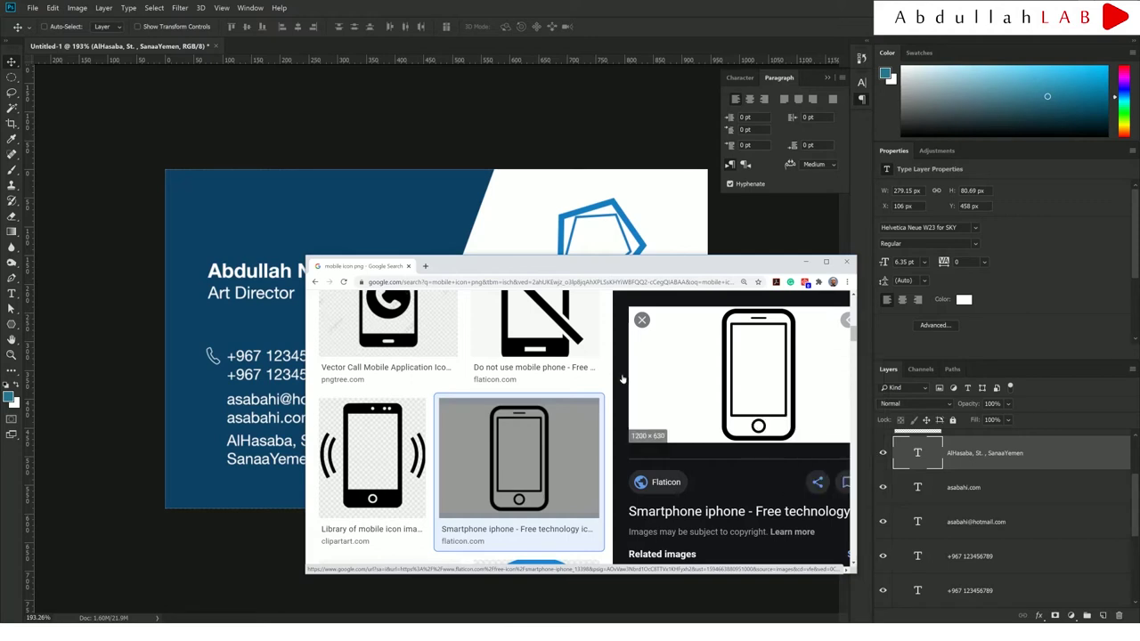
key(alt+Tab)
key(ctrl+v)
drag(523, 352, 420, 349)
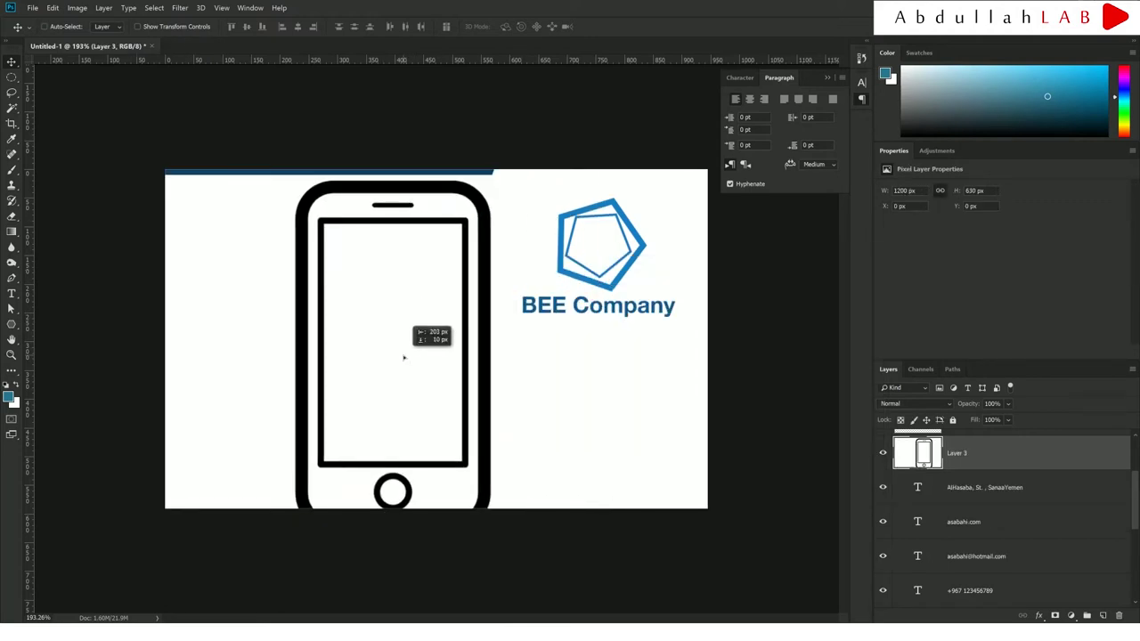
- Scale the pasted phone image down and Magic Wand-select its black outline
key(ctrl+t)
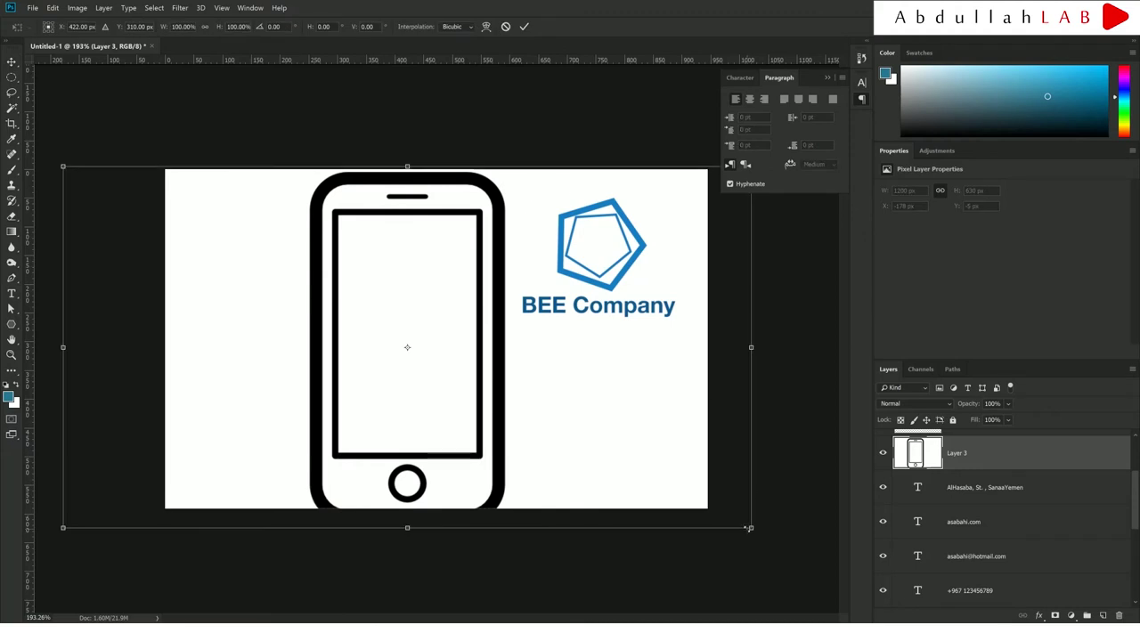
drag(746, 529, 711, 507)
key(Return)
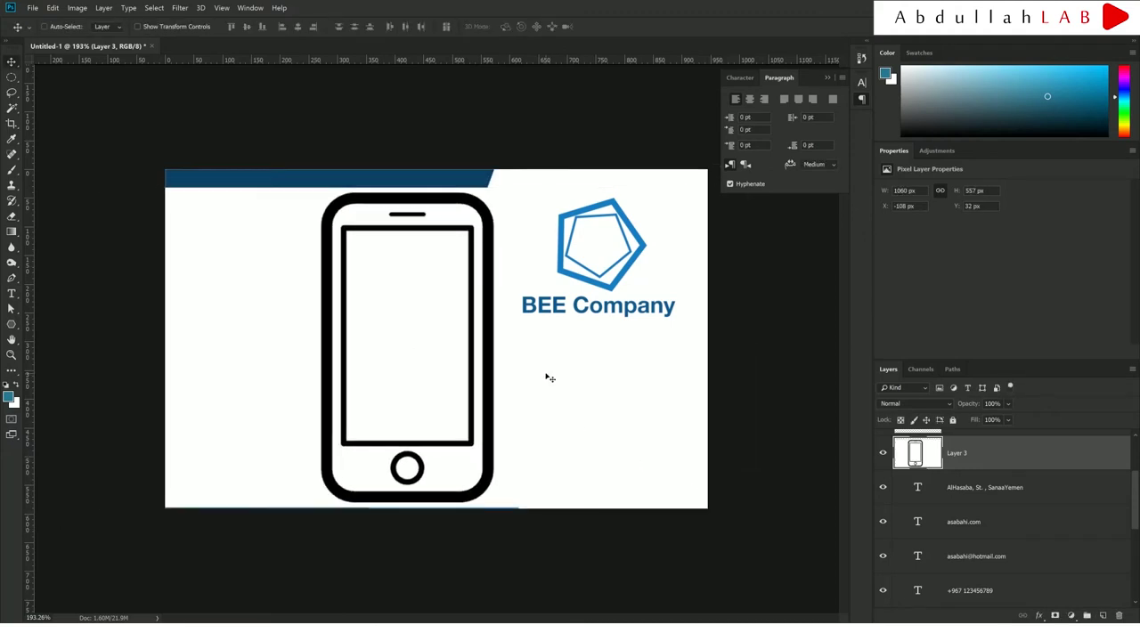
key(w)
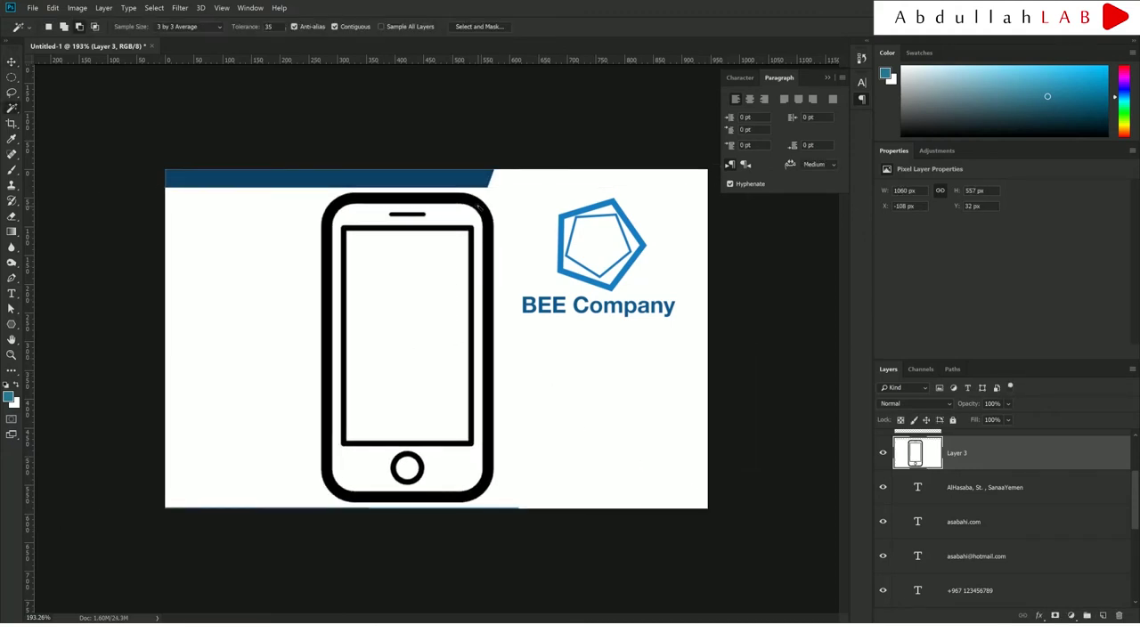
click(411, 218)
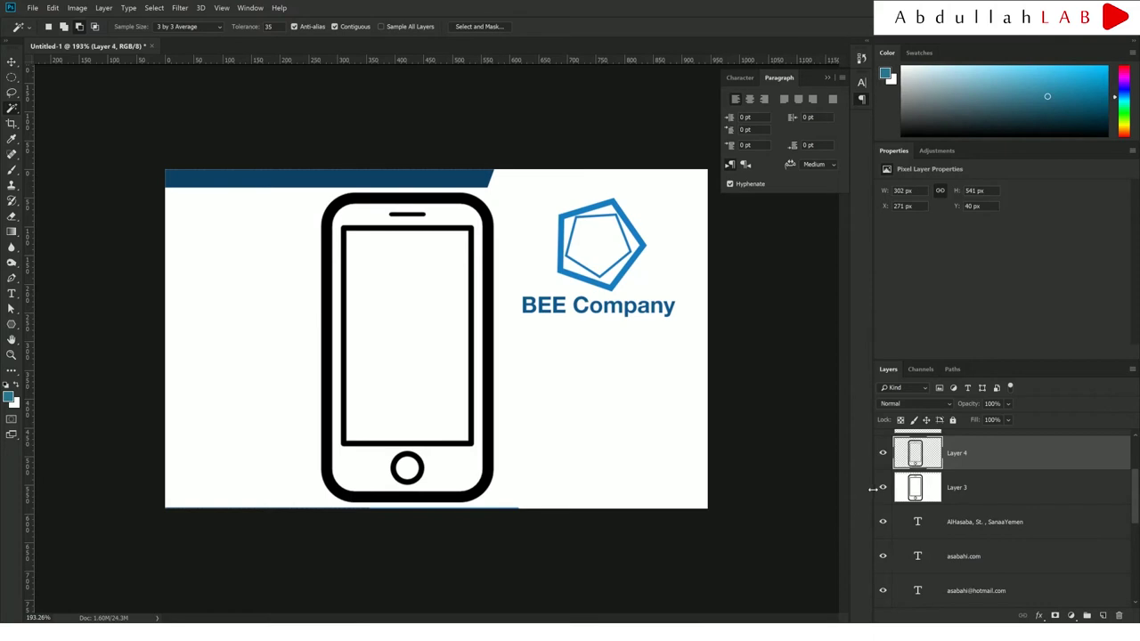
- Hide Layer 3 and shrink the isolated phone outline on Layer 4 to a small icon
click(882, 488)
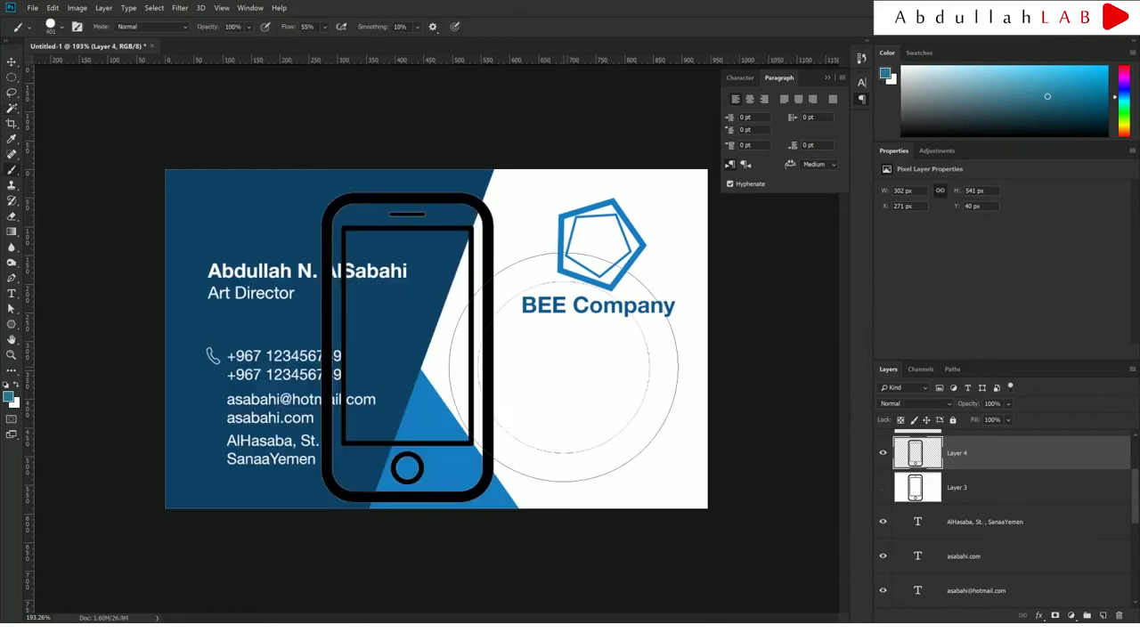
key(ctrl+t)
drag(492, 501, 453, 354)
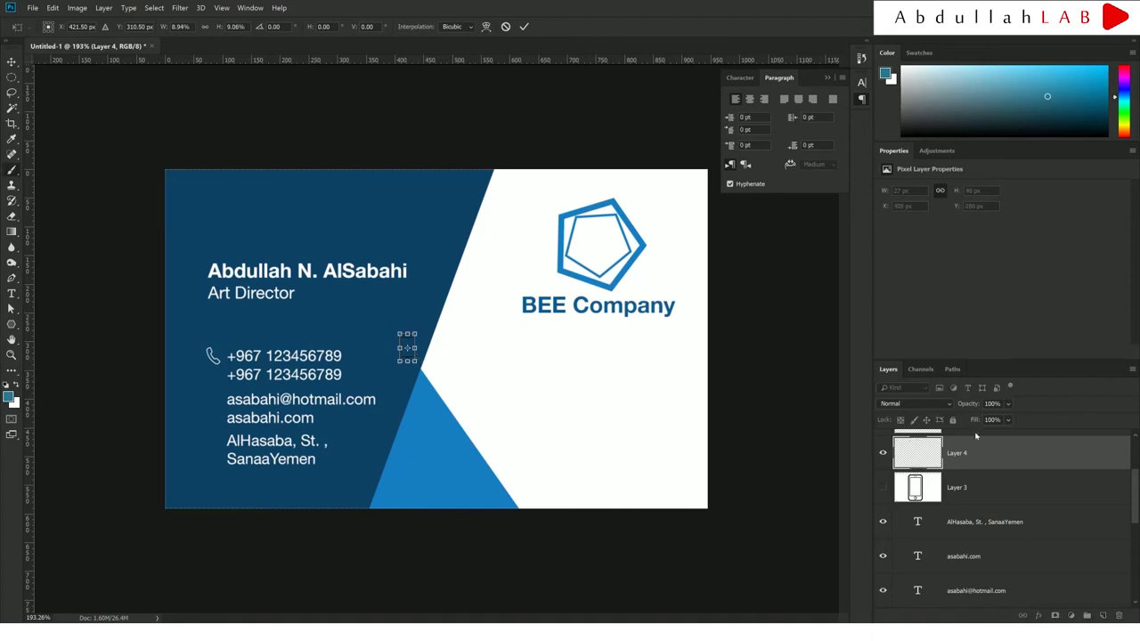
key(Return)
scroll(992, 458, up, 1)
scroll(991, 461, up, 1)
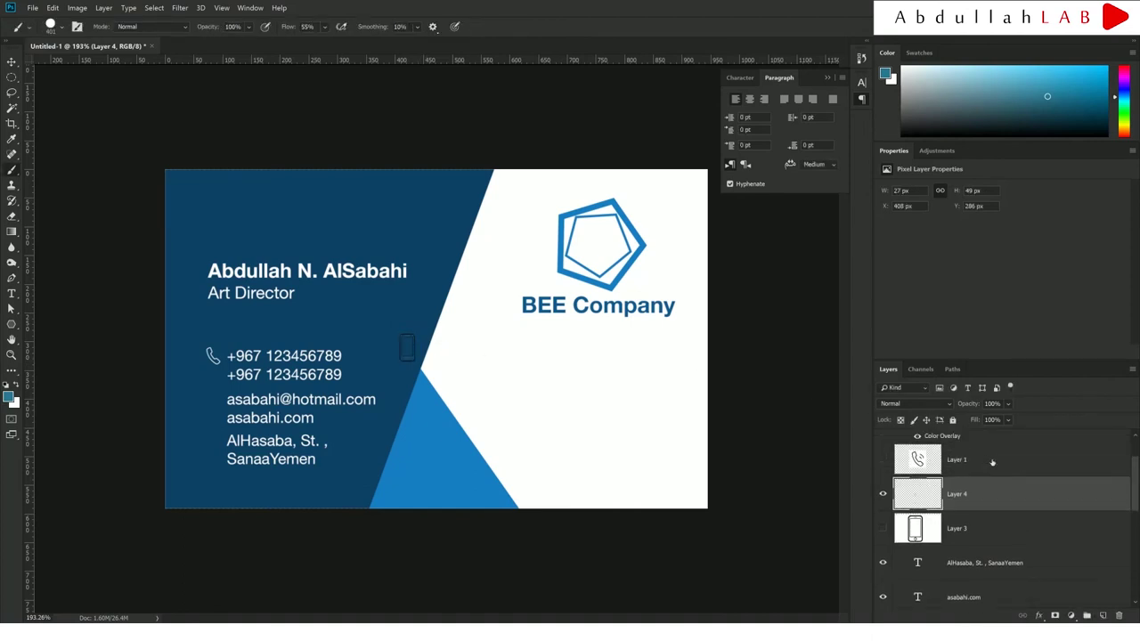
scroll(989, 465, up, 1)
scroll(970, 470, up, 1)
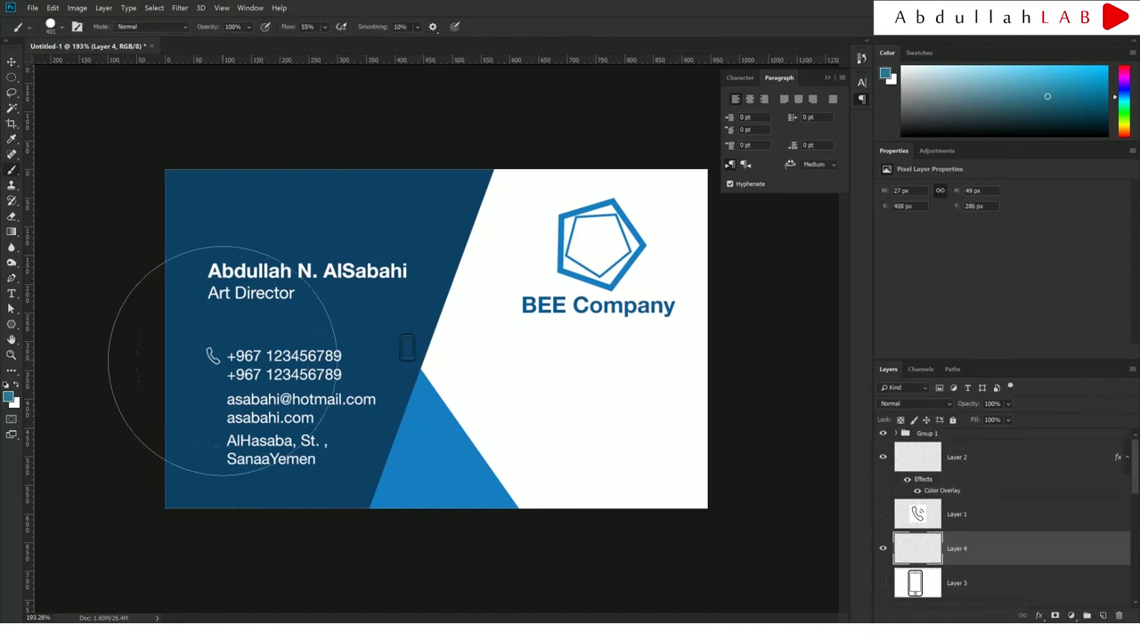
- Copy Layer 2's white colour-overlay style onto the phone outline on Layer 4
key(v)
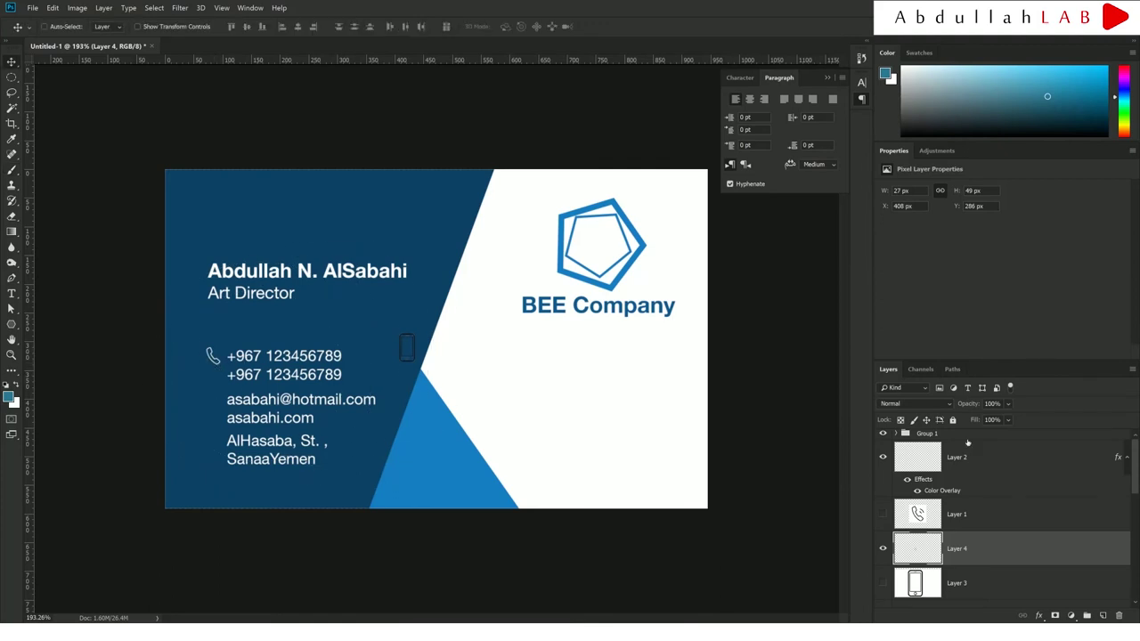
click(964, 464)
right_click(966, 465)
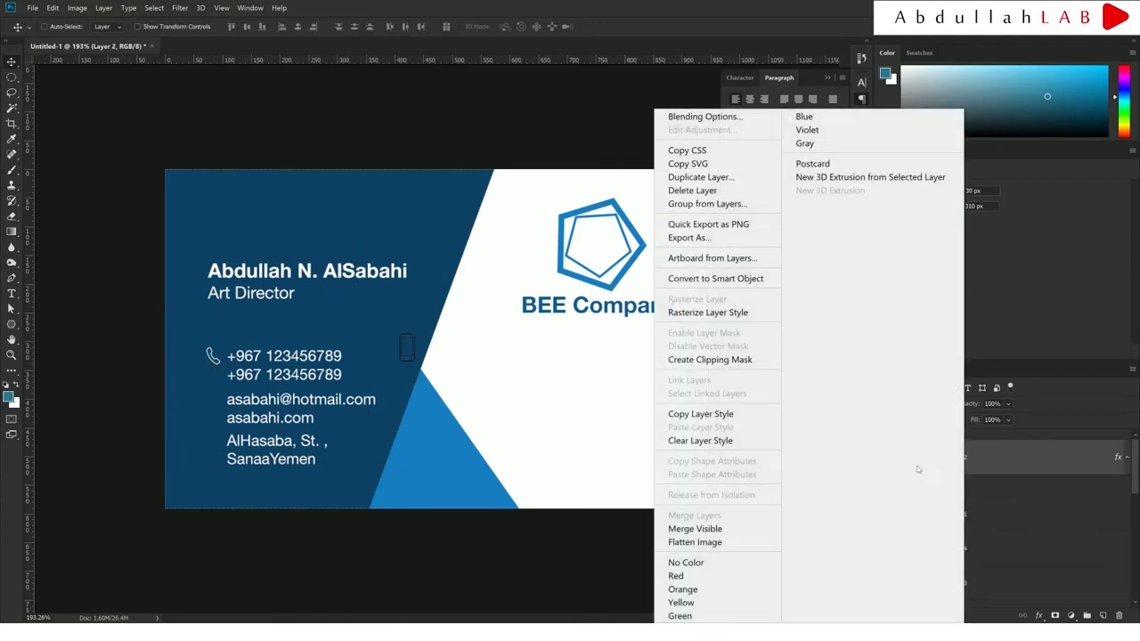
click(724, 417)
click(979, 546)
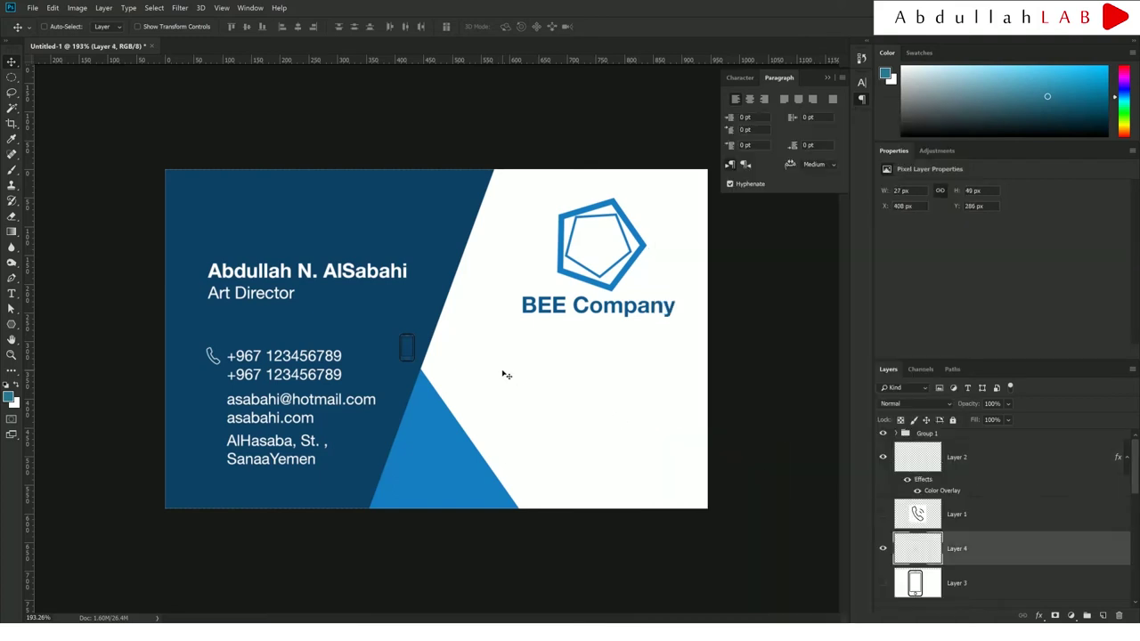
right_click(1003, 551)
click(891, 349)
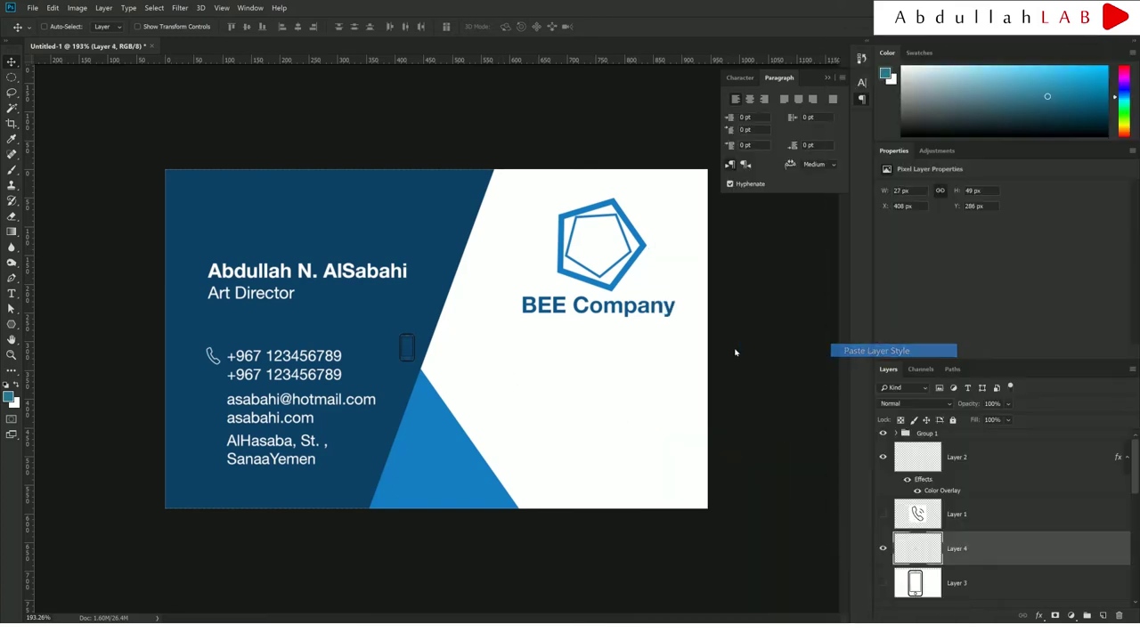
- Move the phone icon beside the second phone number and scale it to 18×32 px
drag(425, 375, 263, 389)
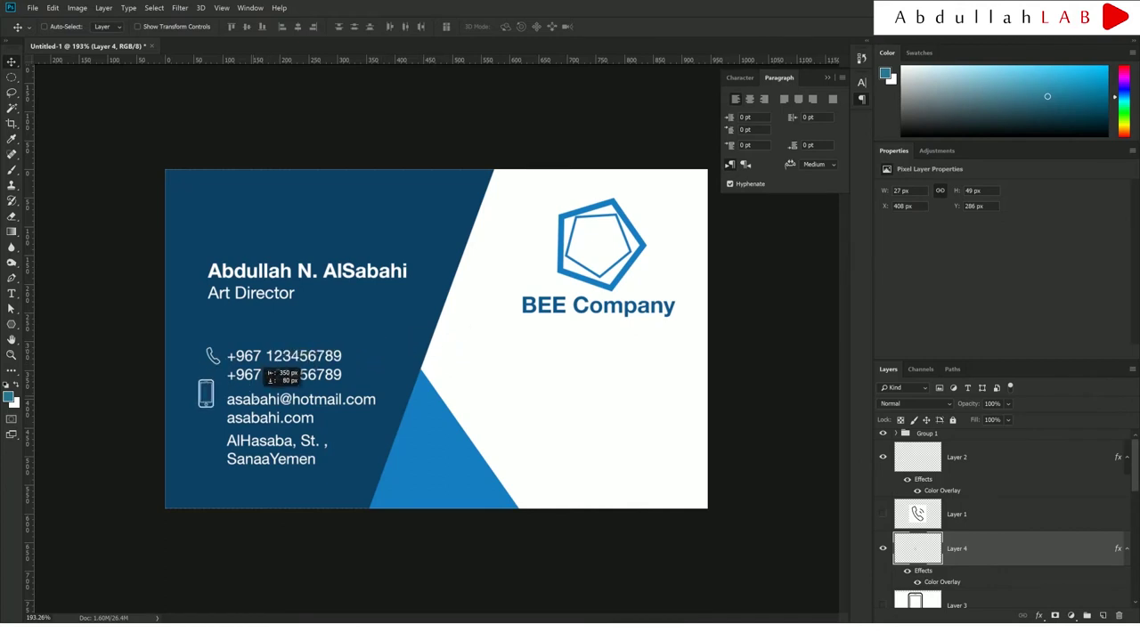
key(ctrl+t)
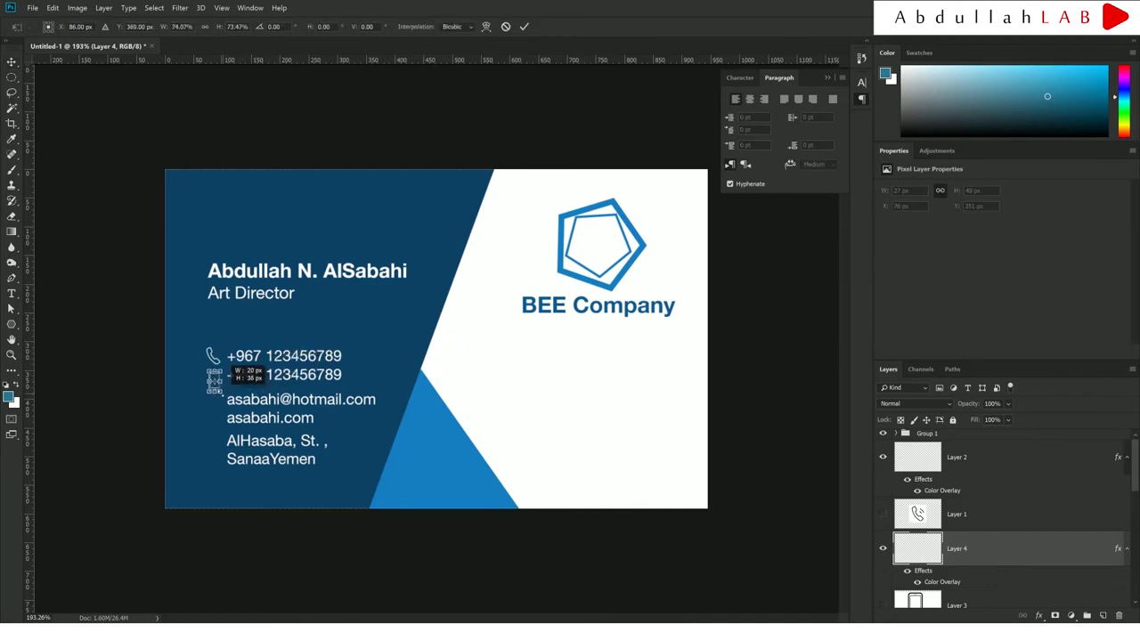
drag(227, 401, 220, 390)
key(Return)
- Nudge the mobile icon slightly down and shrink it a little
scroll(218, 370, up, 1)
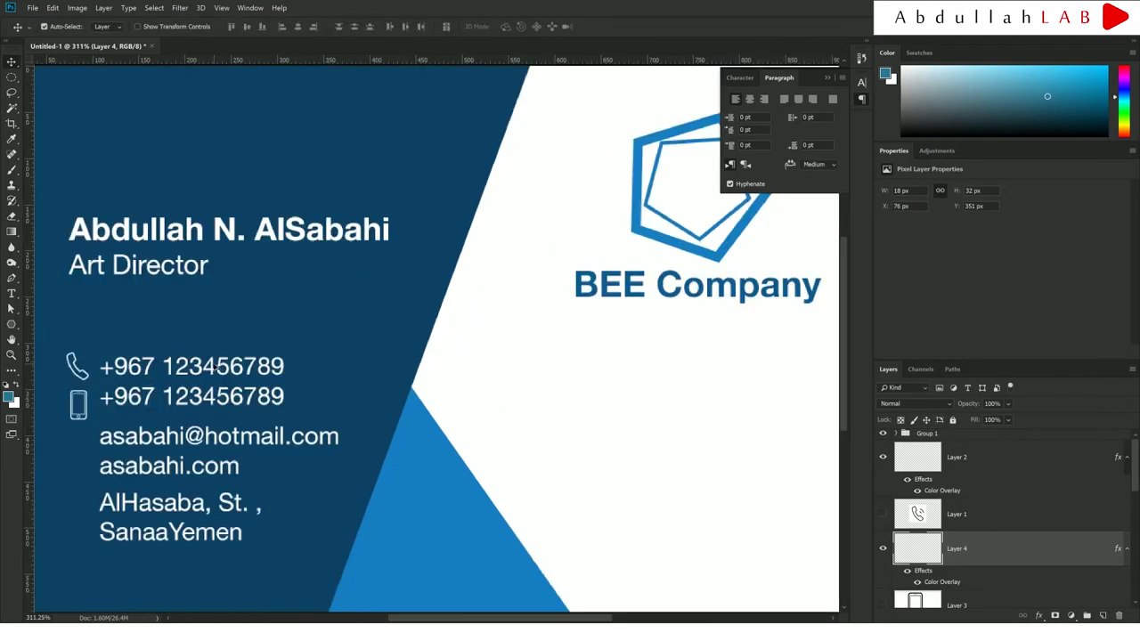
scroll(190, 344, up, 1)
mouse_move(402, 323)
mouse_down()
mouse_move(362, 346)
mouse_move(354, 338)
mouse_up()
key(ctrl+t)
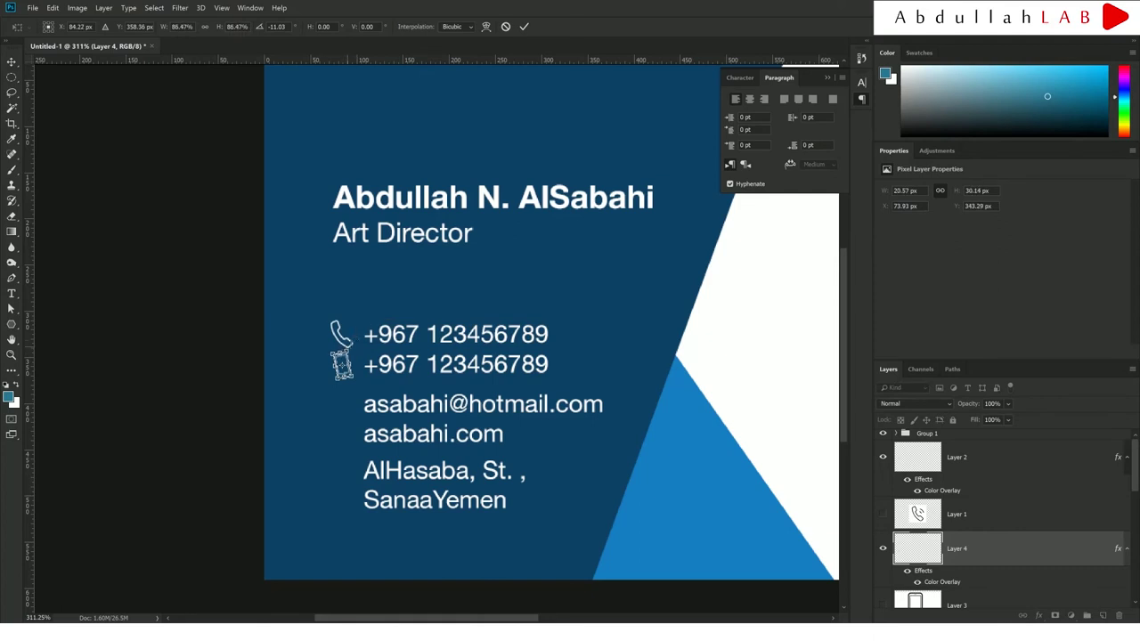
key(Return)
key(ctrl+1)
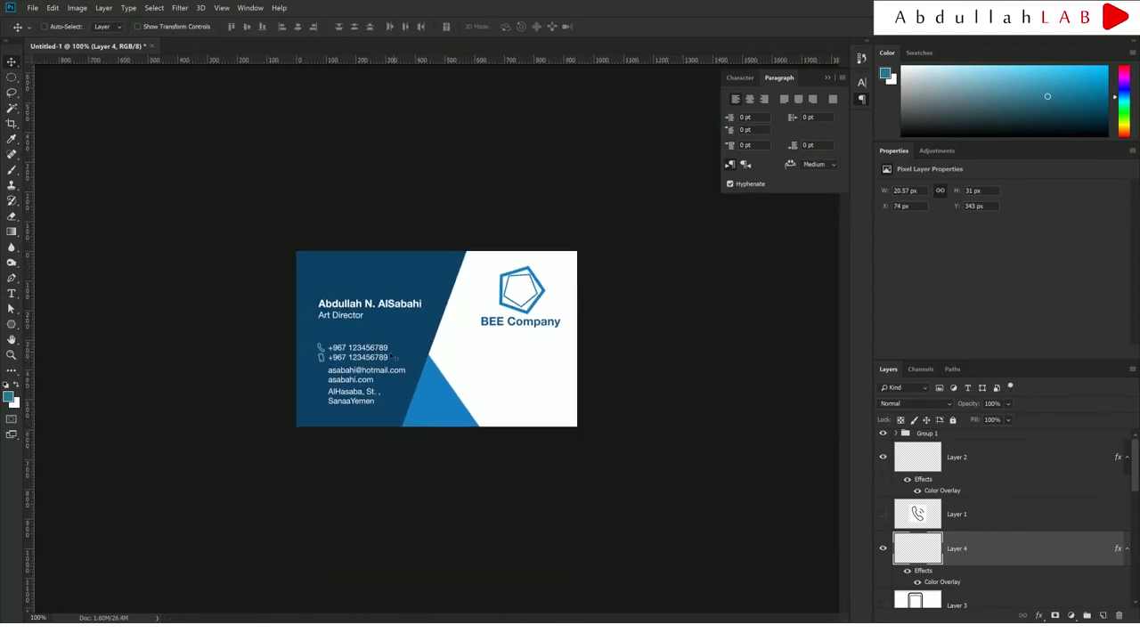
key(ctrl+plus)
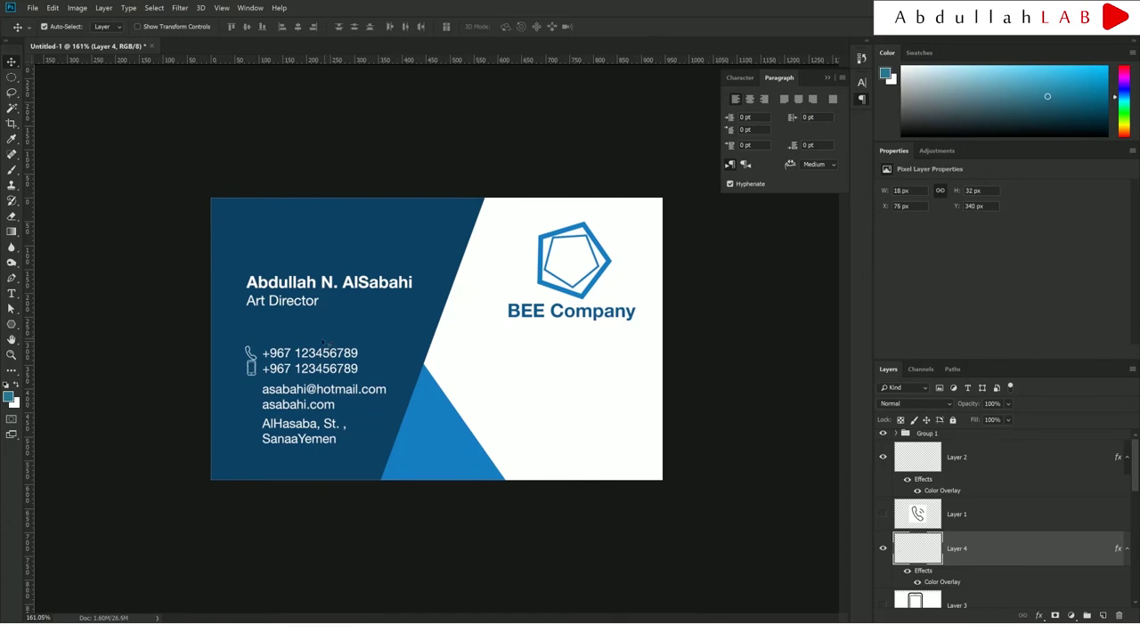
key(ctrl+t)
drag(258, 379, 257, 374)
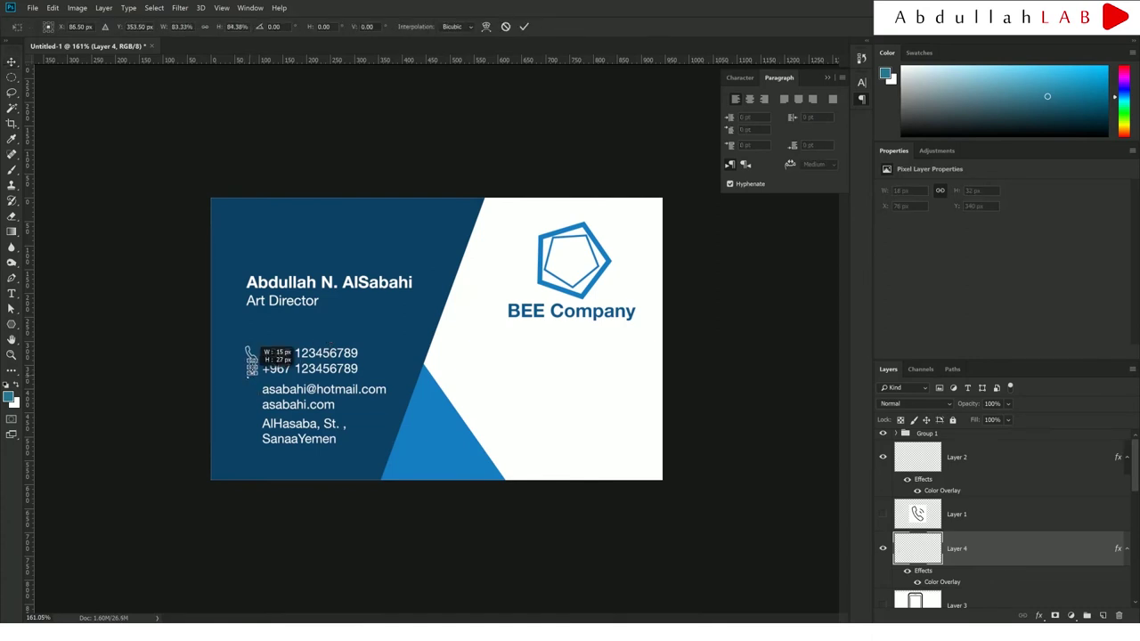
key(Return)
- Shrink the call icon on Layer 2 to 19×24 px to match the mobile icon
click(980, 460)
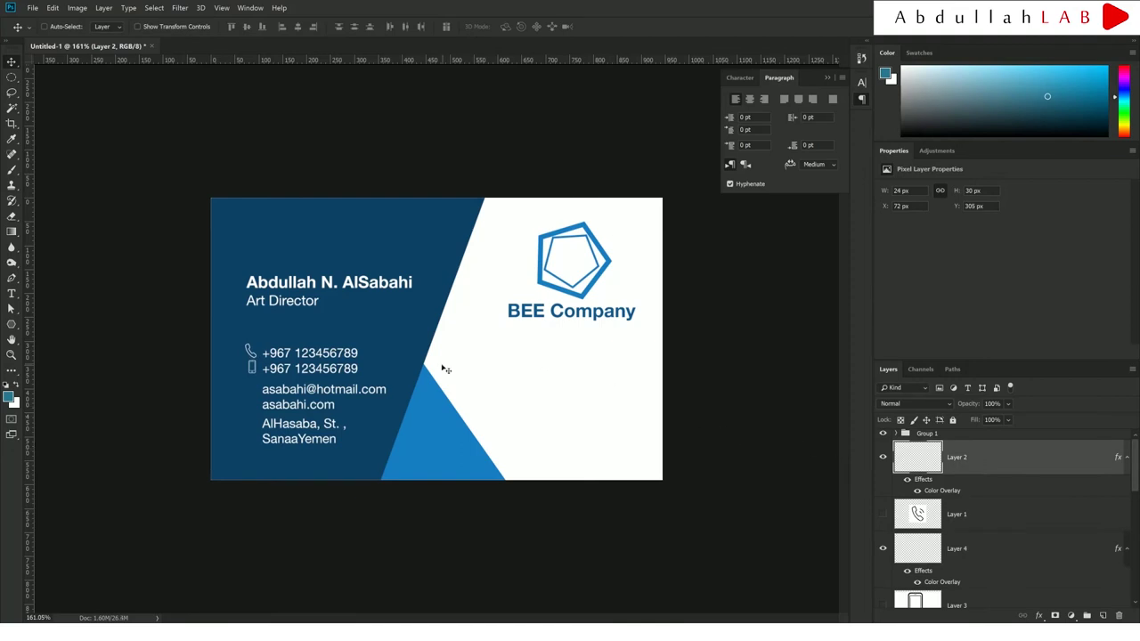
key(ctrl+t)
drag(242, 336, 247, 340)
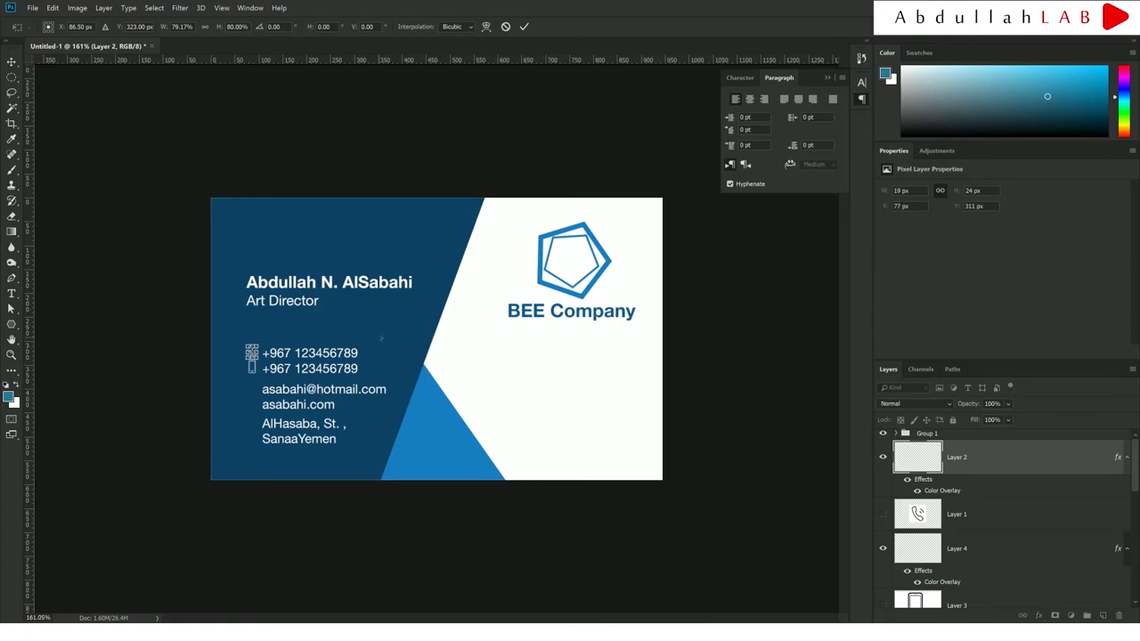
key(Return)
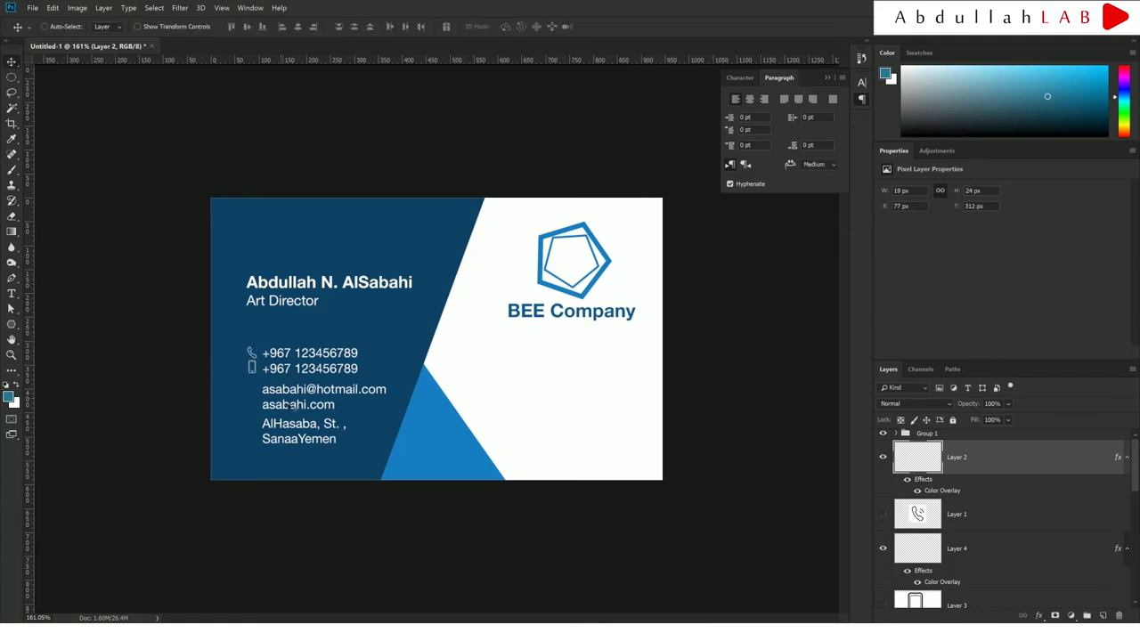
scroll(285, 414, up, 1)
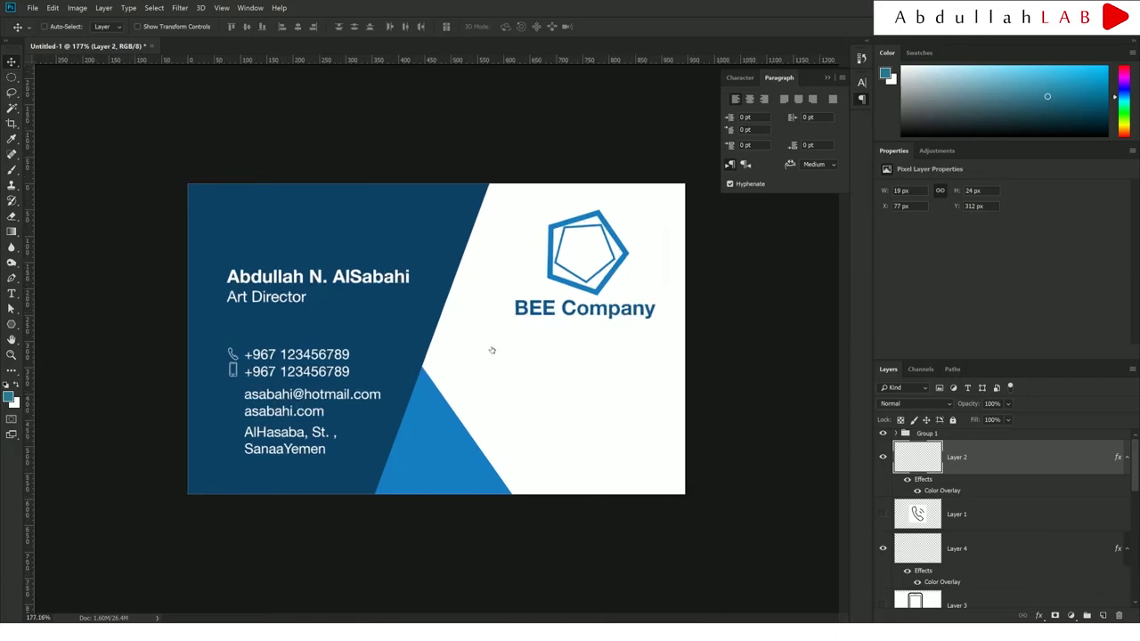
- Change Layer 2's colour overlay to light blue #469ad3 sampled from the card's triangle
double_click(942, 491)
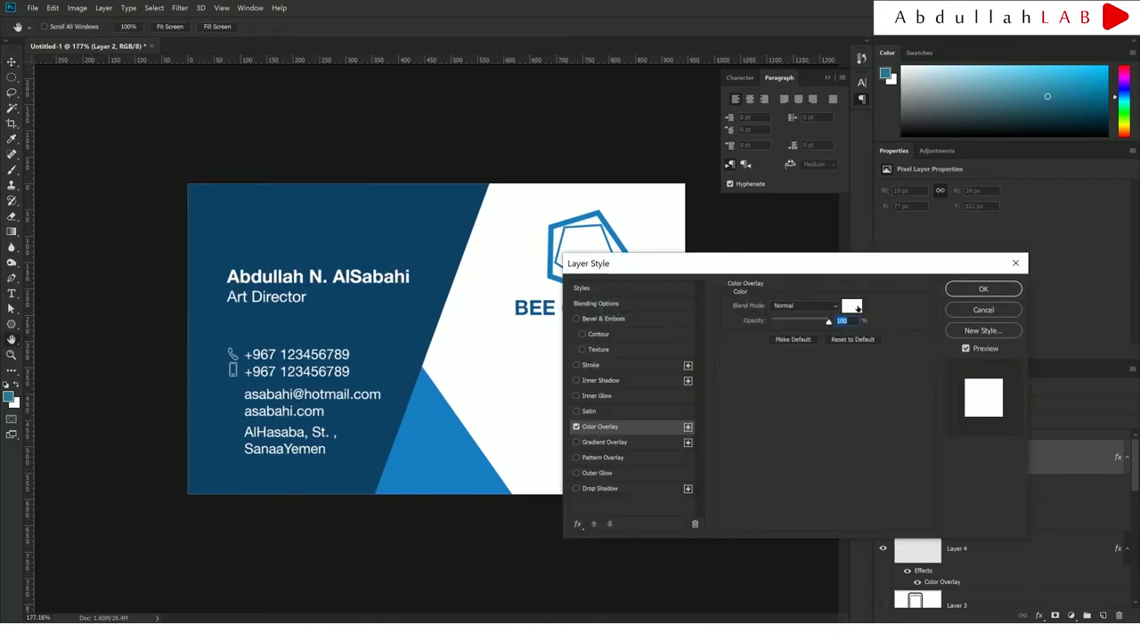
click(850, 320)
click(472, 427)
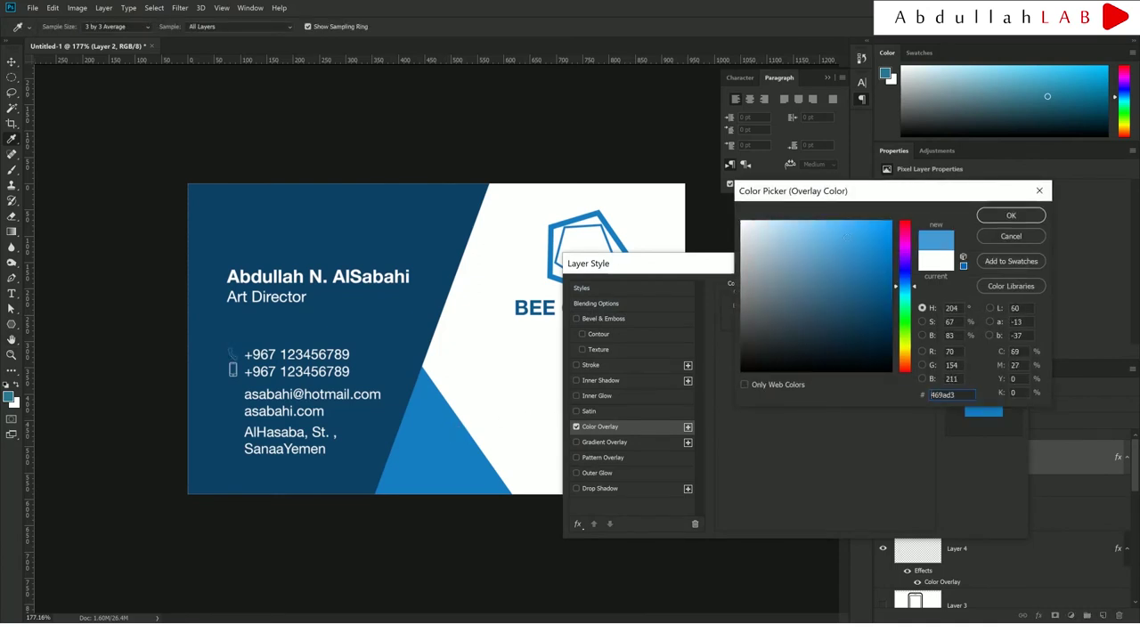
click(1011, 215)
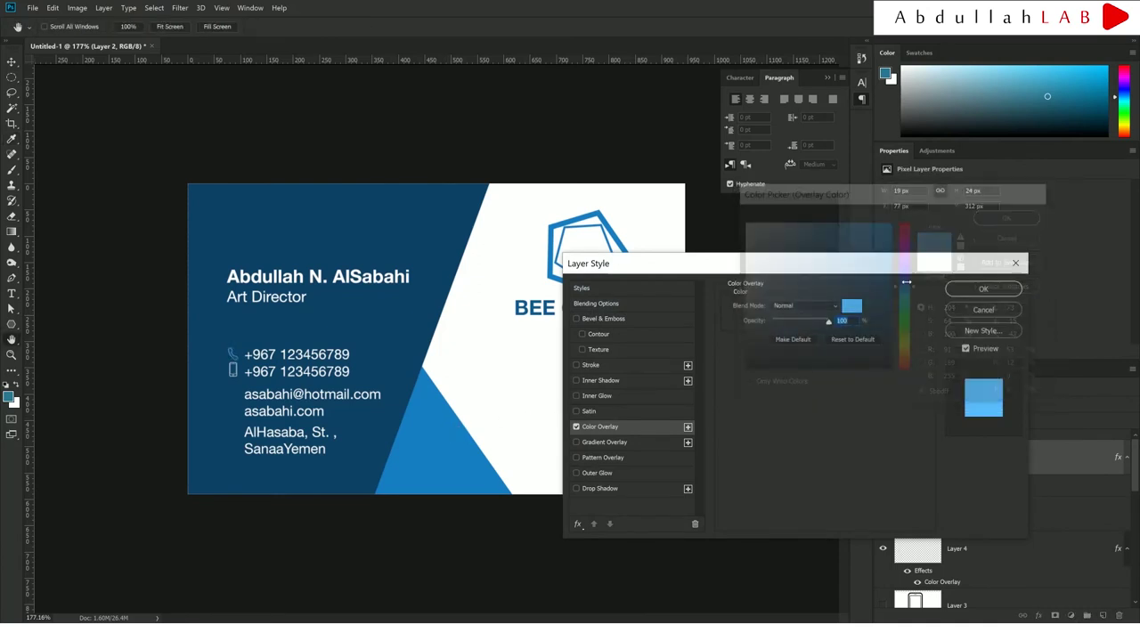
click(982, 287)
- Copy Layer 2's layer style and paste it onto Layer 4
right_click(989, 455)
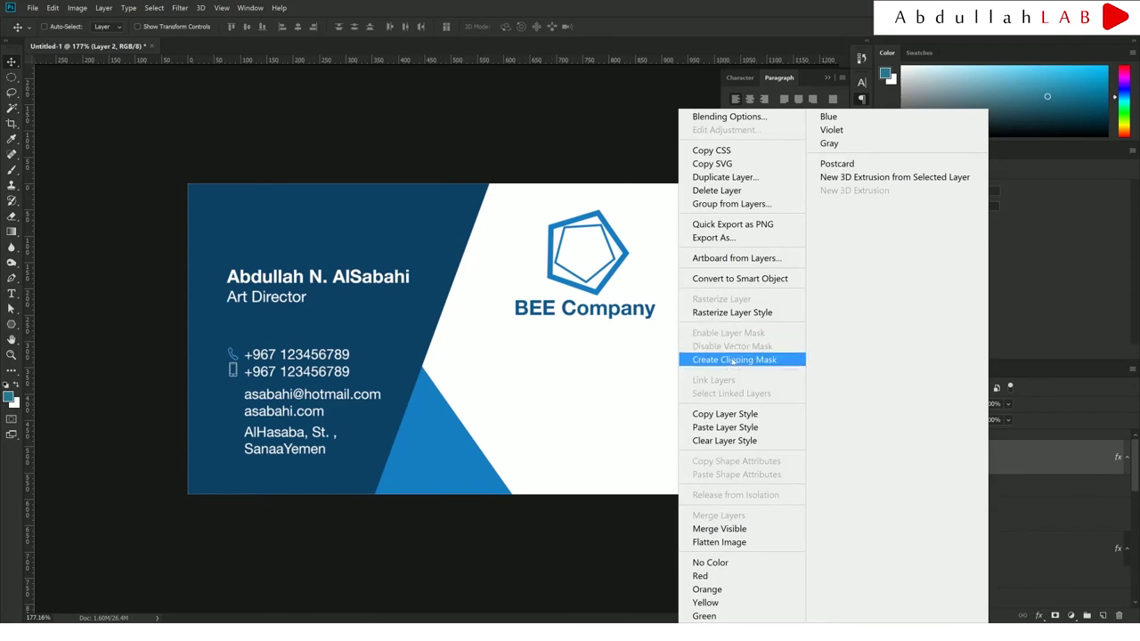
click(787, 416)
right_click(991, 543)
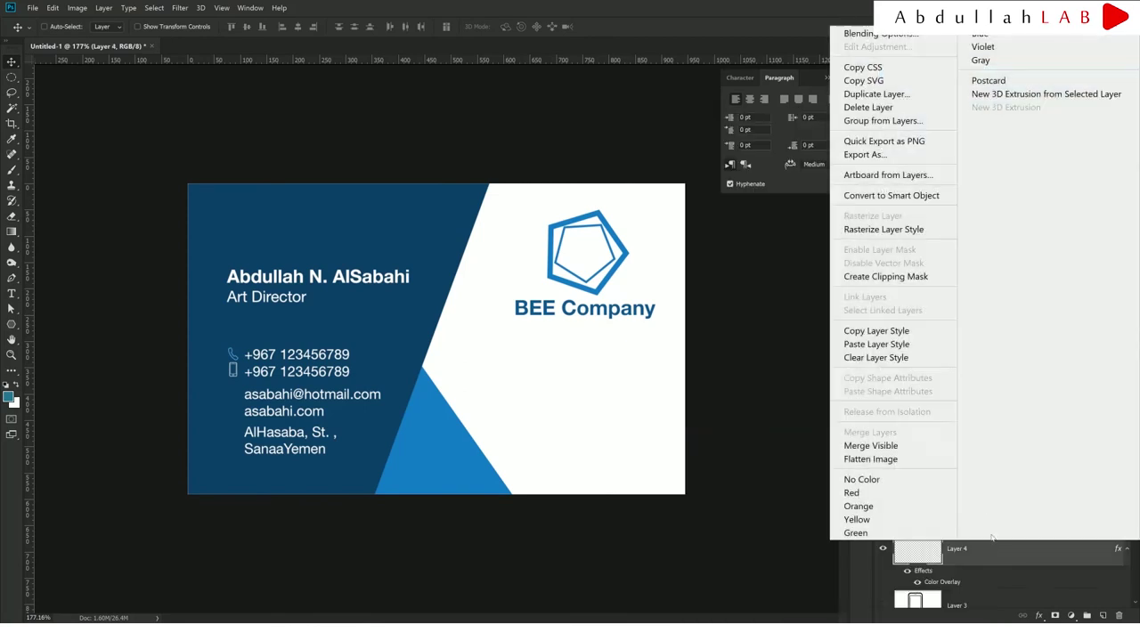
click(891, 345)
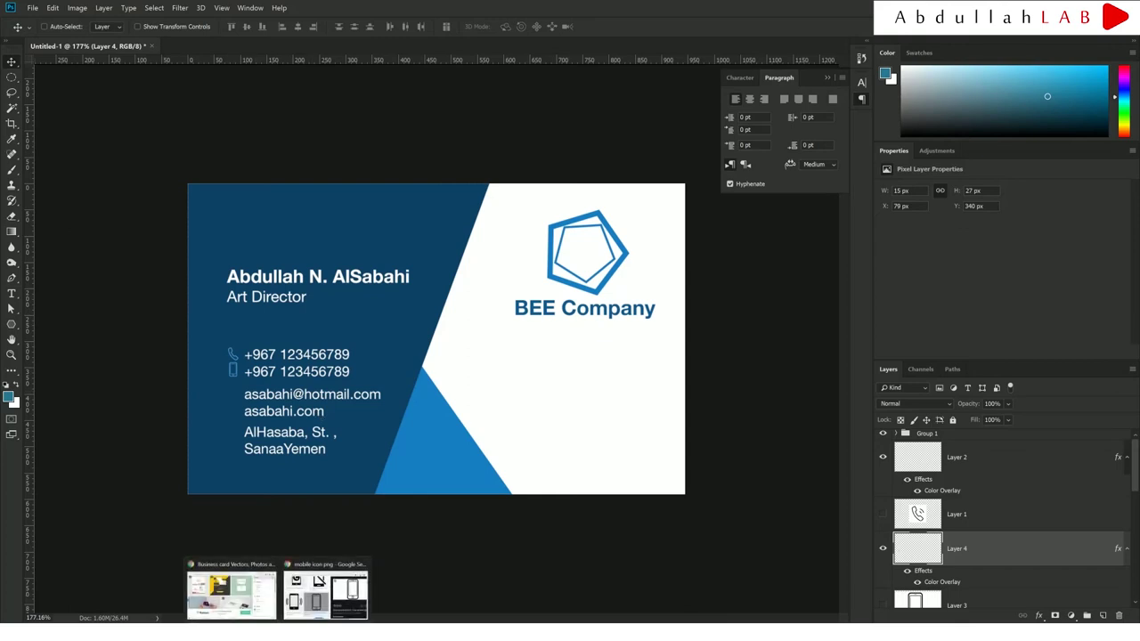
- Change the Google Images search to 'email icon png'
click(330, 588)
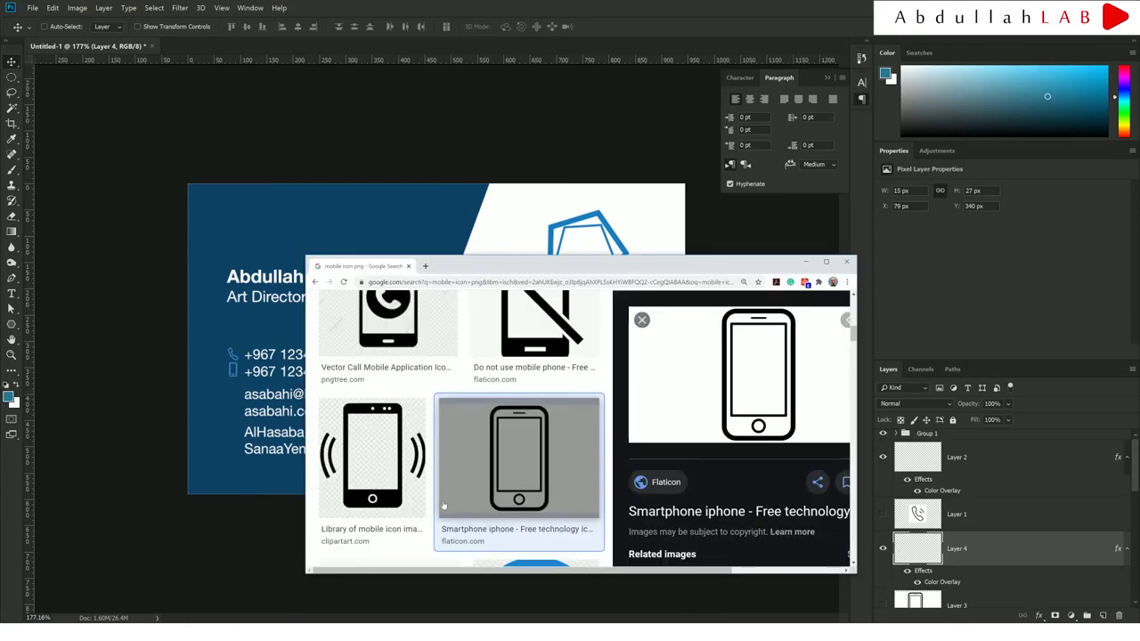
scroll(443, 481, up, 3)
scroll(447, 333, up, 3)
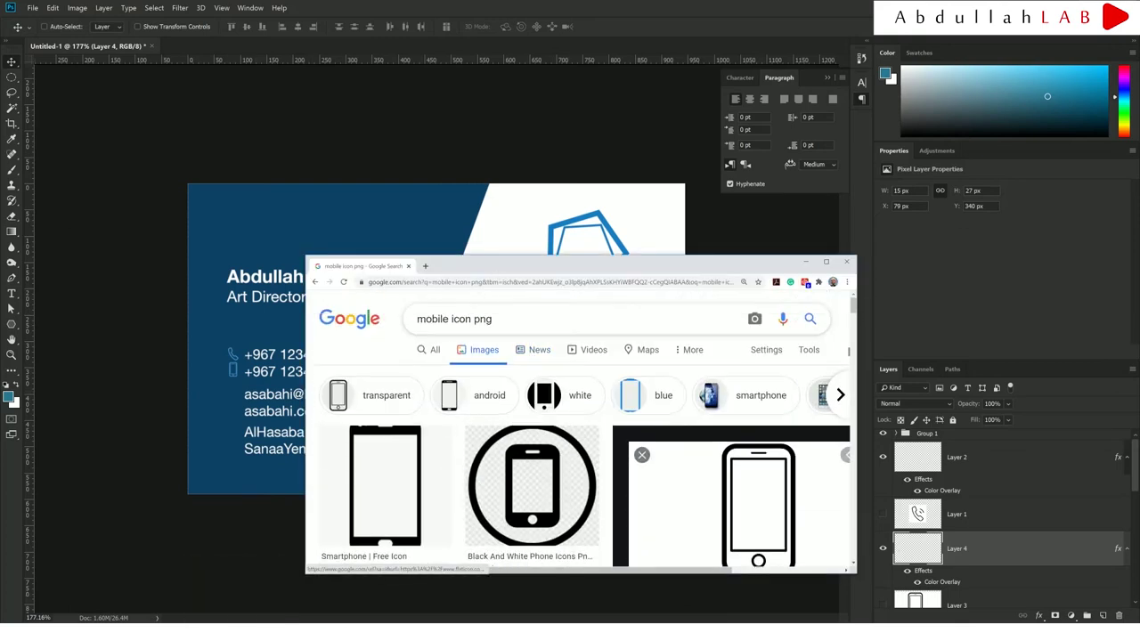
double_click(434, 319)
text(e)
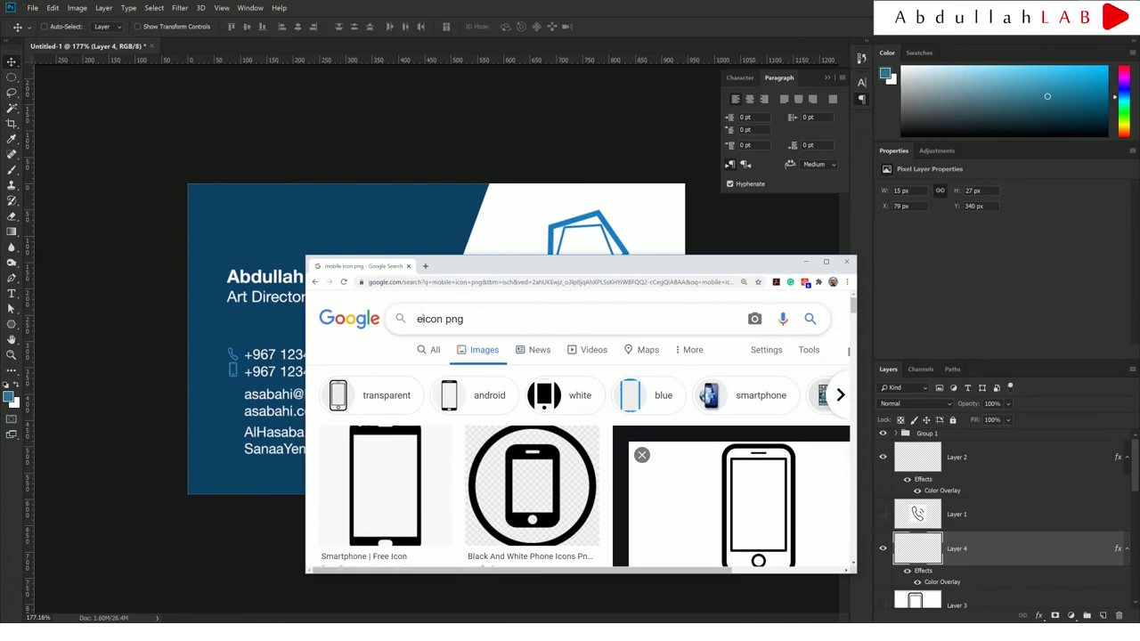
text(mail)
key(Return)
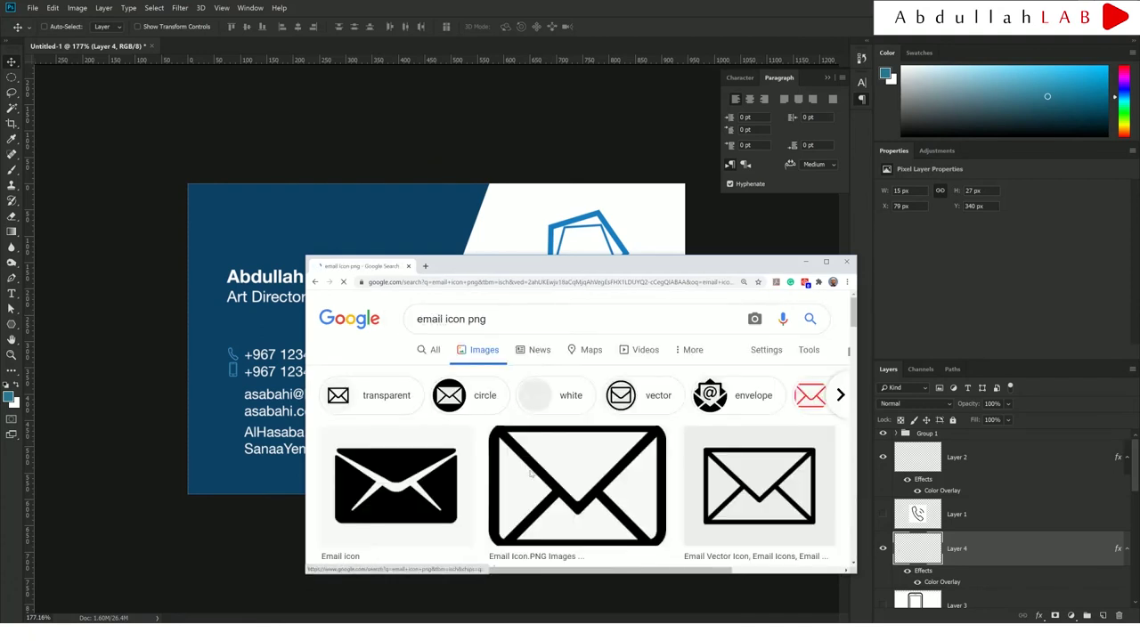
- Copy the thin outlined envelope icon from the results and return to Photoshop
click(419, 478)
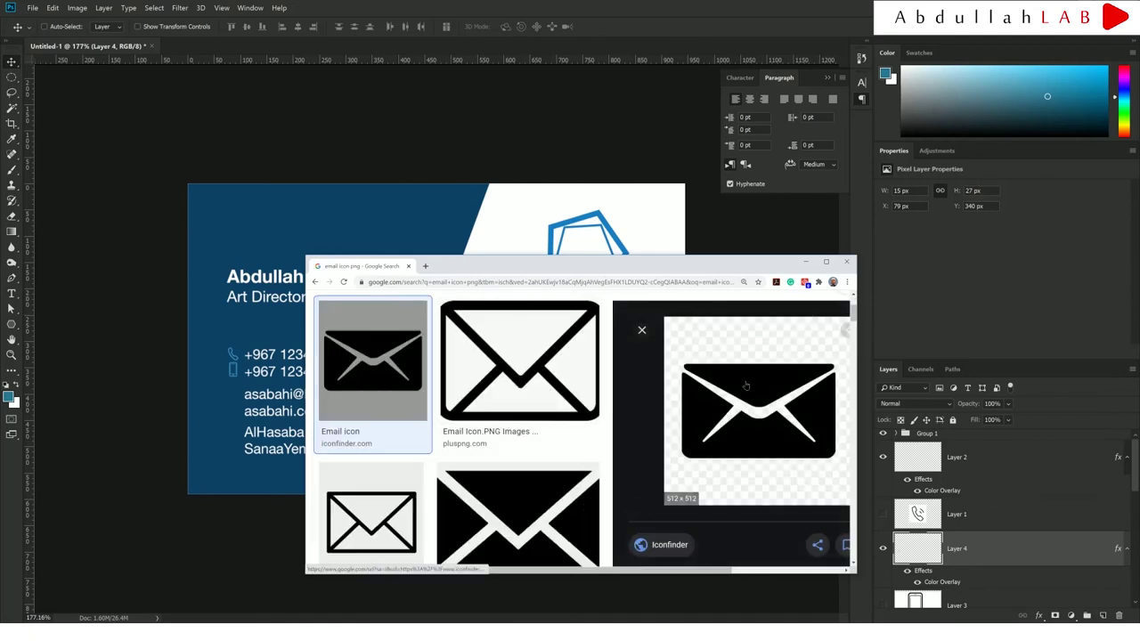
right_click(744, 381)
key(Escape)
key(Right)
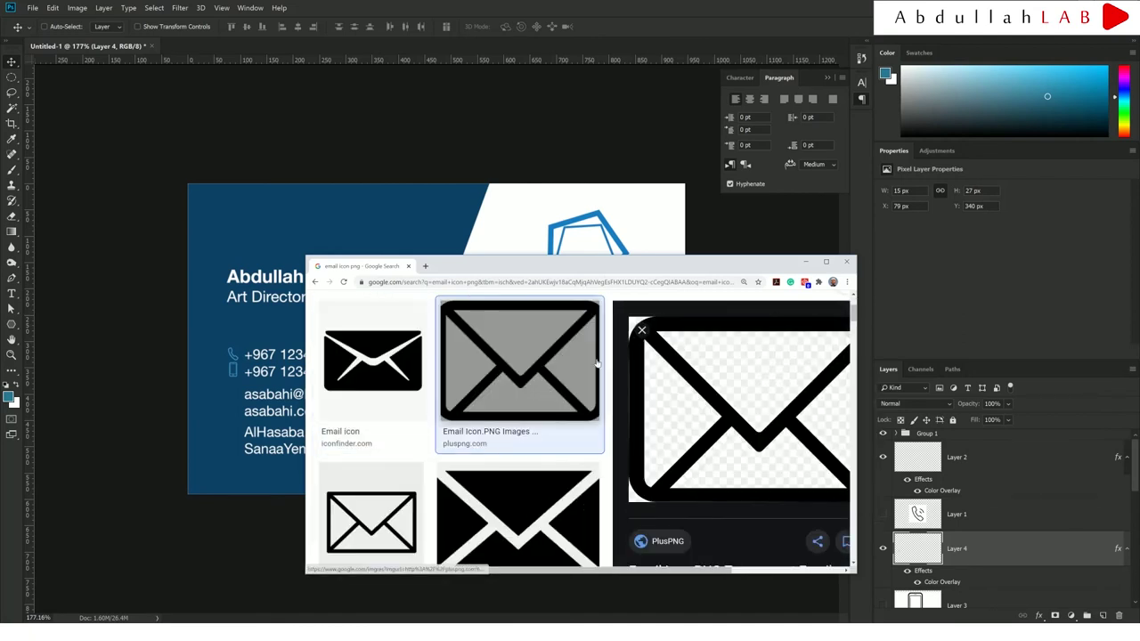
key(Right)
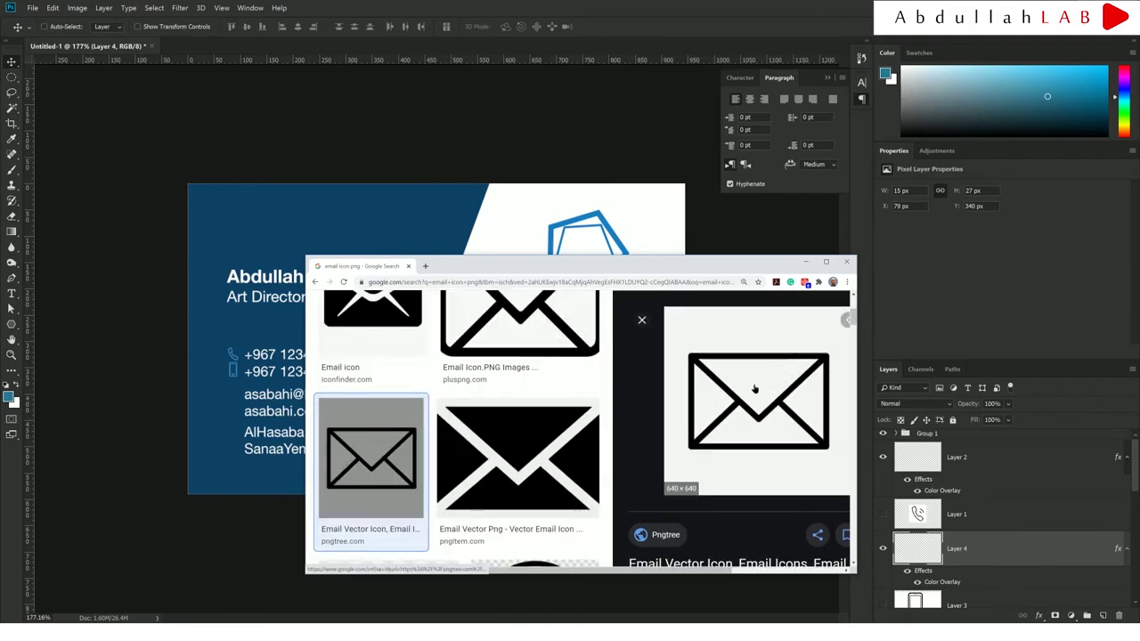
right_click(756, 386)
click(779, 476)
click(427, 249)
- Paste the envelope, copy its black outline to a new layer, and hide Layer 5
key(ctrl+v)
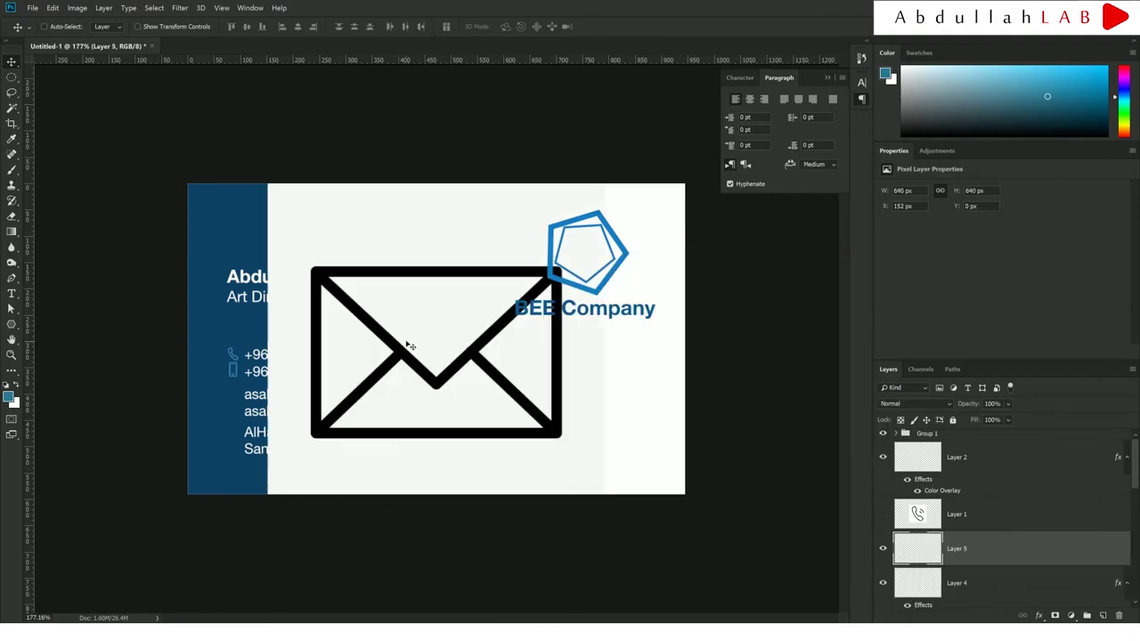
key(w)
click(453, 356)
key(ctrl+j)
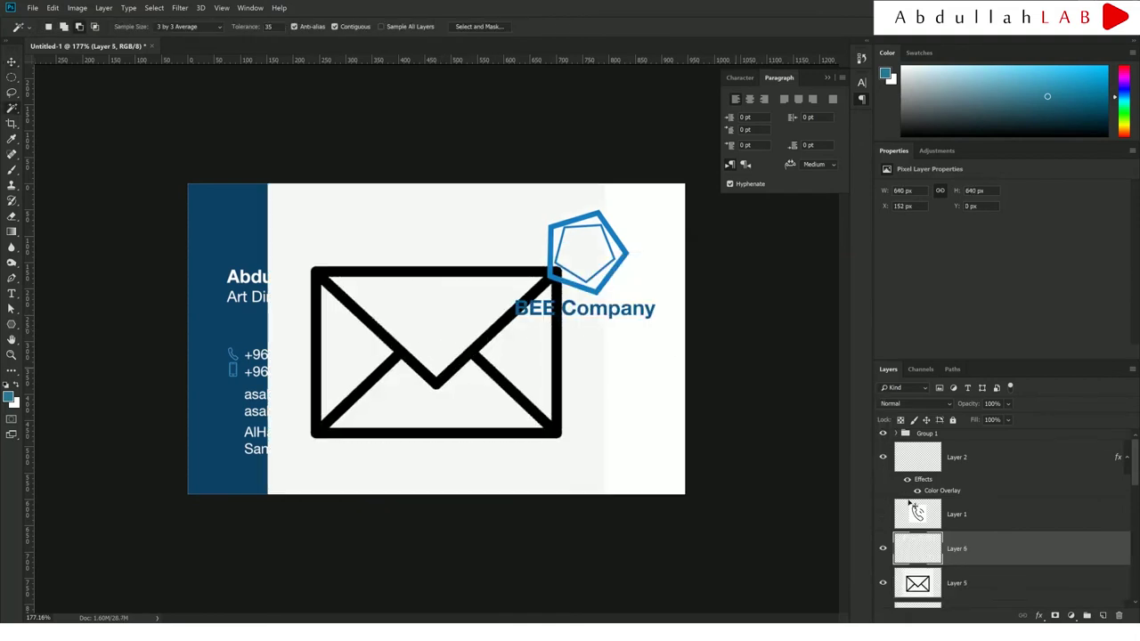
click(882, 583)
- Paste the colour-overlay style onto the envelope and shrink it to 26×18 px beside the email
key(v)
right_click(979, 548)
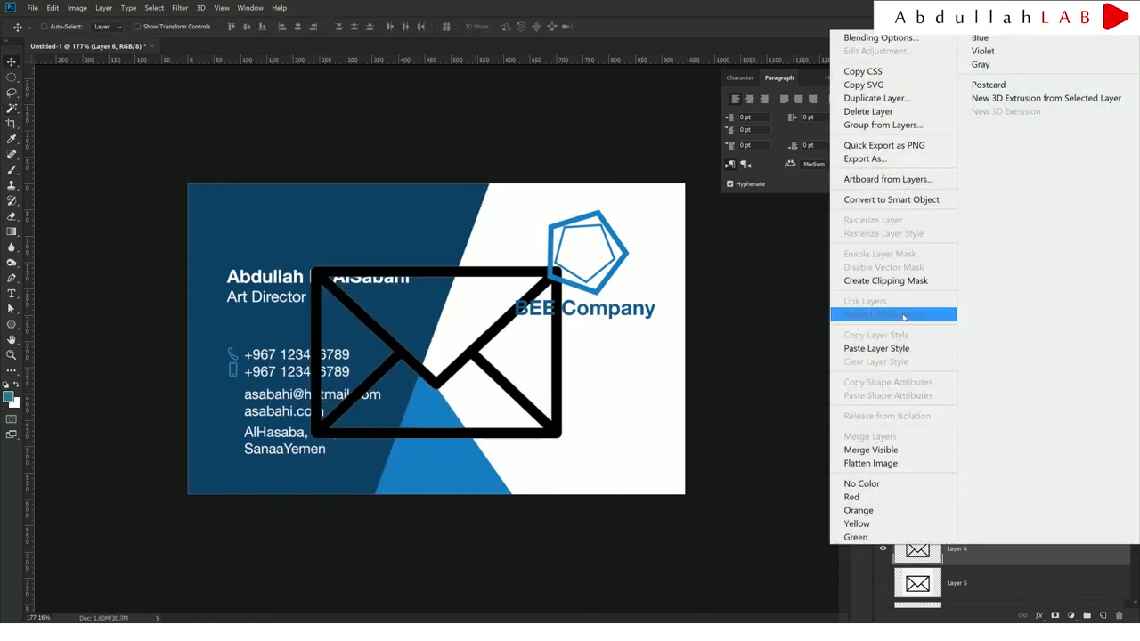
click(898, 348)
mouse_move(534, 350)
mouse_down()
mouse_move(376, 384)
mouse_move(403, 379)
mouse_up()
key(ctrl+t)
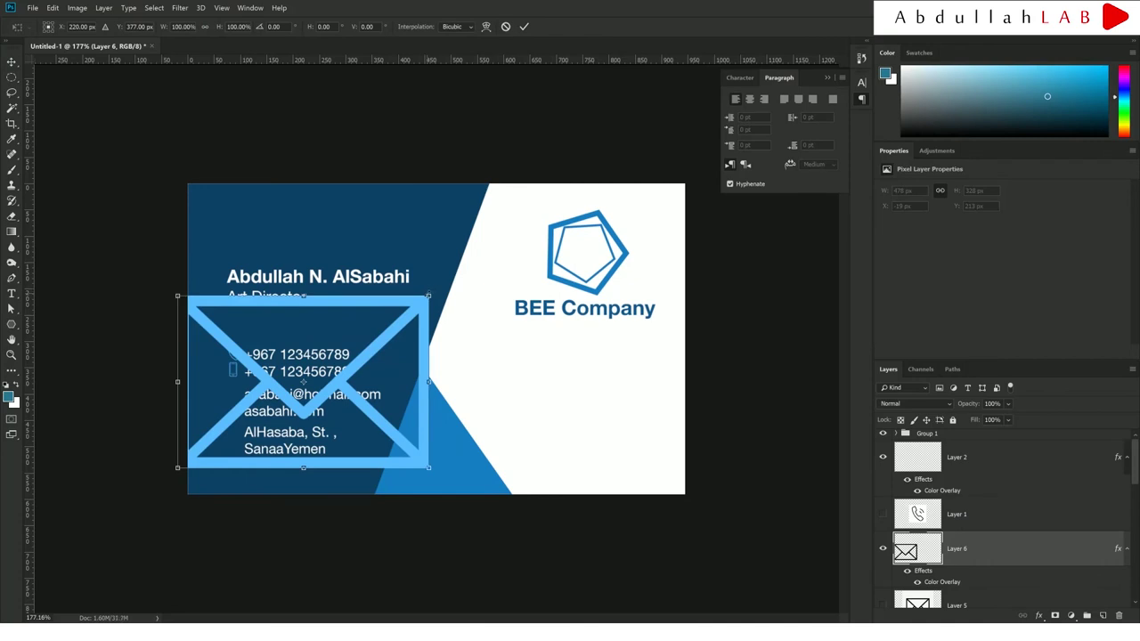
drag(428, 295, 319, 373)
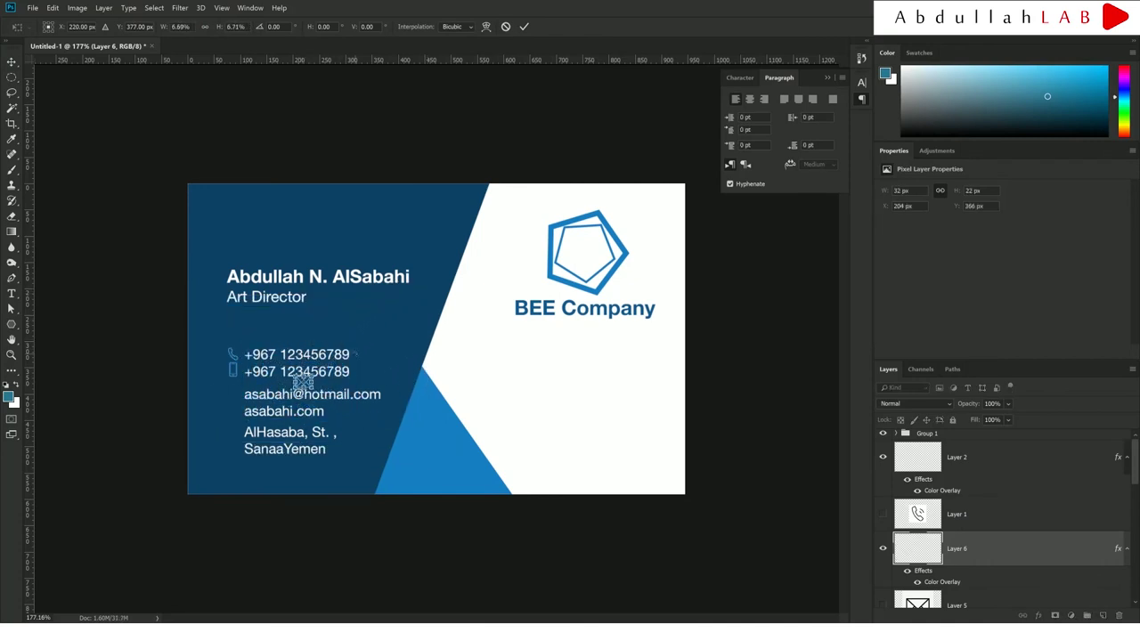
key(Return)
drag(307, 370, 285, 392)
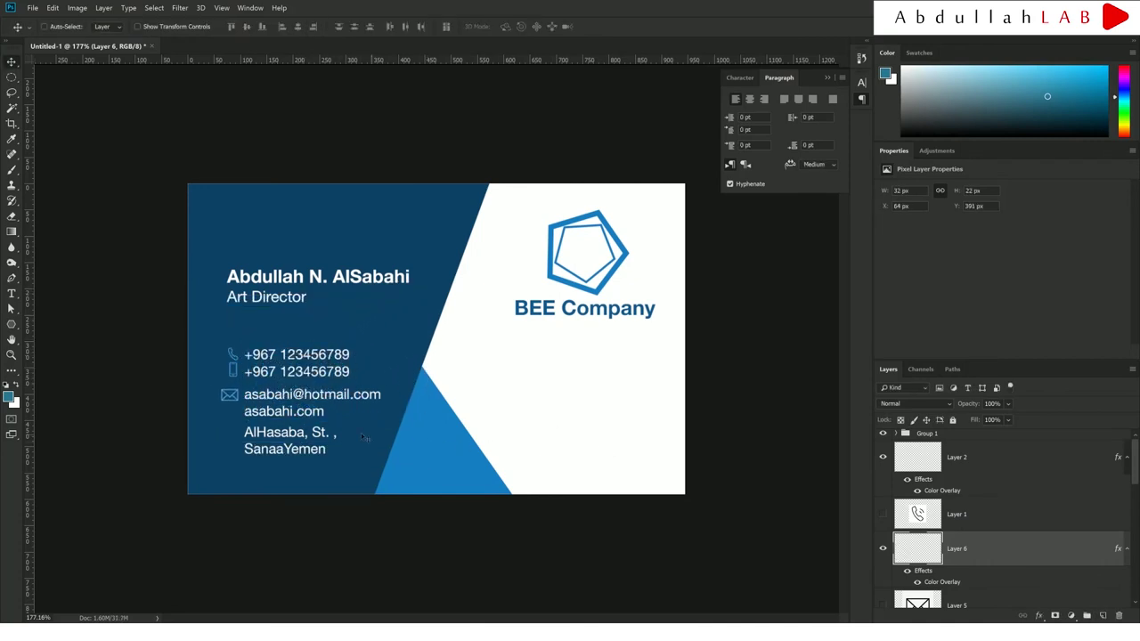
key(ctrl+t)
drag(219, 402, 222, 401)
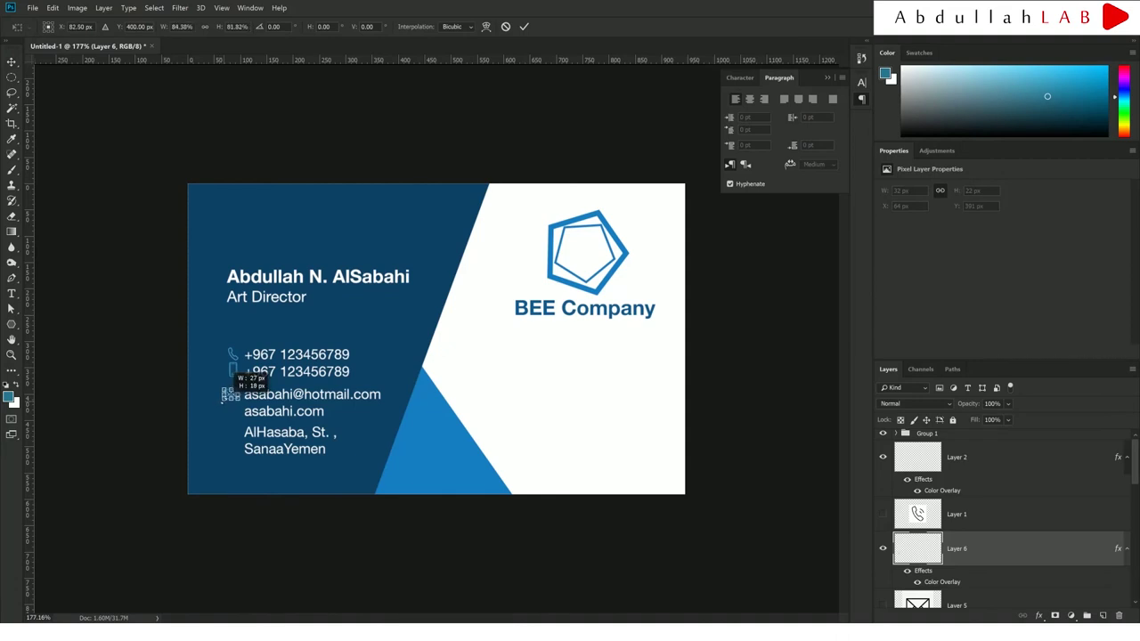
key(Return)
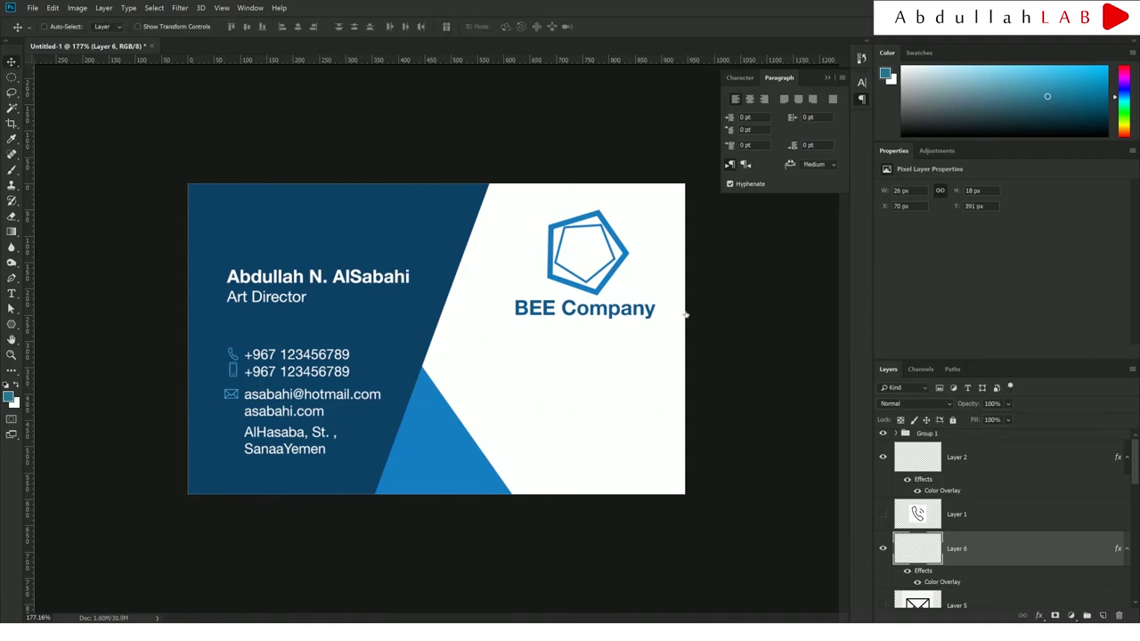
- Set the envelope's Color Overlay colour to 177ec3
double_click(943, 582)
click(847, 309)
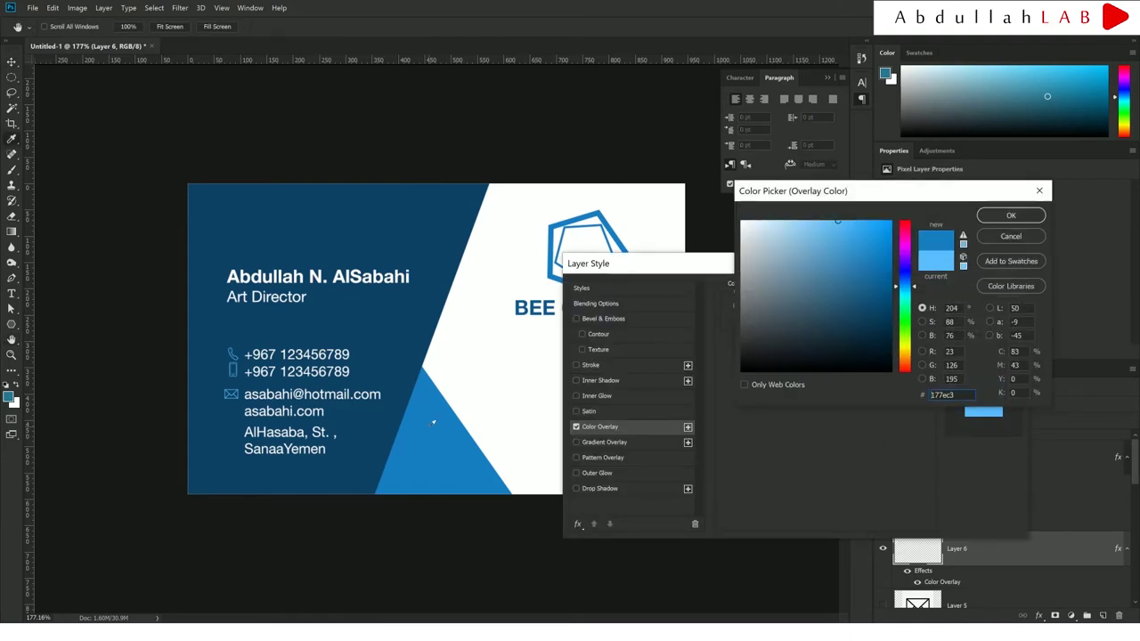
key(Return)
key(Return)
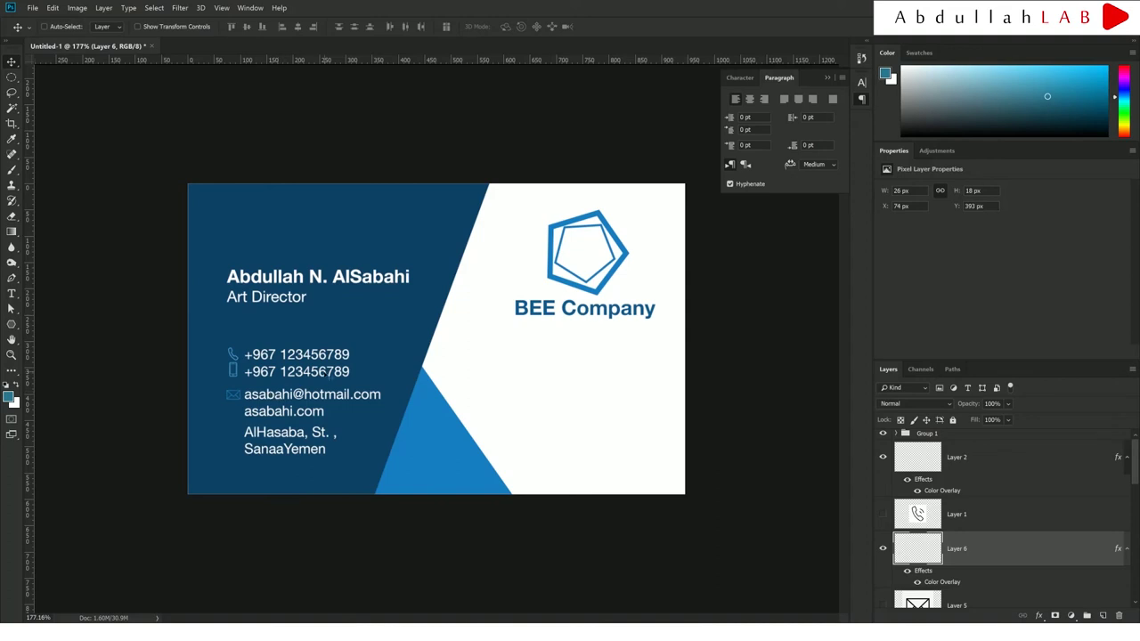
- Change the Google Images search to 'web icon png'
key(alt+Tab)
scroll(491, 343, up, 5)
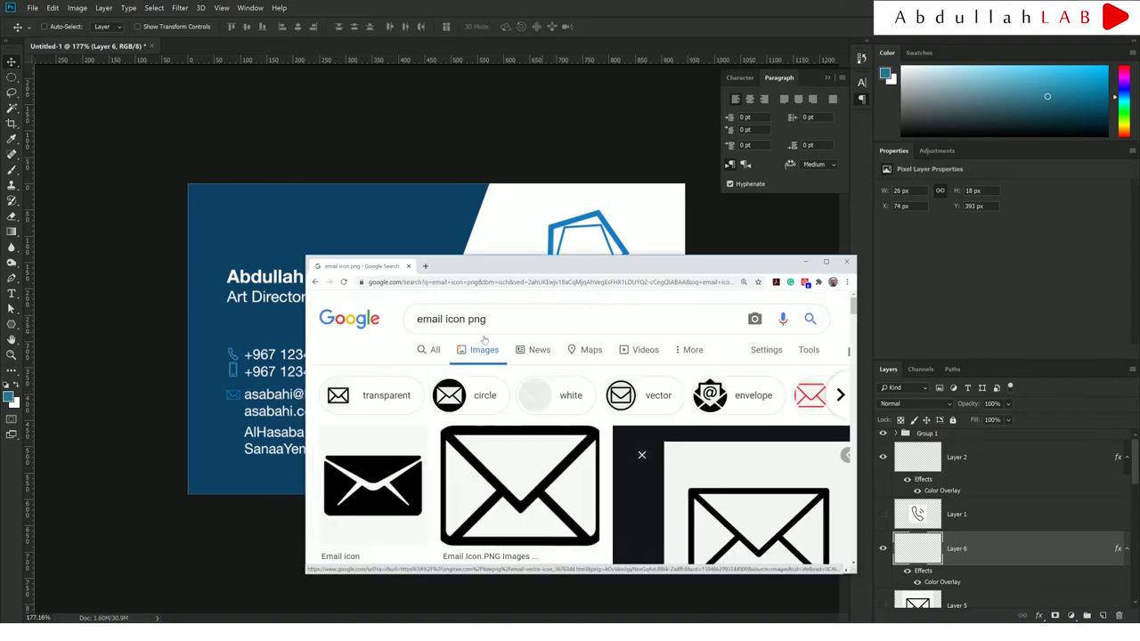
double_click(430, 319)
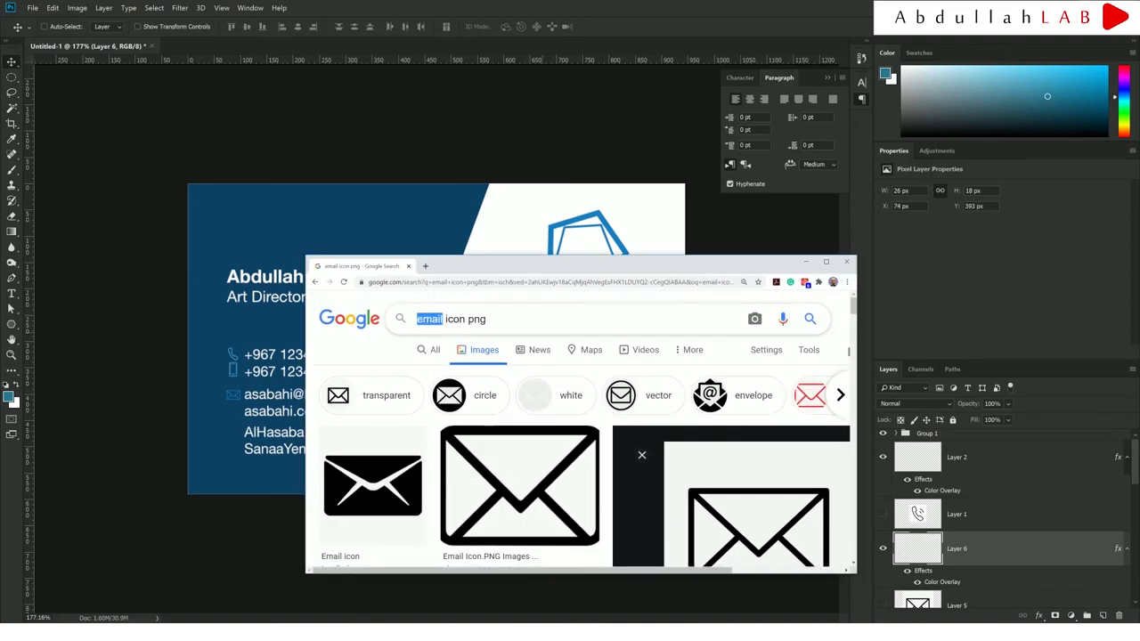
text(web)
key(Return)
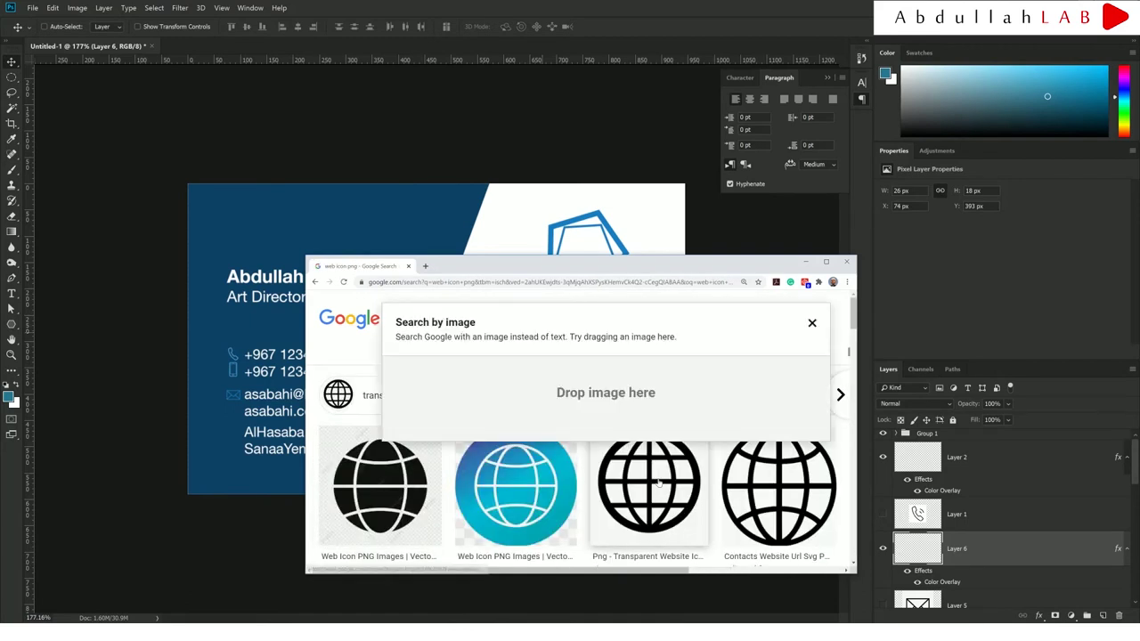
- Copy the transparent globe icon image and return to the card design
click(648, 484)
right_click(735, 401)
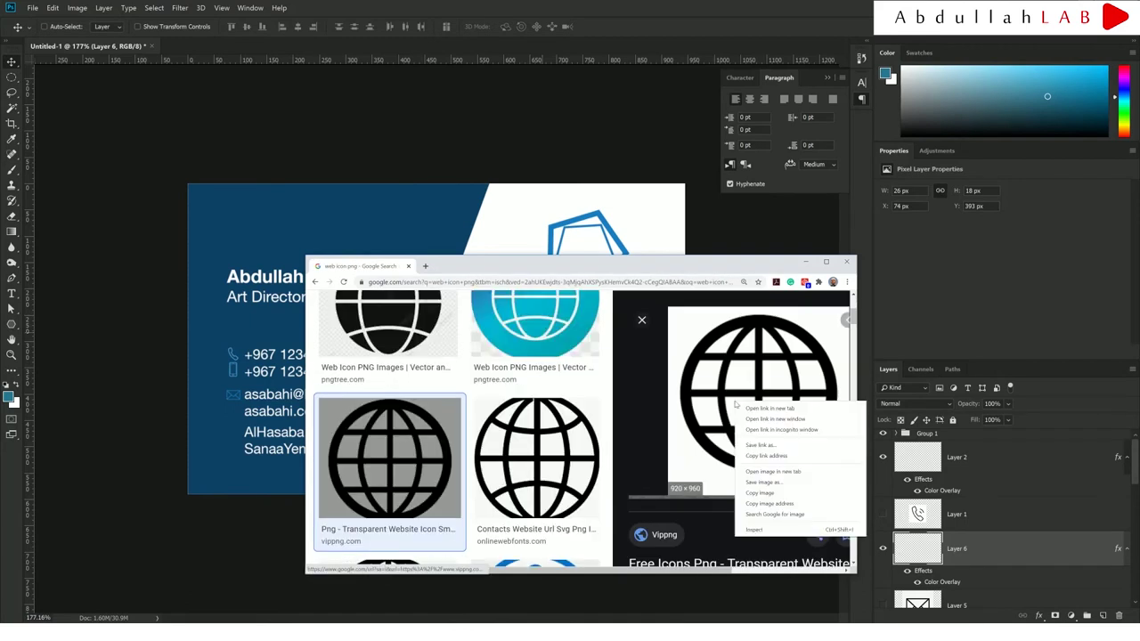
click(769, 493)
click(405, 189)
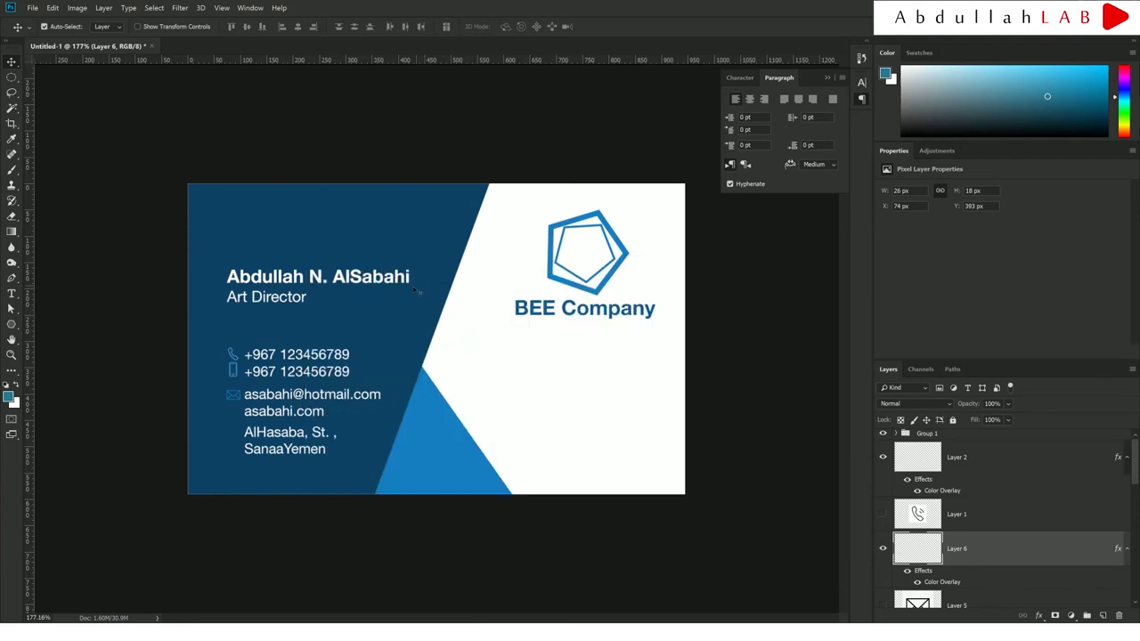
- Paste the globe onto the card, scale it to about 55% and reposition it
key(ctrl+v)
drag(478, 333, 442, 296)
key(ctrl+t)
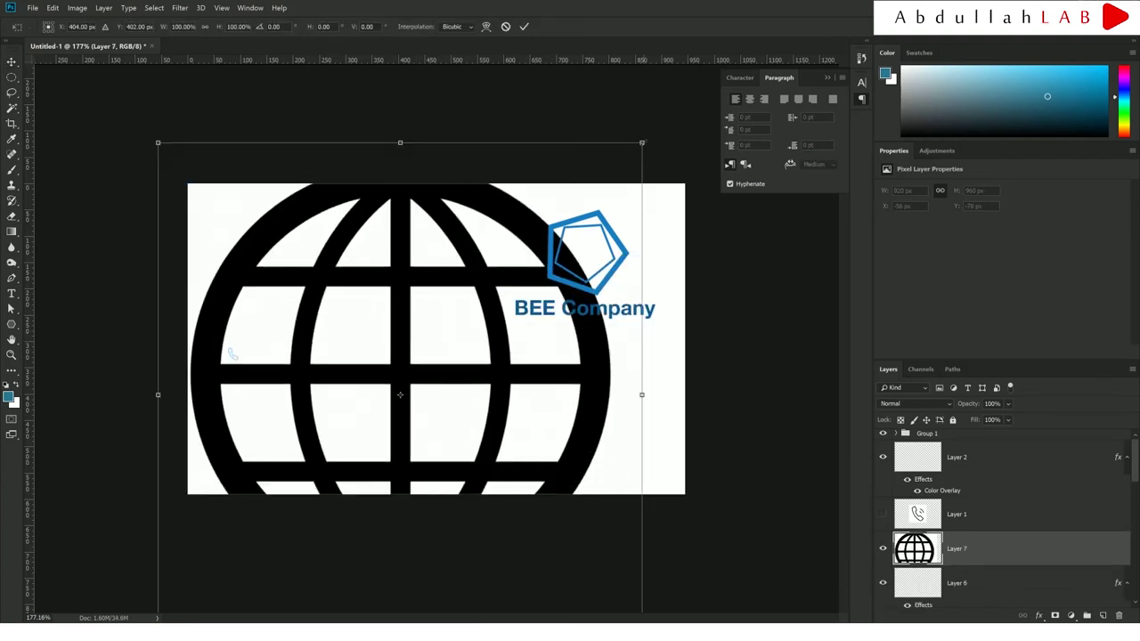
drag(641, 141, 550, 254)
mouse_move(446, 343)
mouse_down()
mouse_move(461, 343)
mouse_move(433, 298)
mouse_up()
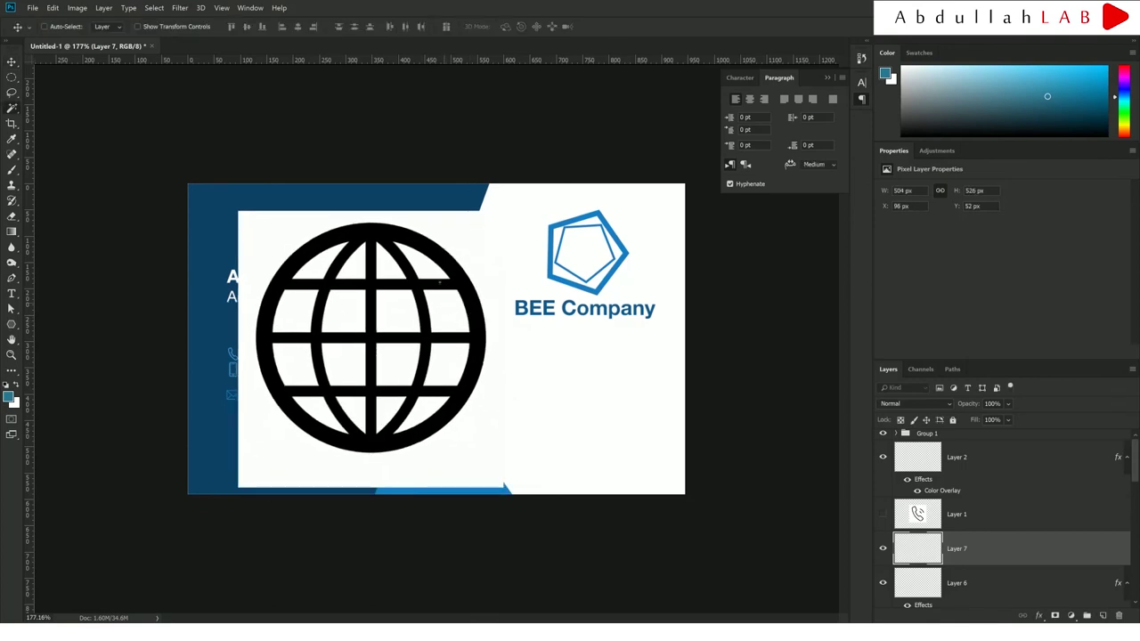
key(Return)
- Copy the globe outline to its own layer, shrink it to about 34 px beside the website address
key(w)
key(ctrl+shift+alt+n)
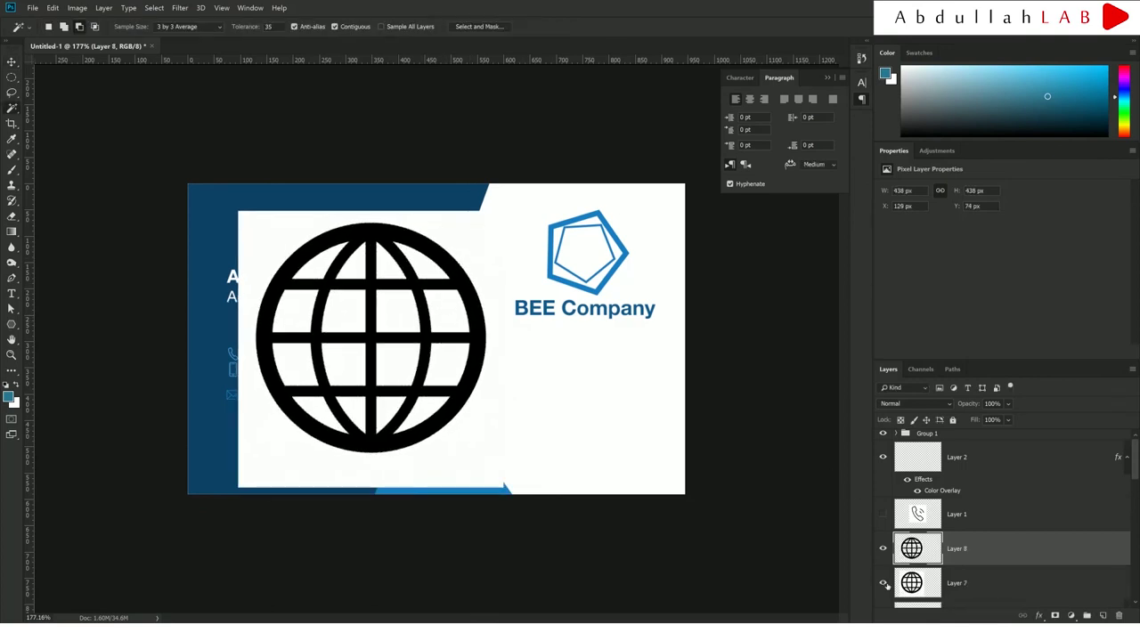
key(v)
key(ctrl+t)
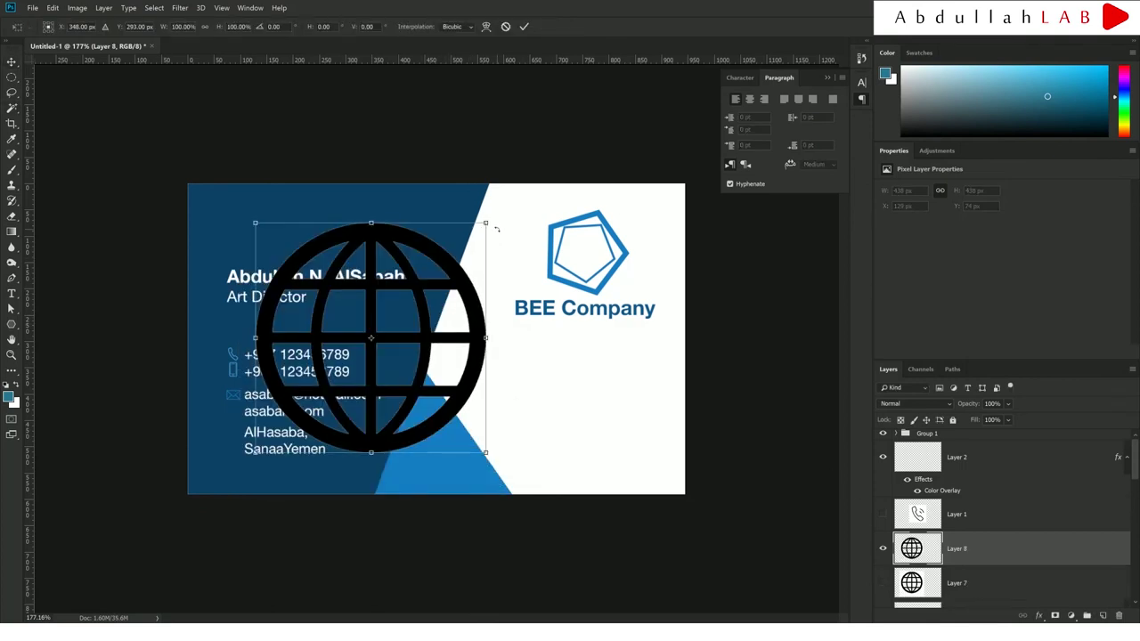
drag(479, 227, 380, 326)
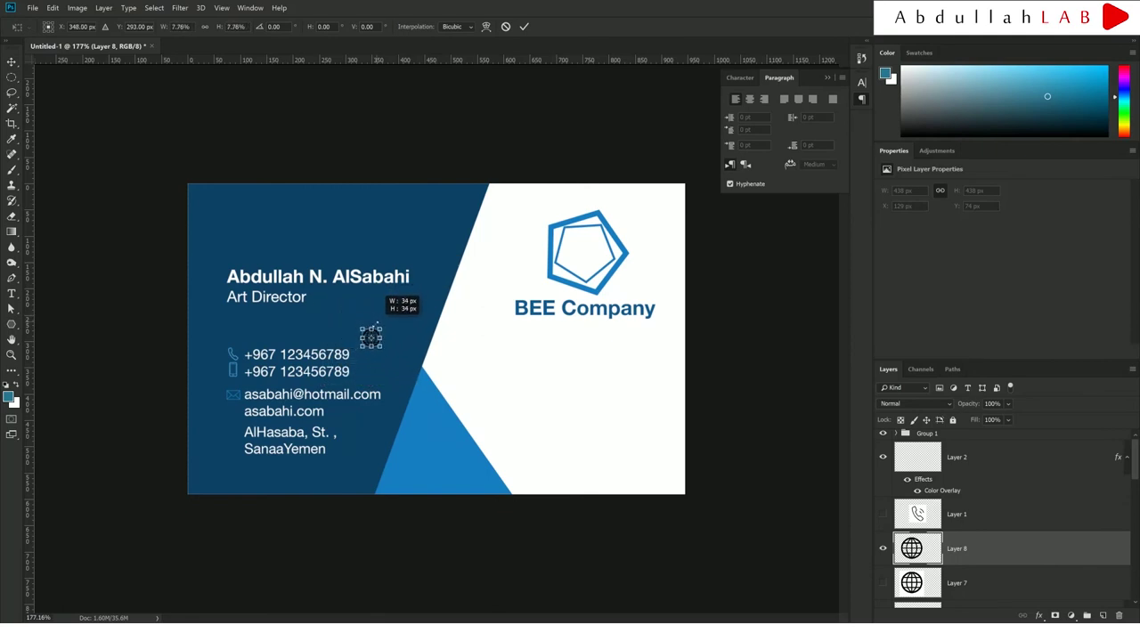
key(Return)
drag(426, 328, 286, 405)
- Add a light blue Color Overlay sampled from the card and shrink the globe to 25×25 px
click(1039, 615)
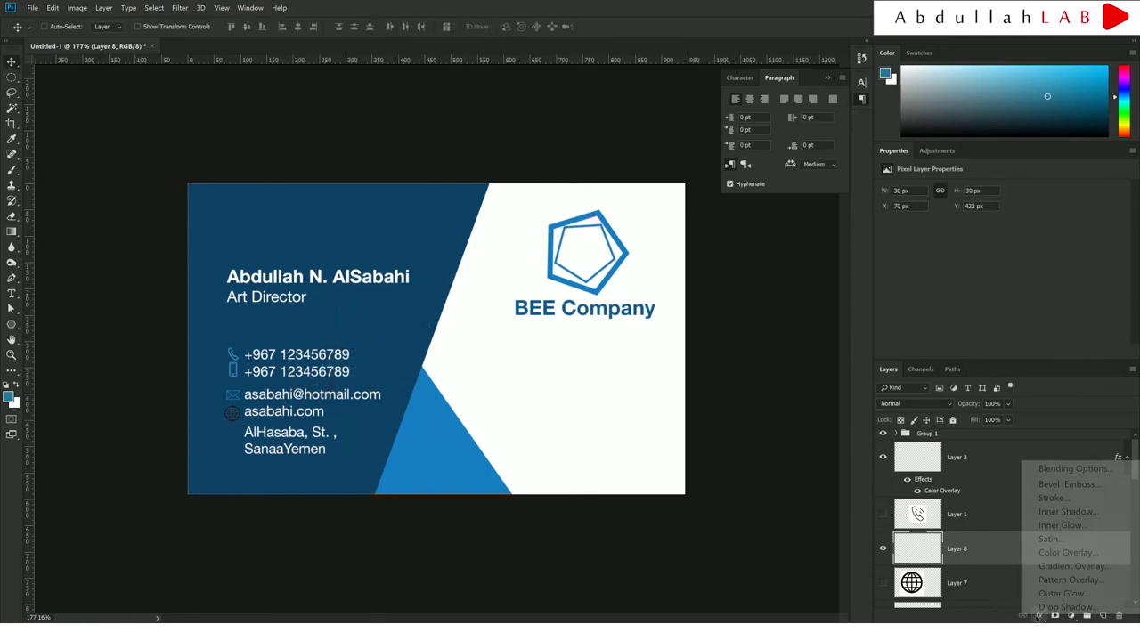
click(1060, 551)
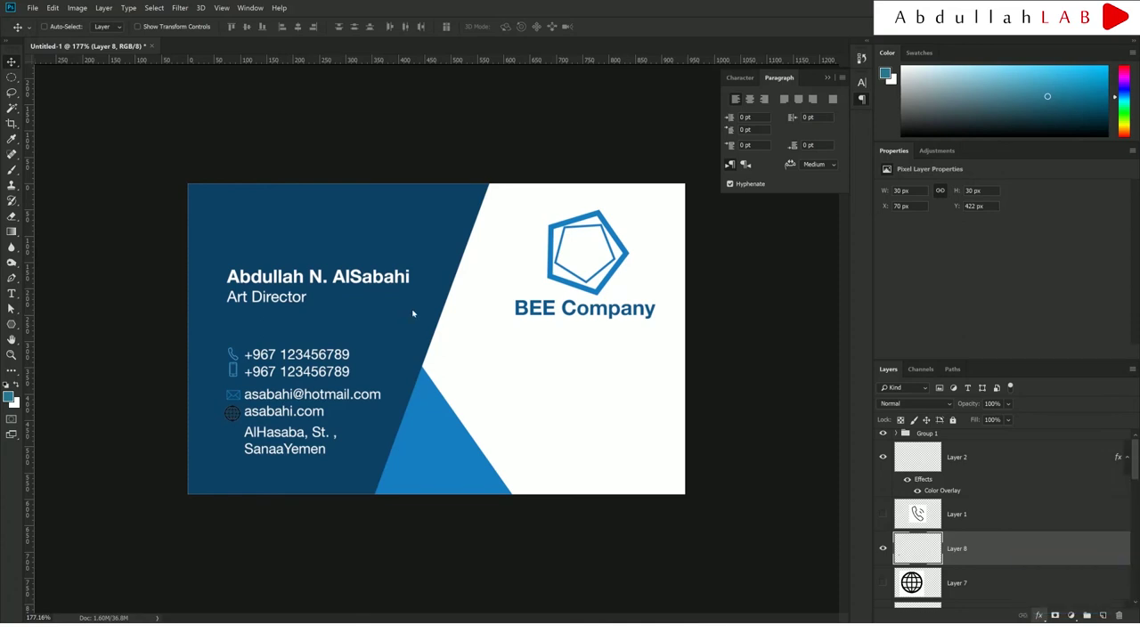
click(854, 306)
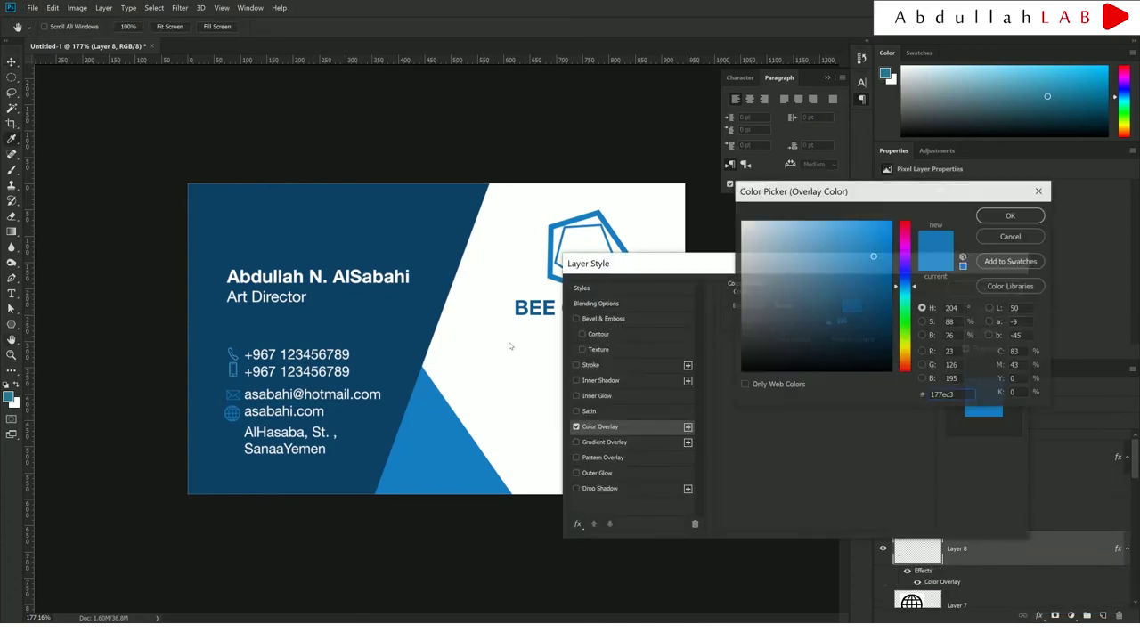
drag(446, 340, 441, 407)
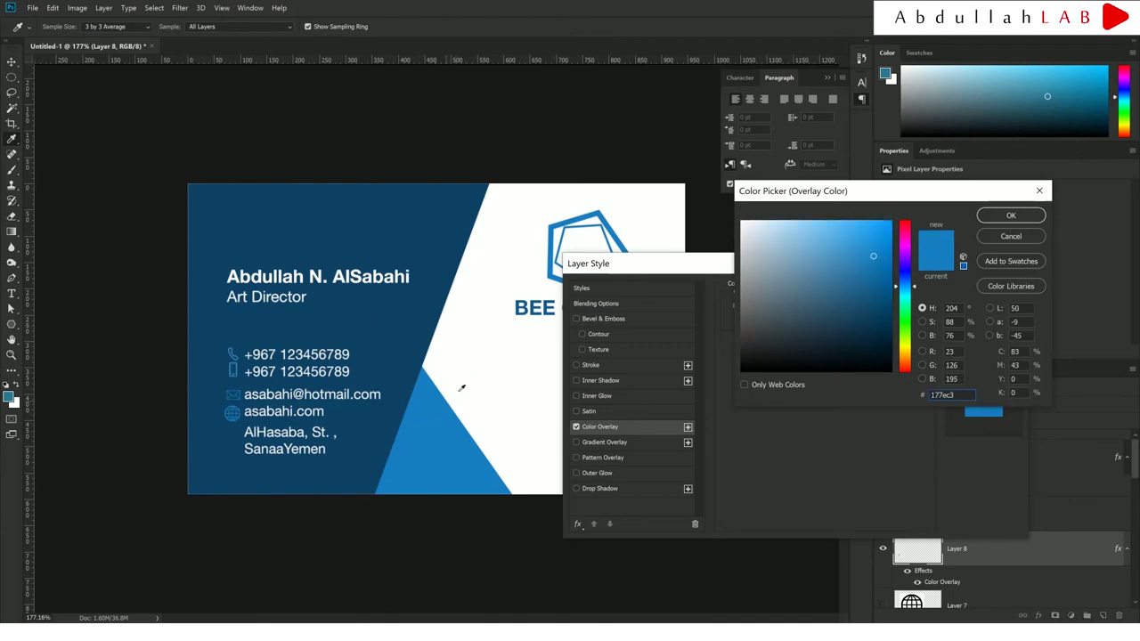
key(Return)
key(Return)
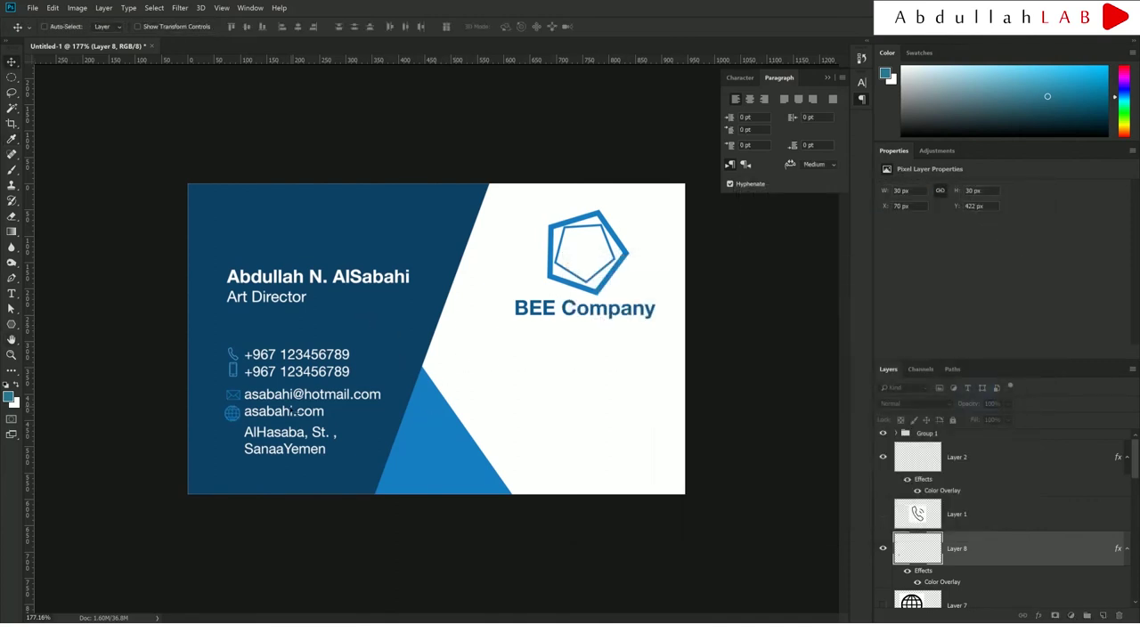
key(ctrl+t)
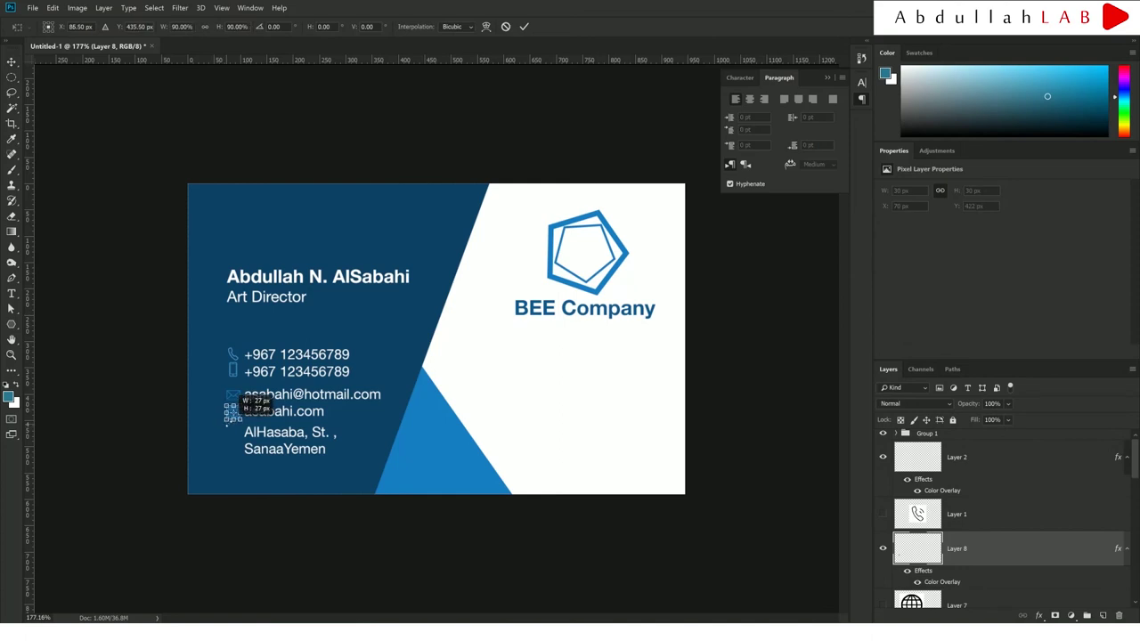
drag(224, 425, 228, 420)
key(Return)
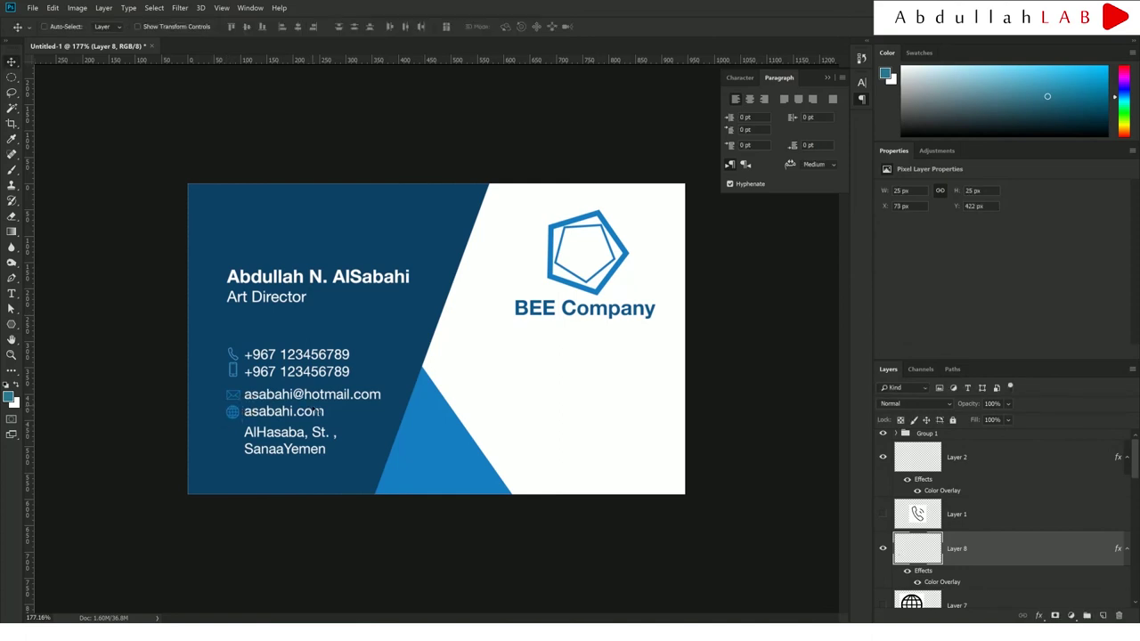
- Add the street name and a comma between city and country in the address text
key(t)
click(335, 432)
text(AlSaha)
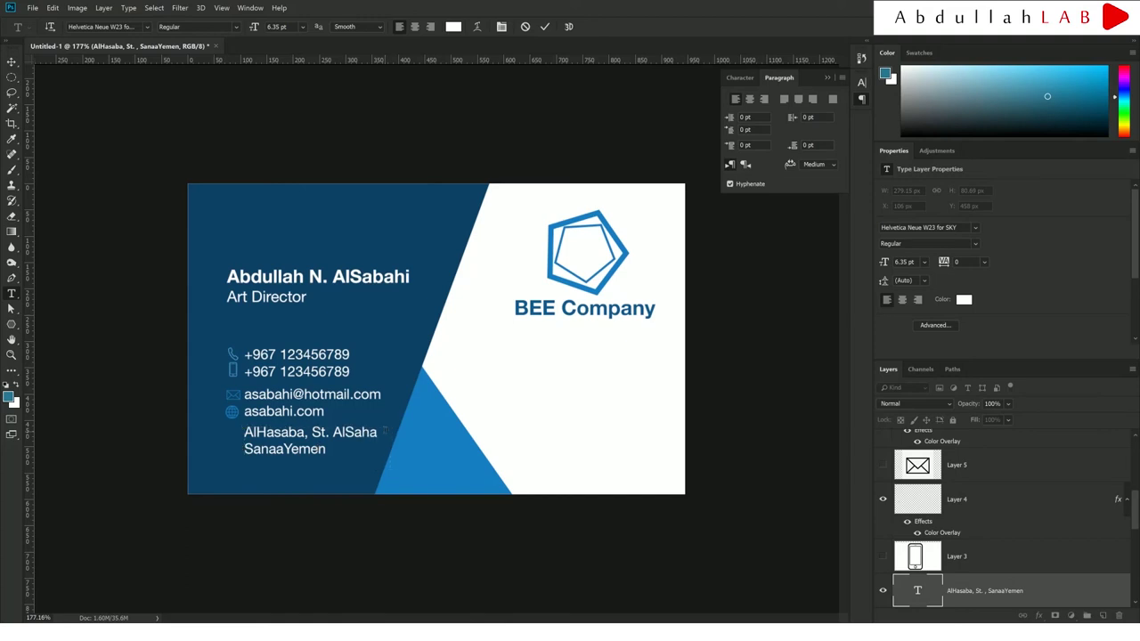
key(ctrl+Return)
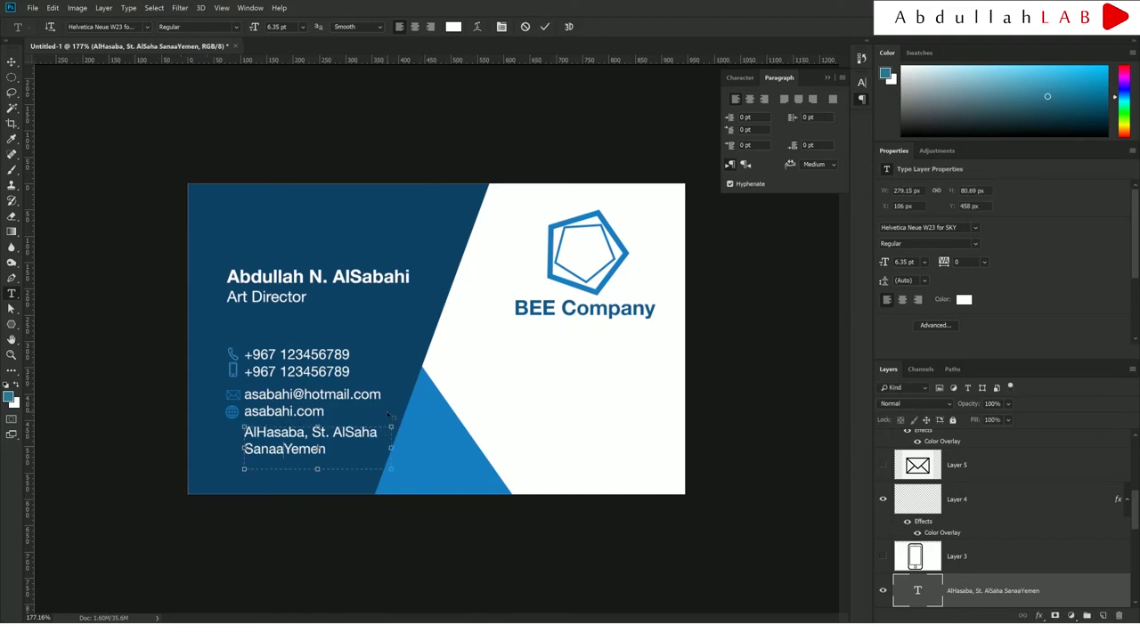
text(,)
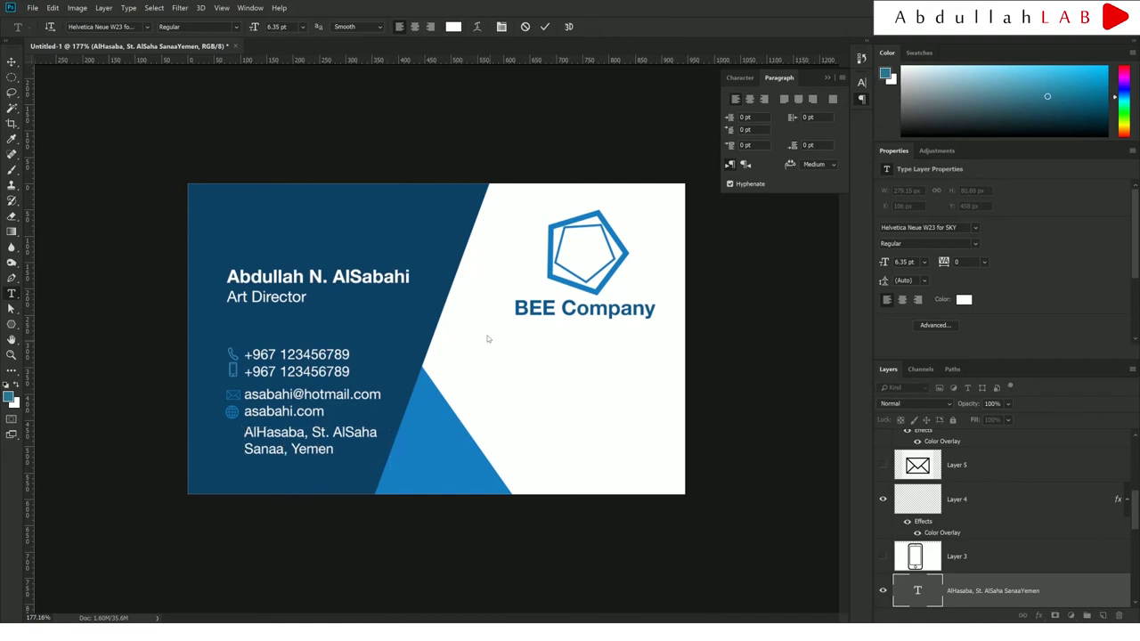
key(ctrl+Return)
key(v)
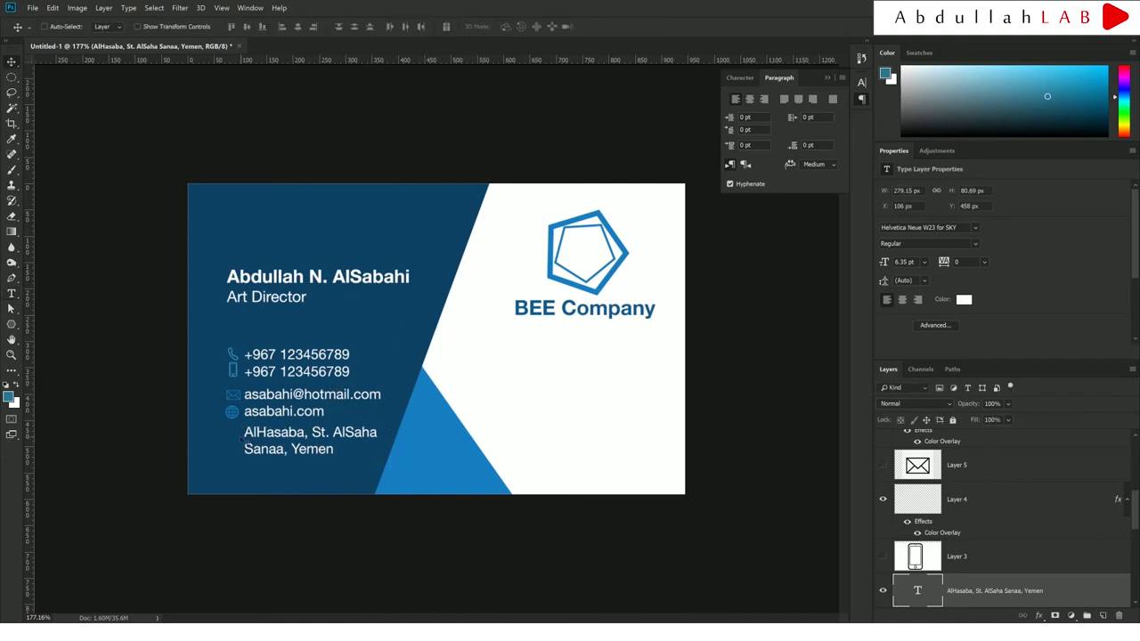
- Search Google Images for 'home icon png' and browse the house icon results
mouse_move(285, 615)
click(329, 588)
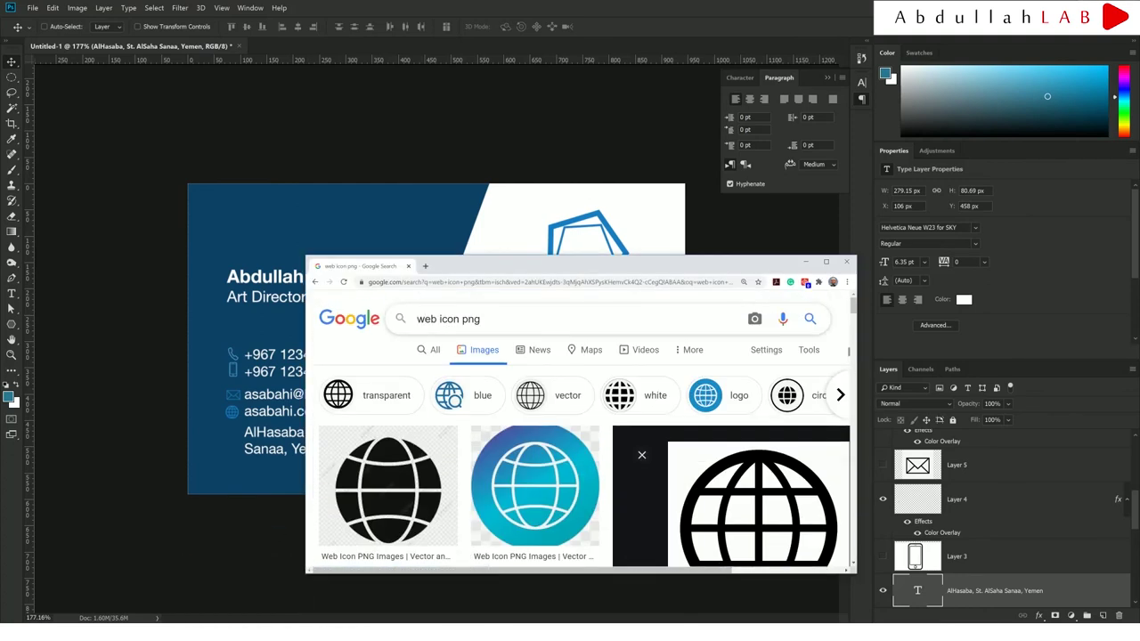
text(home)
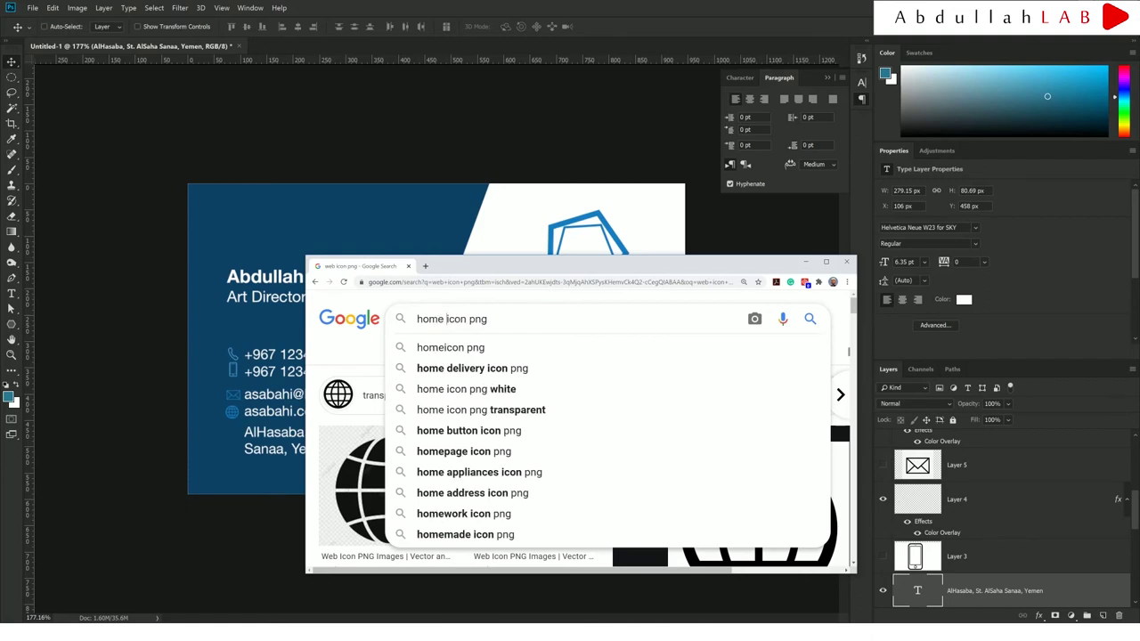
key(Return)
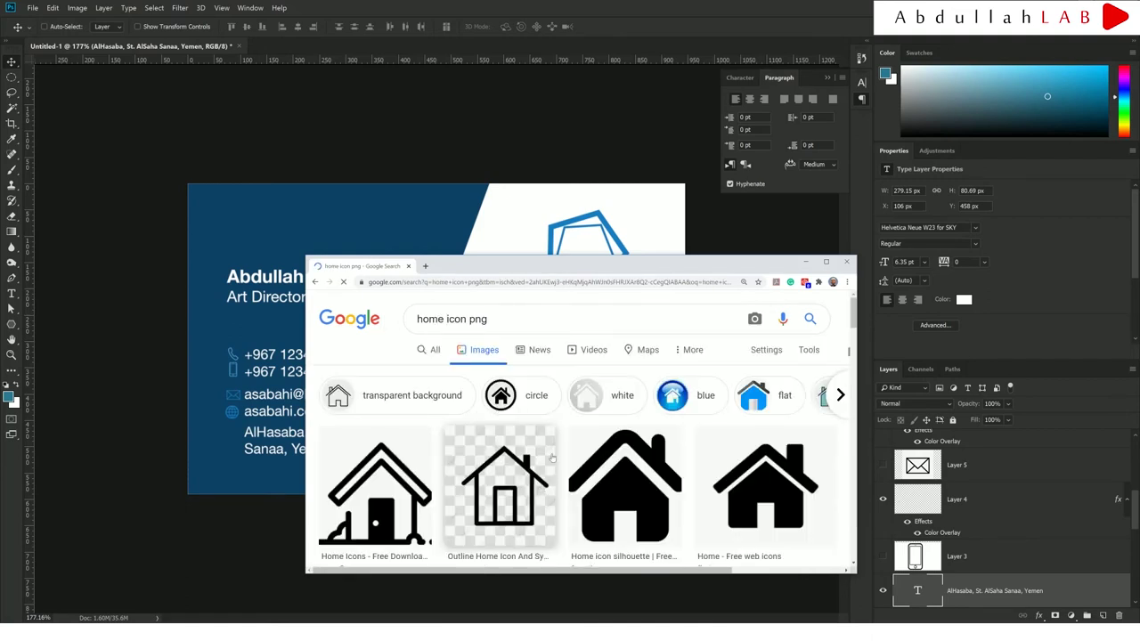
scroll(599, 475, down, 1)
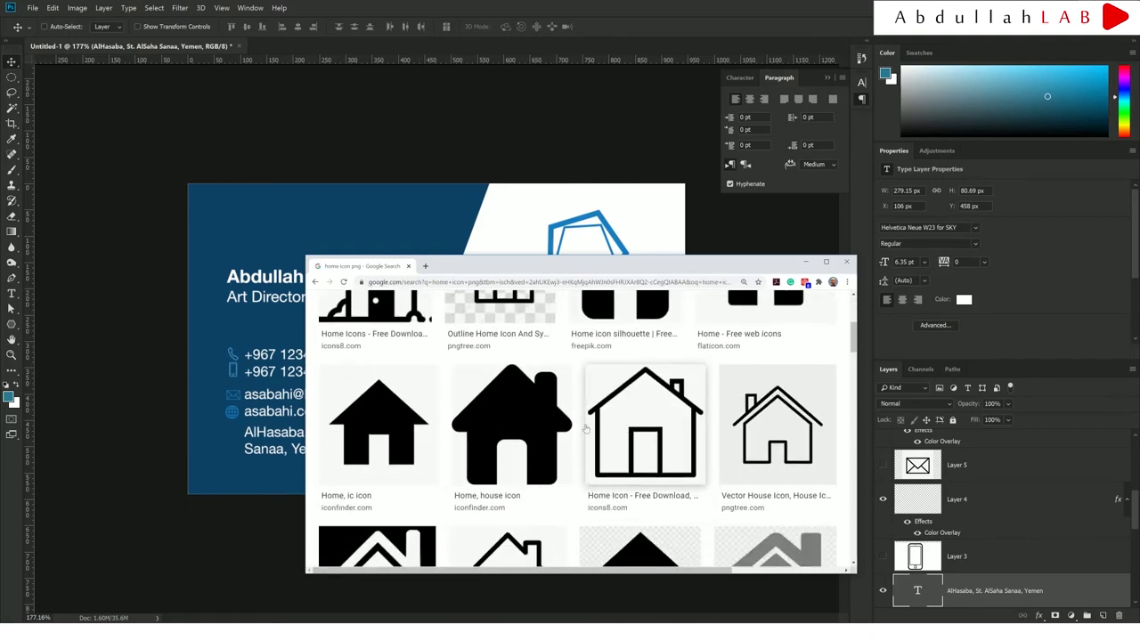
scroll(599, 464, down, 1)
scroll(530, 400, down, 1)
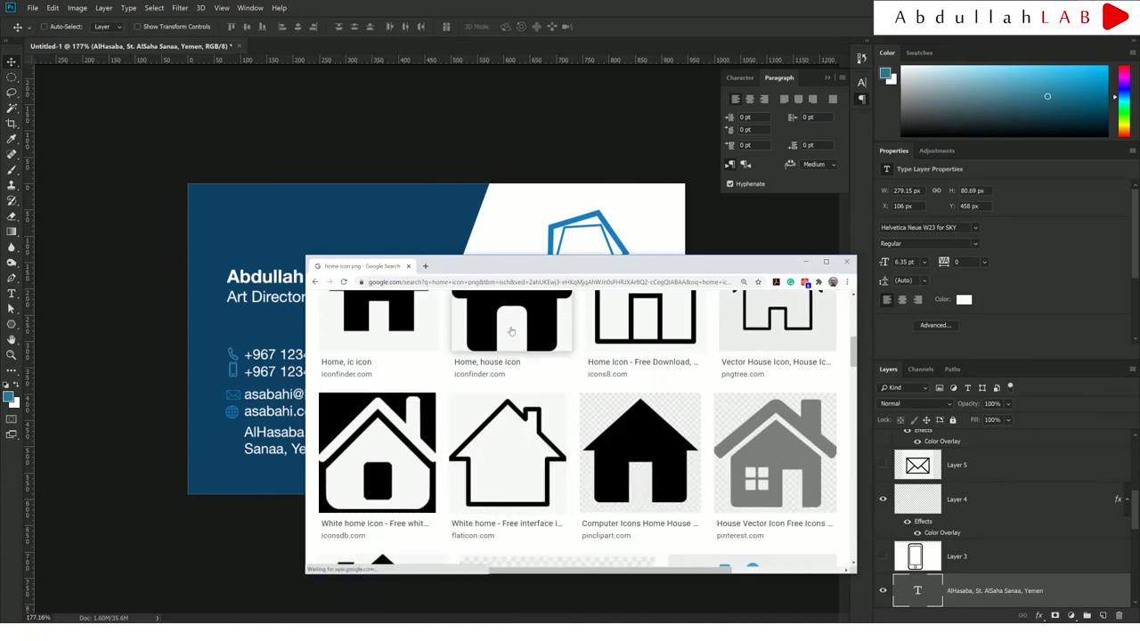
scroll(527, 394, up, 1)
- Copy a house icon, try pasting it into the card, then undo the black house
click(527, 395)
click(381, 445)
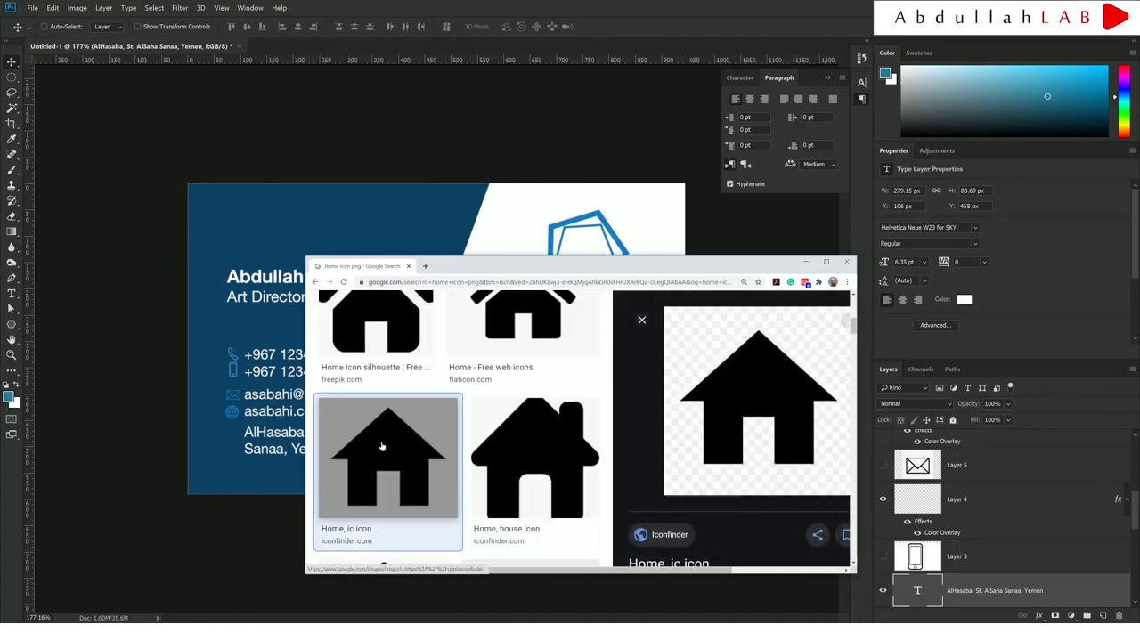
scroll(434, 434, down, 2)
scroll(435, 434, up, 1)
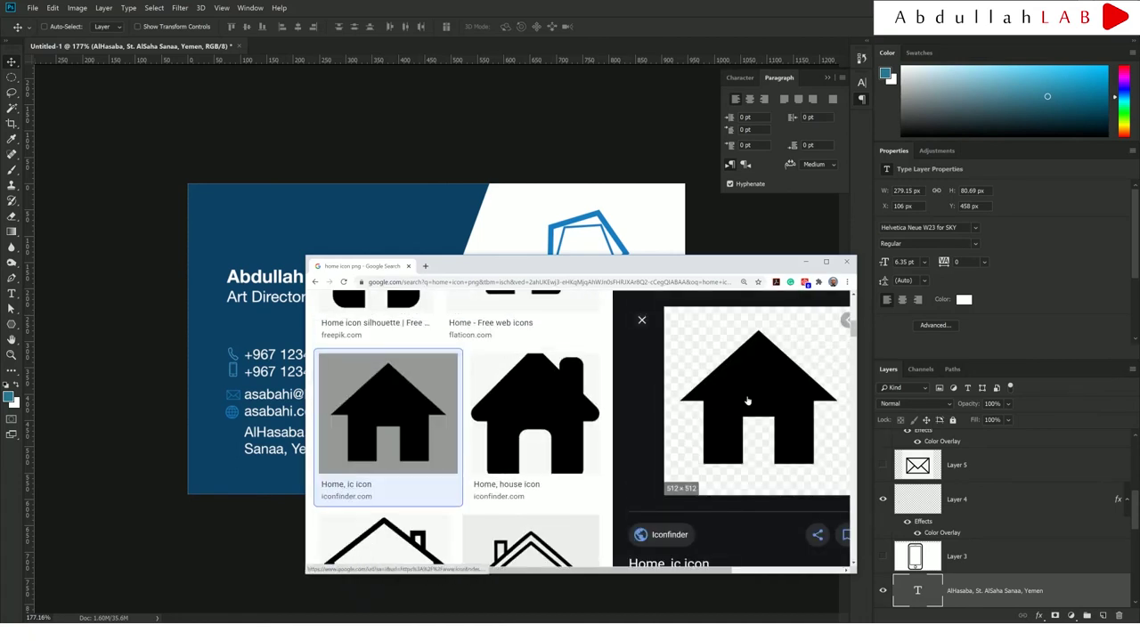
right_click(771, 362)
click(795, 453)
click(805, 261)
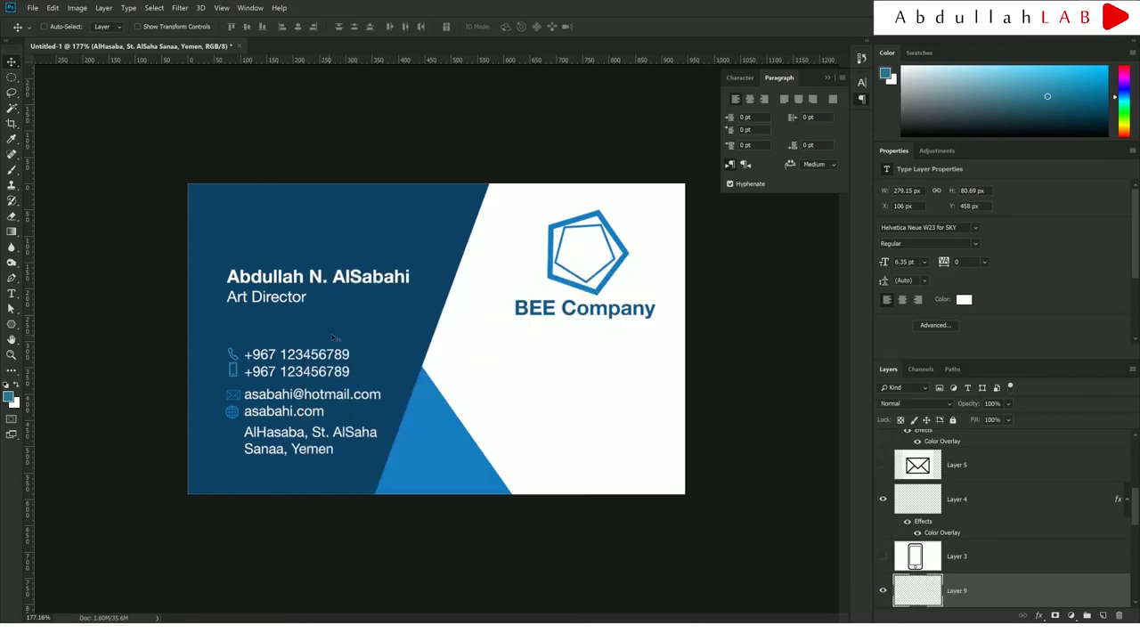
key(ctrl+v)
key(w)
key(ctrl+z)
- Back in the results, preview the blue house icon and copy it
key(alt+Tab)
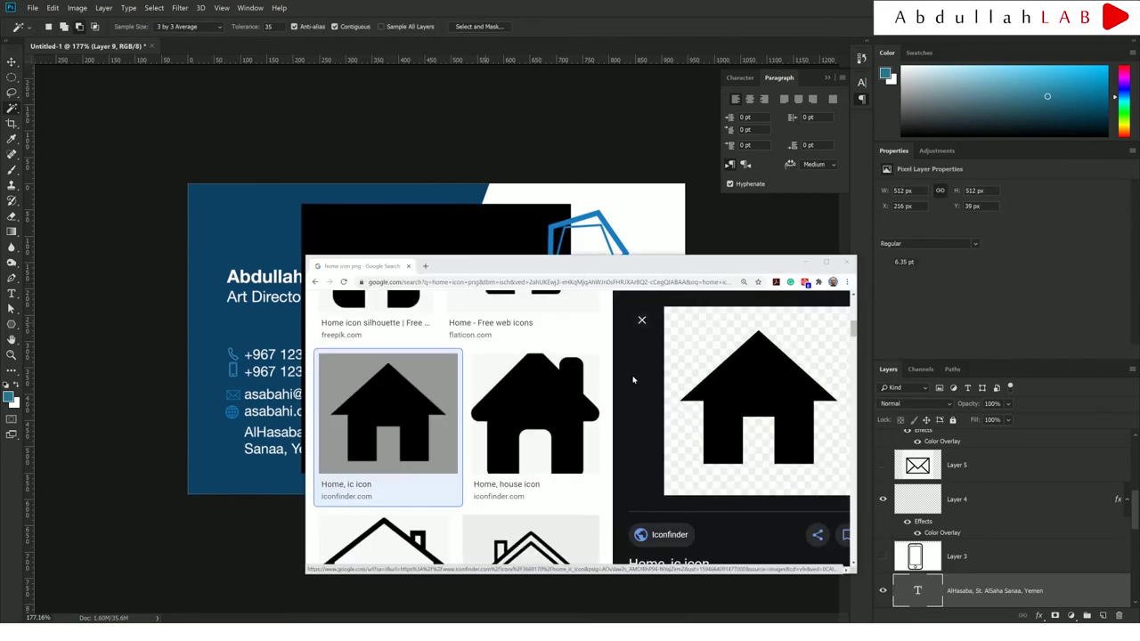
drag(757, 396, 677, 437)
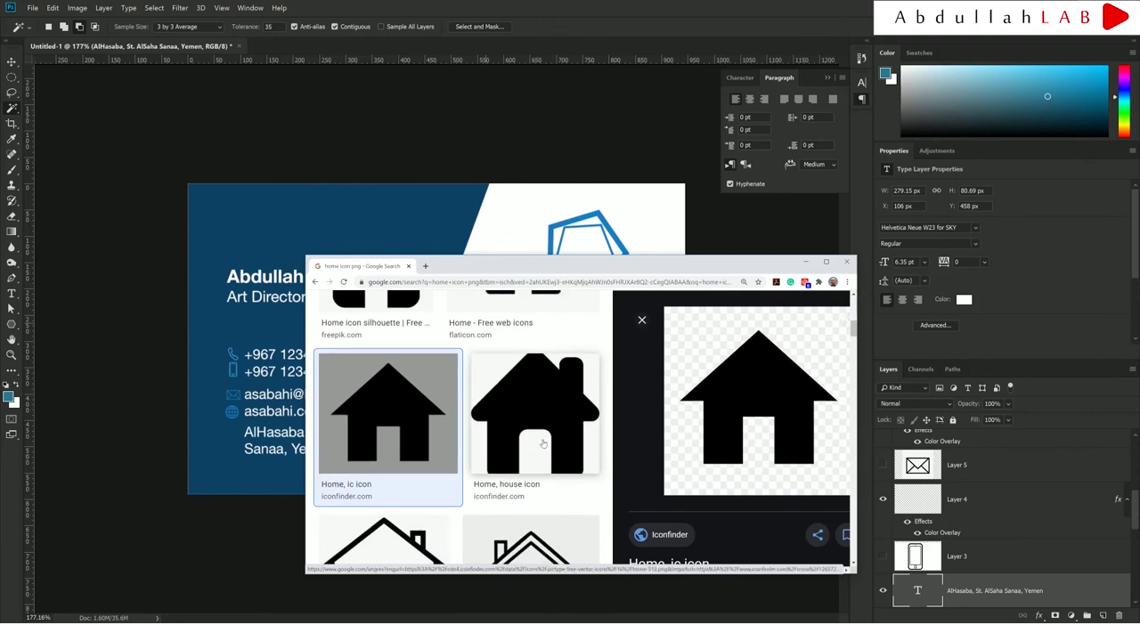
click(517, 450)
click(394, 553)
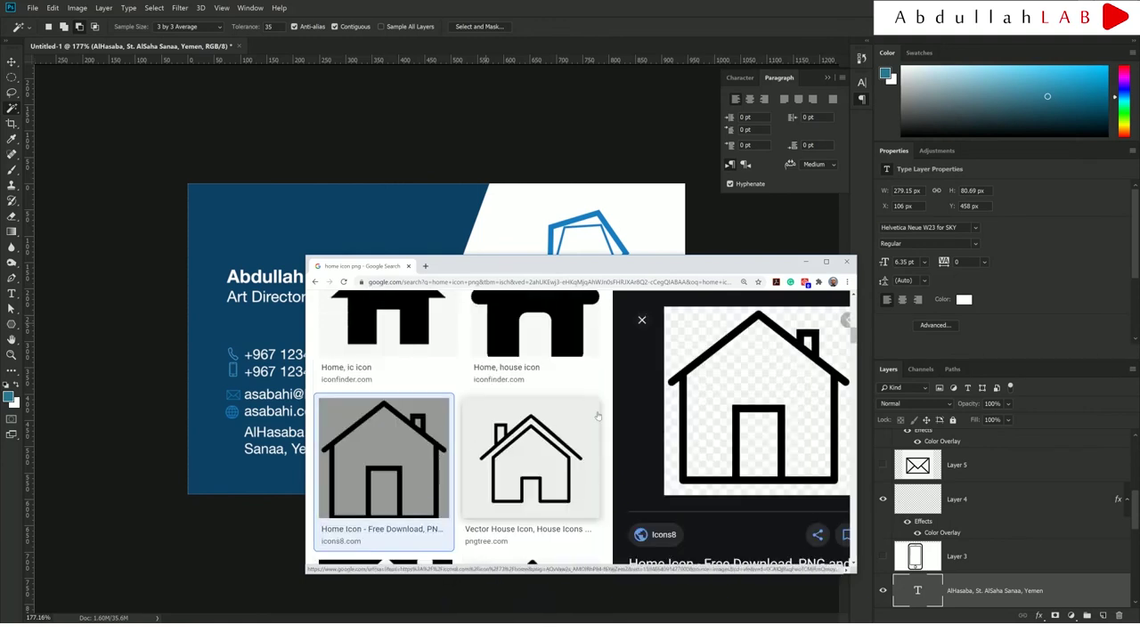
scroll(400, 487, down, 2)
scroll(400, 487, up, 2)
click(400, 486)
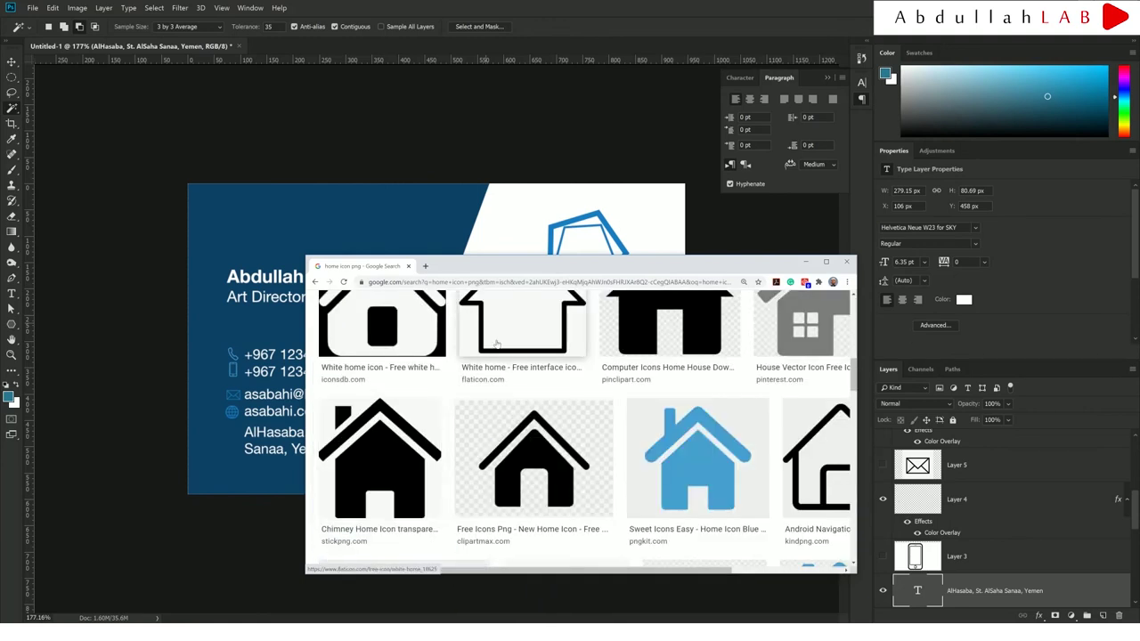
click(697, 459)
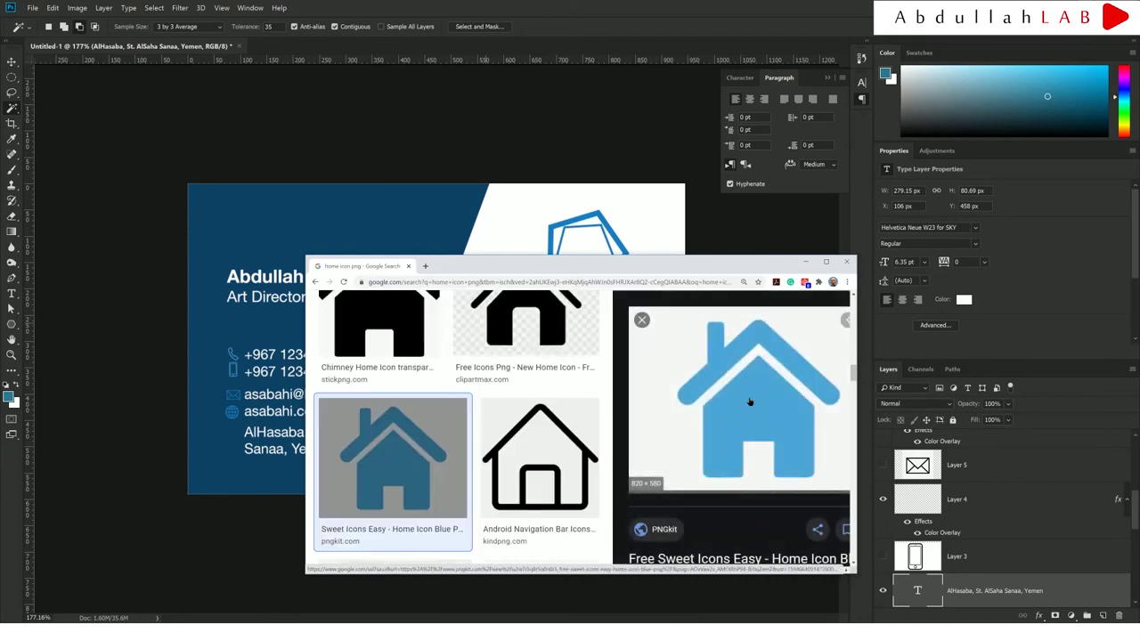
right_click(750, 398)
key(alt+Tab)
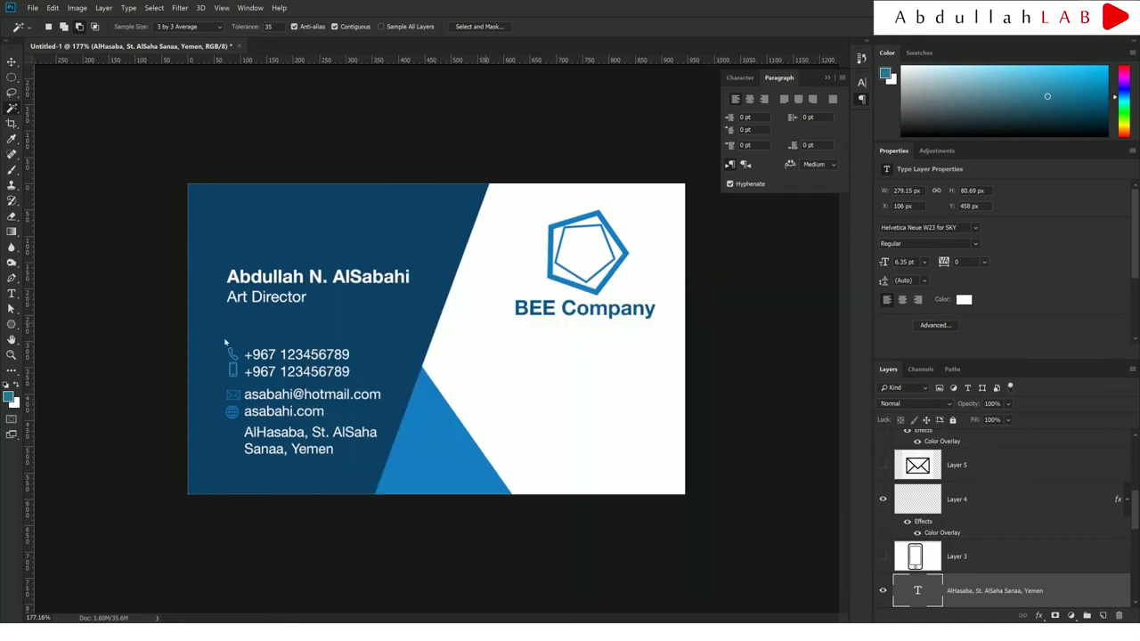
- Paste the blue house, isolate it on its own layer, and shrink it beside the address
key(ctrl+v)
click(438, 279)
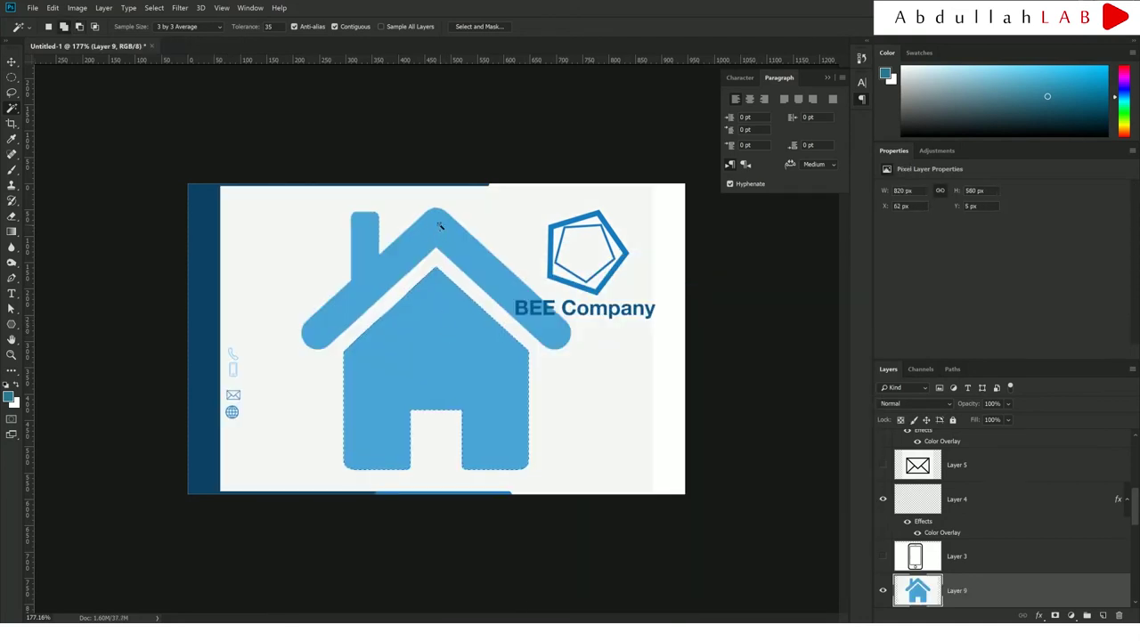
key(ctrl+j)
scroll(886, 584, down, 2)
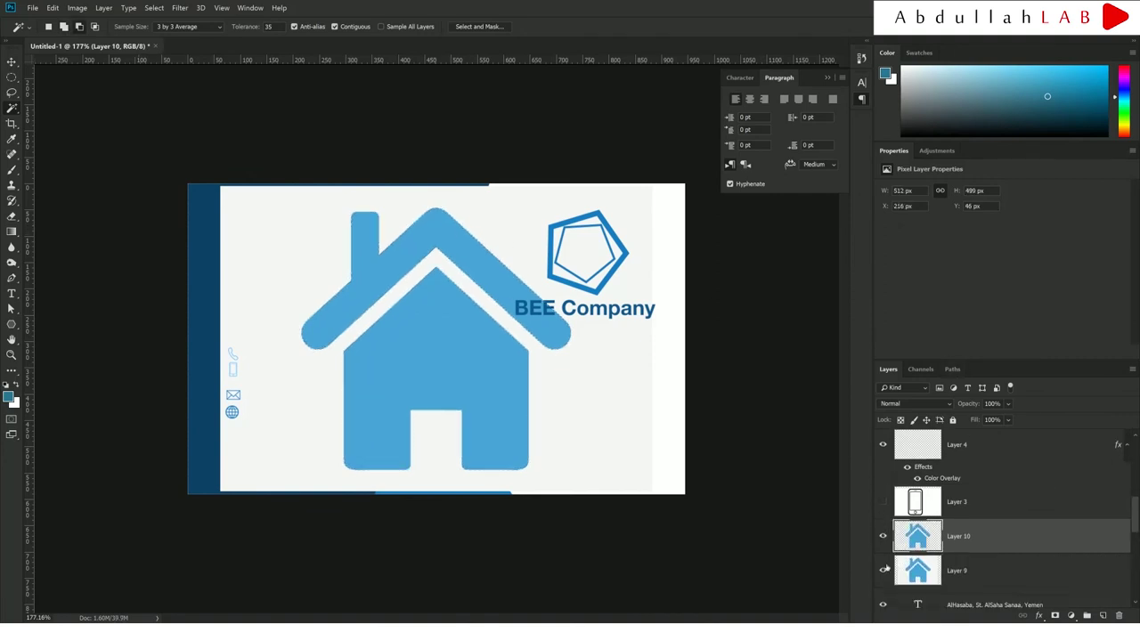
key(v)
key(ctrl+t)
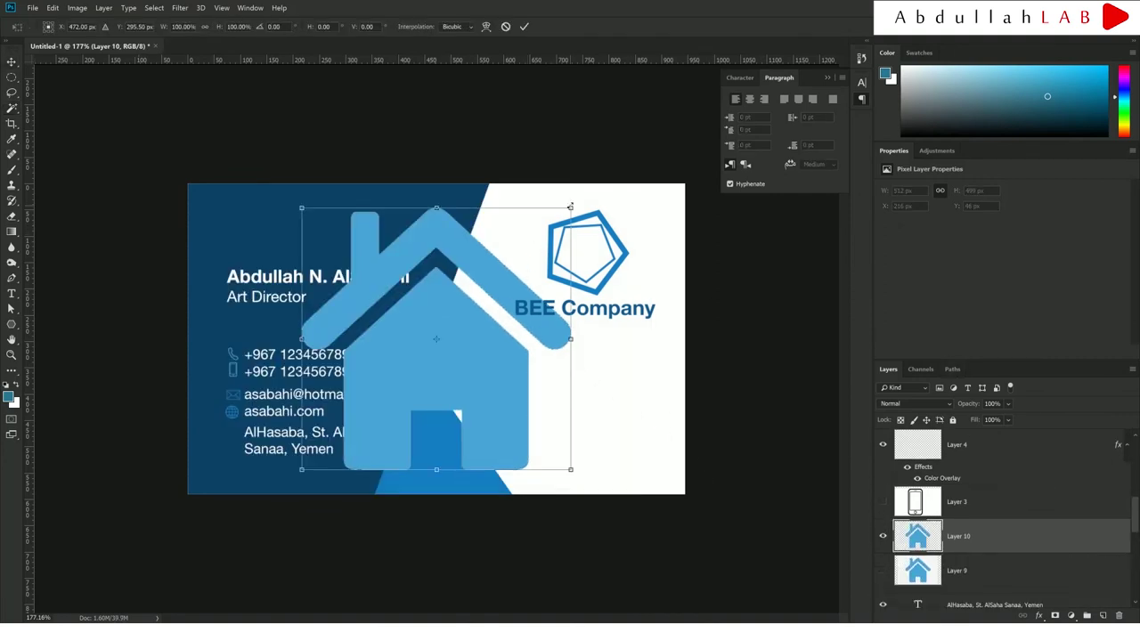
mouse_move(576, 204)
mouse_down()
mouse_move(468, 311)
mouse_move(267, 434)
mouse_move(280, 438)
mouse_up()
- Give the house the other contact icons' layer style and adjust its Color Overlay colour
right_click(1020, 539)
click(855, 336)
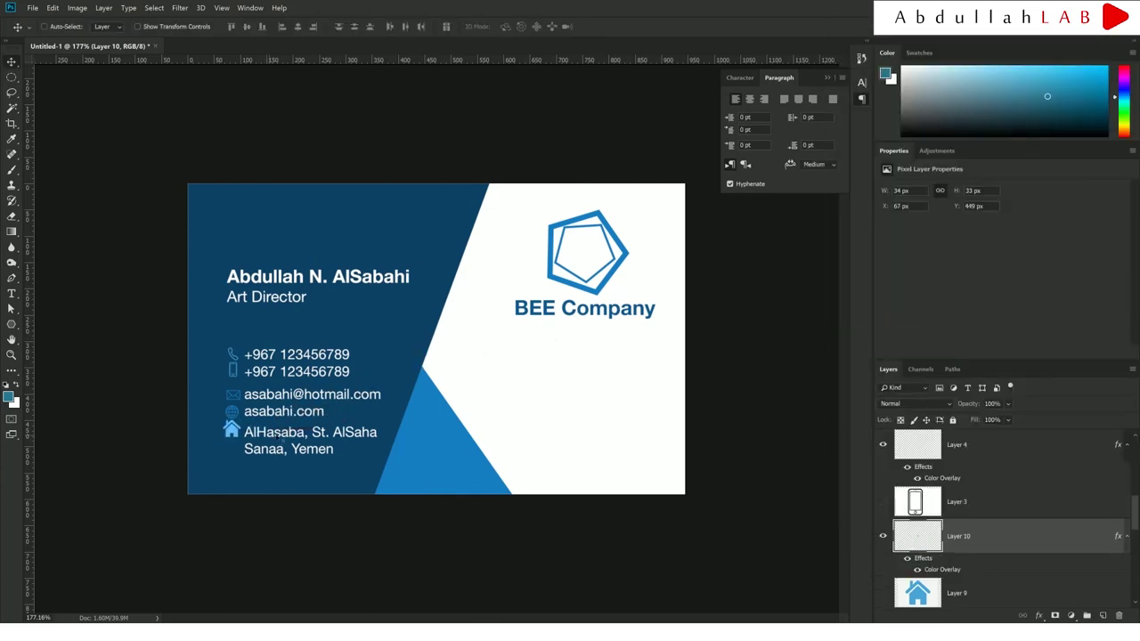
double_click(937, 567)
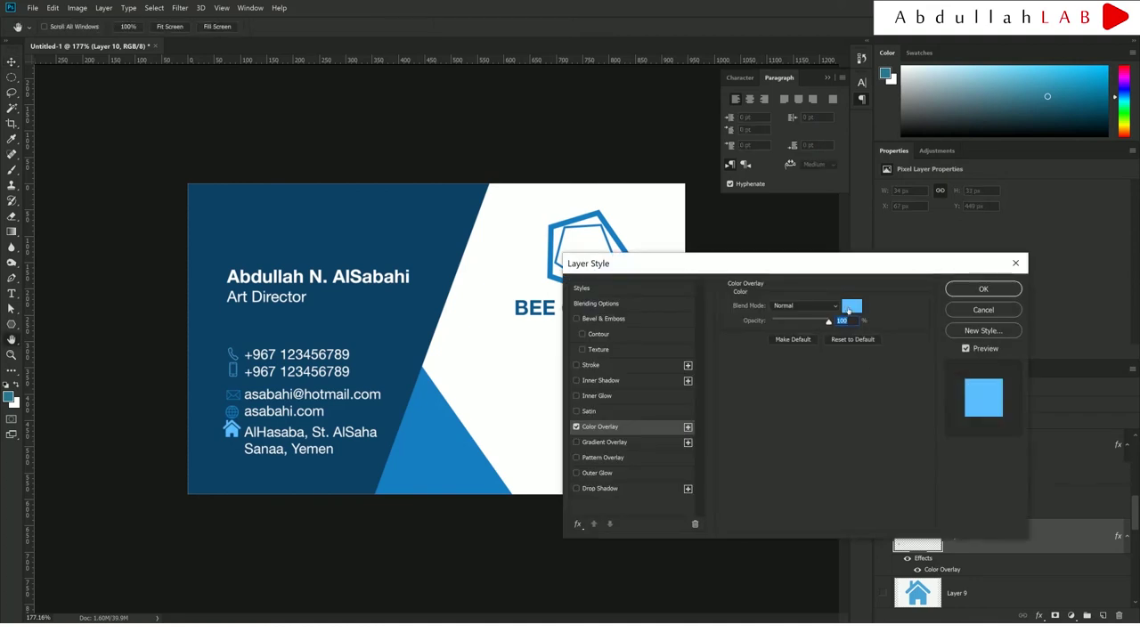
click(852, 303)
key(Return)
key(Return)
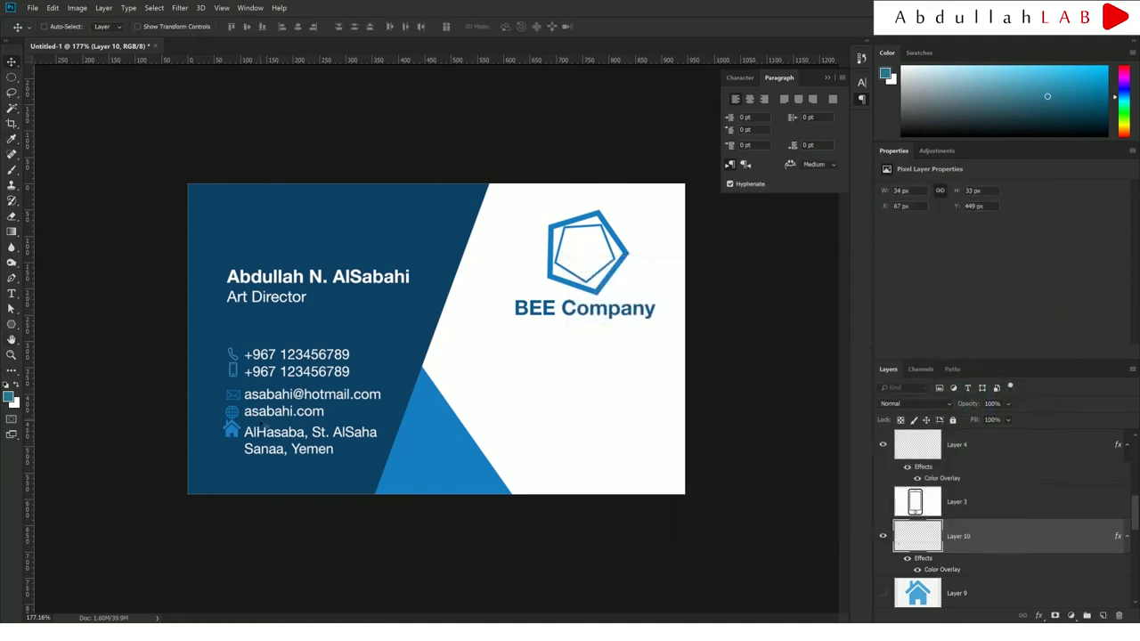
key(ctrl+t)
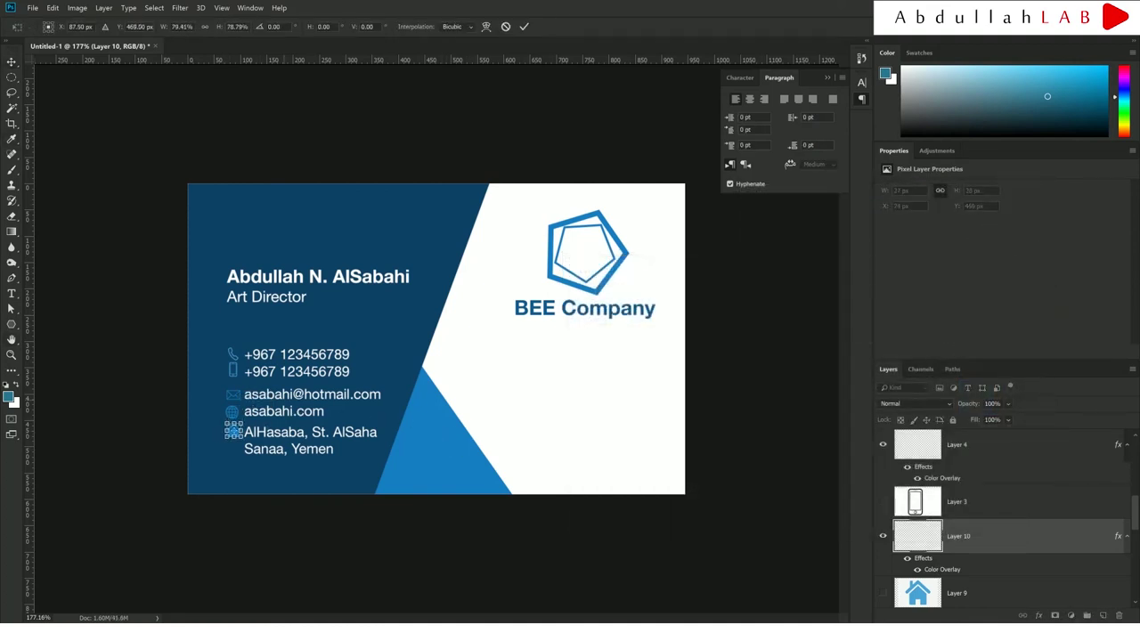
- Commit the house icon resize, then select the logo Group 1 and move it down
key(Return)
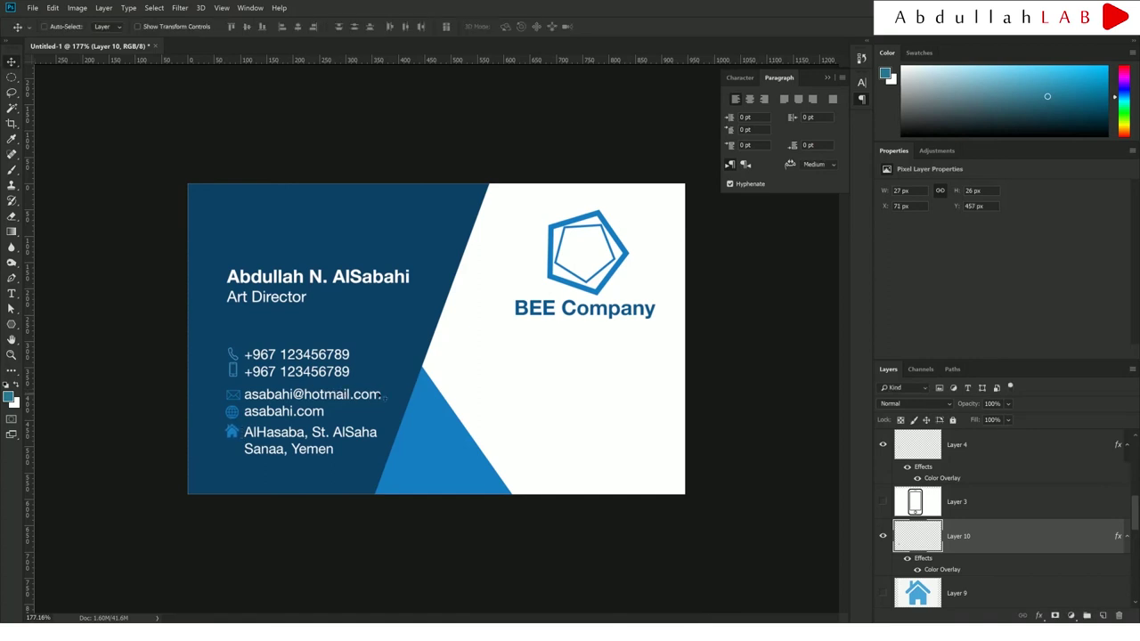
right_click(604, 298)
click(614, 299)
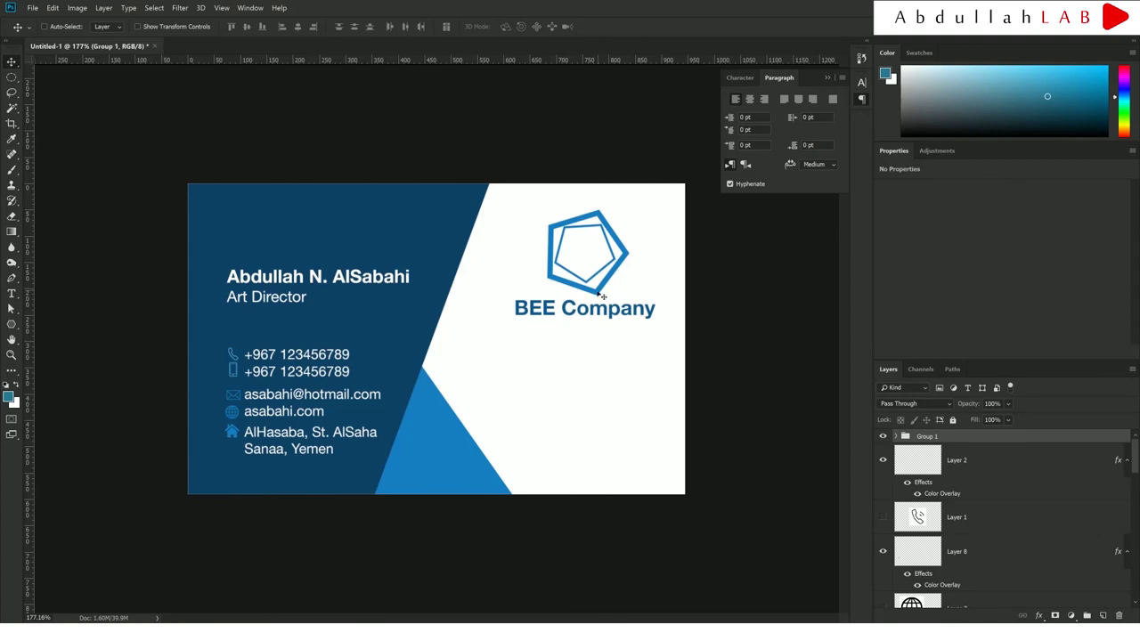
right_click(602, 297)
click(624, 299)
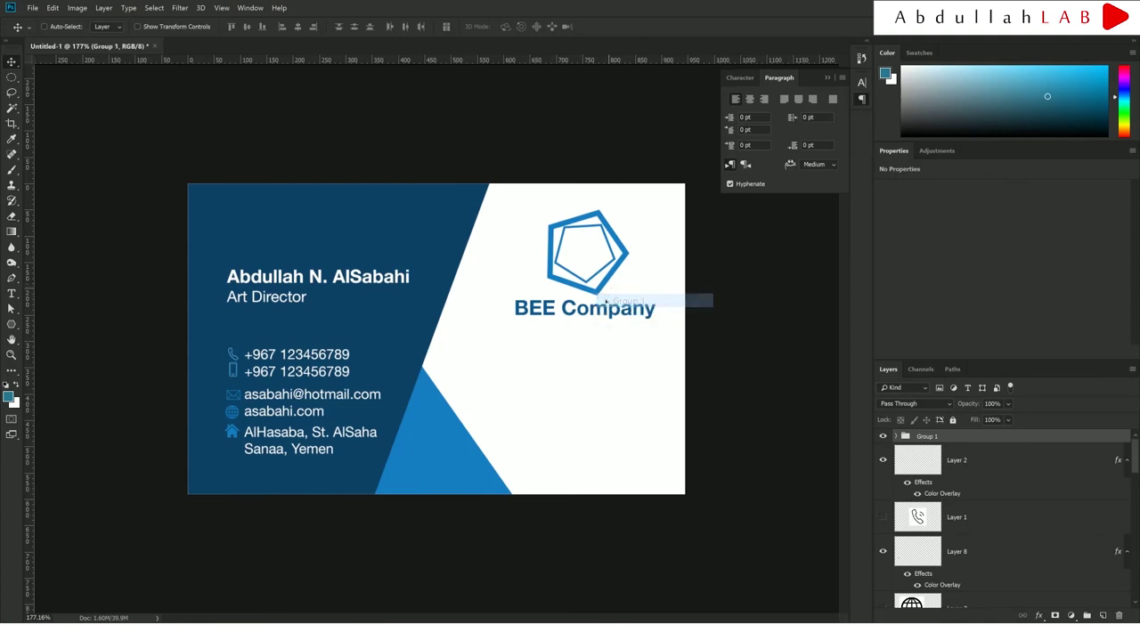
drag(638, 261, 630, 330)
- Scale the logo group up slightly and shift it a little lower
key(ctrl+t)
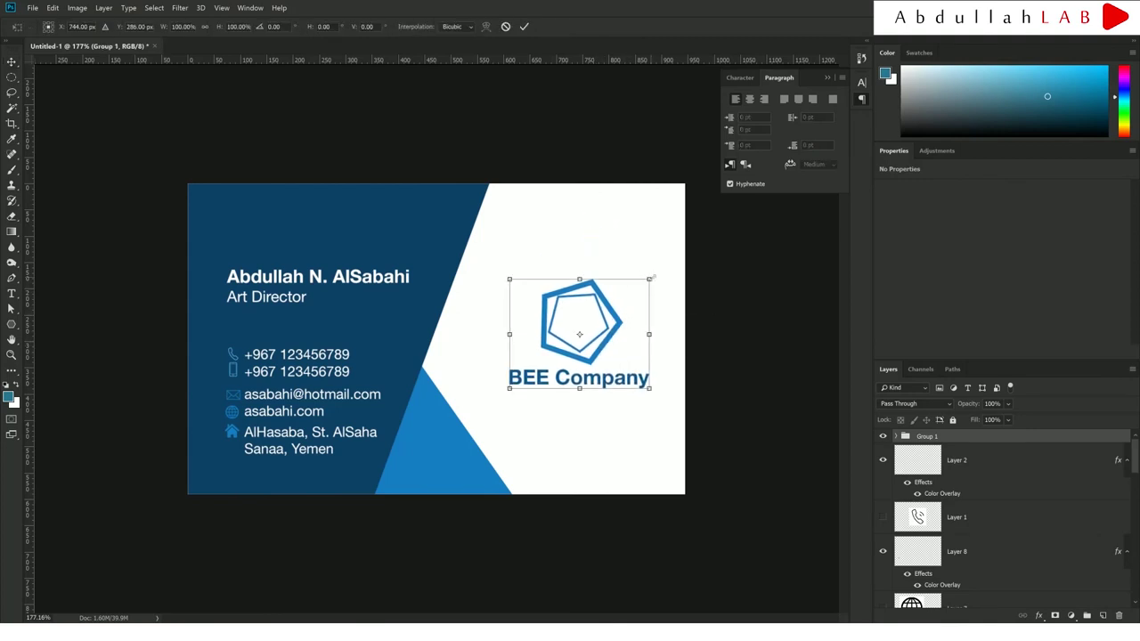
drag(649, 279, 657, 272)
key(Return)
drag(590, 300, 598, 311)
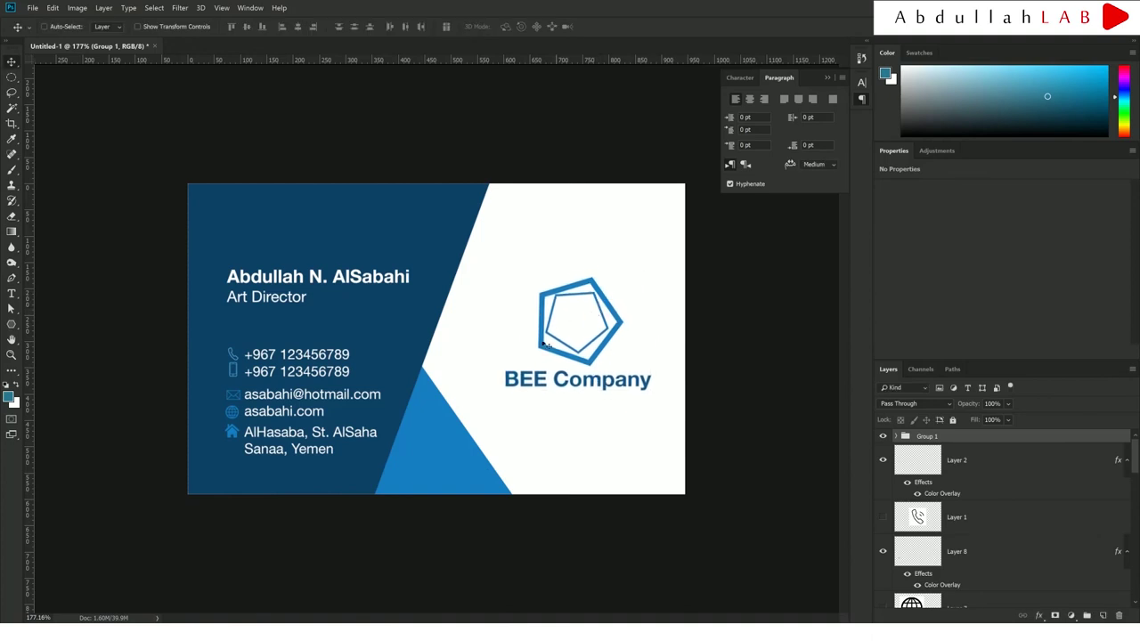
key(ctrl+minus)
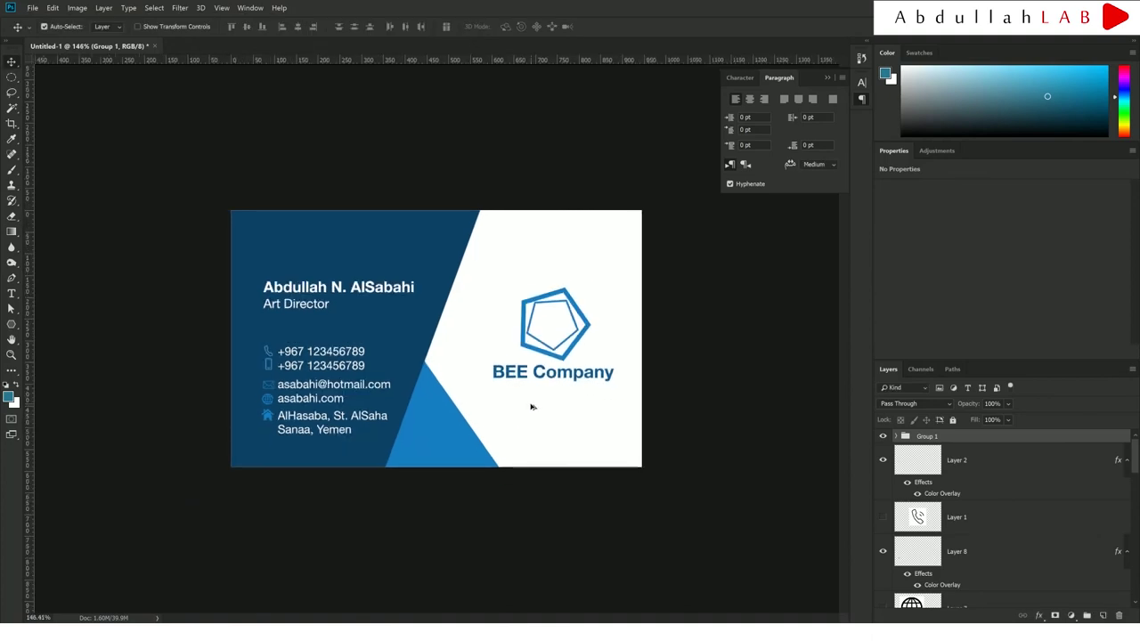
key(ctrl+plus)
key(ctrl+minus)
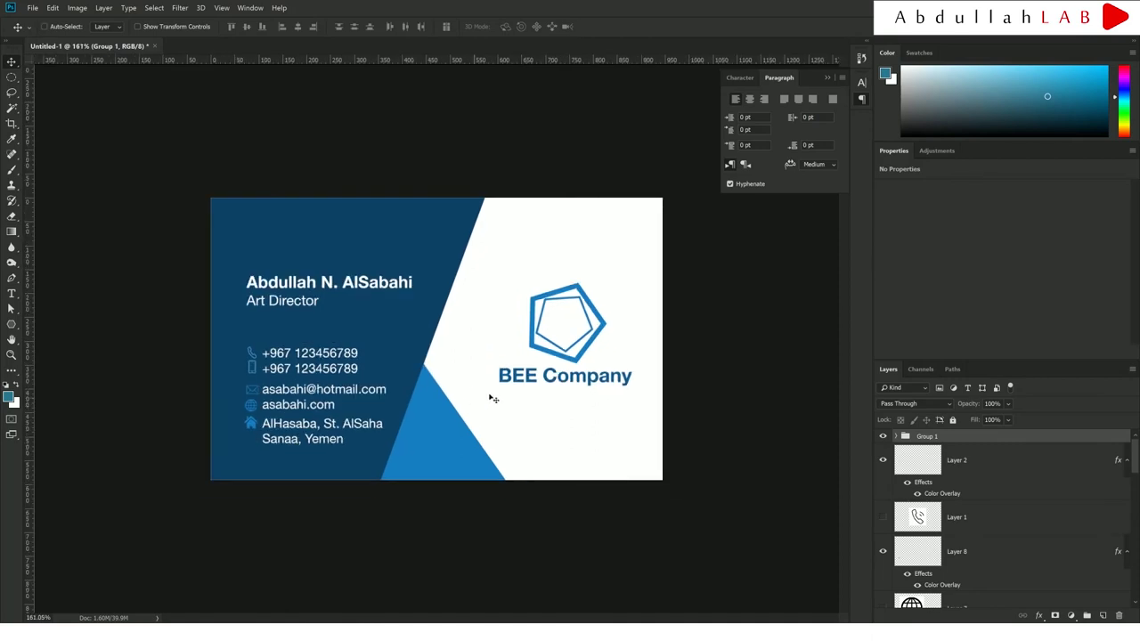
- Select the name text layer together with contact icon Layers 1, 3, 5, 6, 7 and 8
right_click(343, 285)
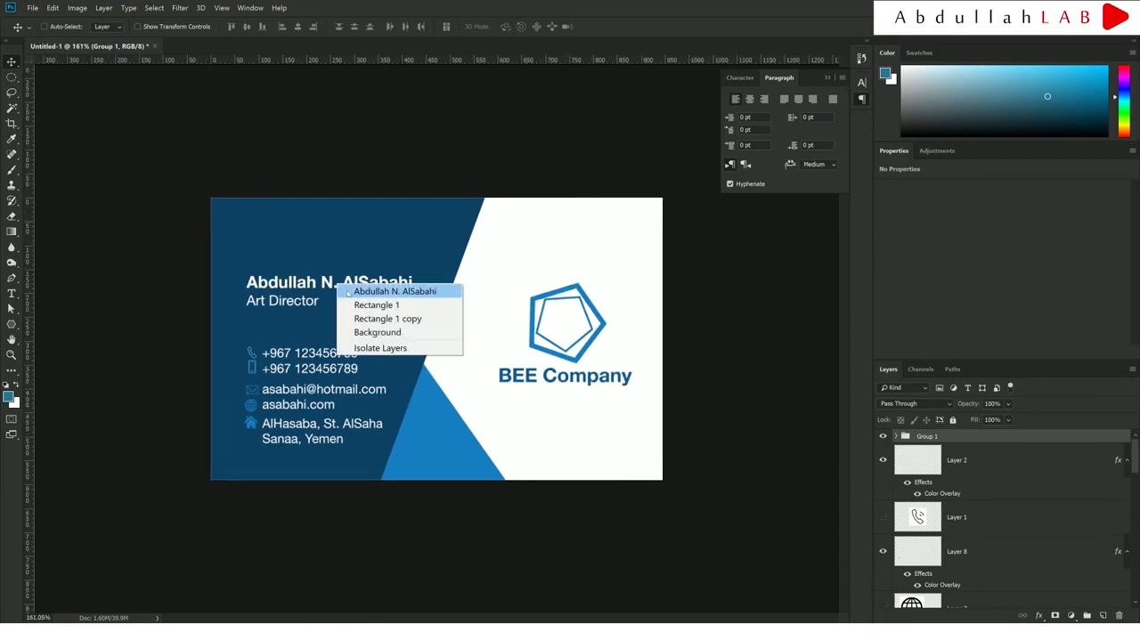
click(374, 290)
scroll(979, 492, up, 1)
scroll(979, 492, up, 2)
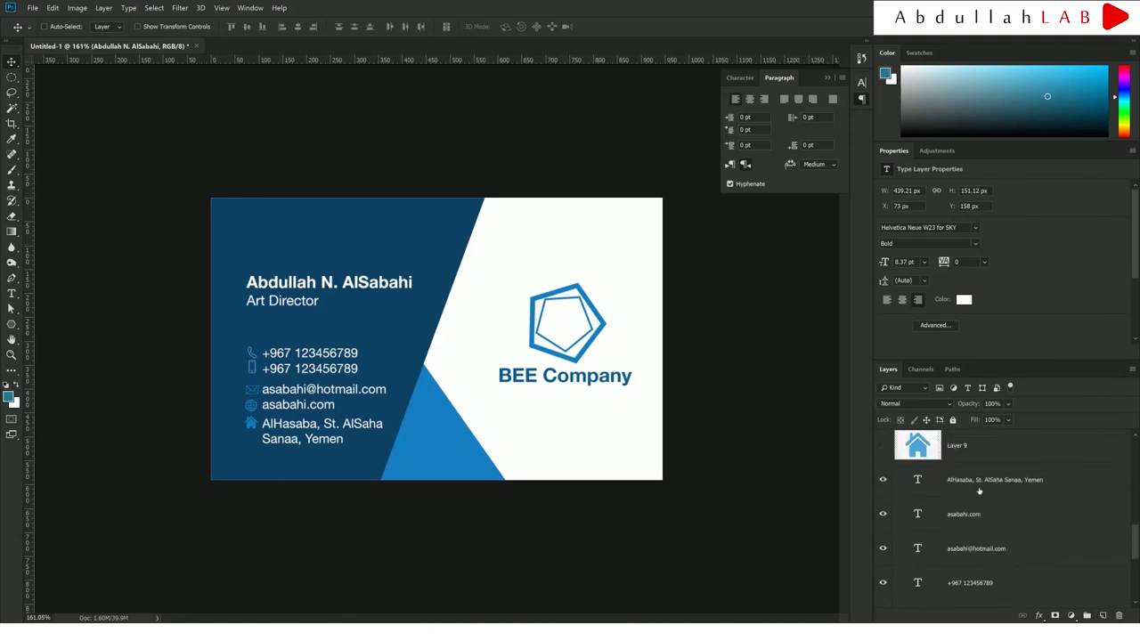
ctrl+click(975, 482)
scroll(980, 499, up, 4)
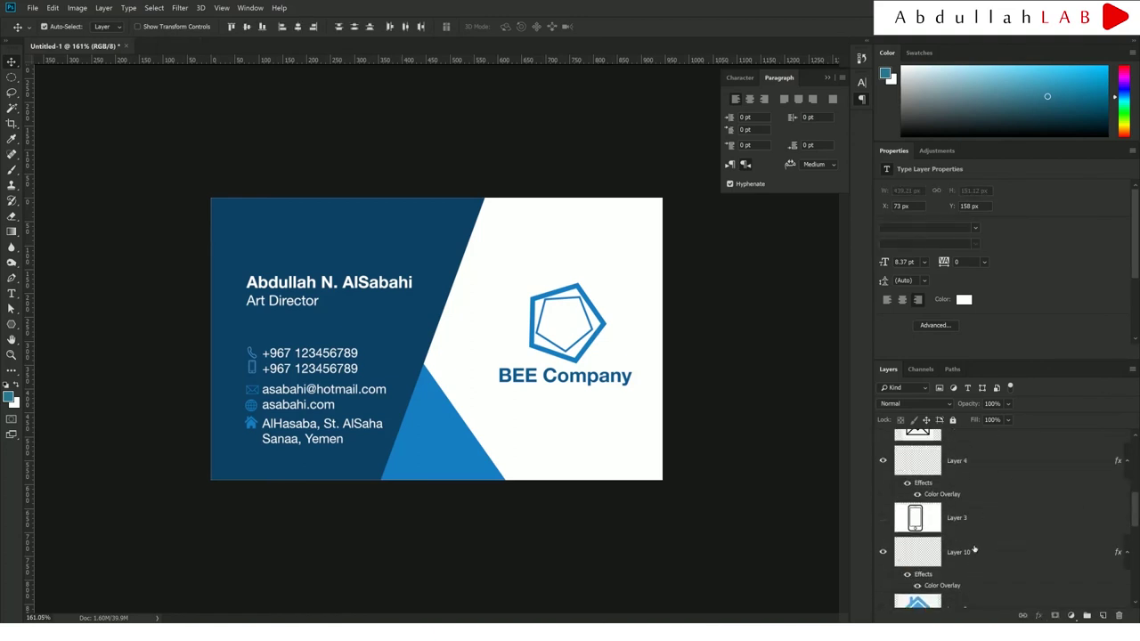
ctrl+click(981, 516)
scroll(980, 526, up, 2)
scroll(980, 535, up, 1)
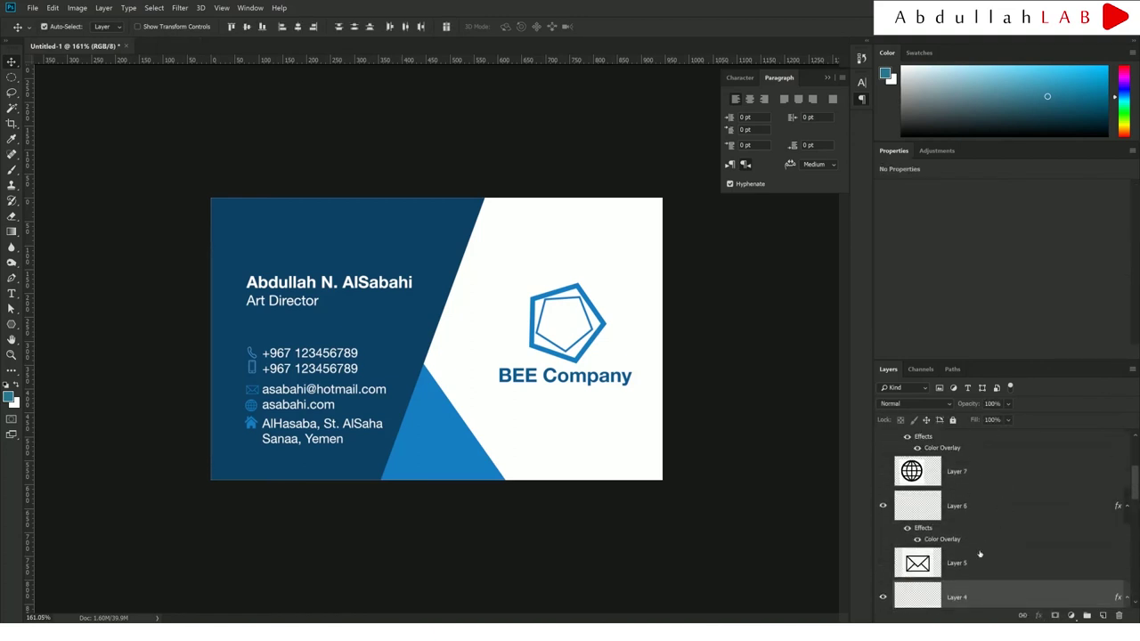
ctrl+click(980, 557)
ctrl+click(980, 508)
ctrl+click(974, 474)
scroll(976, 481, up, 2)
scroll(978, 526, up, 1)
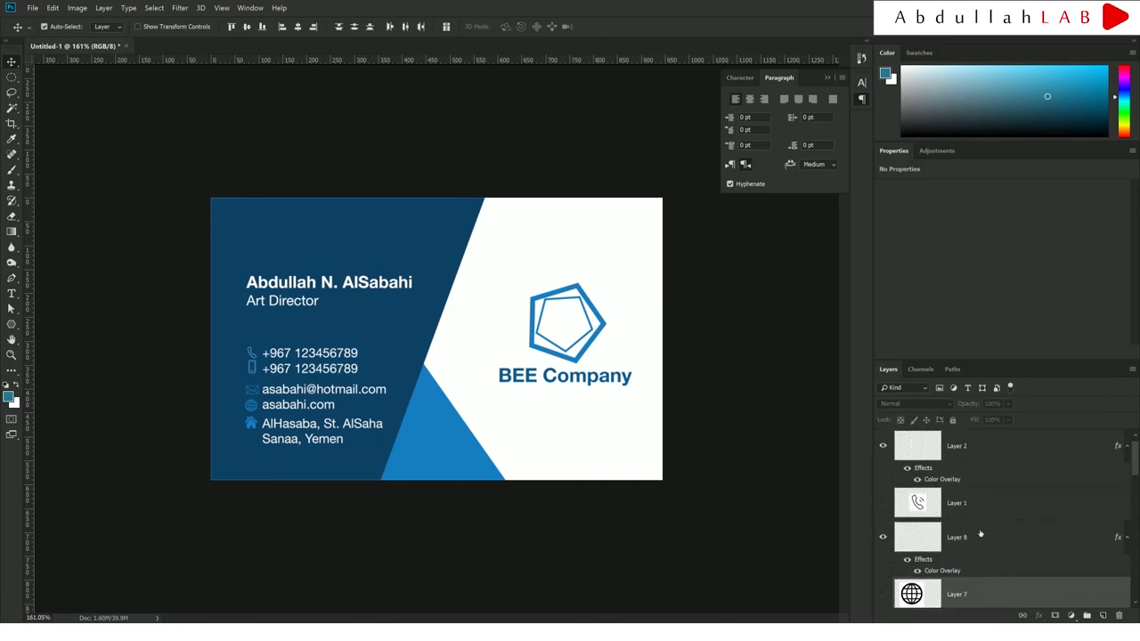
ctrl+click(980, 534)
ctrl+click(978, 495)
scroll(978, 495, up, 1)
- Raise the text block about 19 px with small nudges, and shift Group 1 slightly up and left
drag(387, 364, 386, 352)
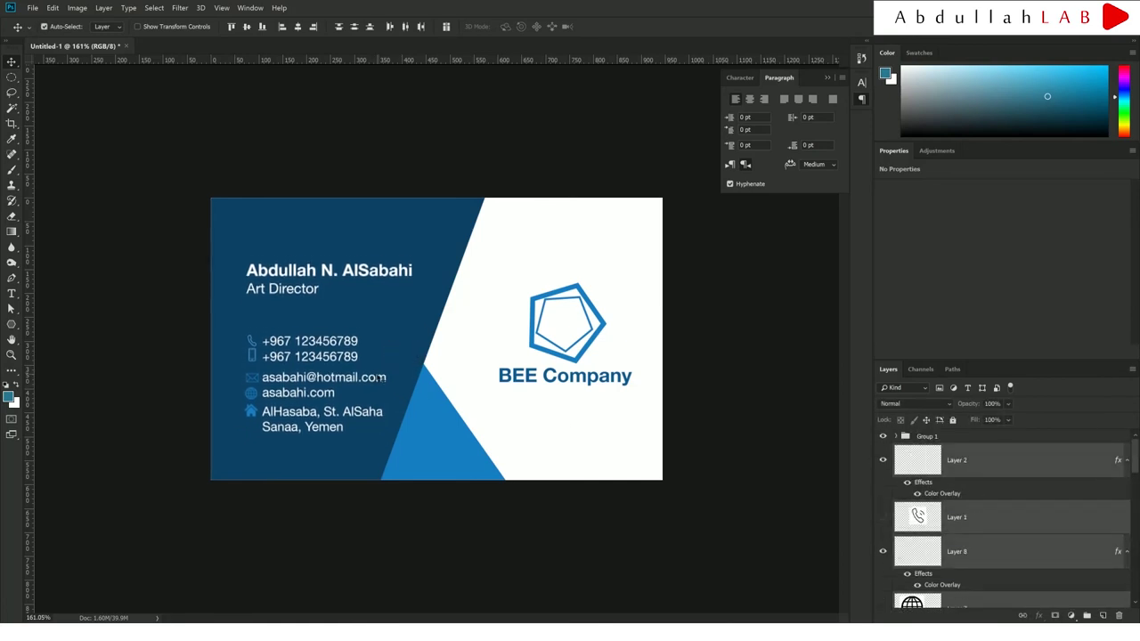
key(Up)
key(Up)
key(Up)
key(Left)
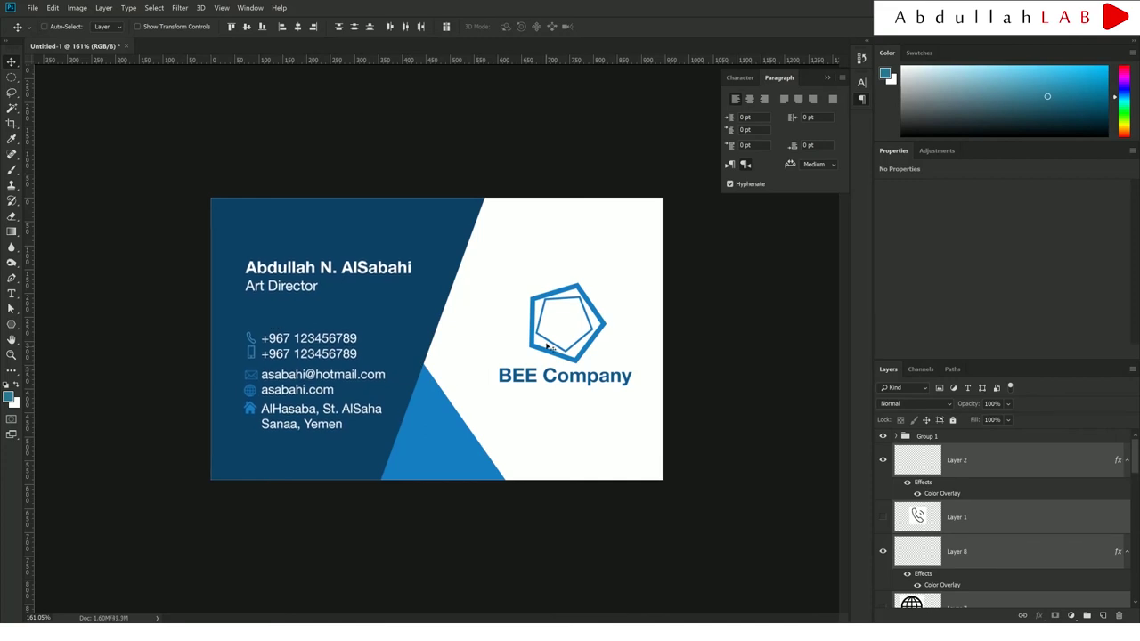
right_click(578, 362)
click(606, 367)
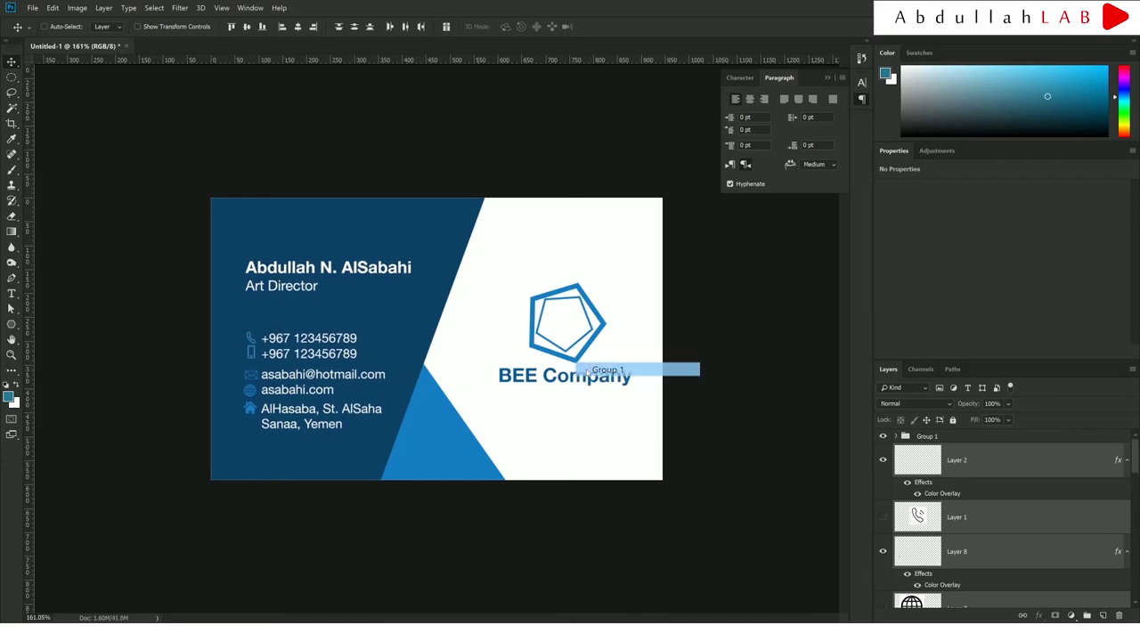
drag(586, 364, 576, 367)
- Select all card layers above the Background and group them into Group 2
scroll(558, 385, down, 2)
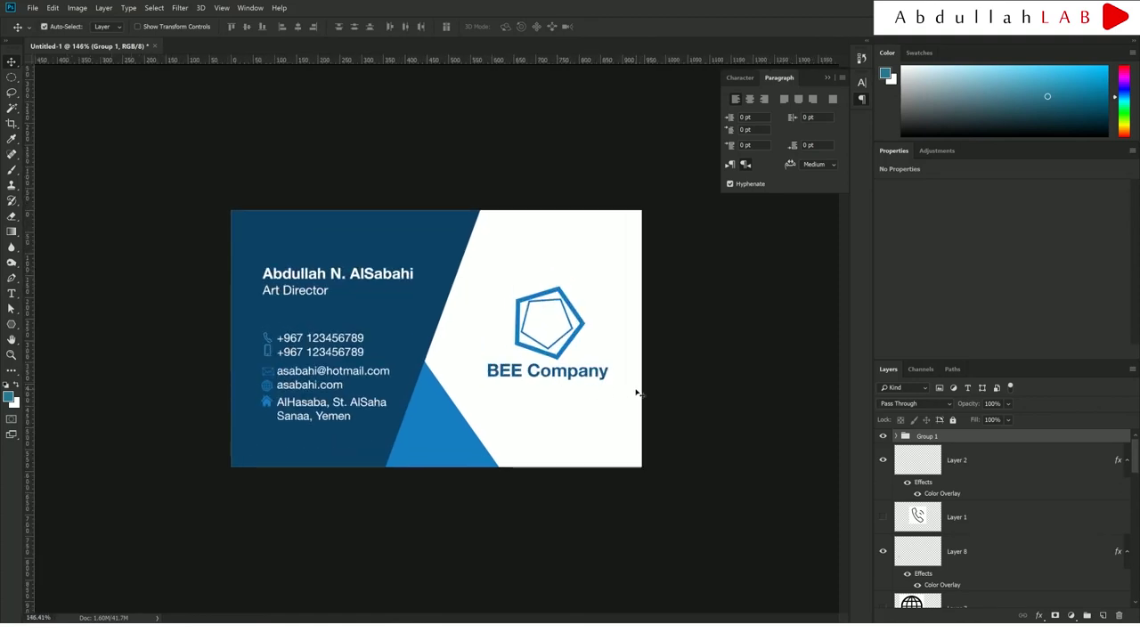
key(ctrl)
scroll(983, 498, down, 5)
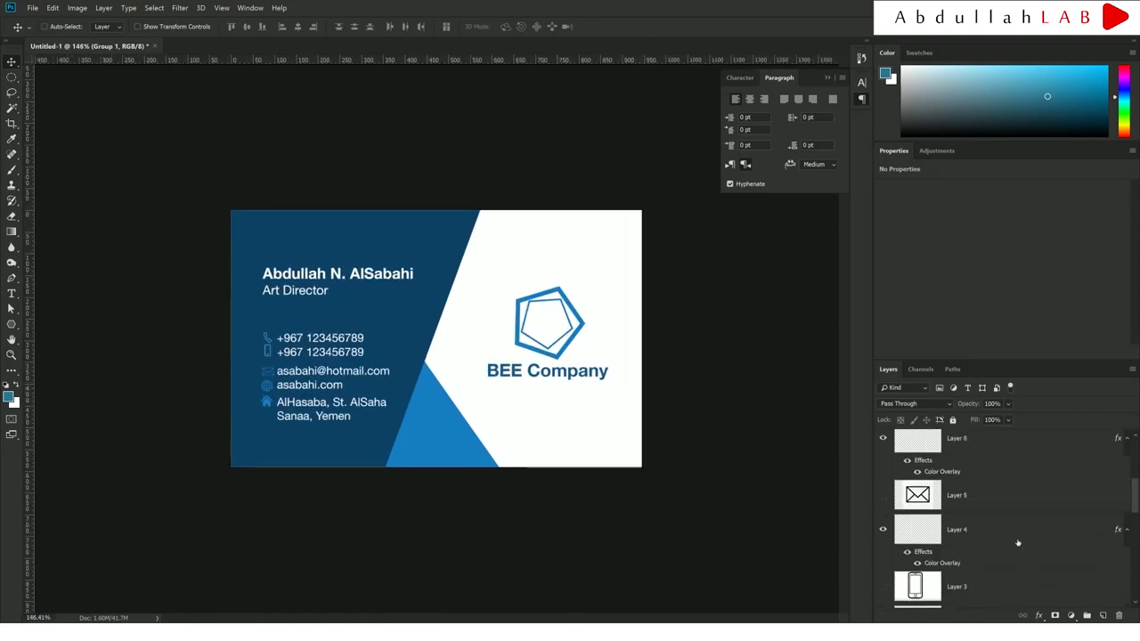
scroll(993, 509, down, 5)
scroll(1004, 524, down, 5)
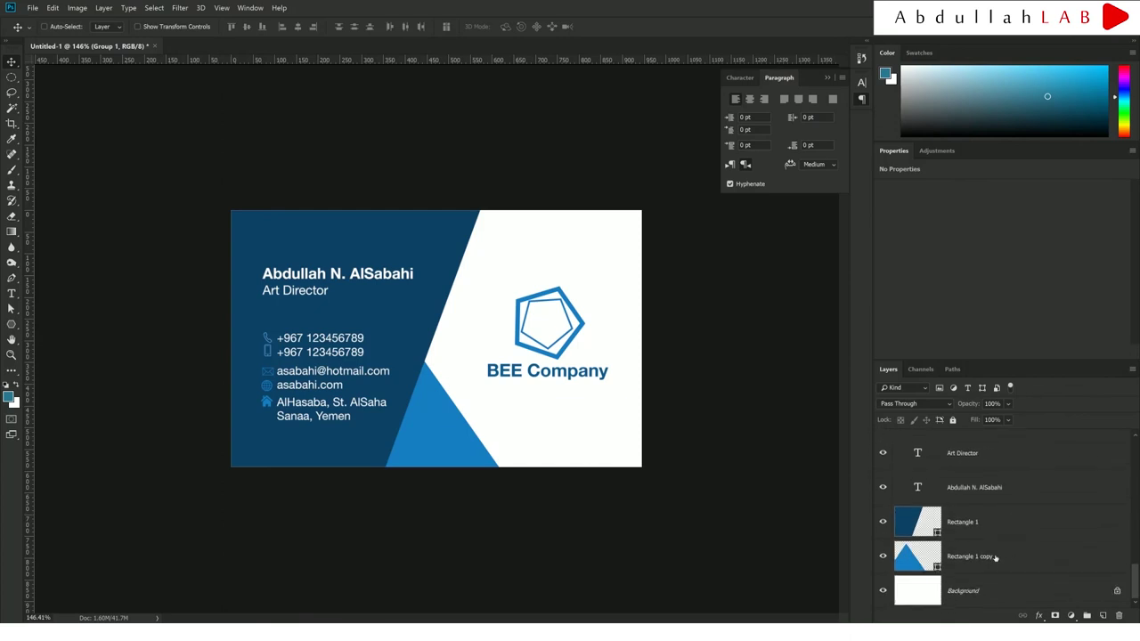
shift+click(995, 558)
- Group the card layers and name the group 'Side A'
key(ctrl+g)
double_click(928, 435)
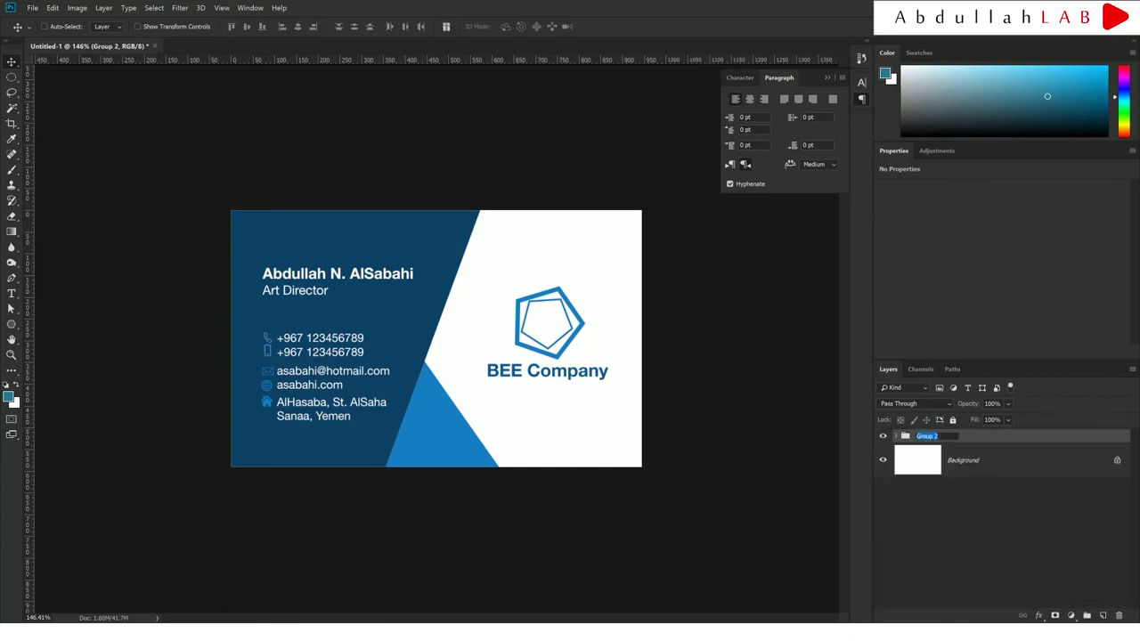
text(Side)
text( A)
key(Return)
- Duplicate the logo group Group 1 as Group 1 copy
right_click(556, 358)
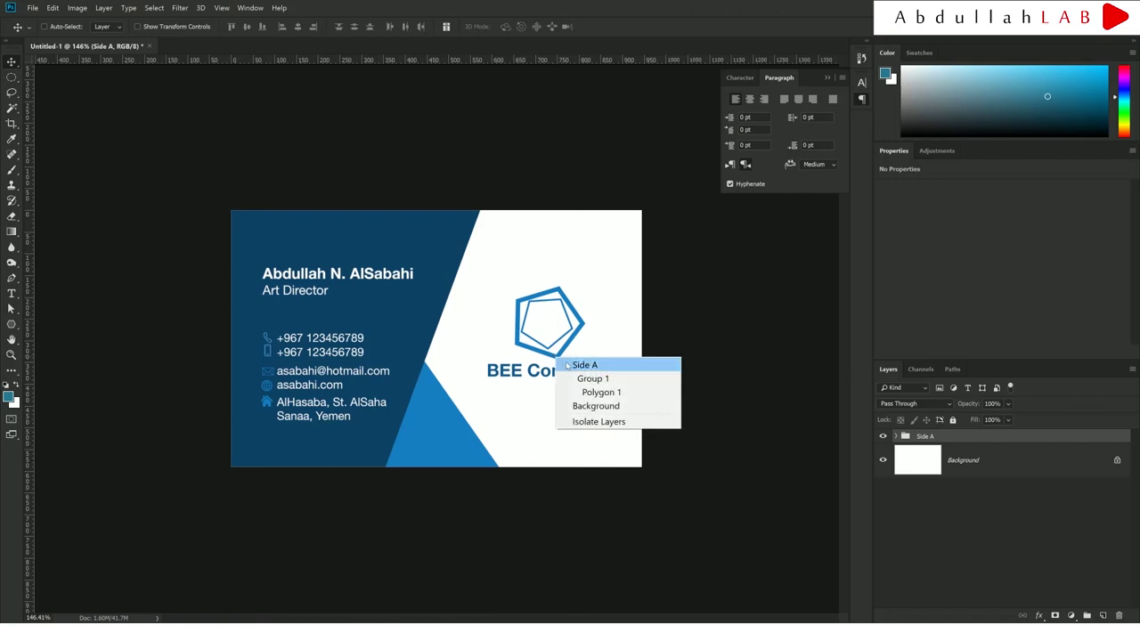
click(592, 379)
right_click(568, 356)
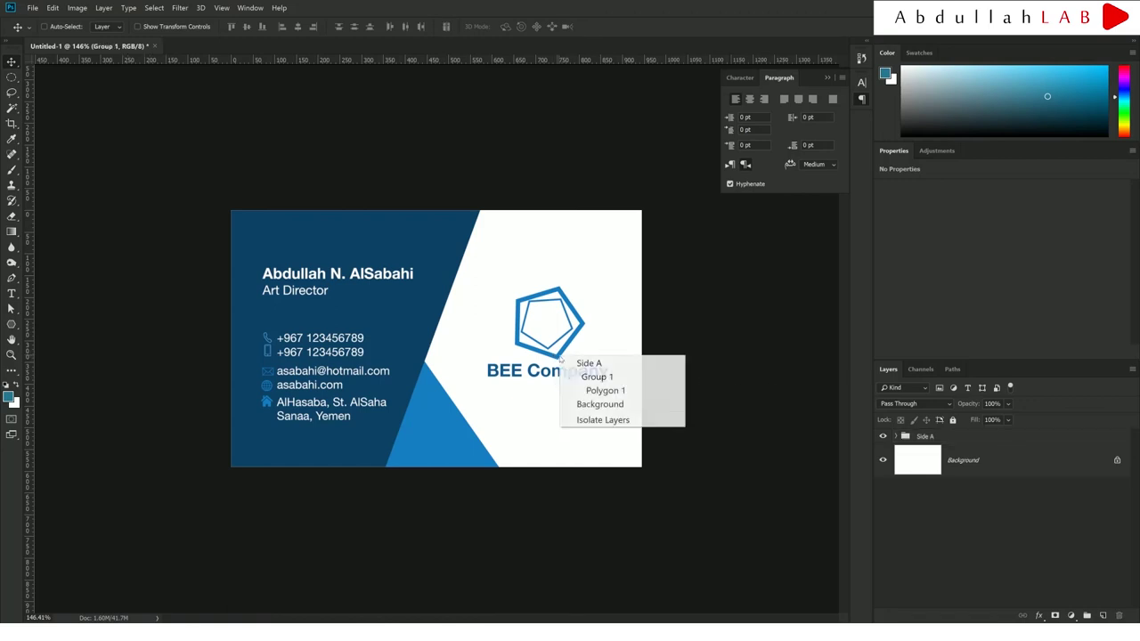
click(593, 388)
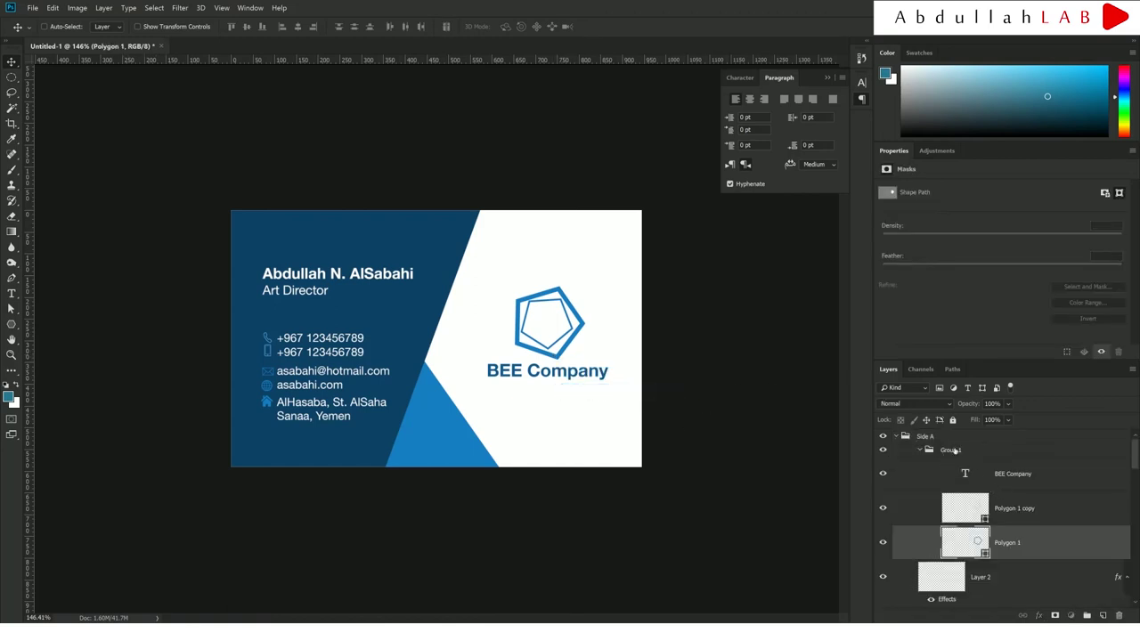
click(948, 453)
right_click(959, 452)
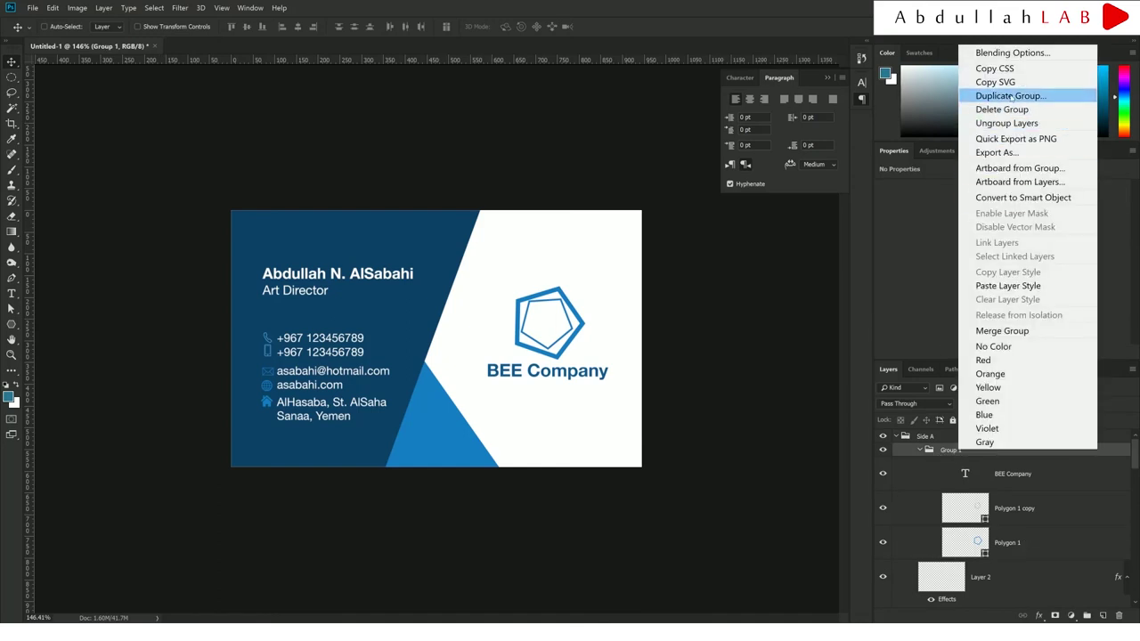
click(980, 95)
key(Return)
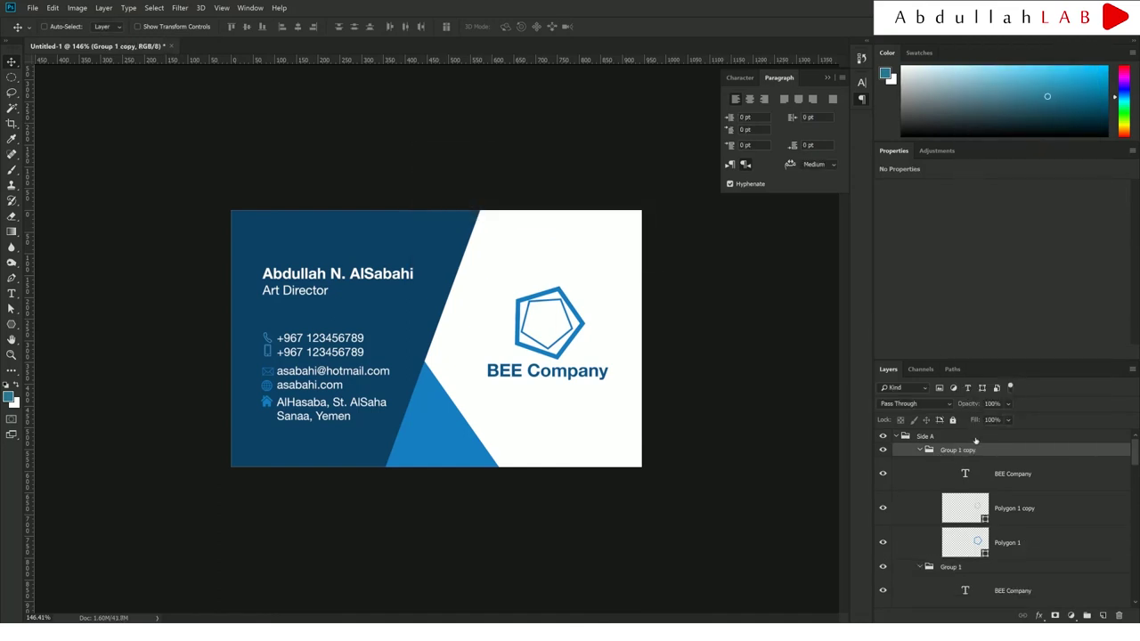
- Move Group 1 copy above Side A, hide Side A, and centre the logo on the white card
drag(958, 453, 940, 432)
key(ctrl+z)
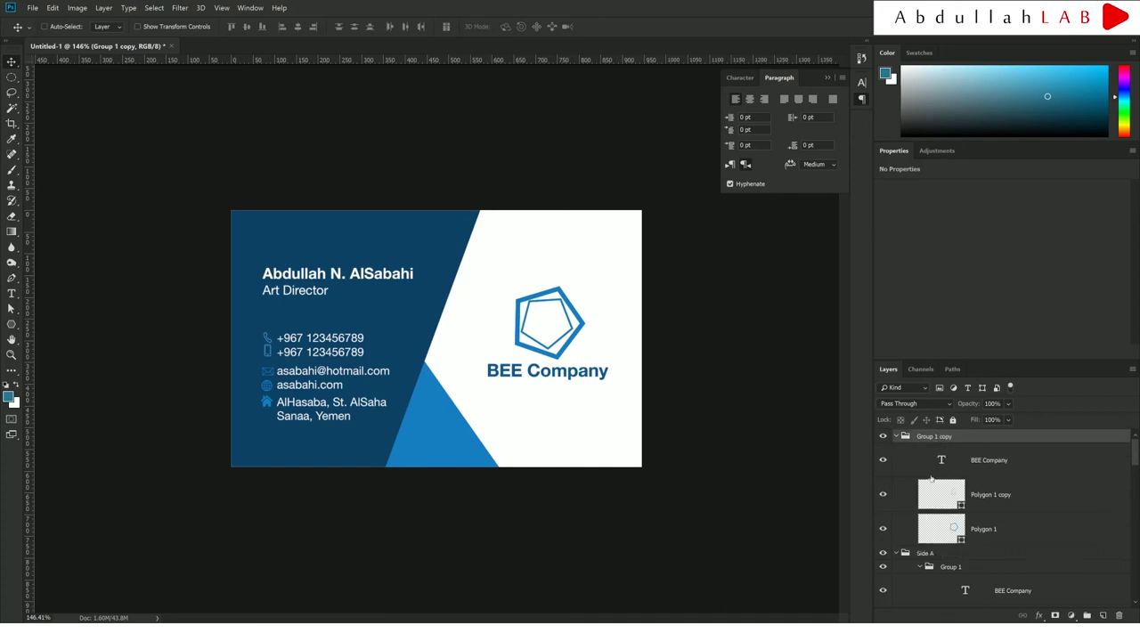
click(898, 553)
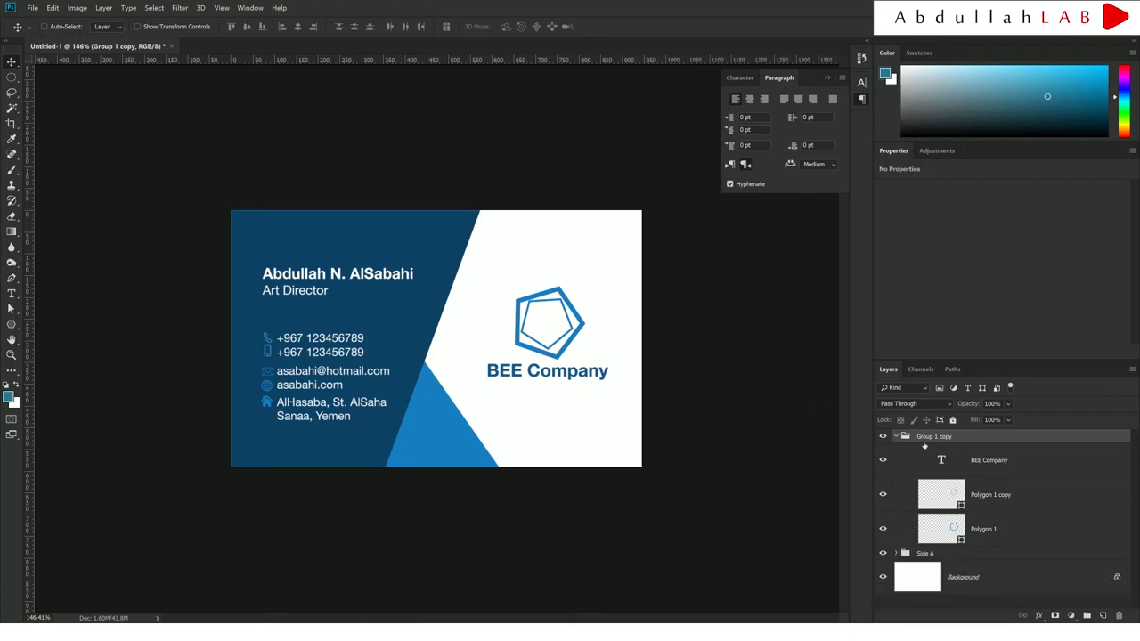
click(883, 553)
click(884, 553)
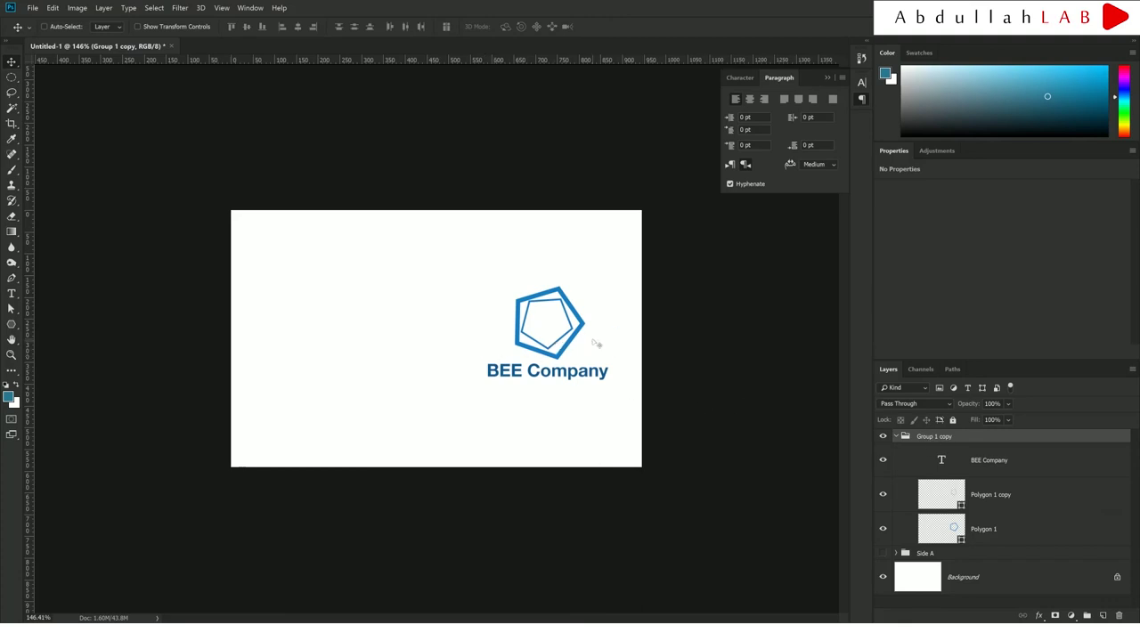
drag(598, 344, 478, 335)
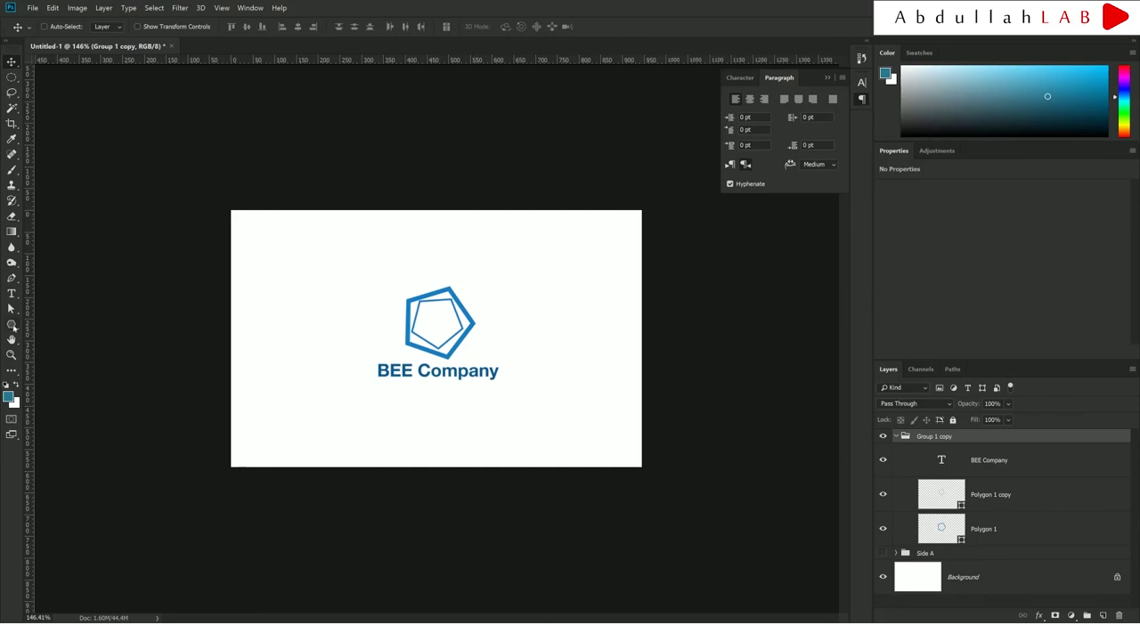
- Draw a tall rectangle and fill it with the logo blue
click(11, 324)
click(62, 326)
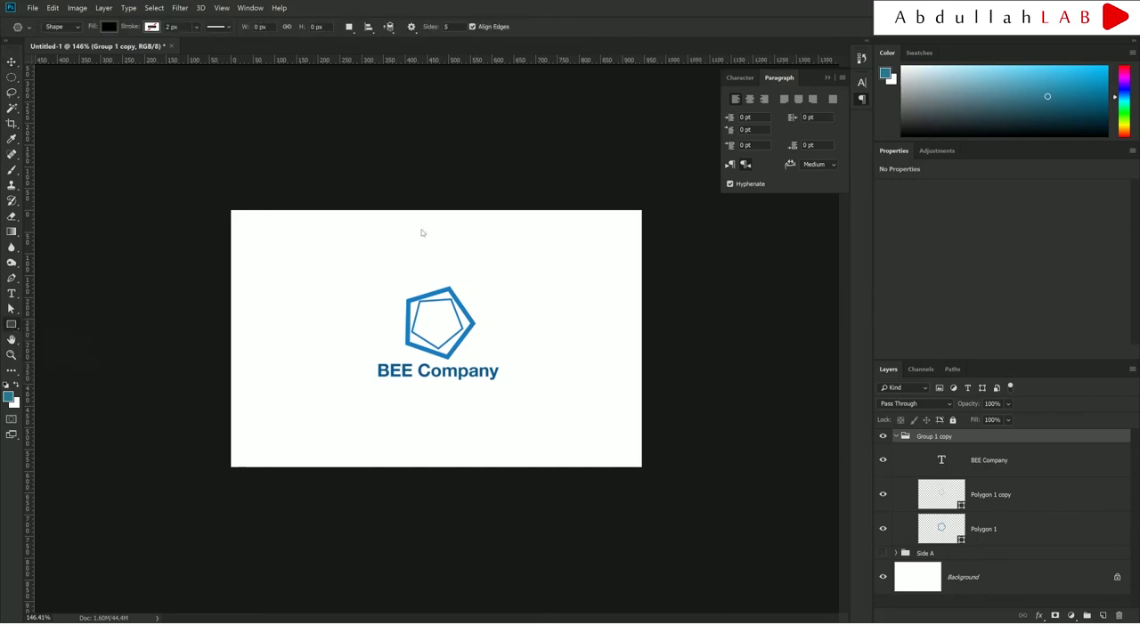
drag(647, 192, 511, 492)
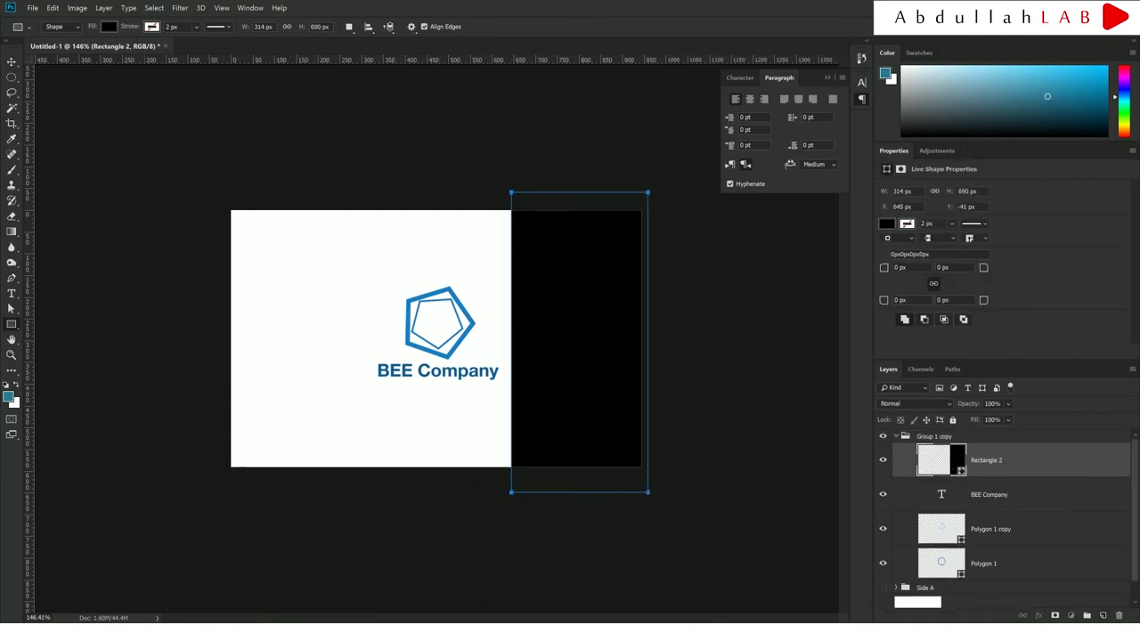
double_click(958, 459)
click(465, 347)
key(Return)
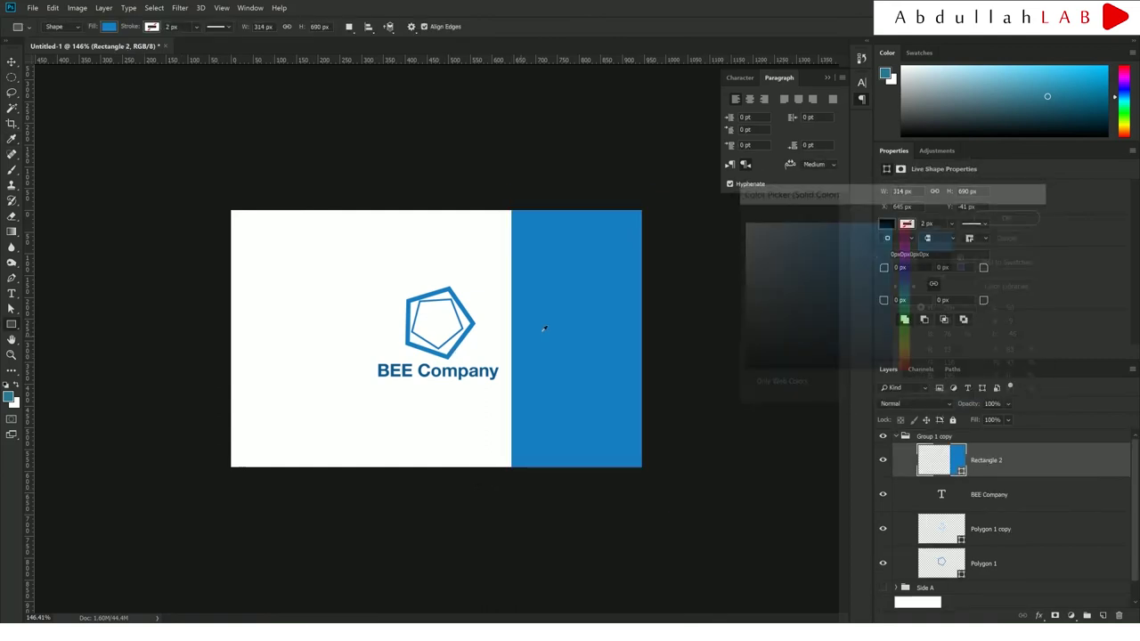
- Stretch the blue rectangle across the card, place it beneath the logo, and select the logo layers
key(v)
key(ctrl+t)
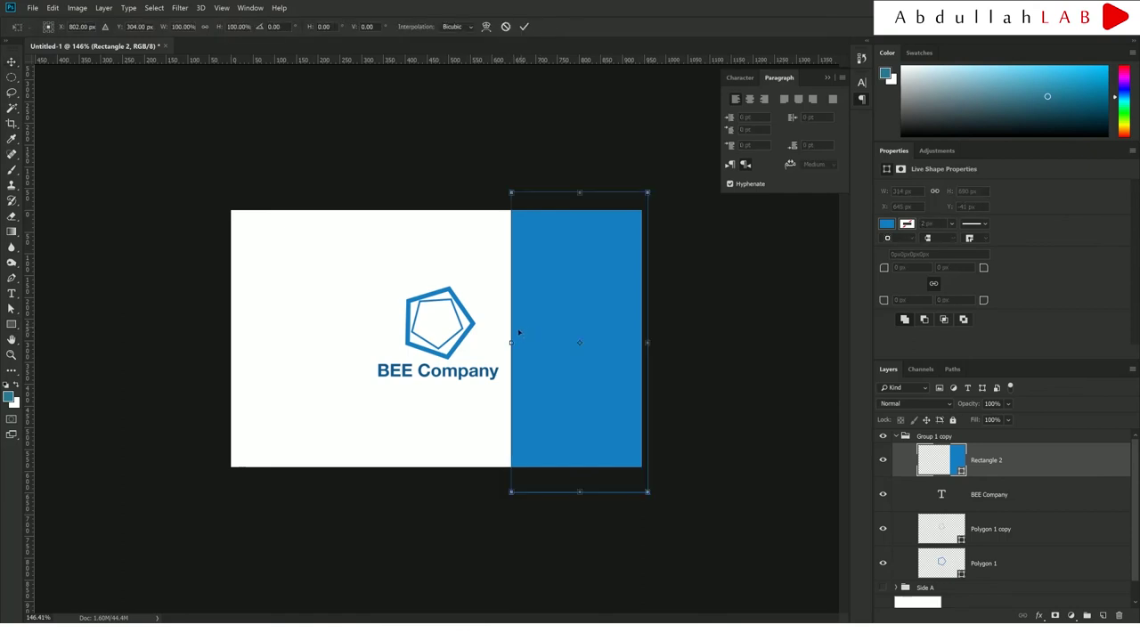
drag(511, 342, 205, 343)
key(Return)
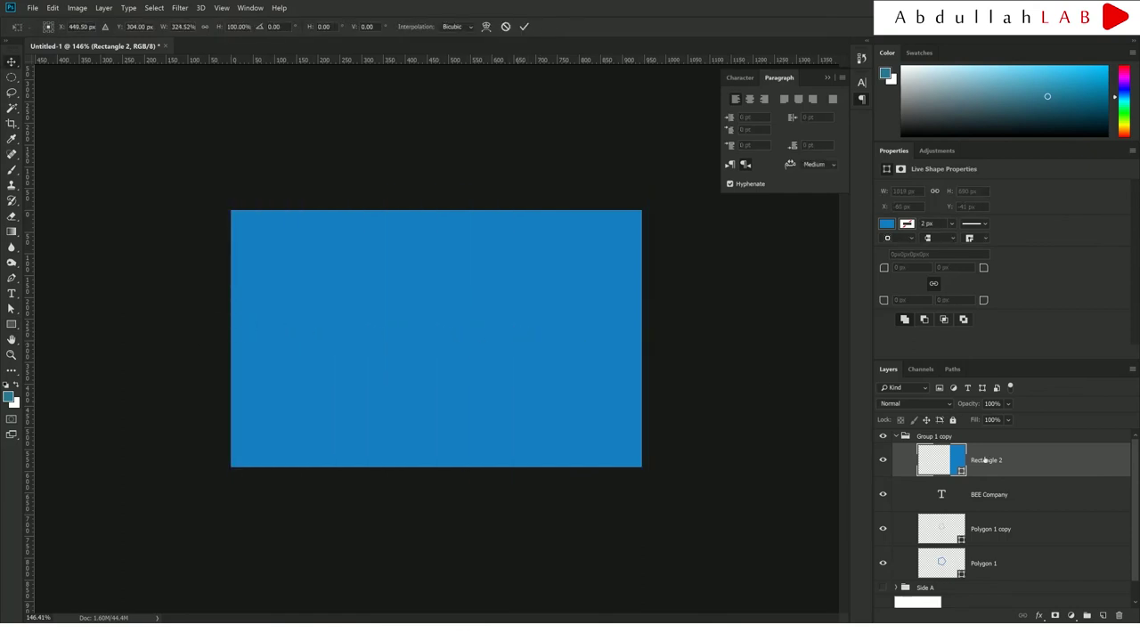
drag(981, 462, 962, 575)
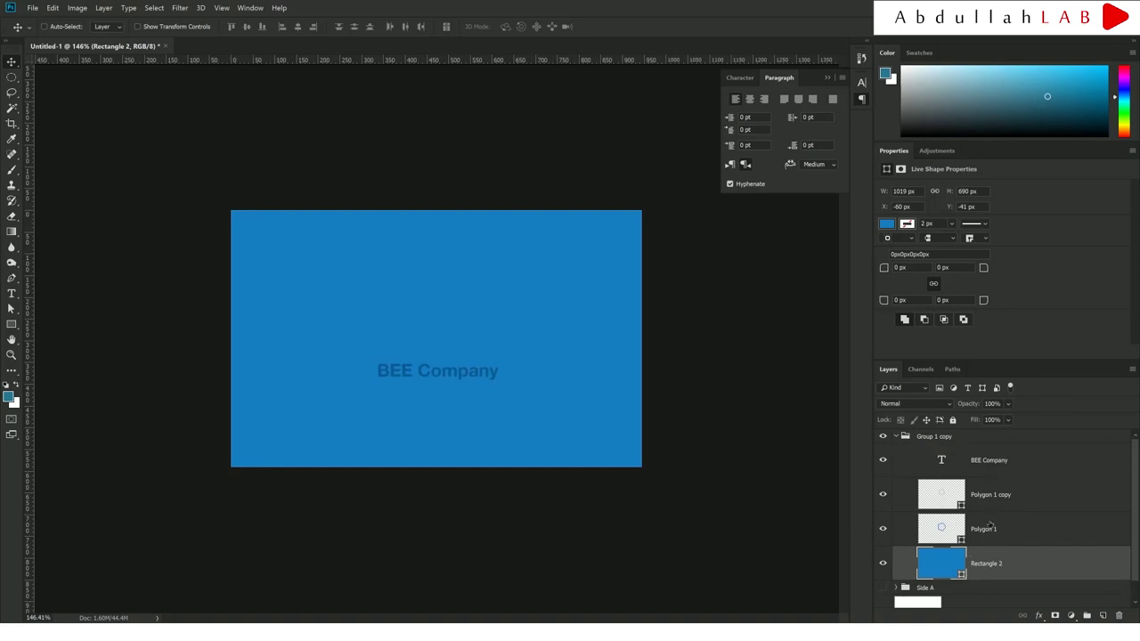
click(992, 526)
shift+click(993, 463)
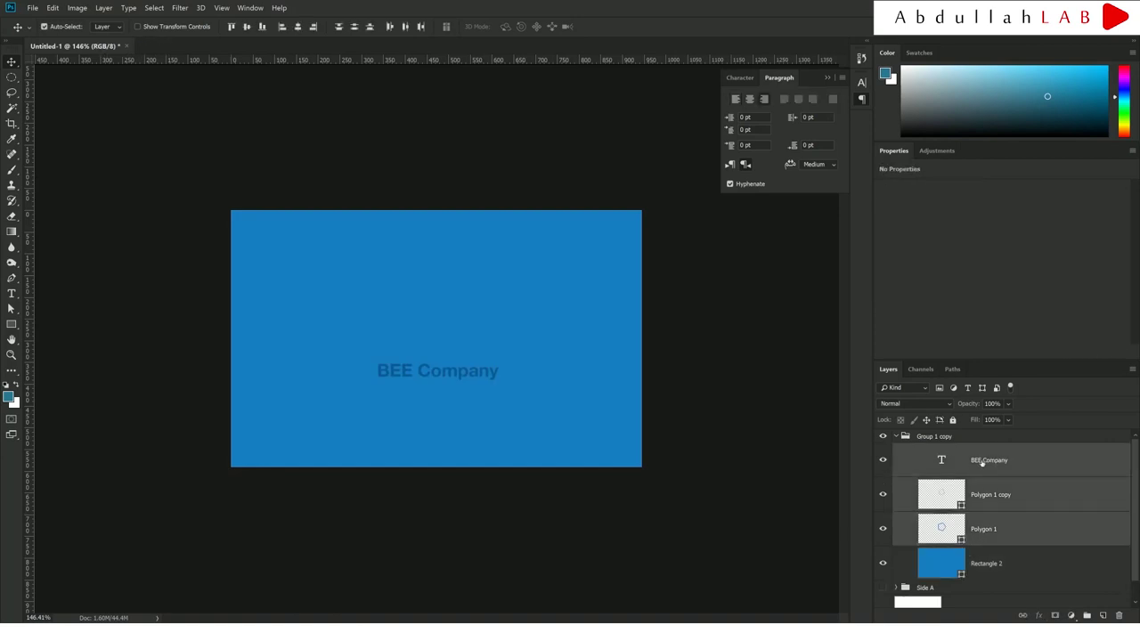
- Group the logo and BEE Company text with a white Color Overlay, then hide the back card
key(ctrl+g)
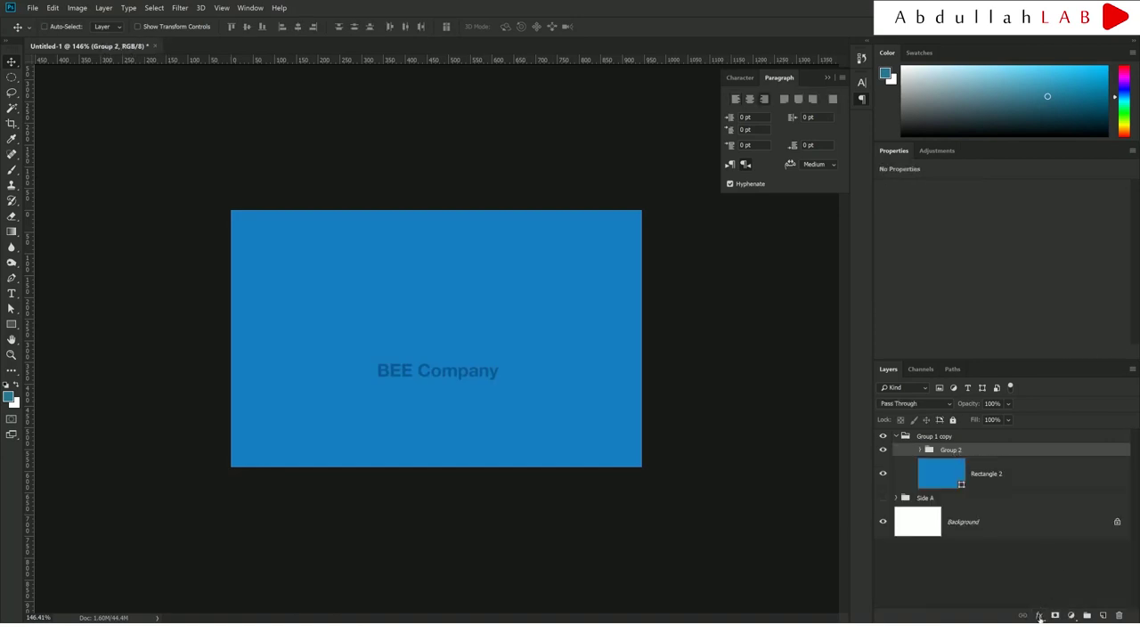
click(1038, 617)
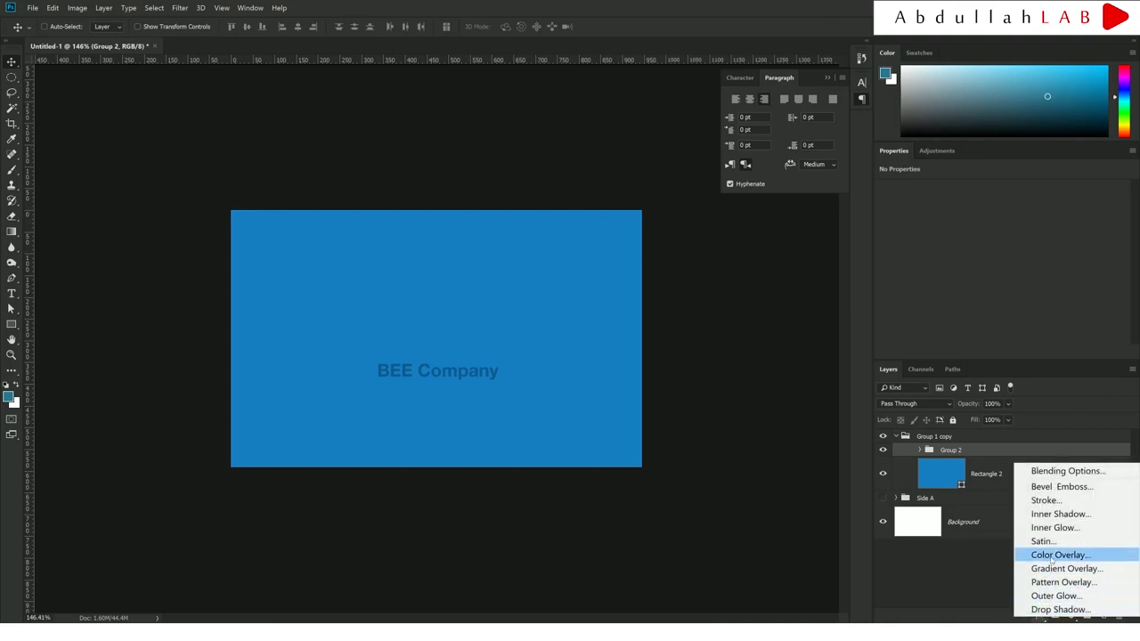
click(1051, 556)
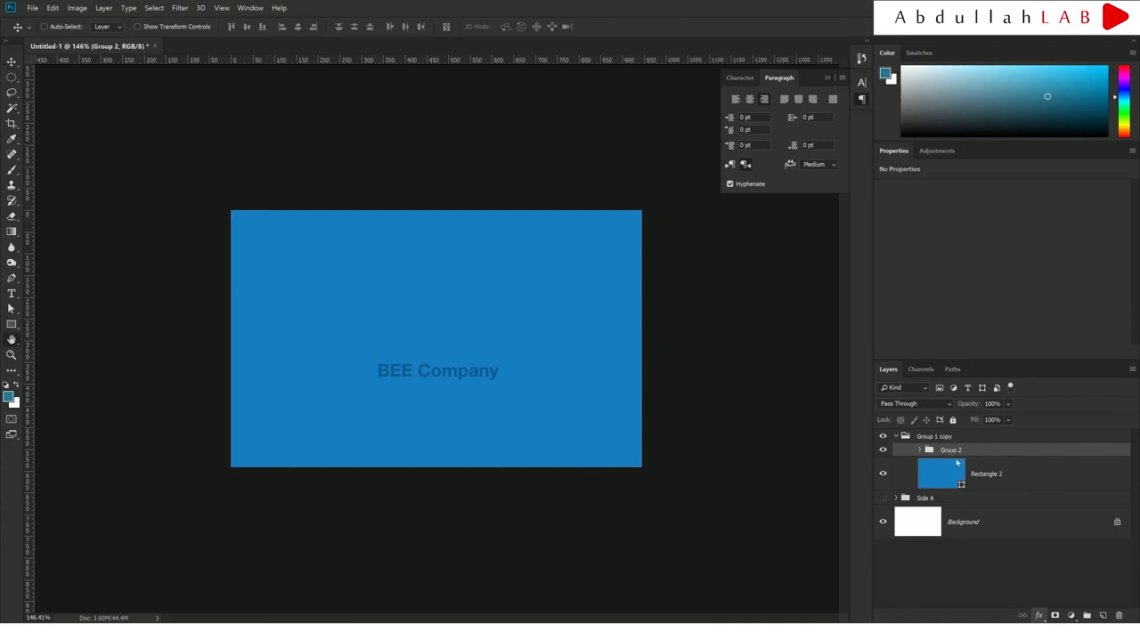
click(852, 305)
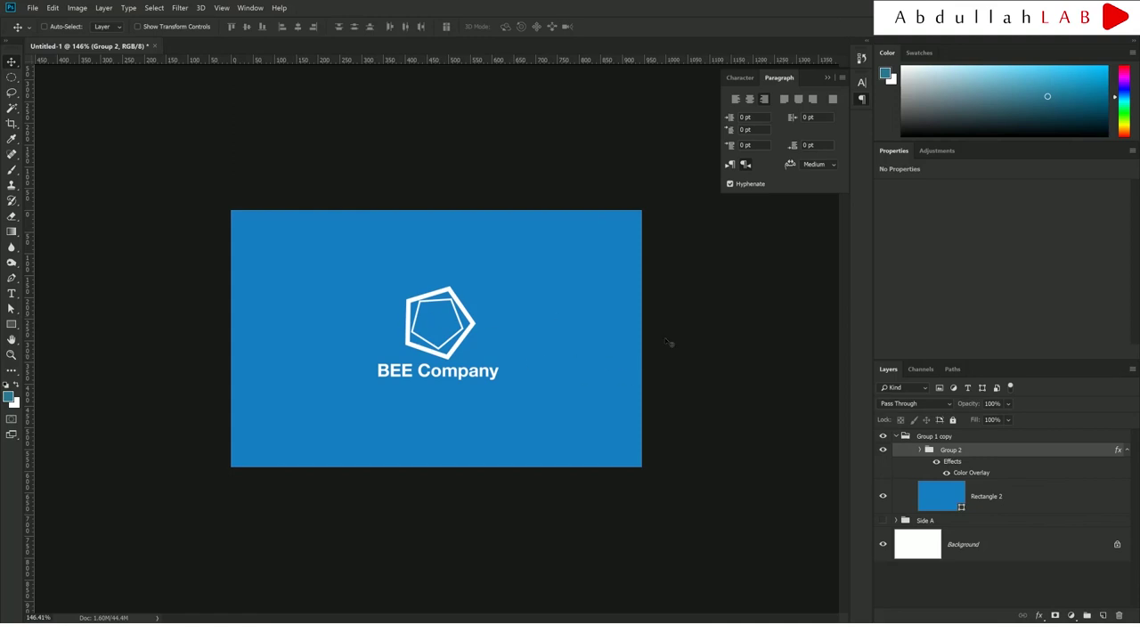
click(896, 437)
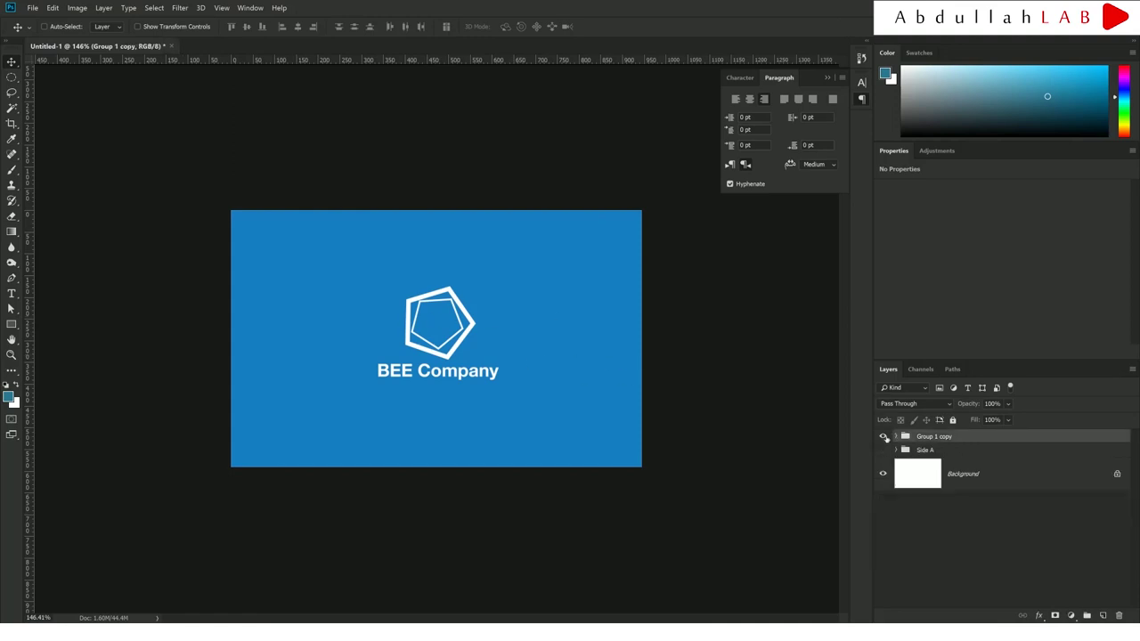
click(884, 436)
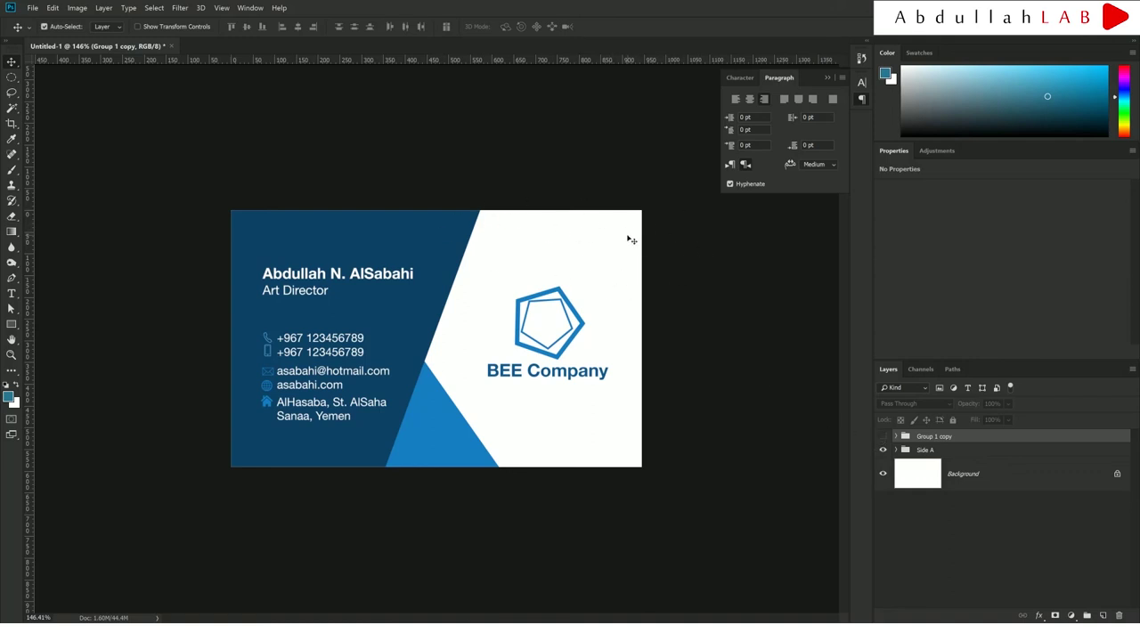
- Create Untitled-2 from the Web Large 1920 × 1080 preset with Artboard 1
key(ctrl+n)
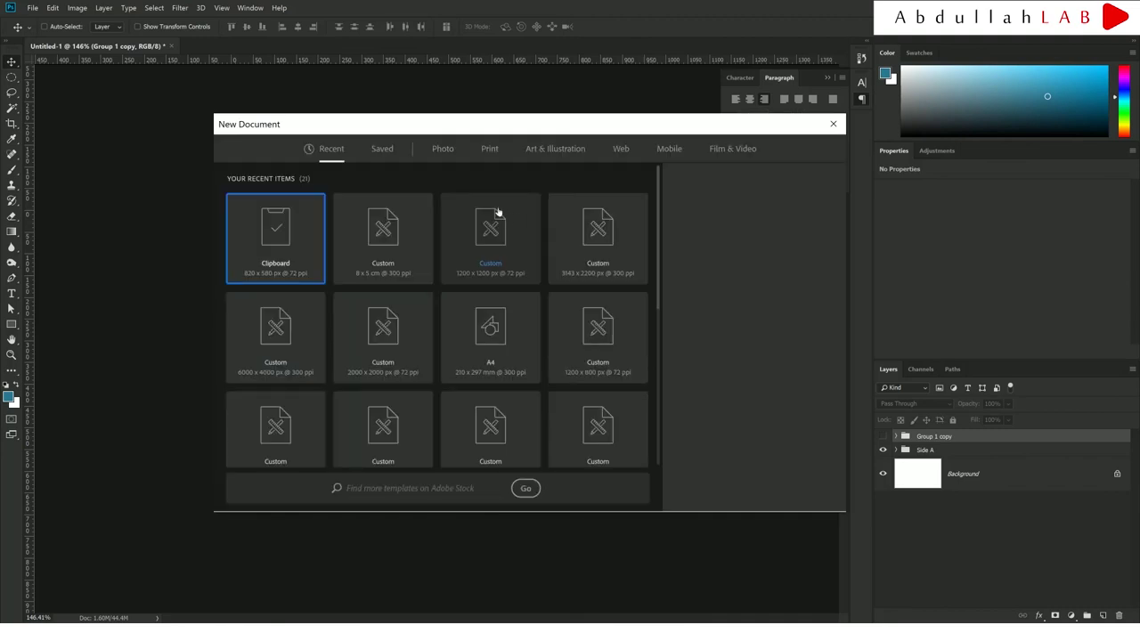
click(619, 150)
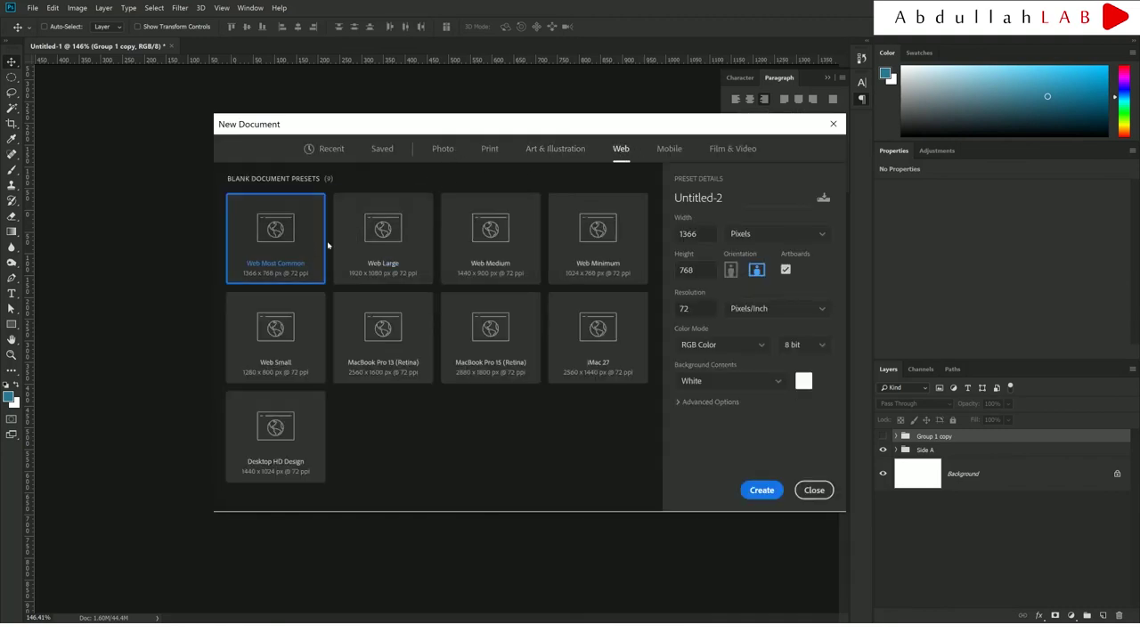
click(401, 249)
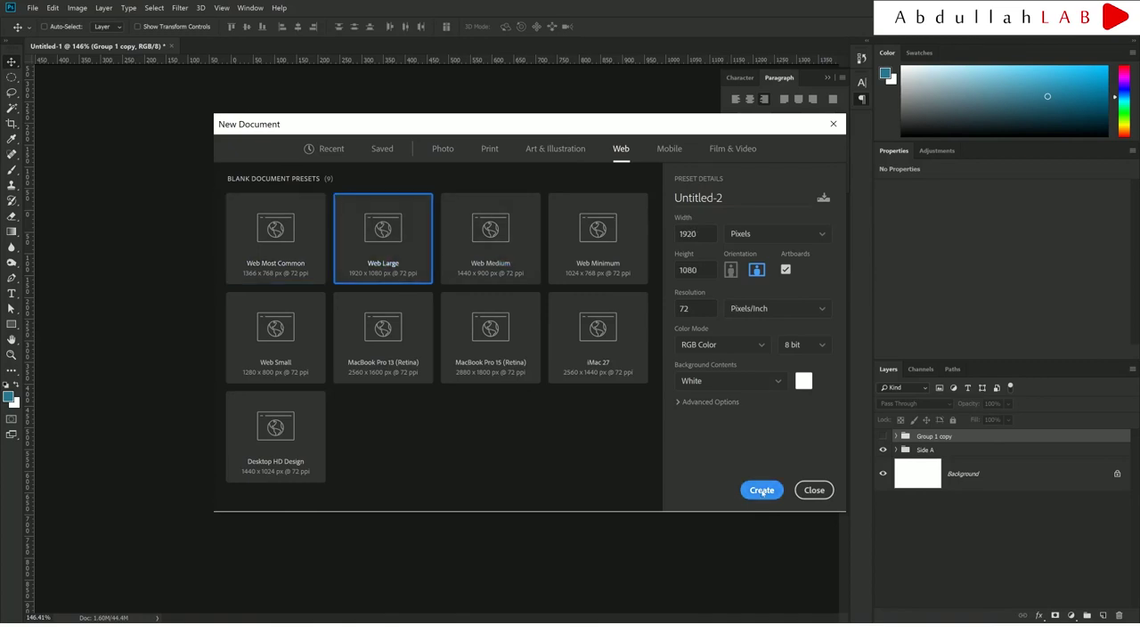
click(761, 489)
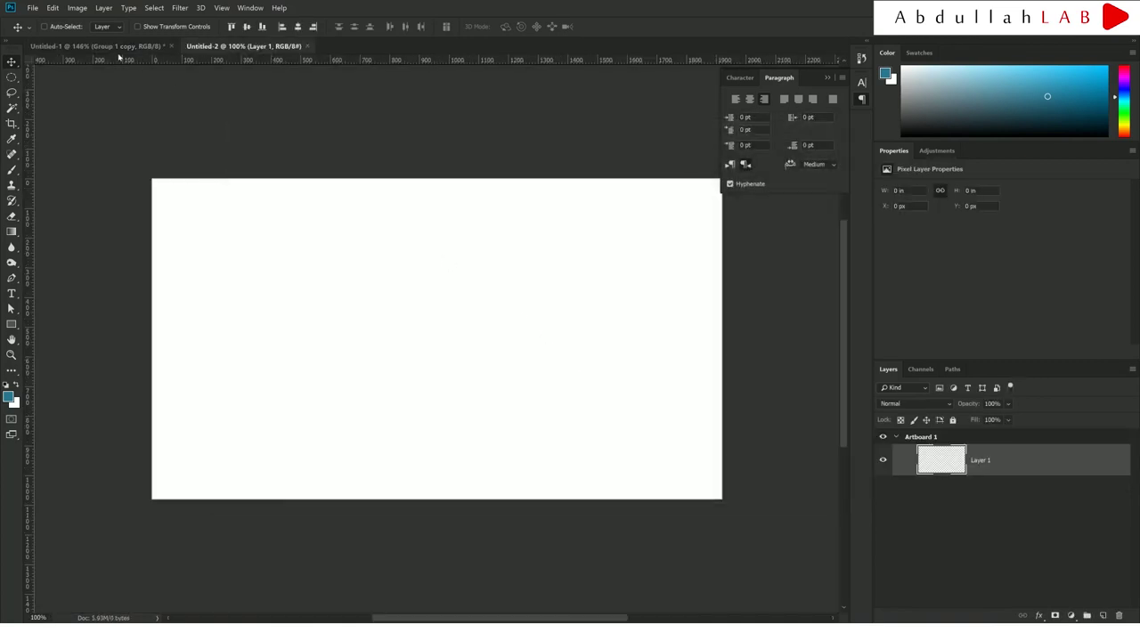
- In the business card file, select the Side A group, undoing an accidental move
click(122, 45)
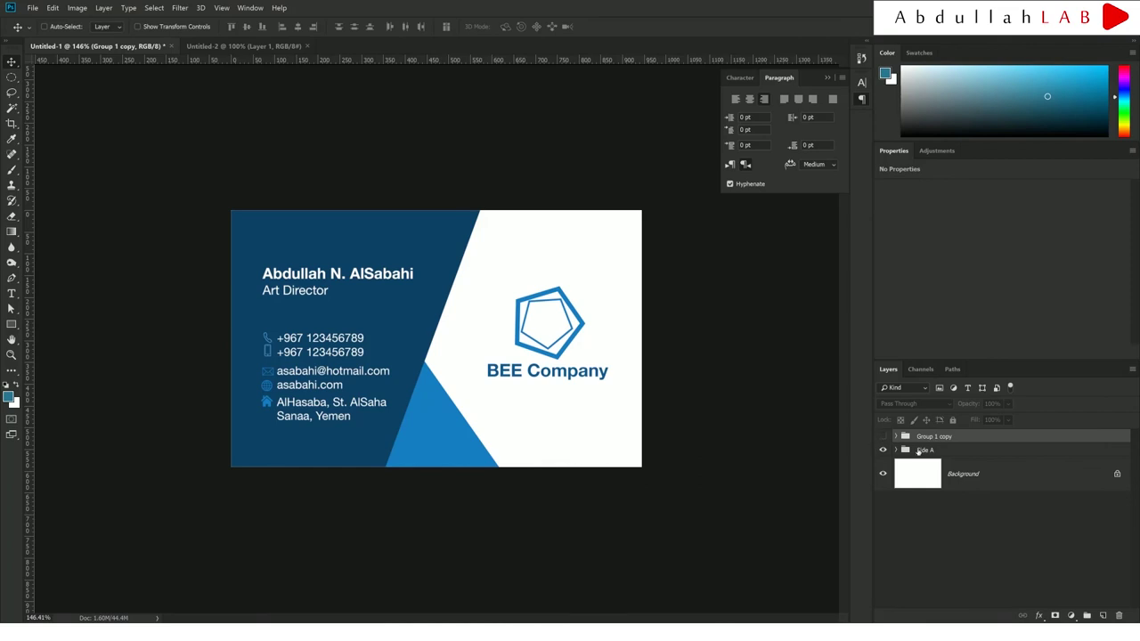
key(ctrl)
key(ctrl+a)
click(925, 451)
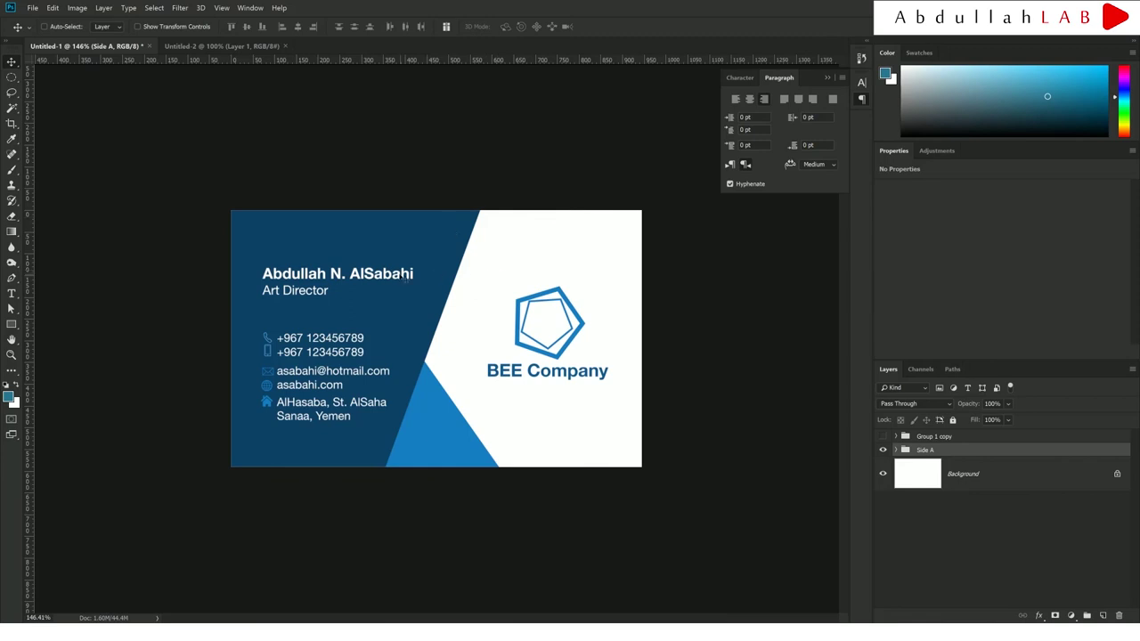
mouse_move(403, 278)
mouse_down()
mouse_move(232, 46)
mouse_move(111, 49)
mouse_up()
key(ctrl)
right_click(951, 454)
click(937, 452)
- Merge and copy Side A, undo the merge, and paste it left of centre in Untitled-2
key(ctrl+e)
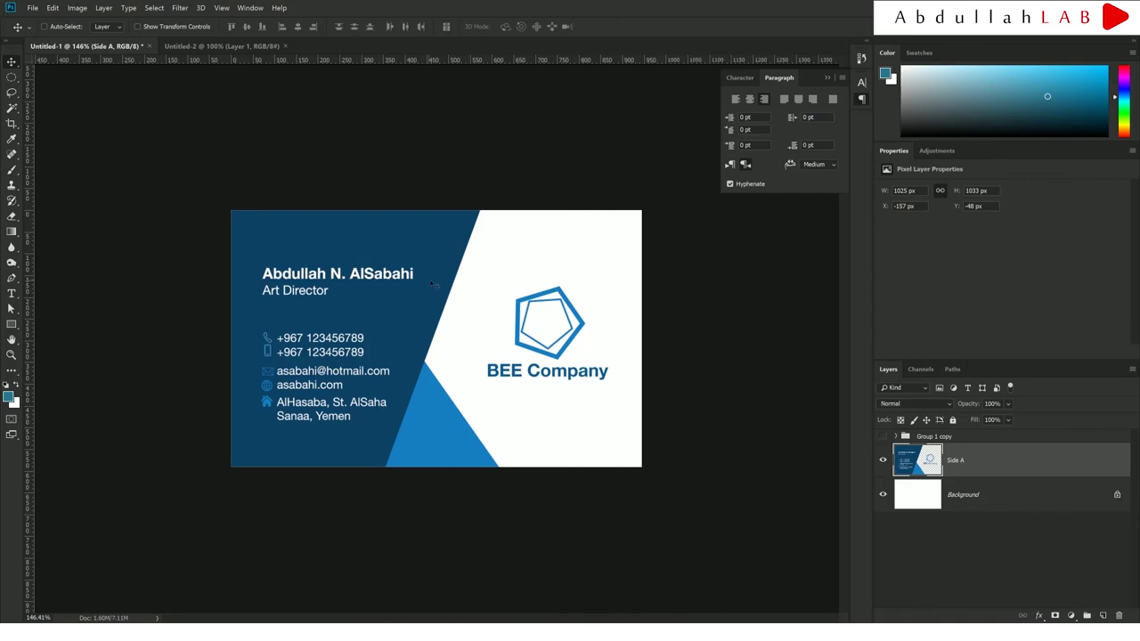
key(ctrl+z)
key(ctrl+a)
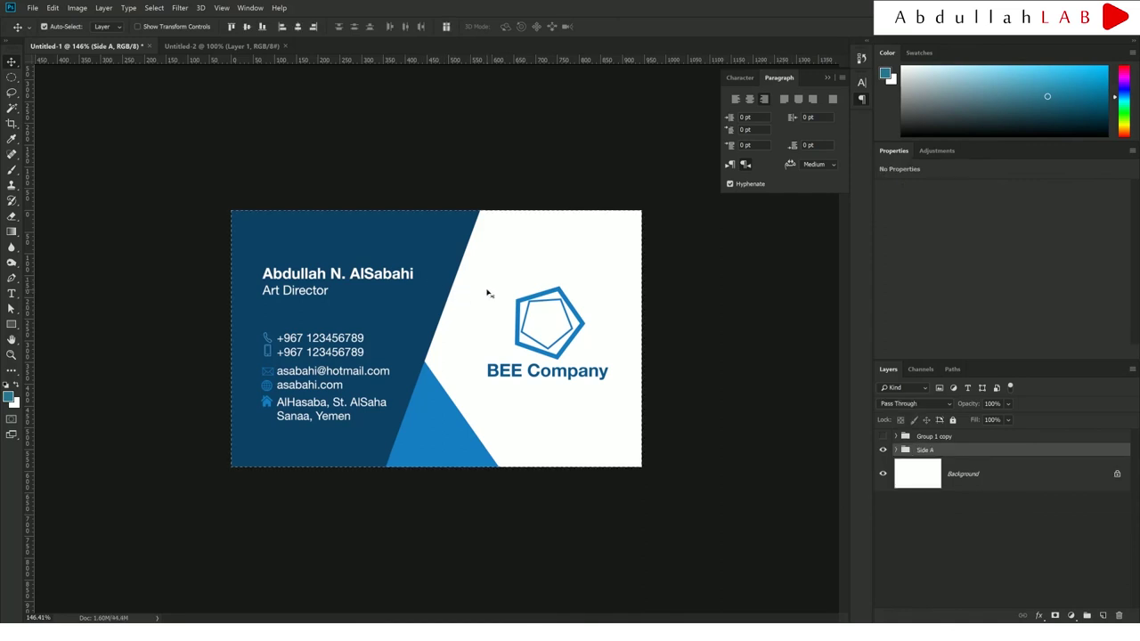
key(ctrl)
click(223, 46)
key(ctrl+v)
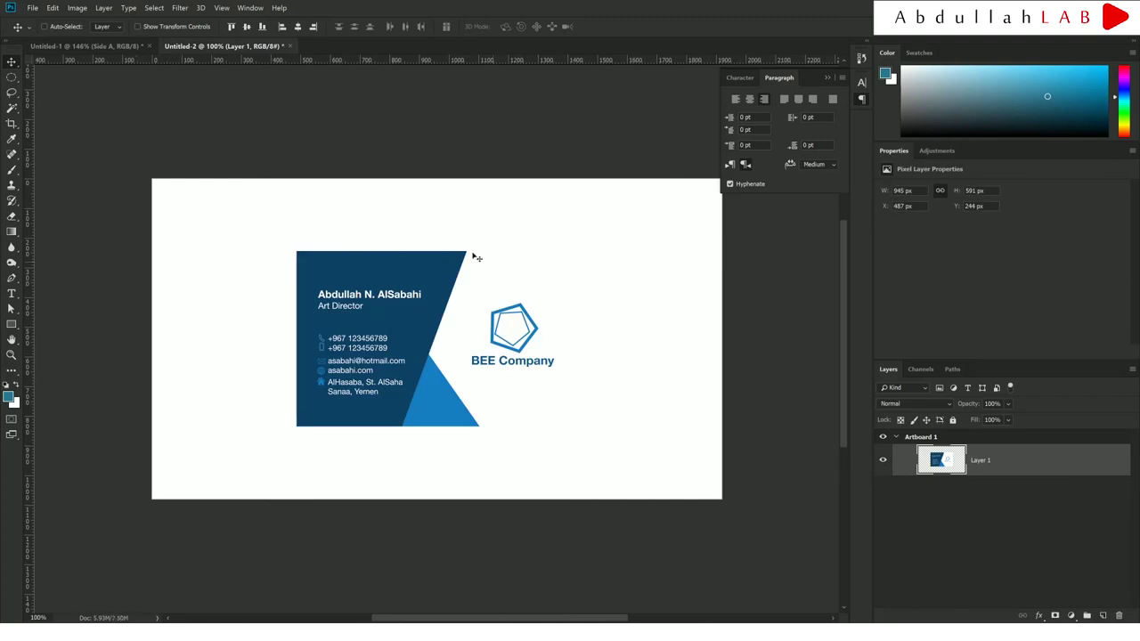
drag(499, 318, 440, 342)
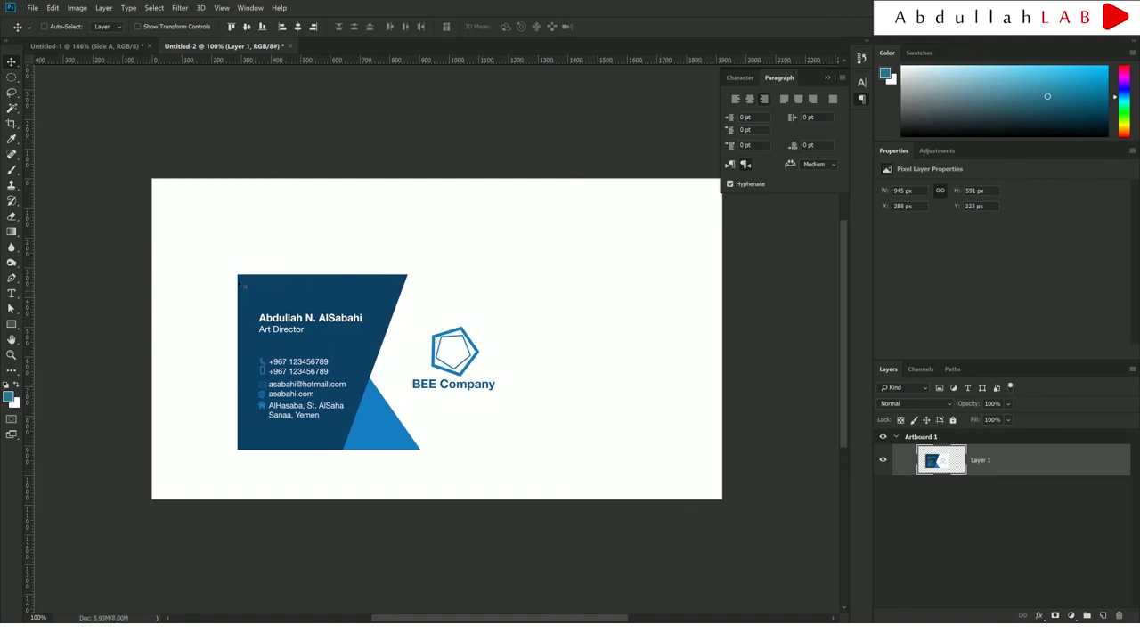
- Draw a 20 px-radius rounded rectangle covering the card artwork
click(11, 324)
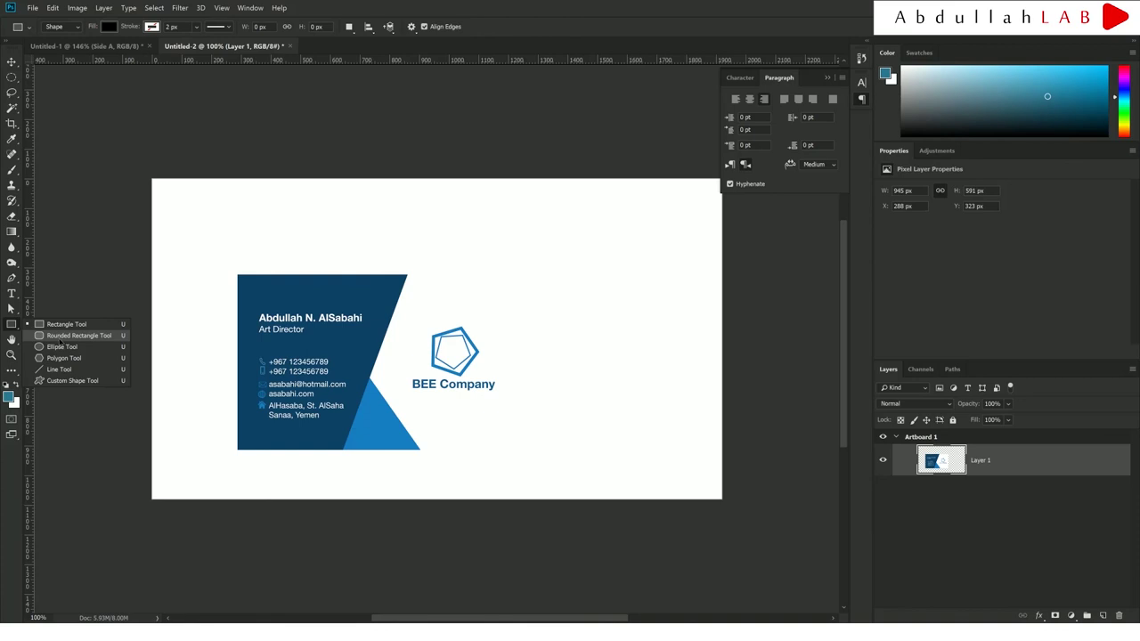
click(62, 336)
drag(241, 277, 386, 395)
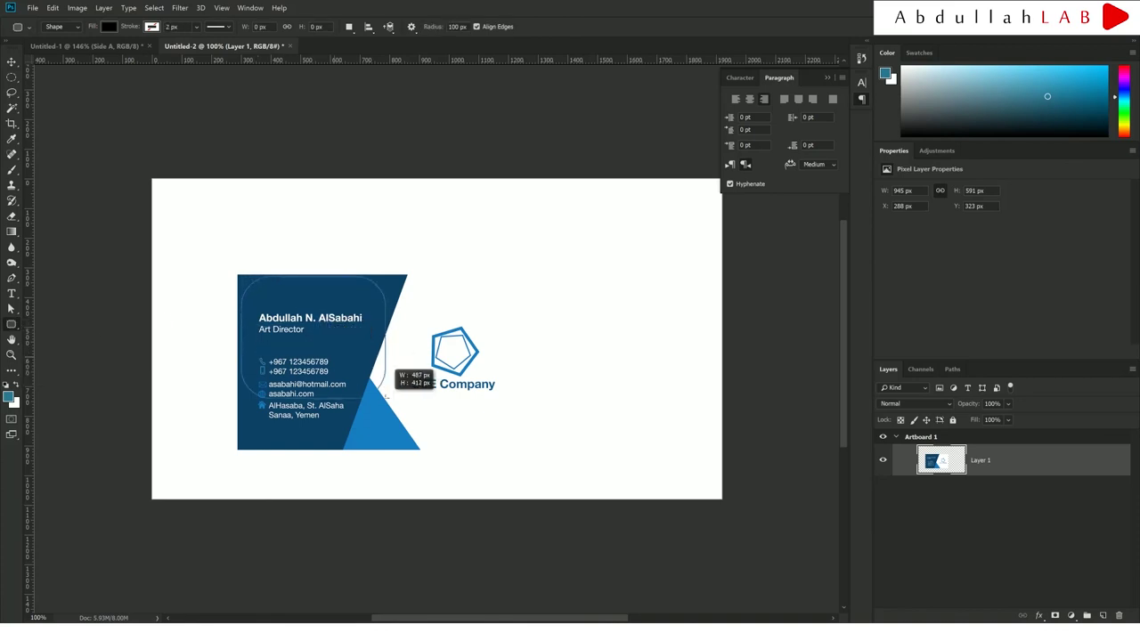
key(ctrl+z)
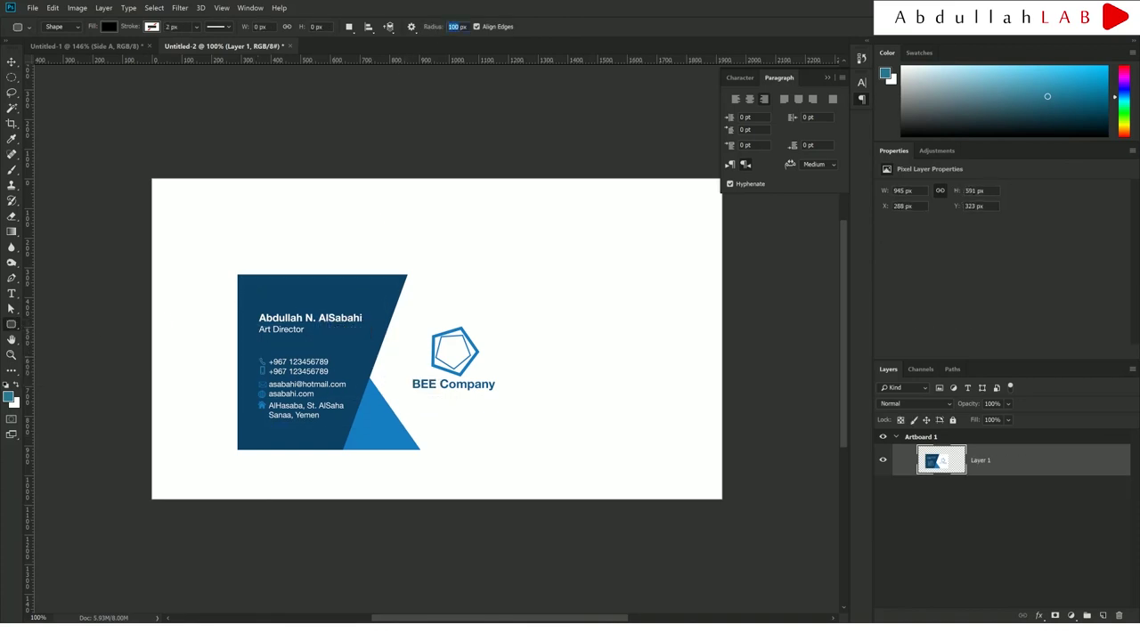
text(20)
drag(237, 276, 523, 447)
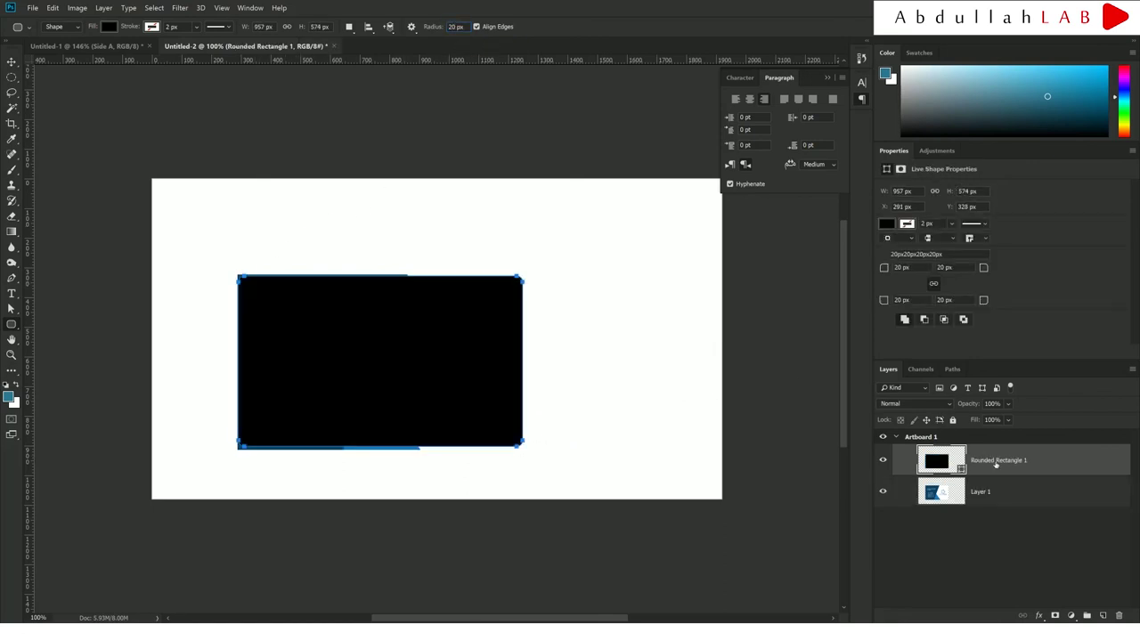
- Move Rounded Rectangle 1 beneath Layer 1, clip the card to it, and nudge it right
drag(996, 464, 991, 499)
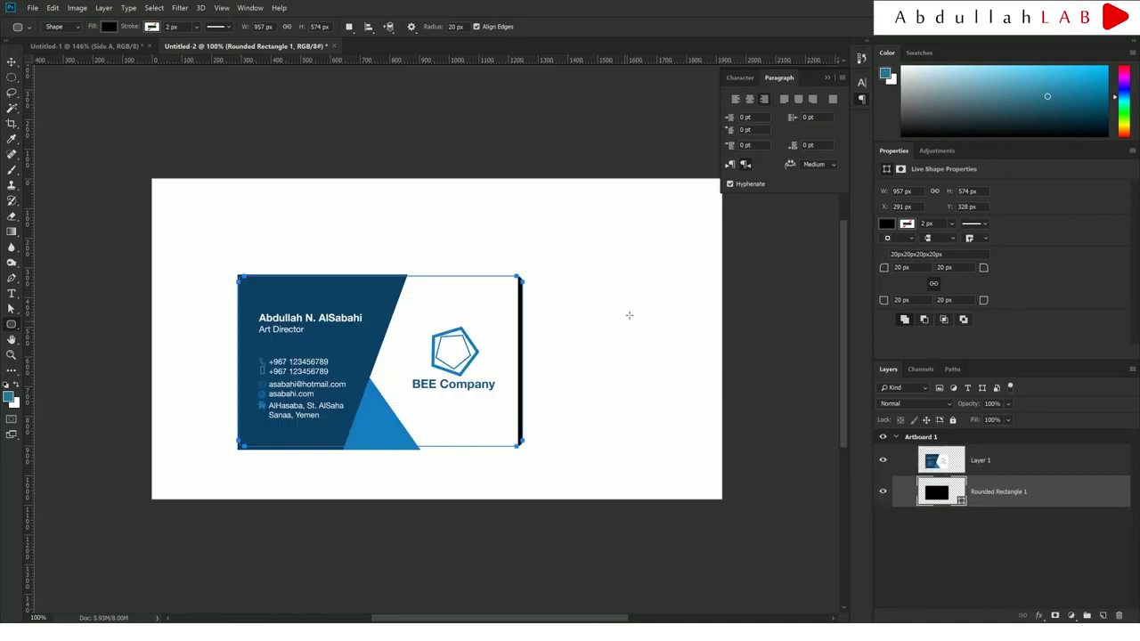
click(1008, 463)
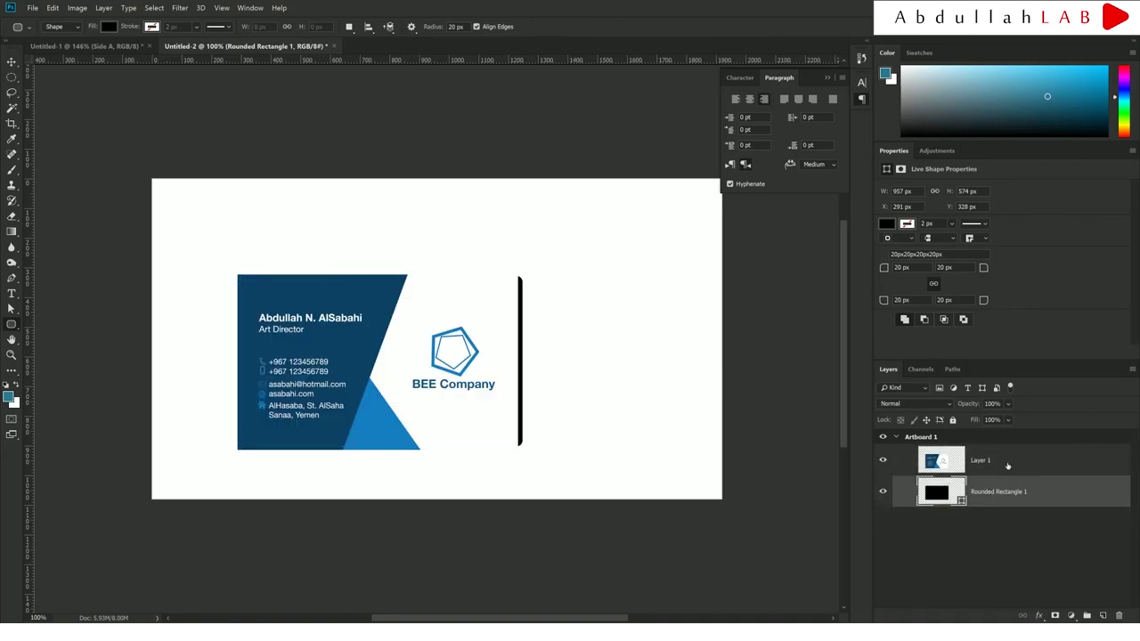
right_click(1008, 463)
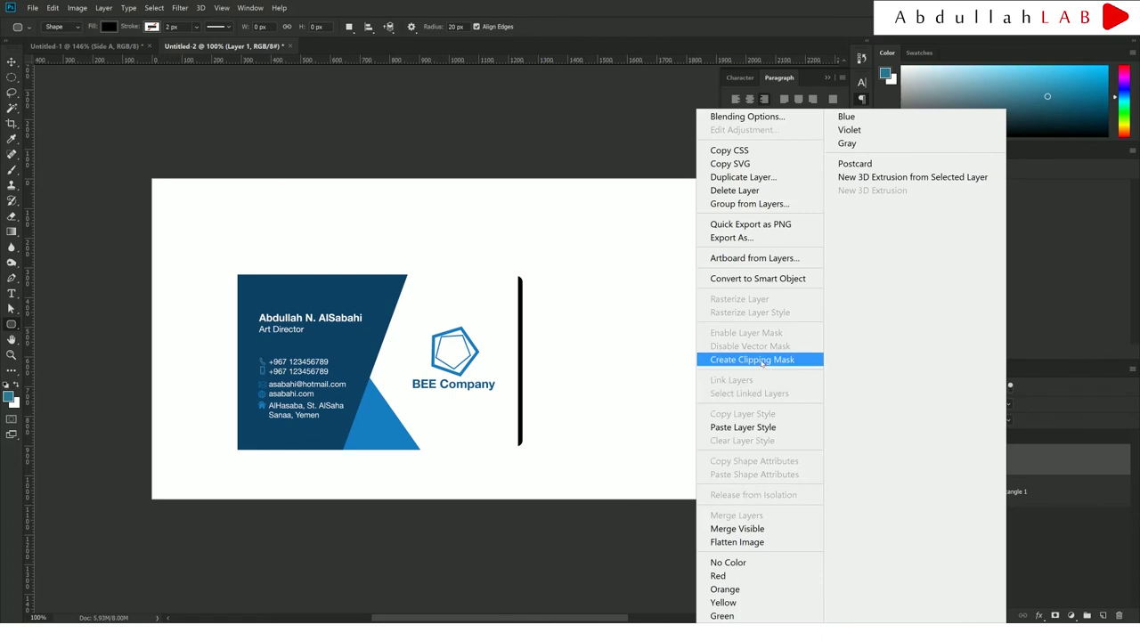
click(763, 360)
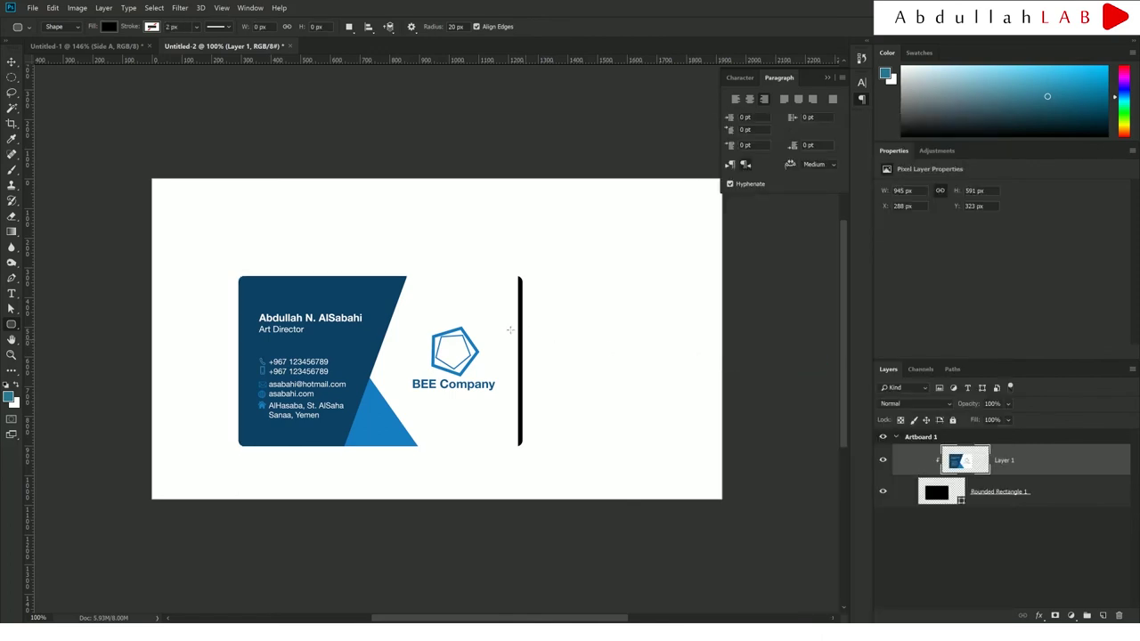
key(v)
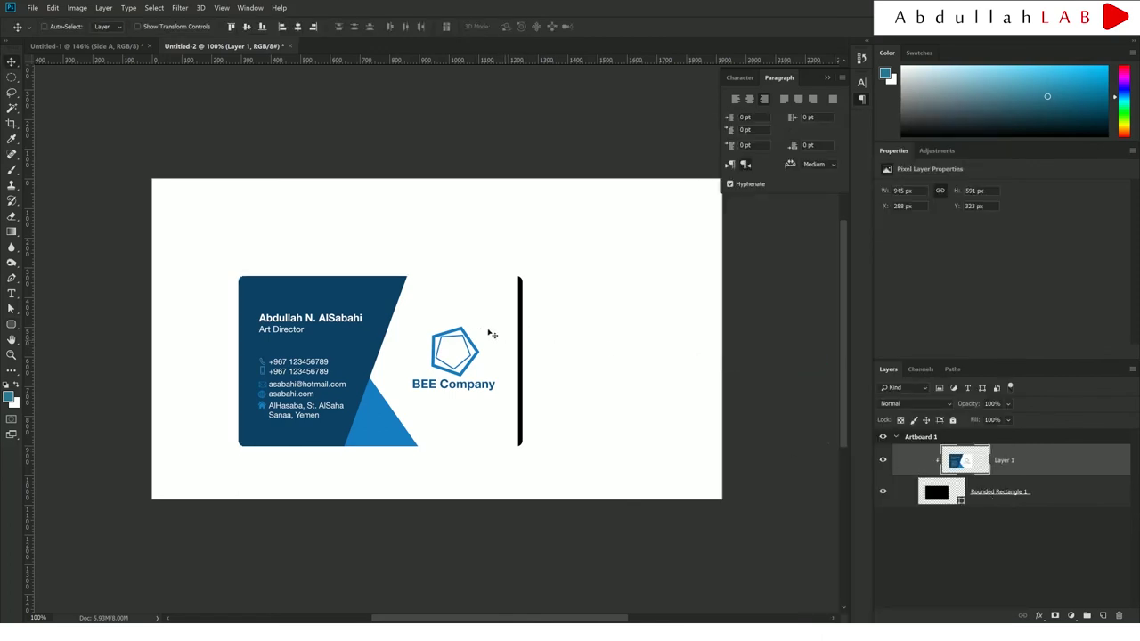
drag(493, 335, 495, 334)
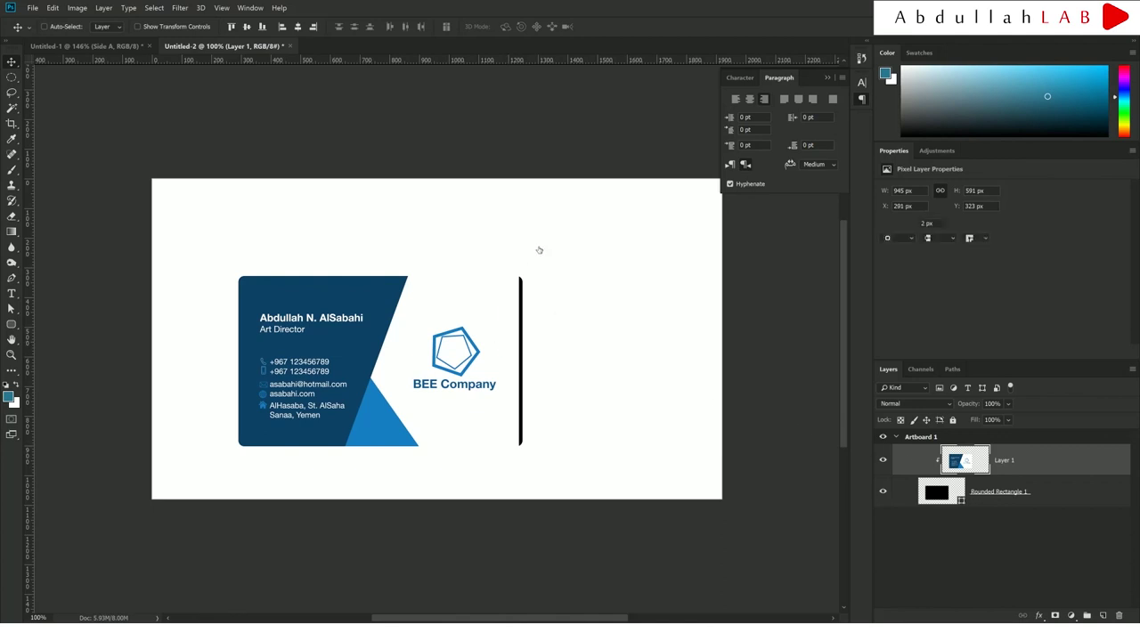
- Add a drop shadow coloured #191919 to Rounded Rectangle 1
key(a)
drag(540, 259, 476, 477)
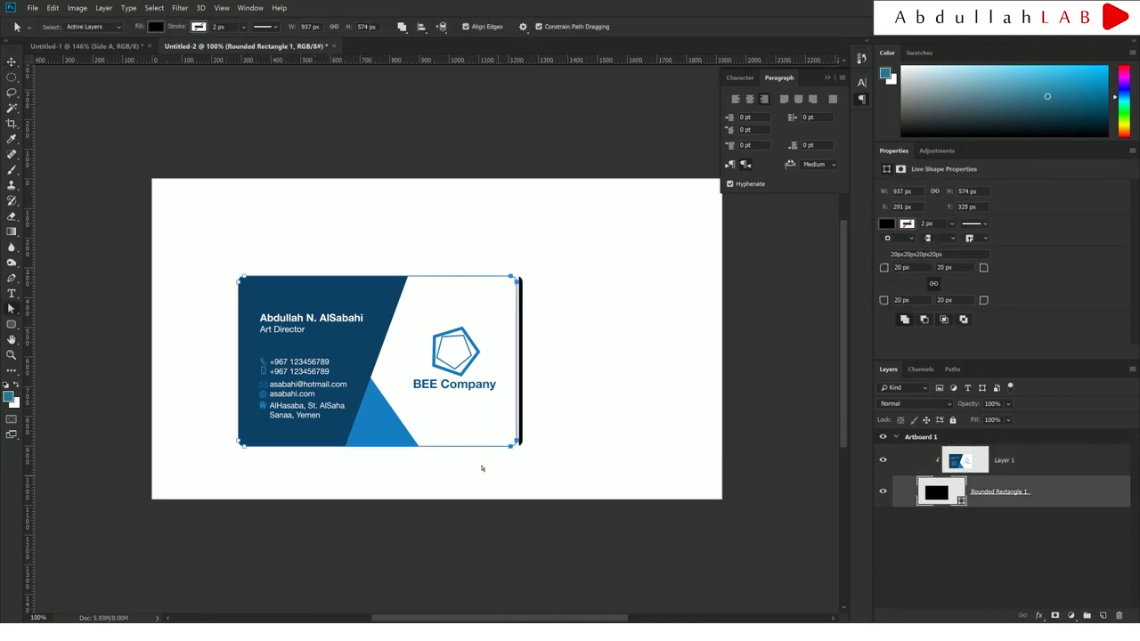
click(484, 467)
click(1039, 615)
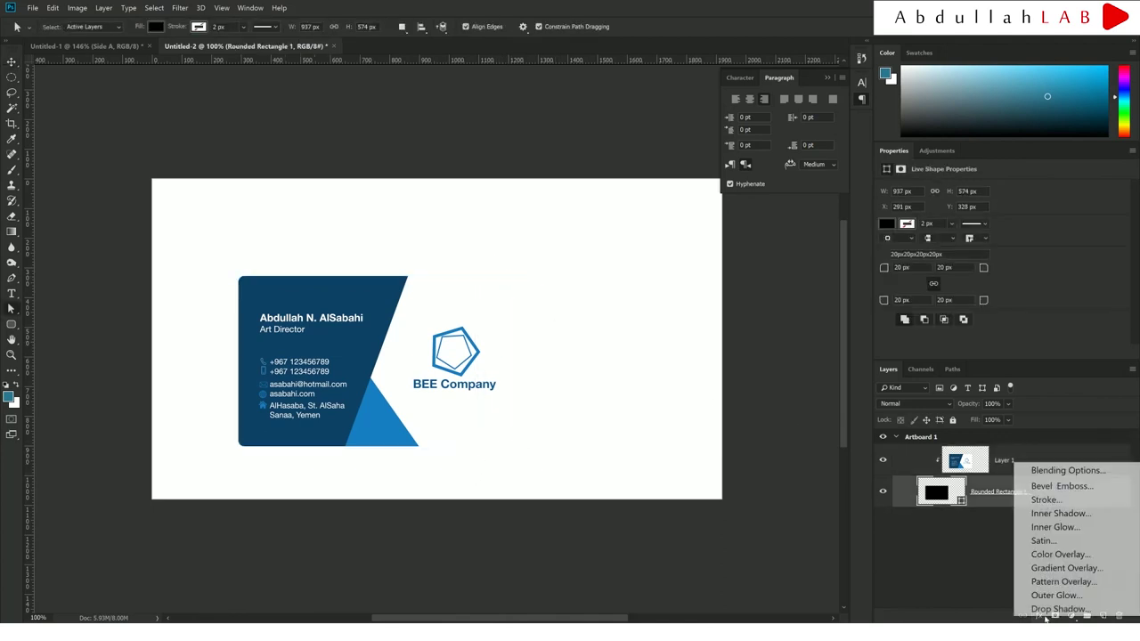
key(Escape)
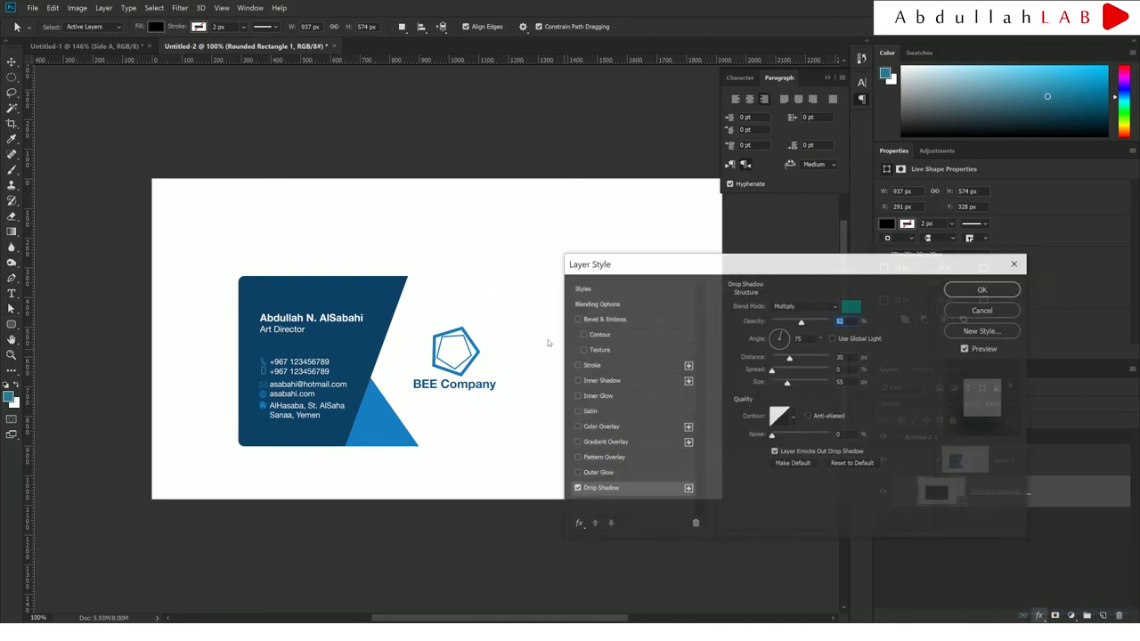
click(851, 309)
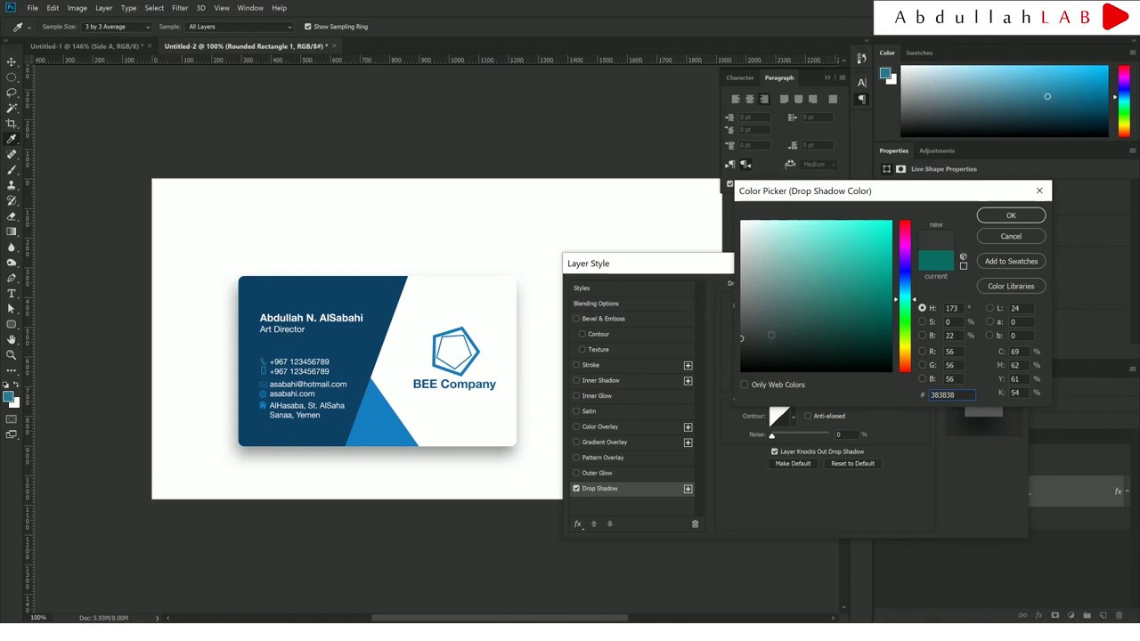
drag(771, 335, 738, 357)
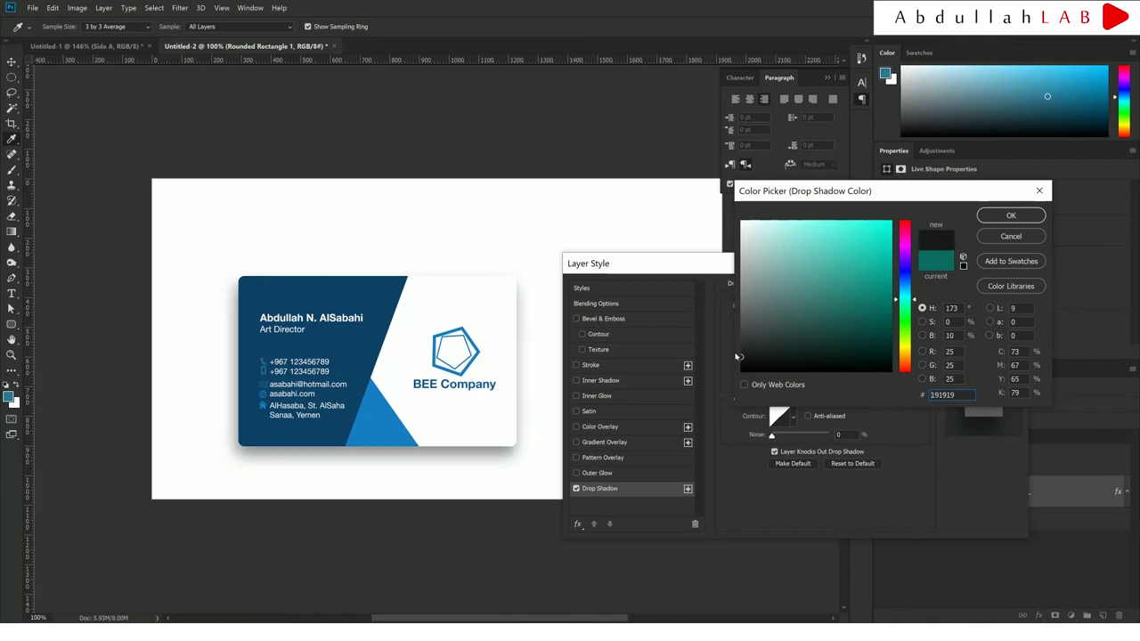
key(Return)
key(Return)
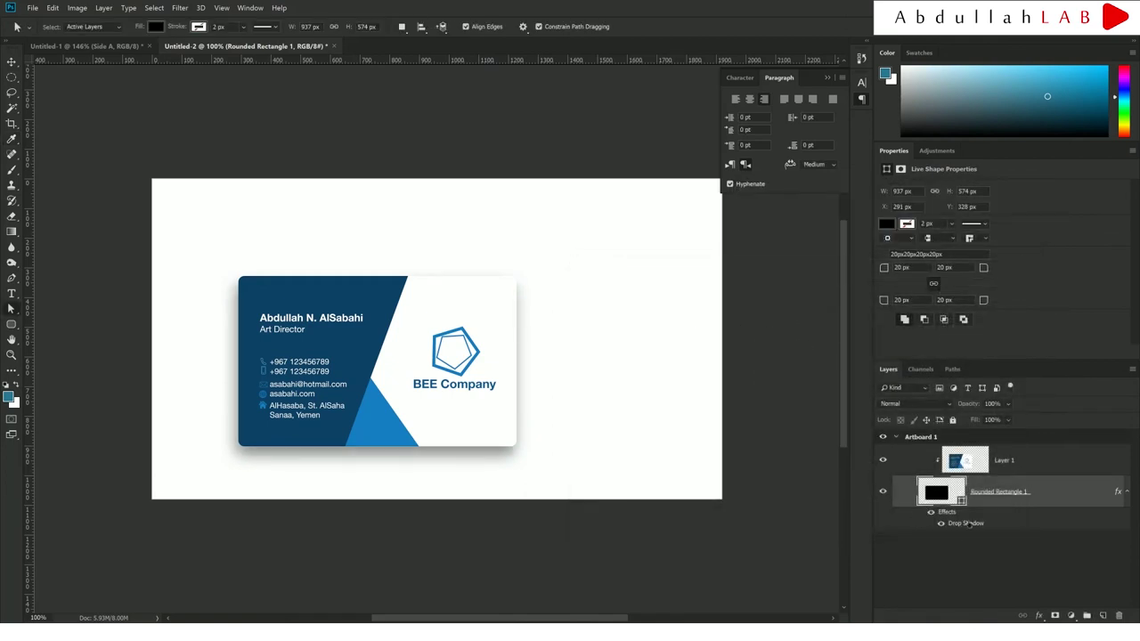
- Confirm the drop shadow settings and move the card toward the lower left
double_click(965, 523)
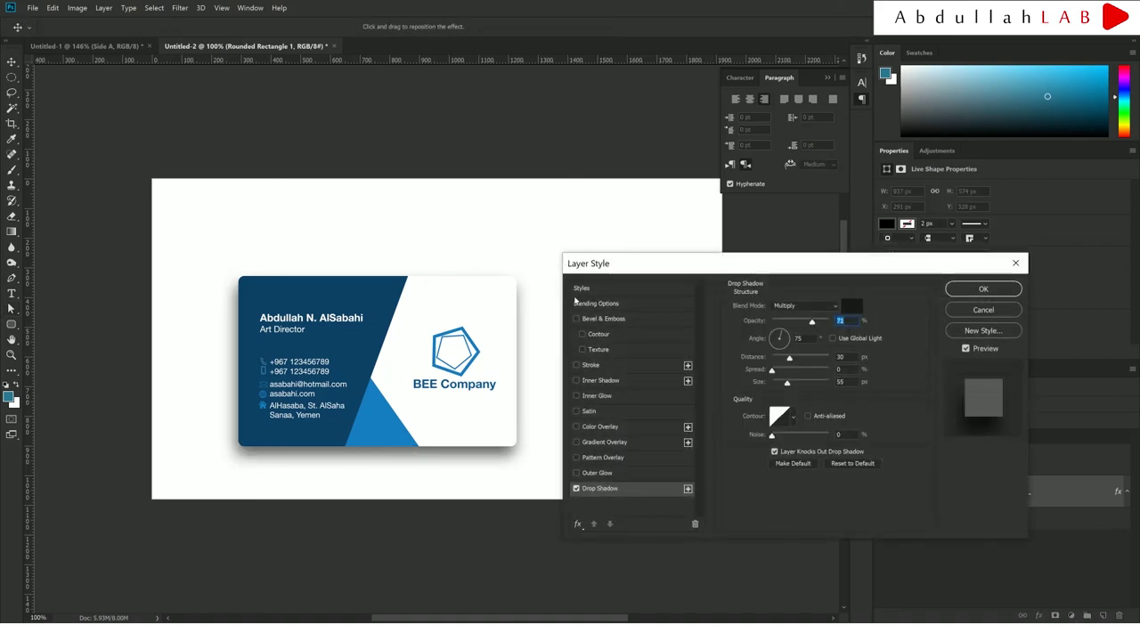
key(Return)
key(v)
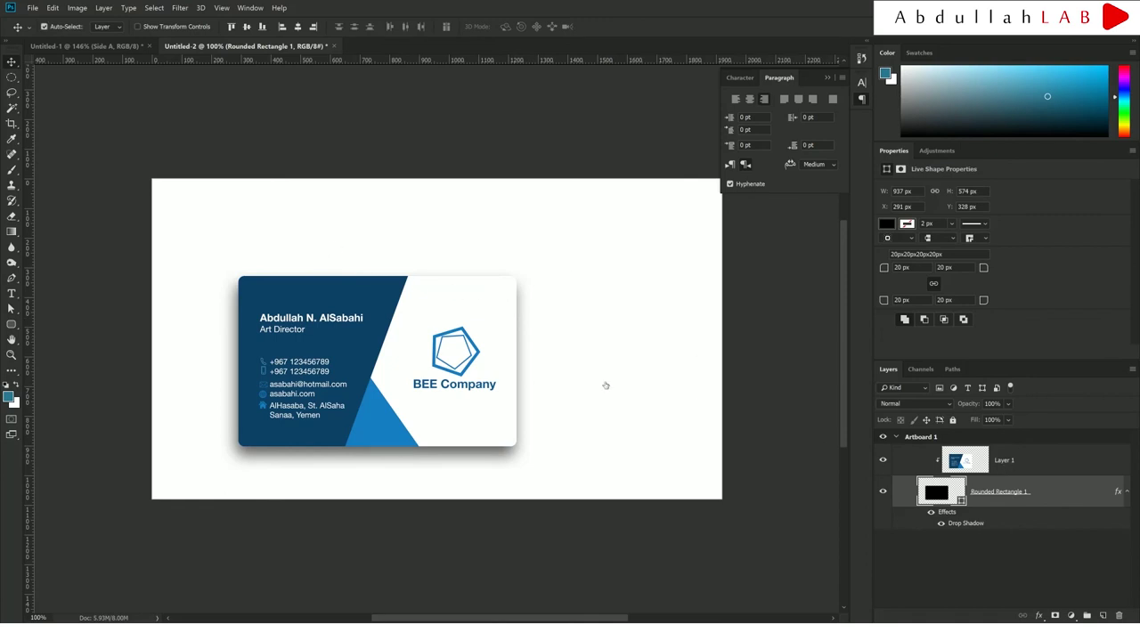
drag(498, 347, 444, 360)
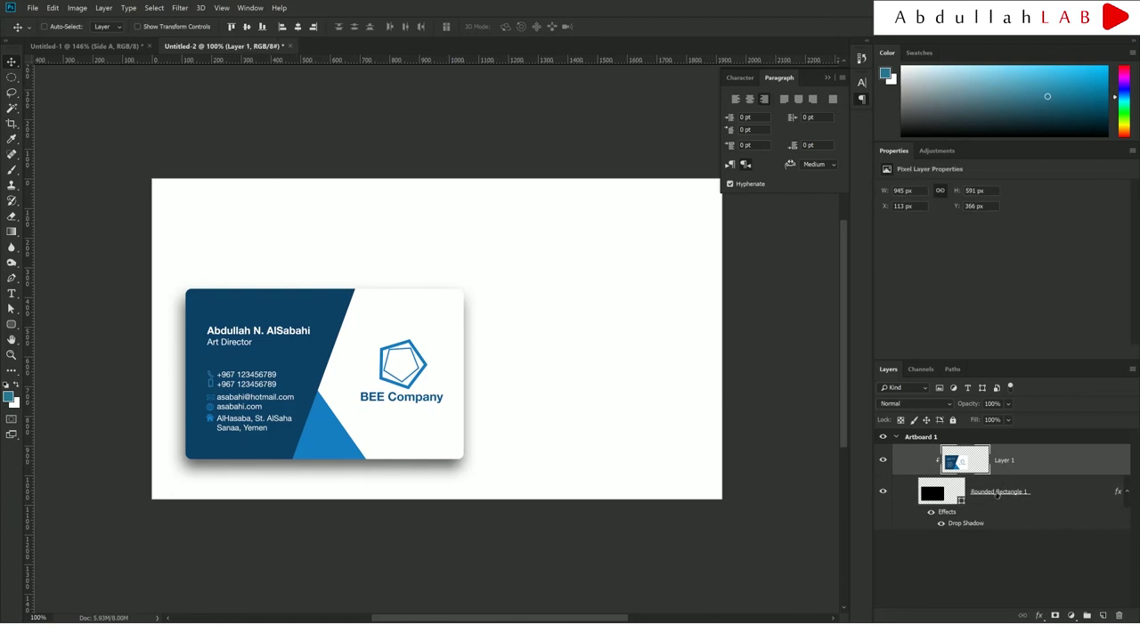
- Duplicate the Rounded Rectangle 1 card and move the copy up and right
click(960, 497)
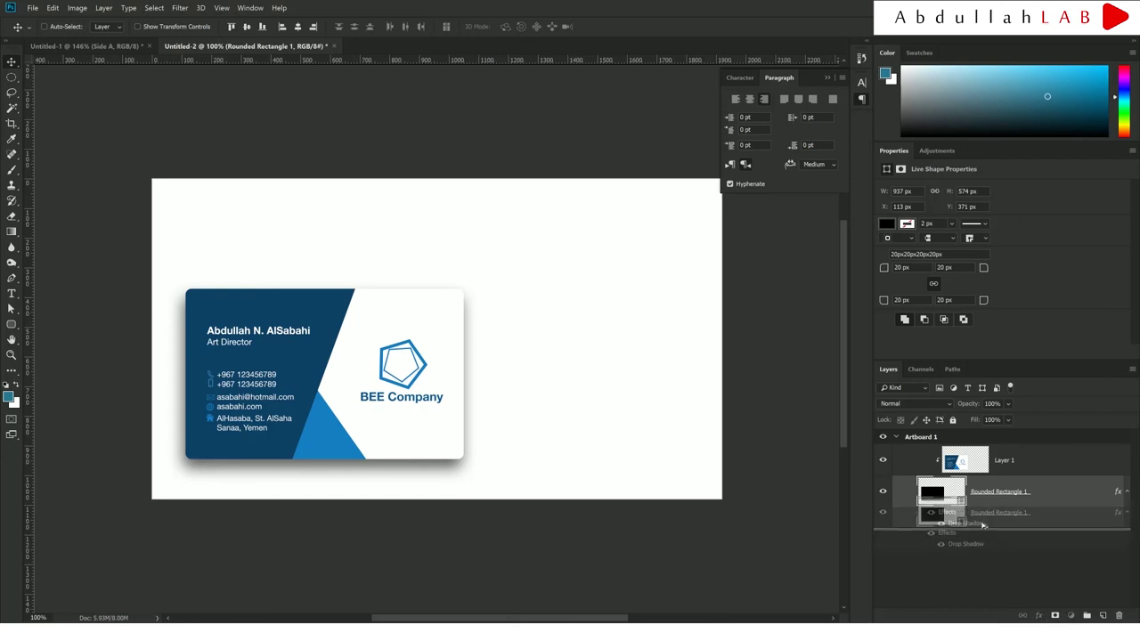
drag(986, 505, 986, 539)
drag(400, 378, 630, 294)
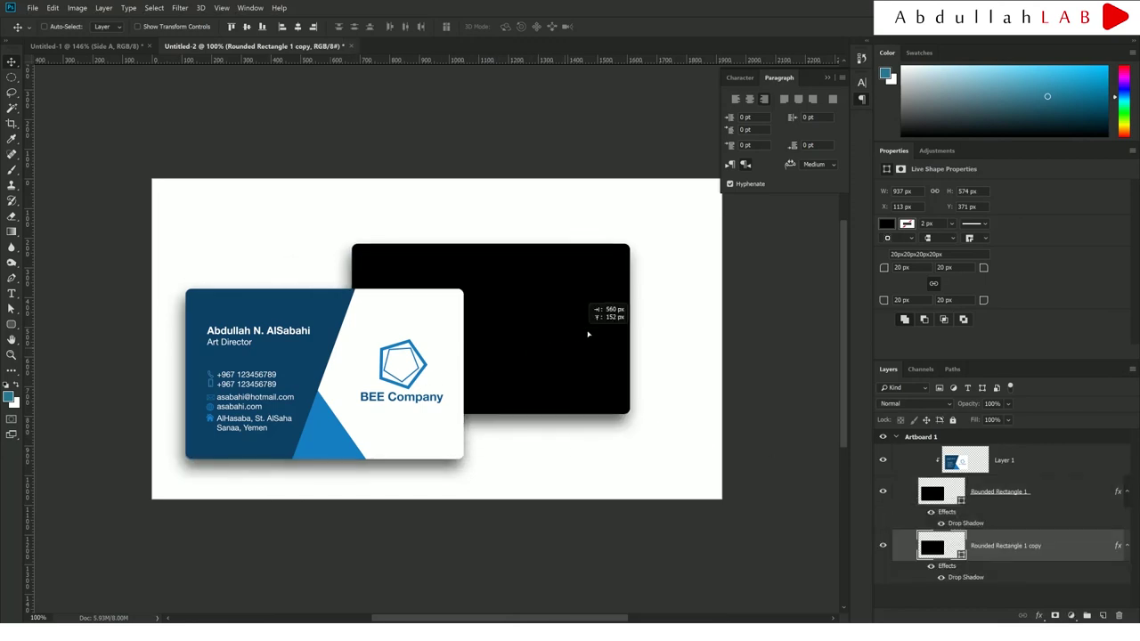
- Paste the blue Side B design from Untitled-1, clip it to the duplicate card, and position it
click(96, 46)
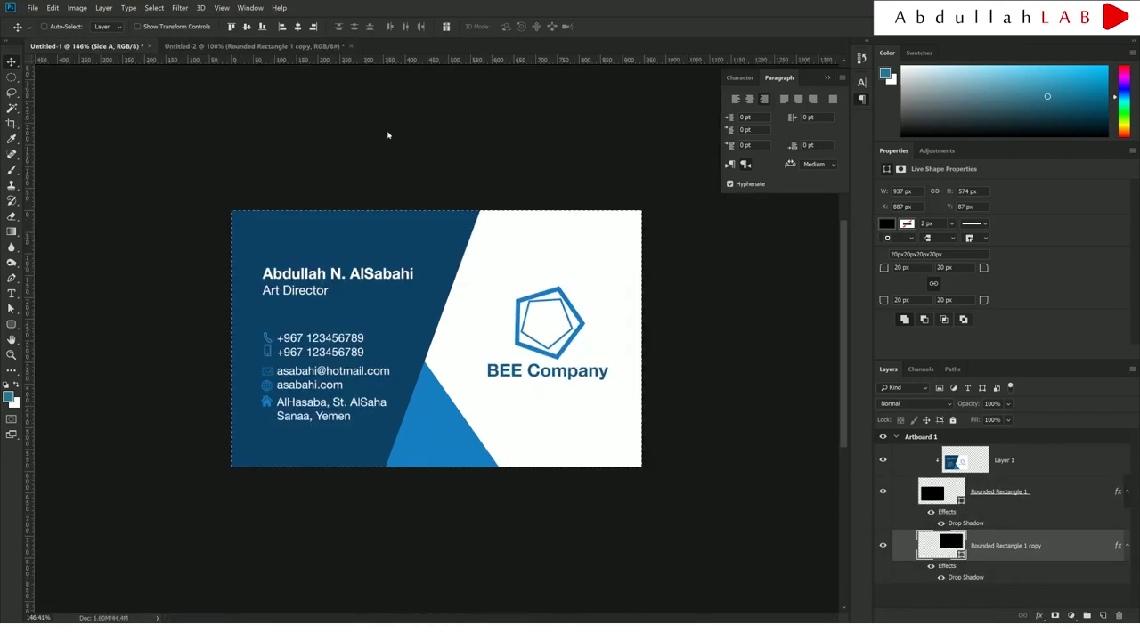
click(883, 437)
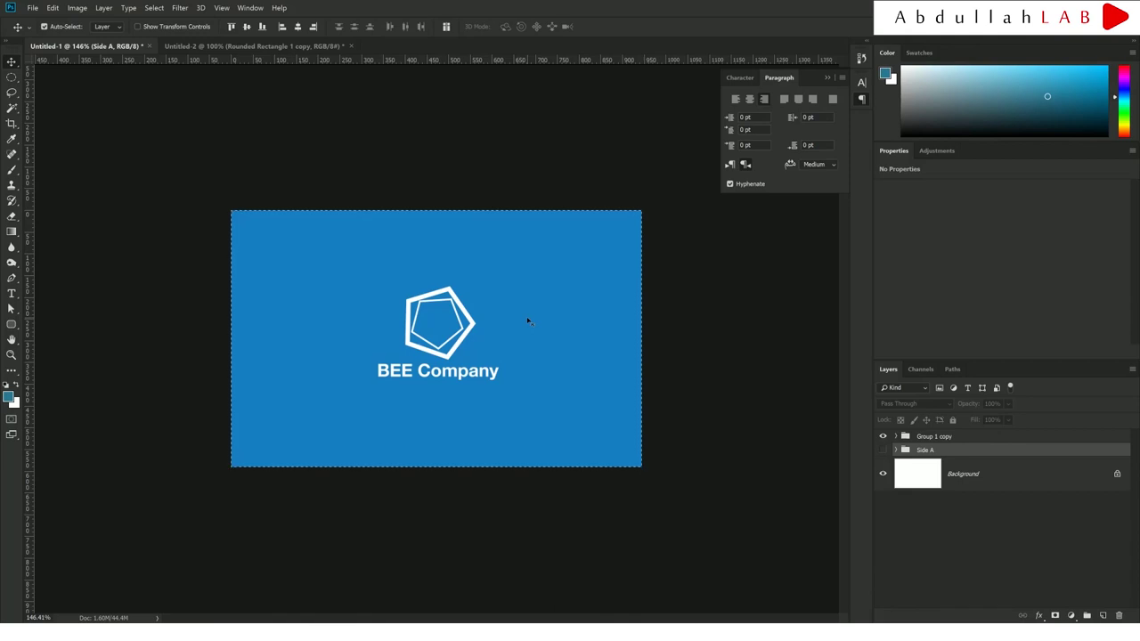
key(ctrl)
click(242, 47)
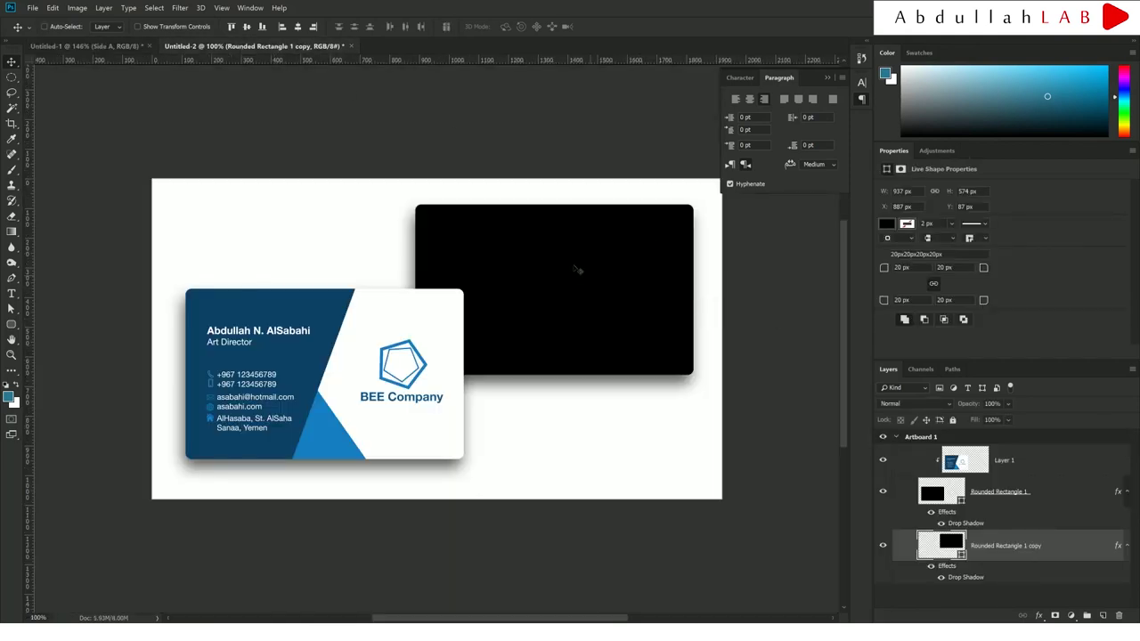
key(ctrl+v)
right_click(980, 545)
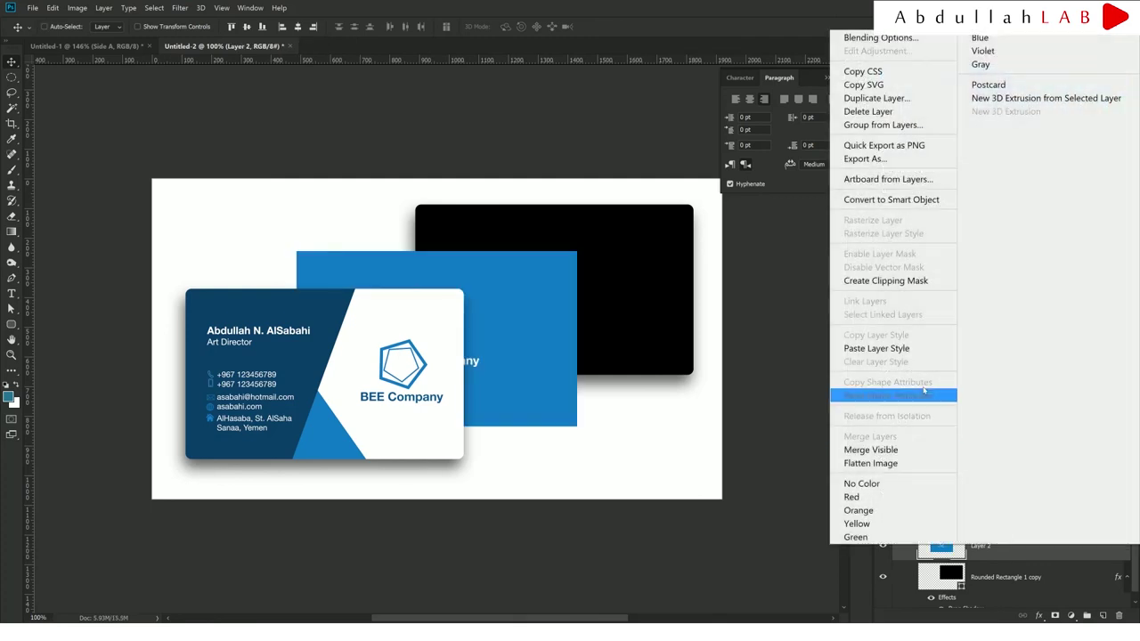
click(885, 280)
mouse_move(534, 369)
mouse_down()
mouse_move(533, 257)
mouse_move(630, 303)
mouse_up()
key(Left)
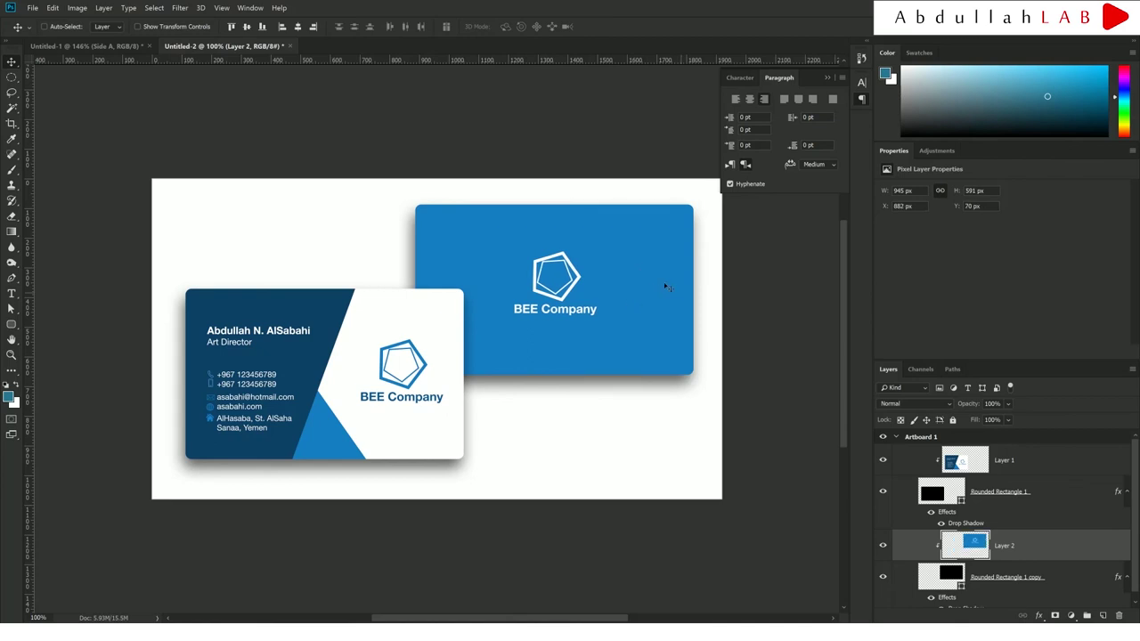
shift+click(1021, 576)
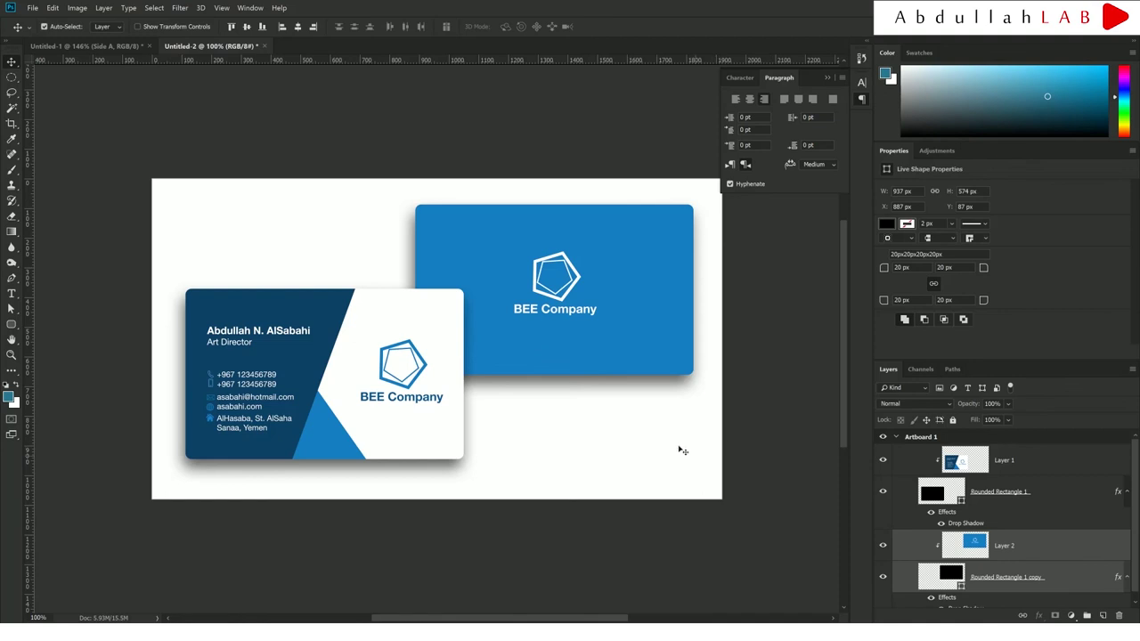
- Rotate the blue back card about 12° clockwise and shift it down-left
key(ctrl+t)
drag(699, 161, 713, 192)
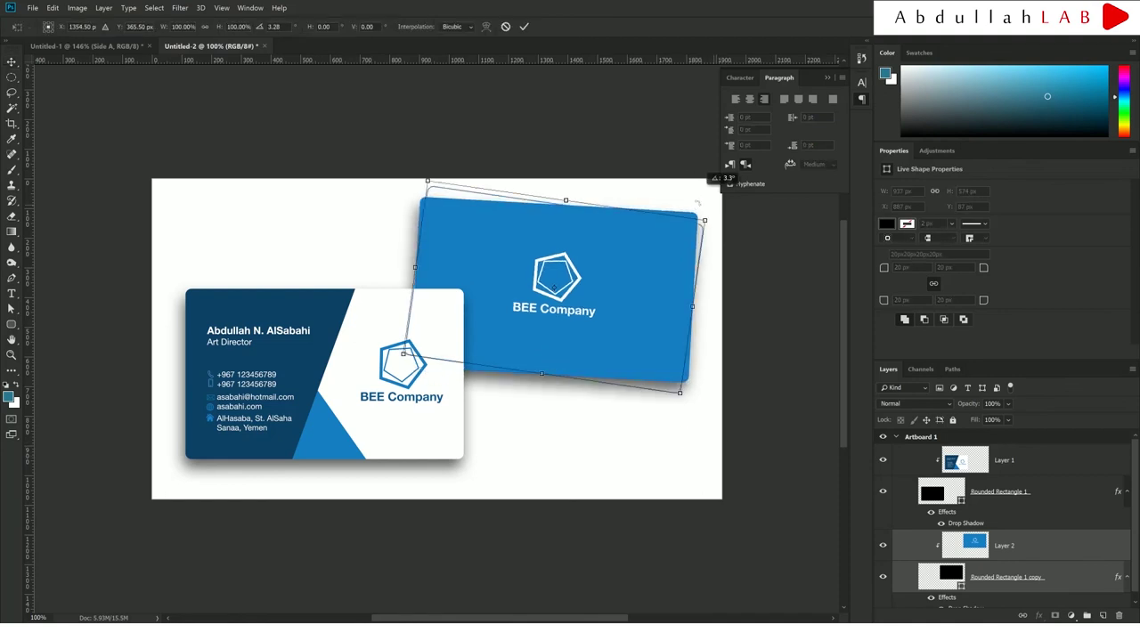
drag(682, 229, 603, 297)
key(Return)
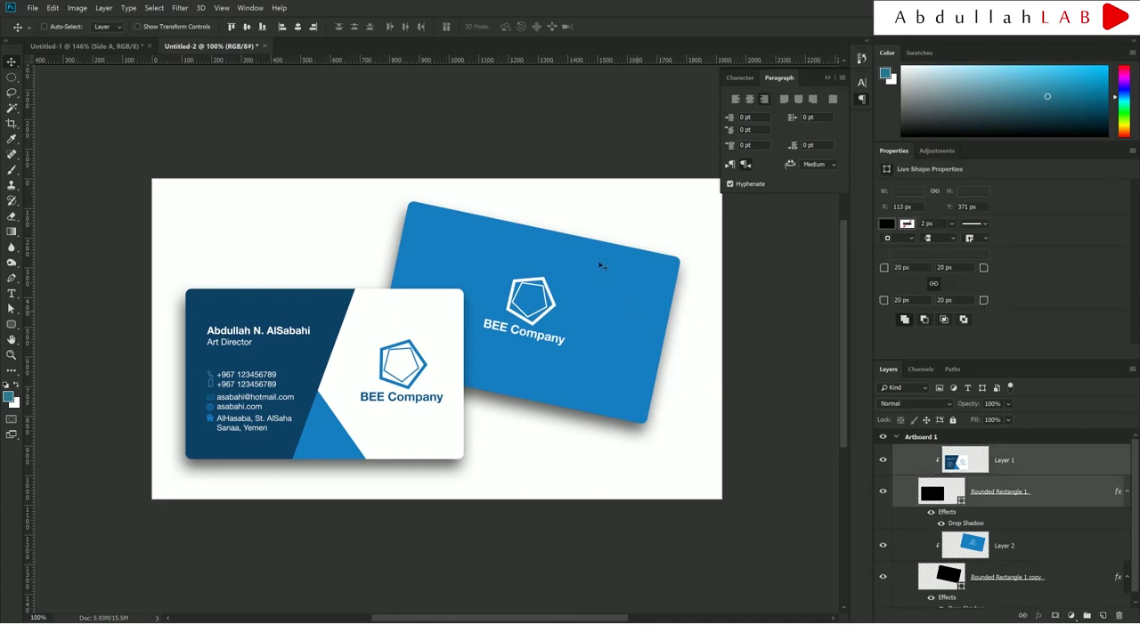
- Rotate the front card about 10° counter-clockwise
key(ctrl+t)
drag(587, 240, 552, 198)
key(Return)
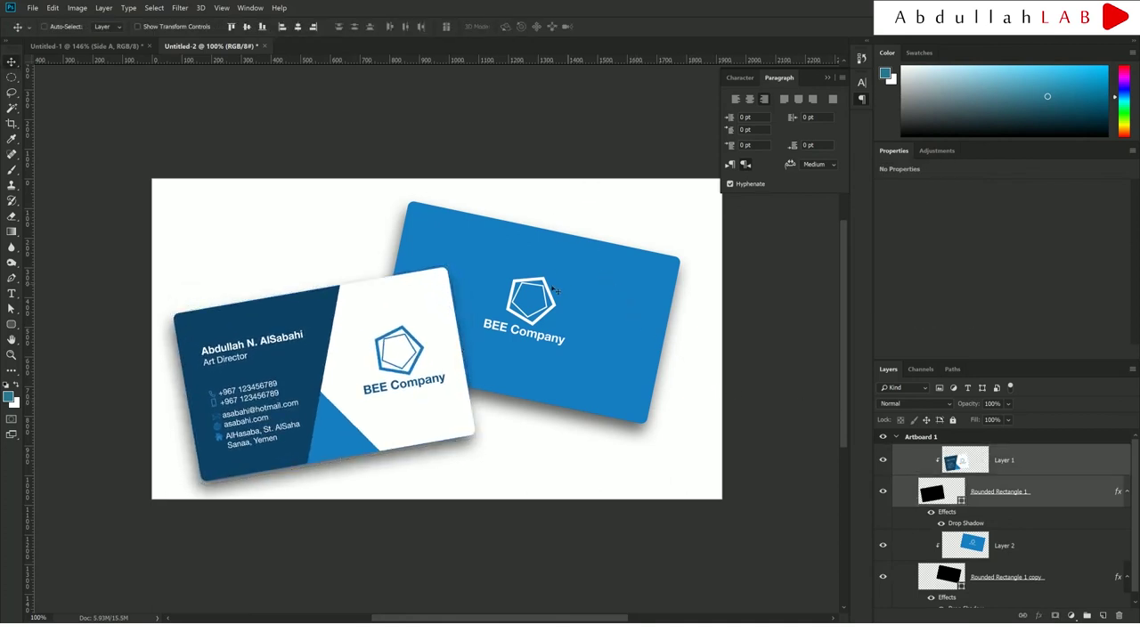
scroll(995, 559, down, 1)
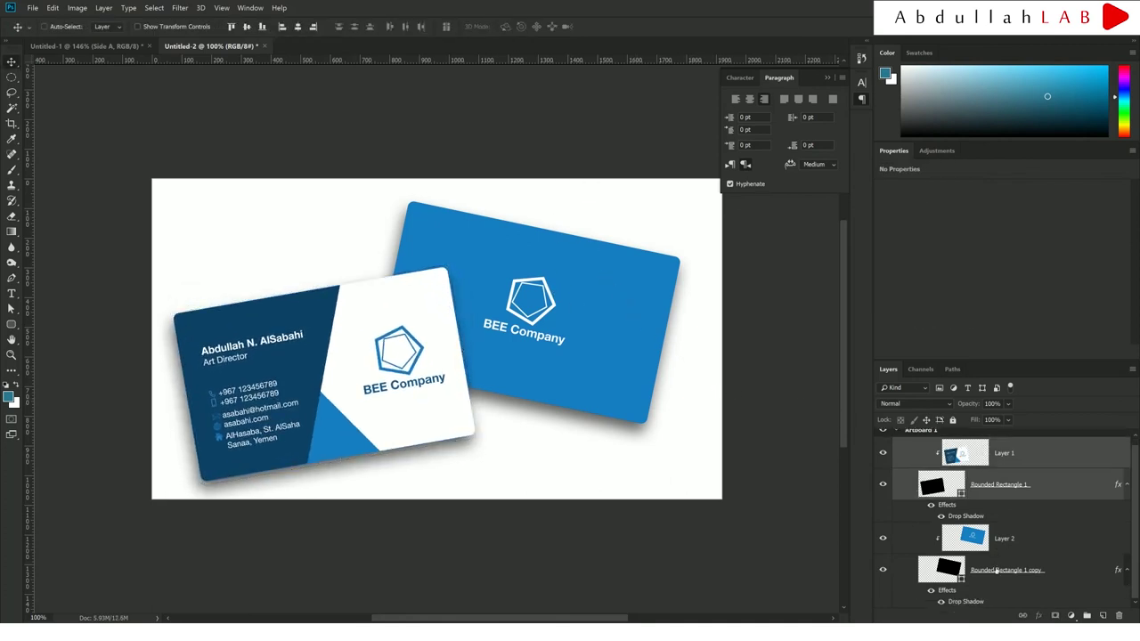
click(1064, 588)
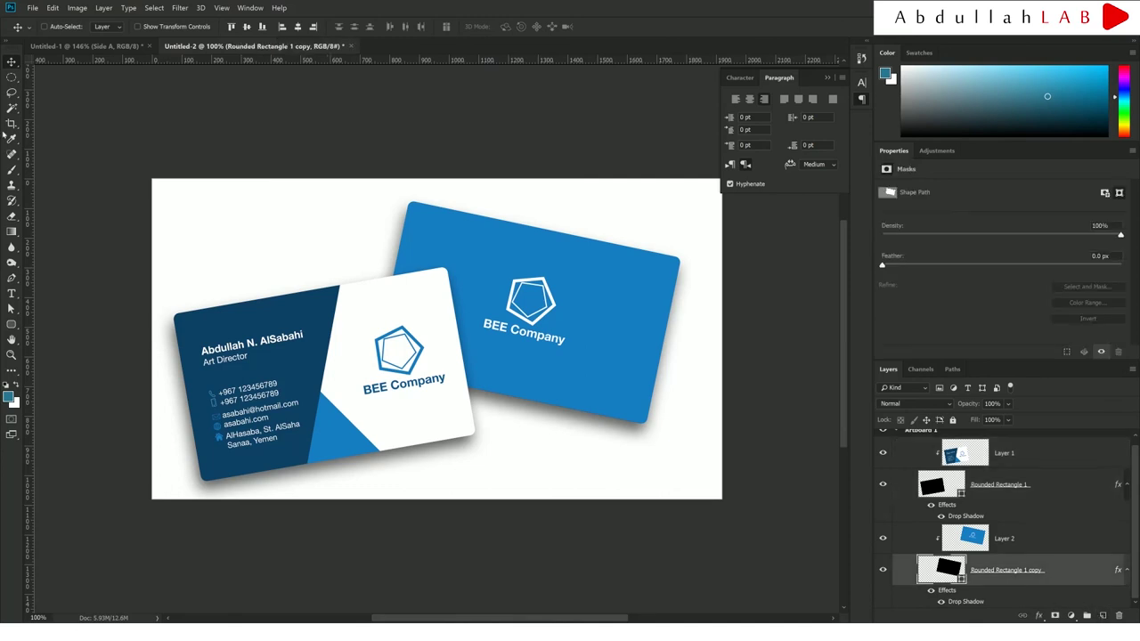
- Draw a full-canvas rectangle beneath the cards and fill it dark navy #151e25
right_click(12, 326)
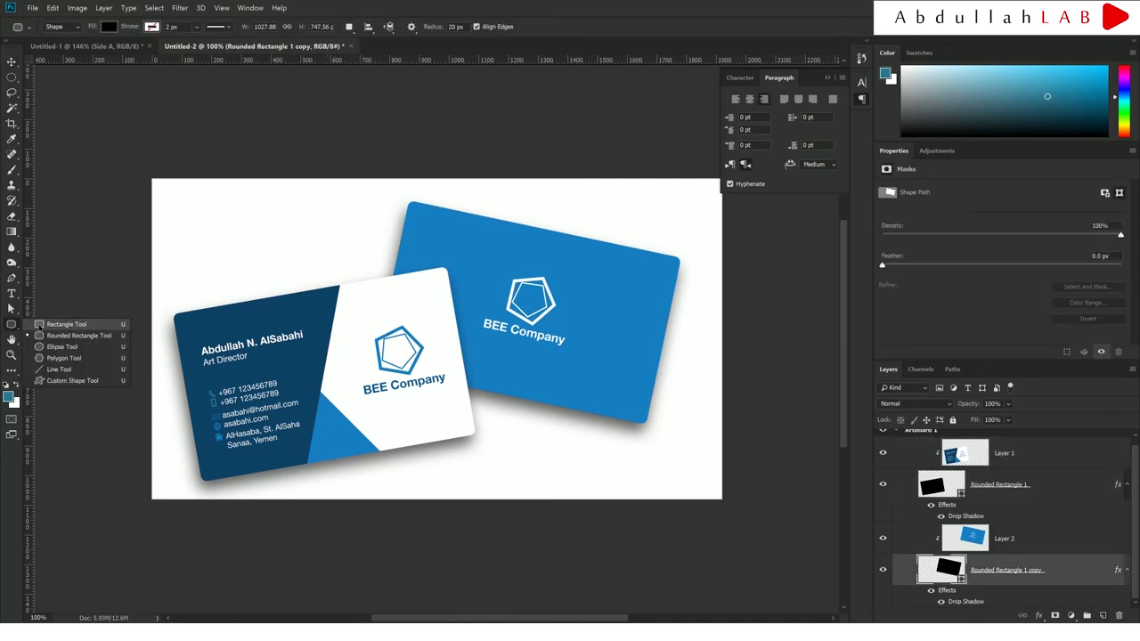
click(53, 326)
mouse_move(126, 150)
mouse_down()
mouse_move(652, 474)
mouse_move(751, 518)
mouse_up()
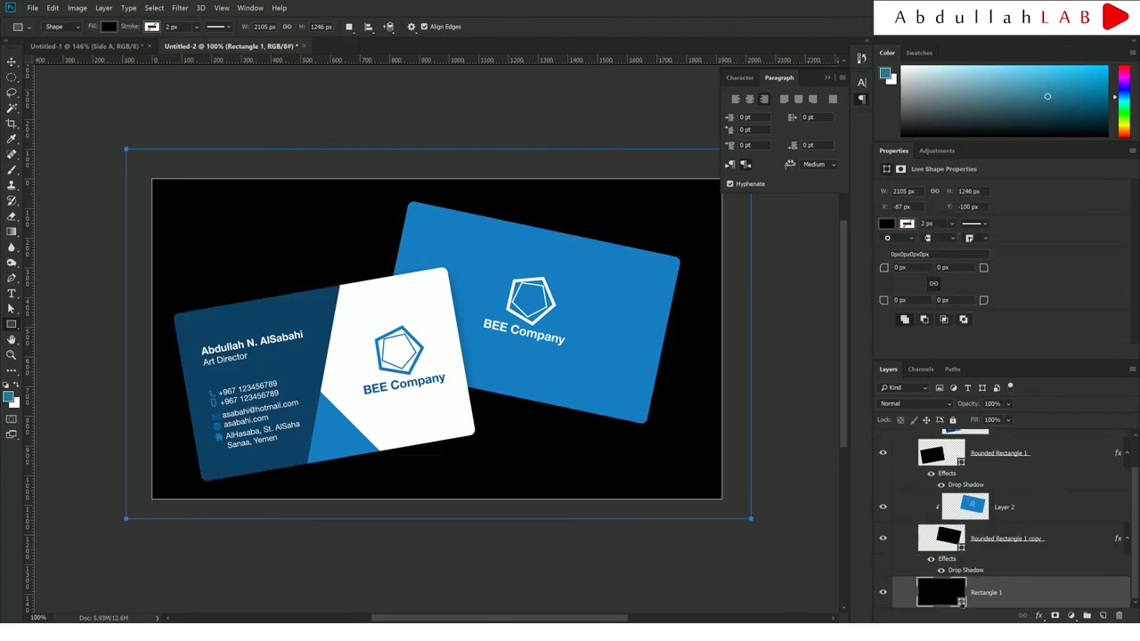
double_click(942, 592)
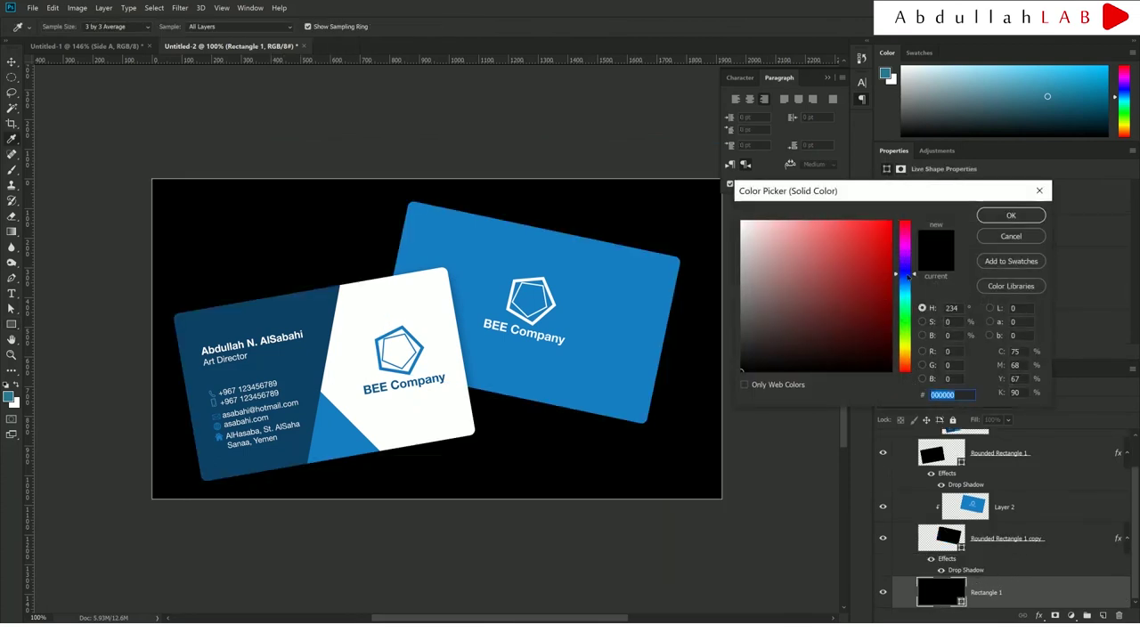
click(904, 286)
drag(788, 314, 804, 349)
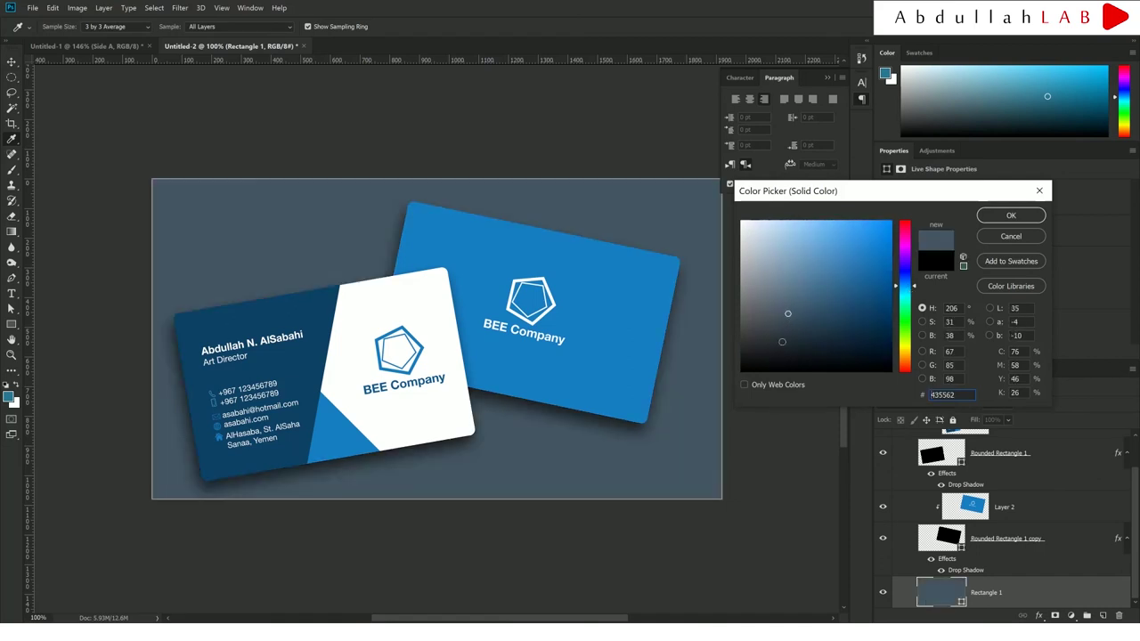
key(Return)
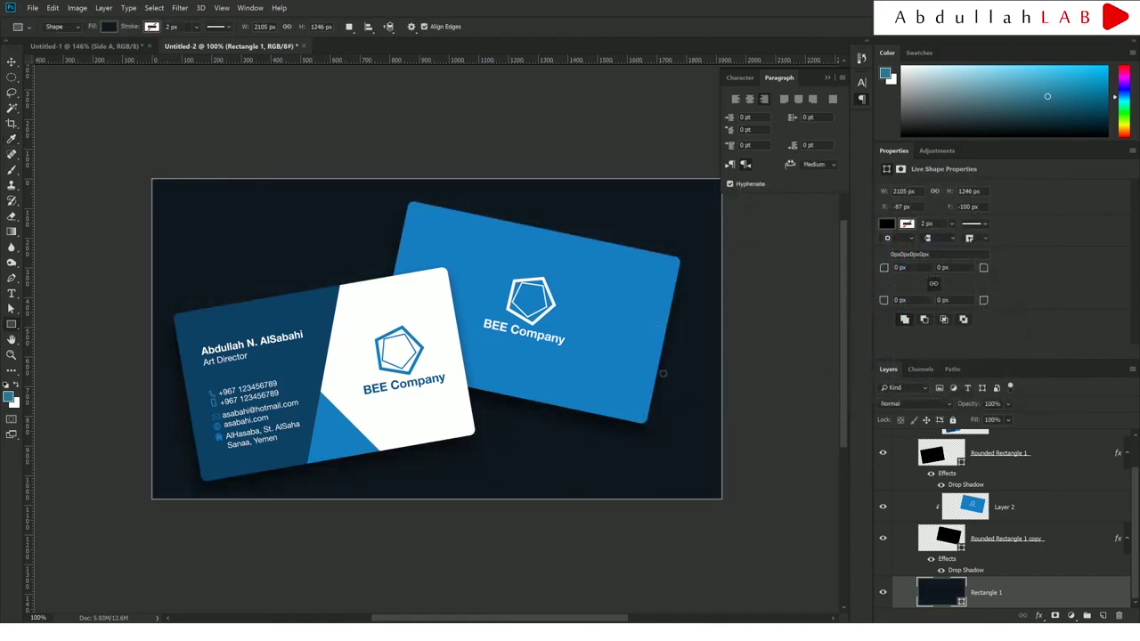